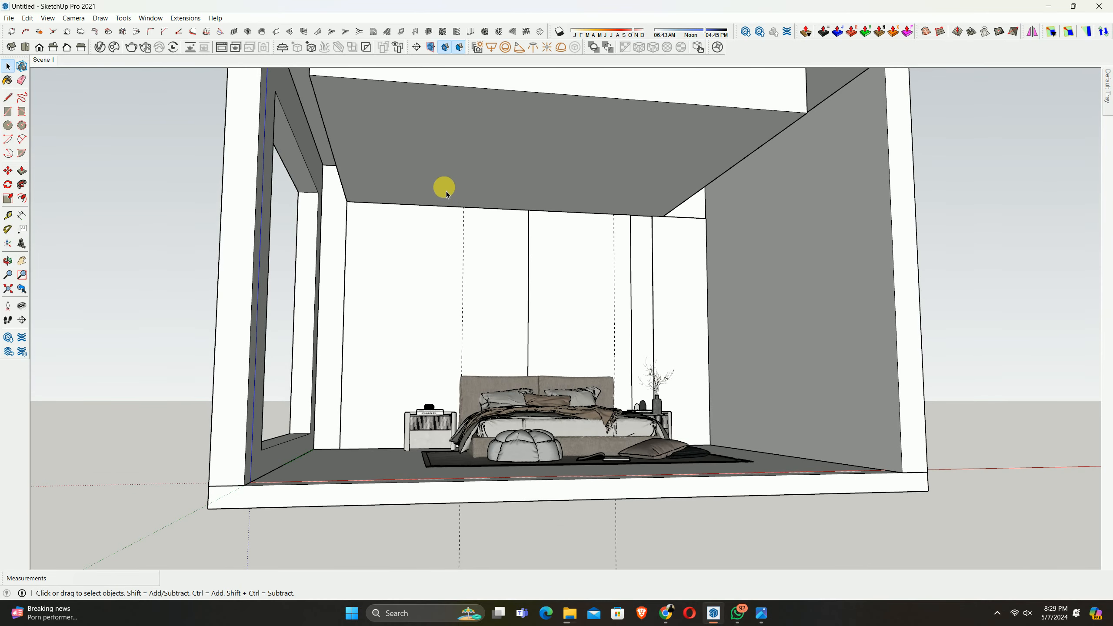
# Check the ceiling in the bedroom reference image, and open the dropped ceiling group for editing in SketchUp
pyautogui.click(765, 616)
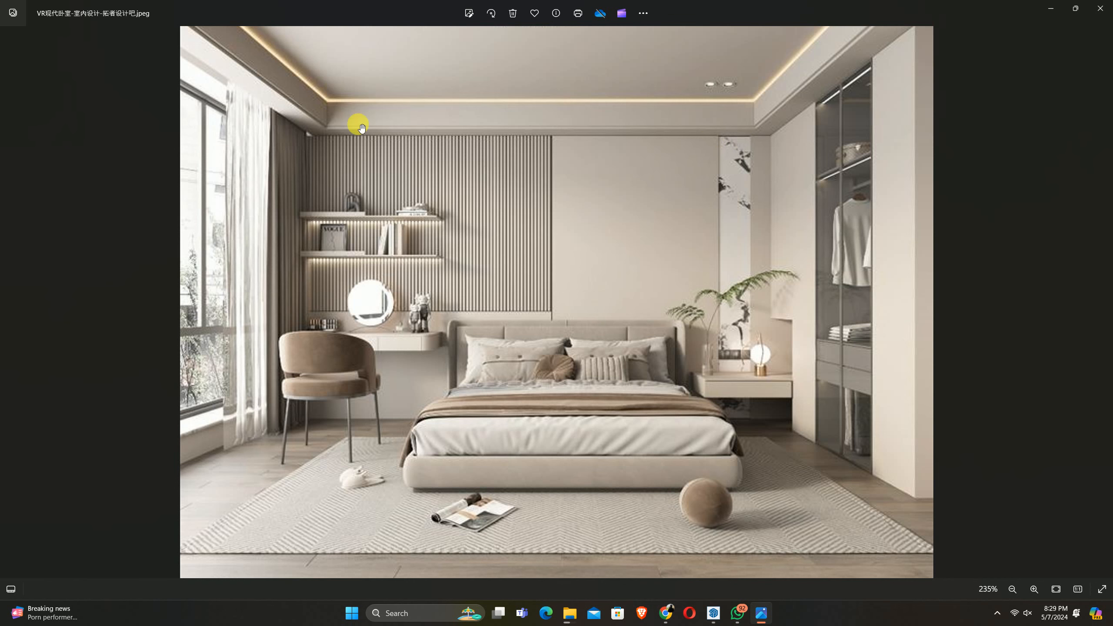
pyautogui.click(1061, 6)
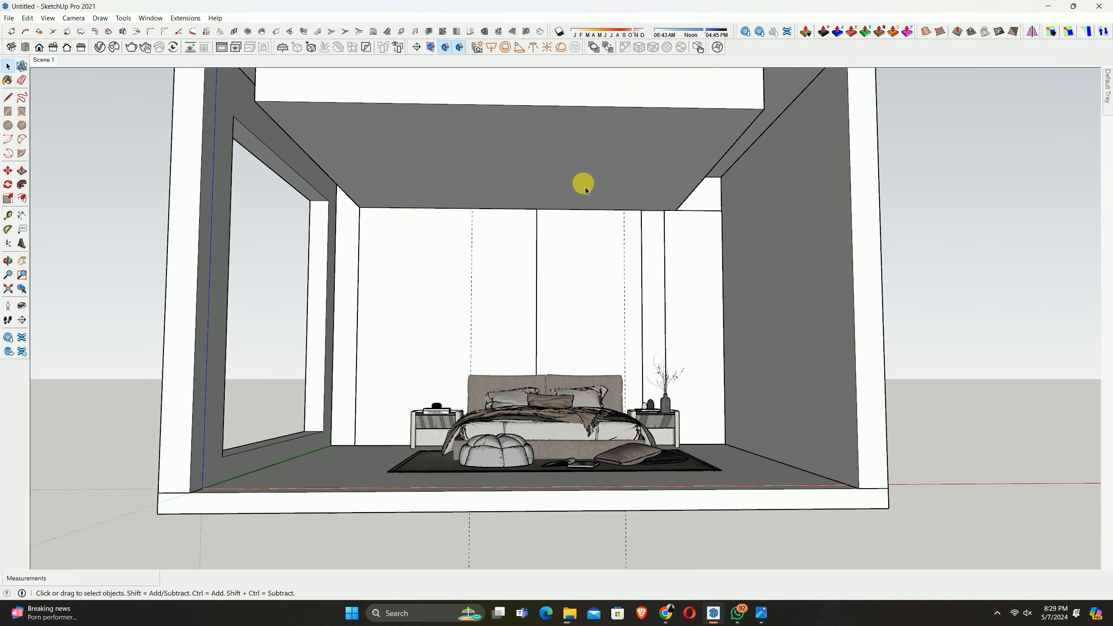
pyautogui.doubleClick(575, 192)
pyautogui.keyDown('shift'); pyautogui.moveTo(483, 172); pyautogui.dragTo(456, 202, button='middle'); pyautogui.keyUp('shift')
# Try to offset the outline of the dropped ceiling's underside inward to form a border
pyautogui.click(504, 227)
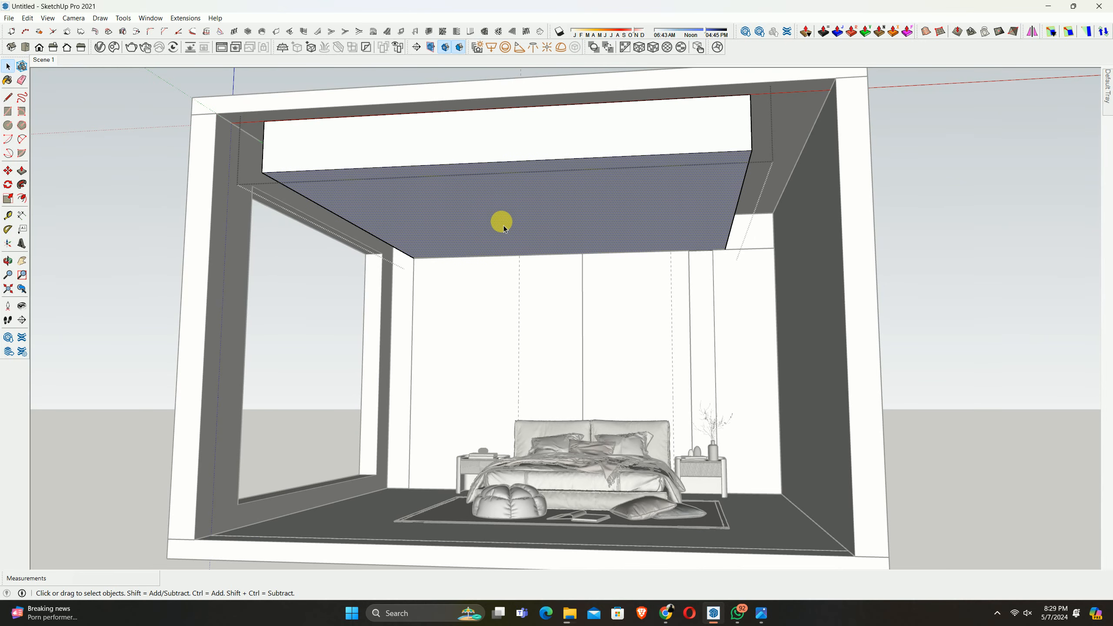
pyautogui.press('f')
pyautogui.click(363, 206)
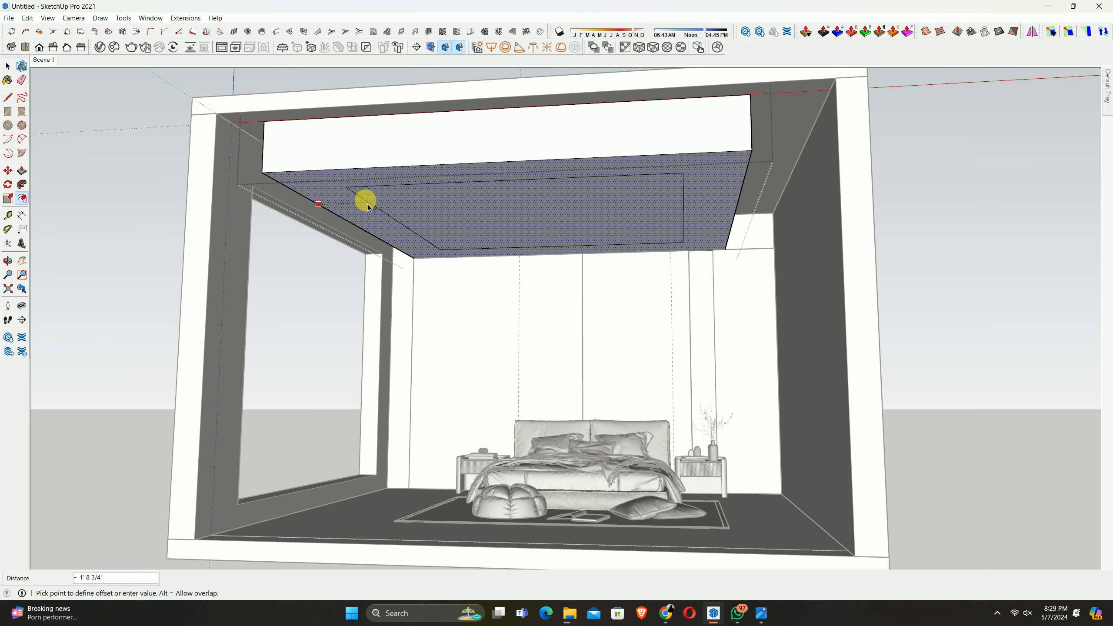
pyautogui.press('Return')
pyautogui.moveTo(403, 211); pyautogui.dragTo(542, 372, button='middle')
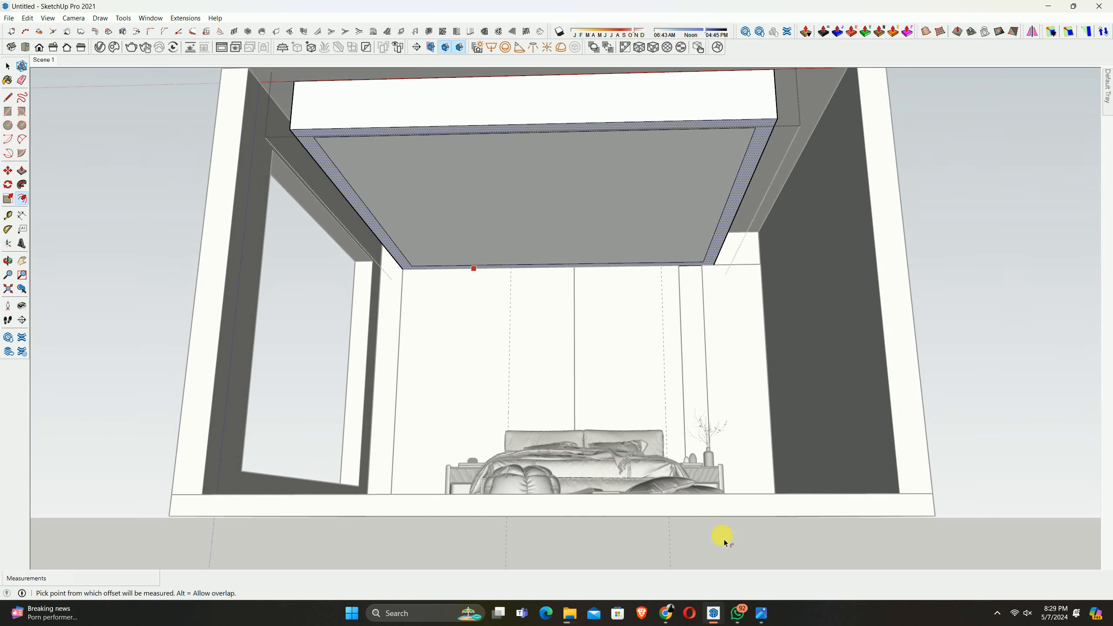
# Examine the ceiling border and cove in the reference image, and undo the ceiling offset
pyautogui.click(765, 616)
pyautogui.scroll(5, 223, 134)
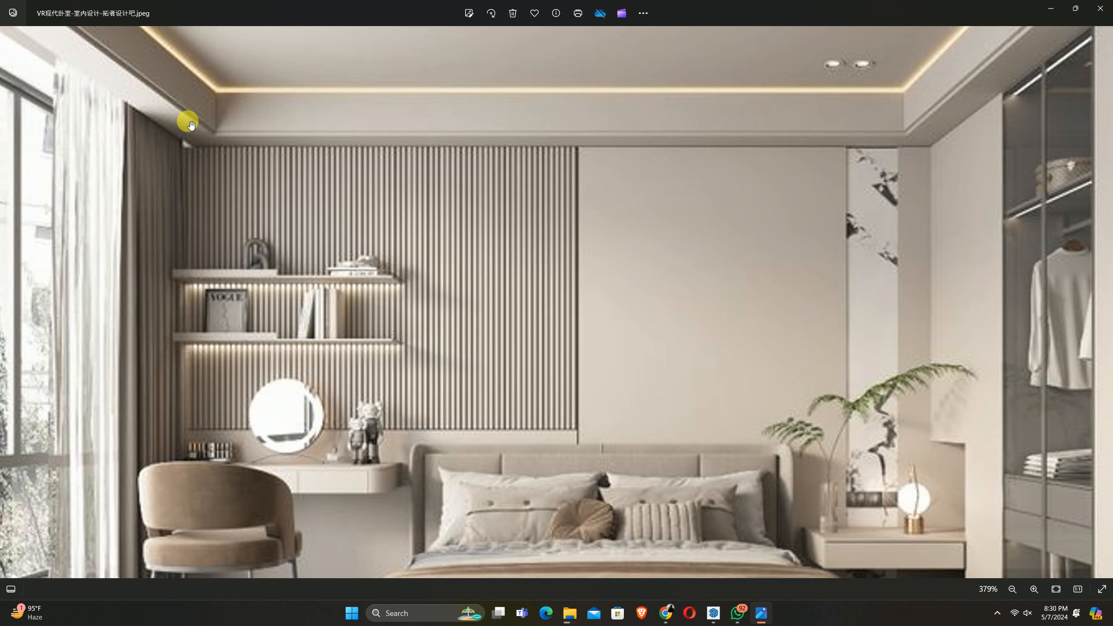
pyautogui.scroll(2, 186, 118)
pyautogui.scroll(-4, 194, 127)
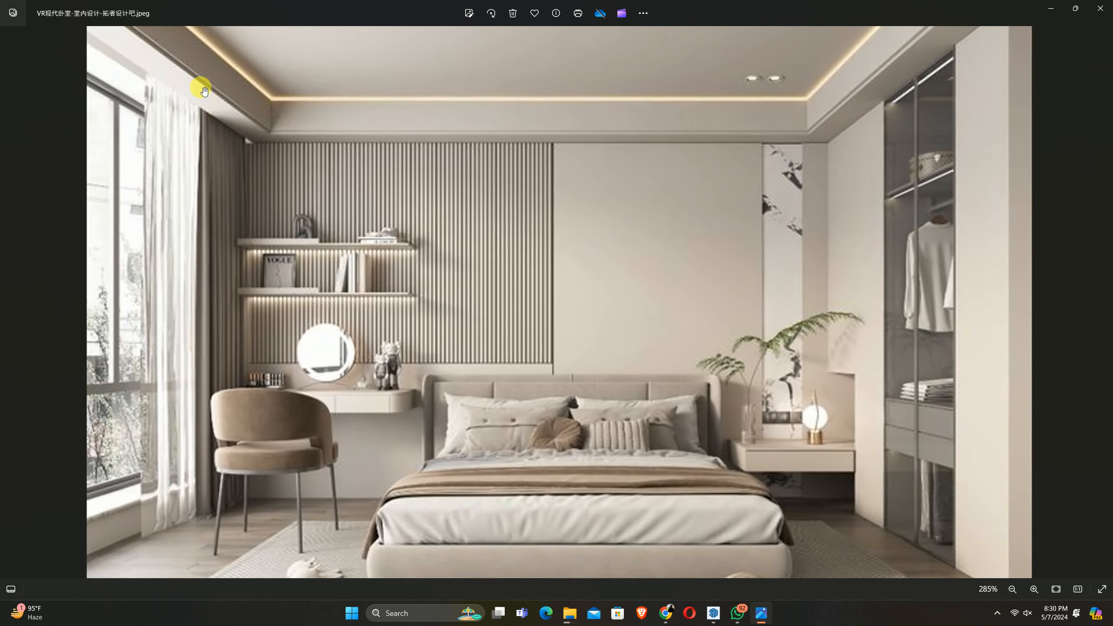
pyautogui.scroll(1, 200, 127)
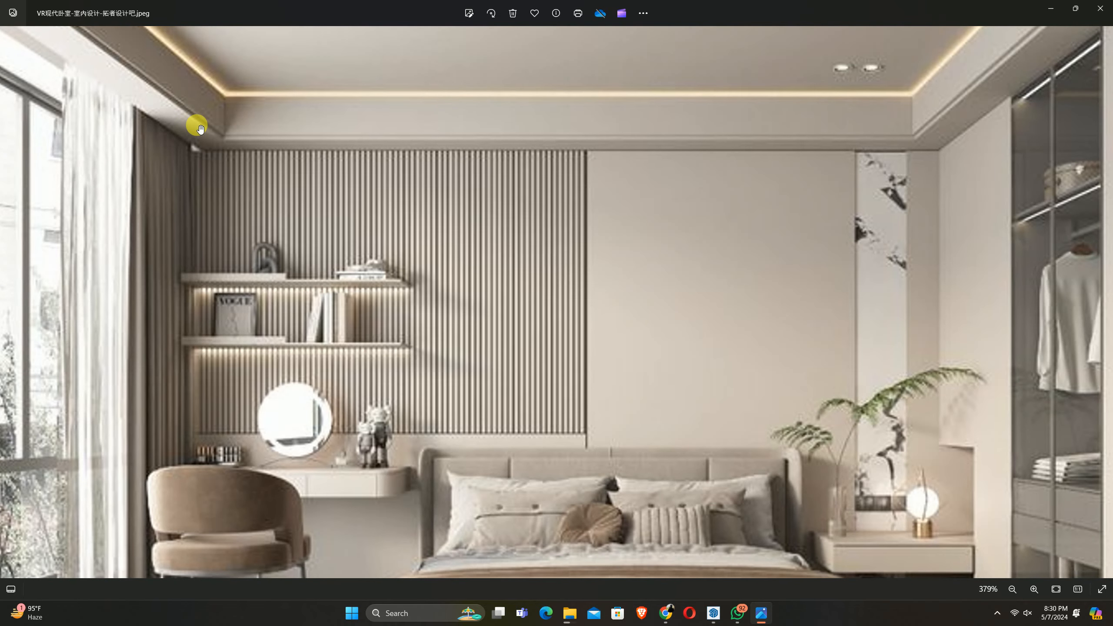
pyautogui.hotkey('alt', 'Tab')
pyautogui.hotkey('ctrl', 'z')
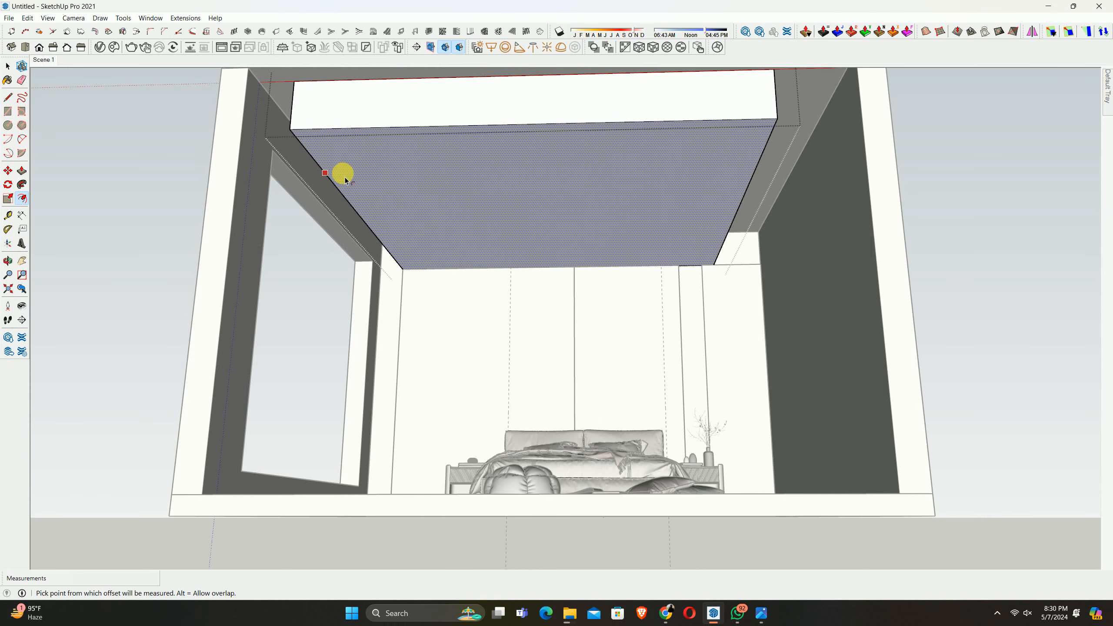
# Offset the outline of the dropped ceiling's underside 8" inward
pyautogui.click(345, 178)
pyautogui.write('8')
pyautogui.press('Return')
# Push the inner ceiling face up 12" with Push/Pull to form a recess inside the border
pyautogui.press('p')
pyautogui.click(470, 207)
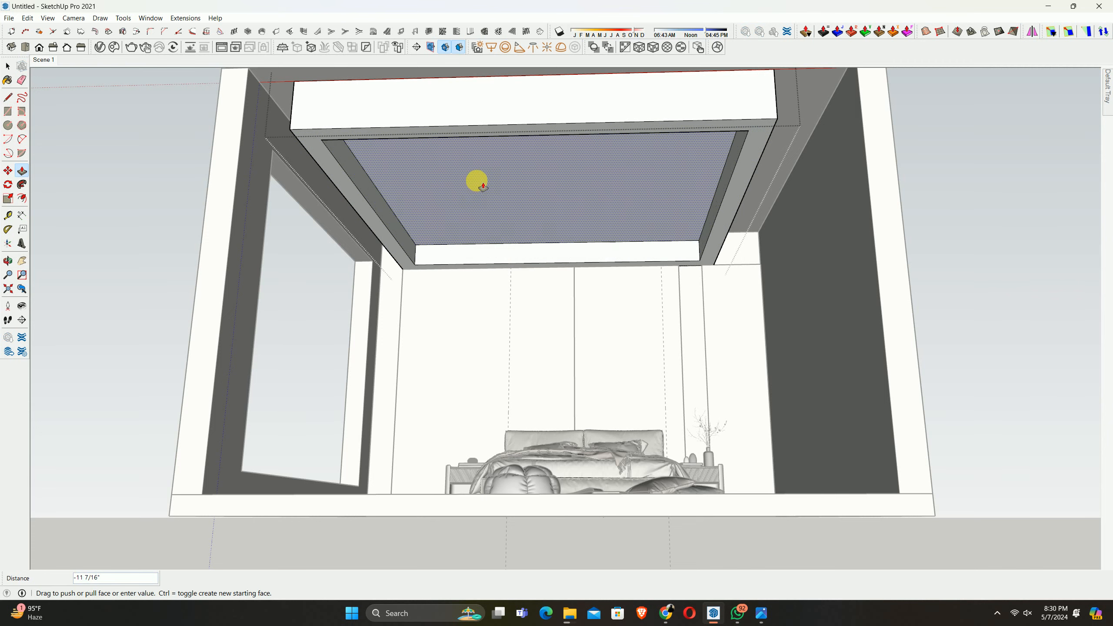
pyautogui.write('12')
pyautogui.press('Return')
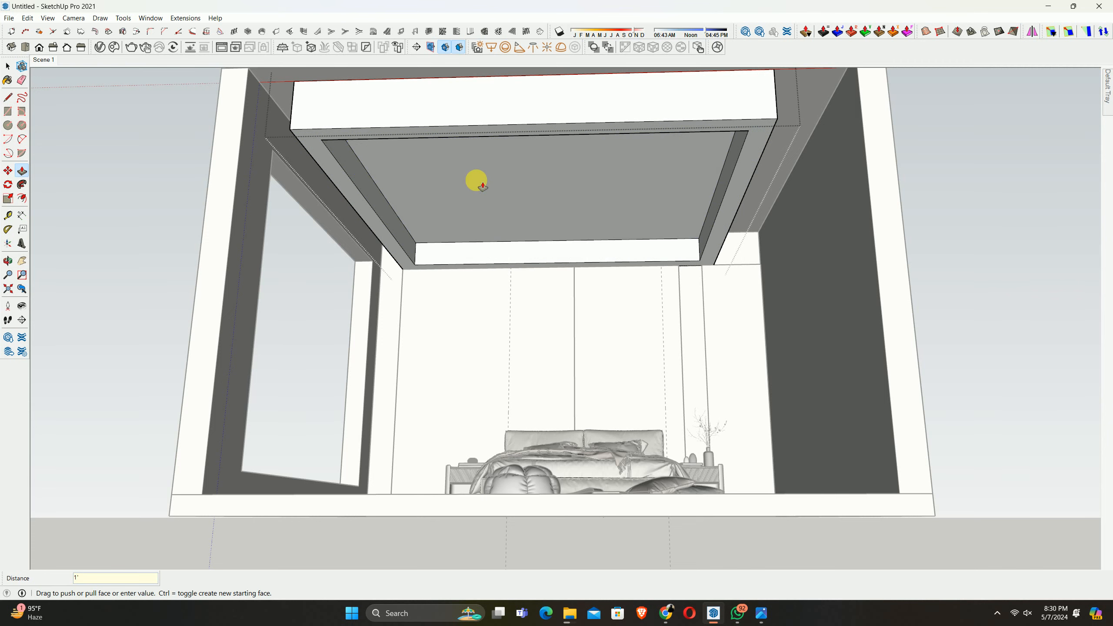
pyautogui.moveTo(477, 184); pyautogui.dragTo(471, 206, button='middle')
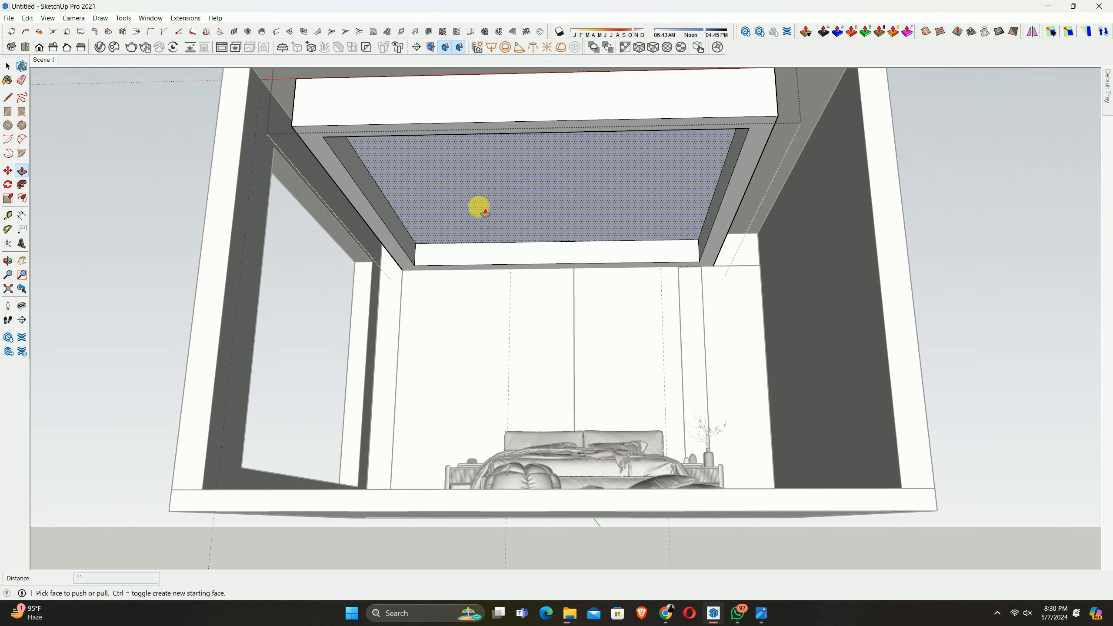
pyautogui.press('space')
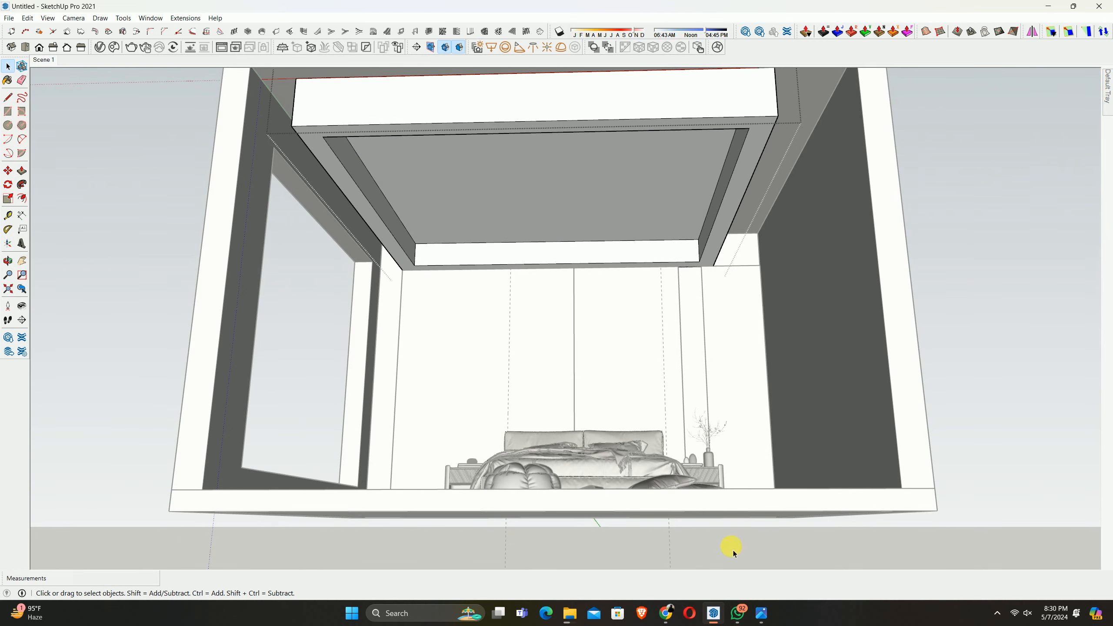
# Check the cove detail in the reference image, and push the recessed ceiling face 2" further up
pyautogui.click(762, 613)
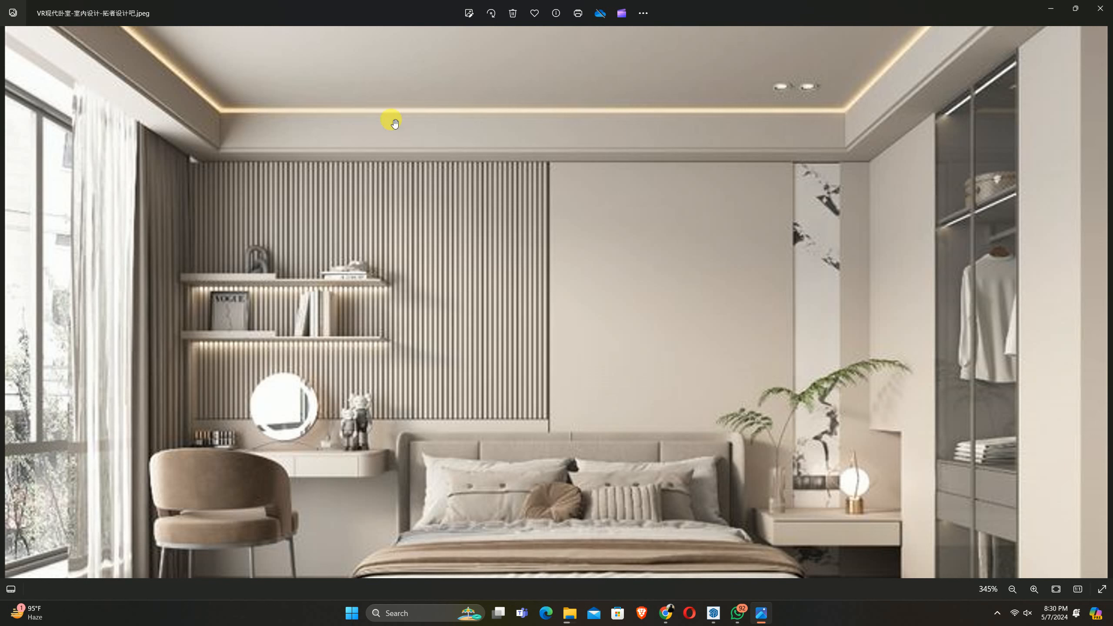
pyautogui.click(1050, 8)
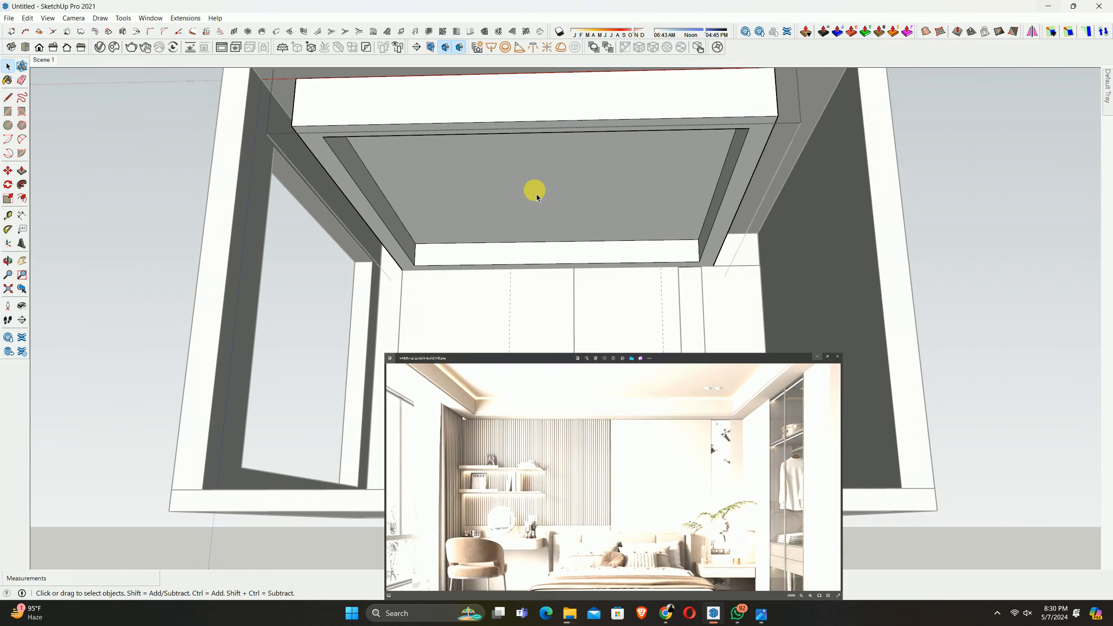
pyautogui.scroll(2, 503, 203)
pyautogui.press('p')
pyautogui.click(477, 218)
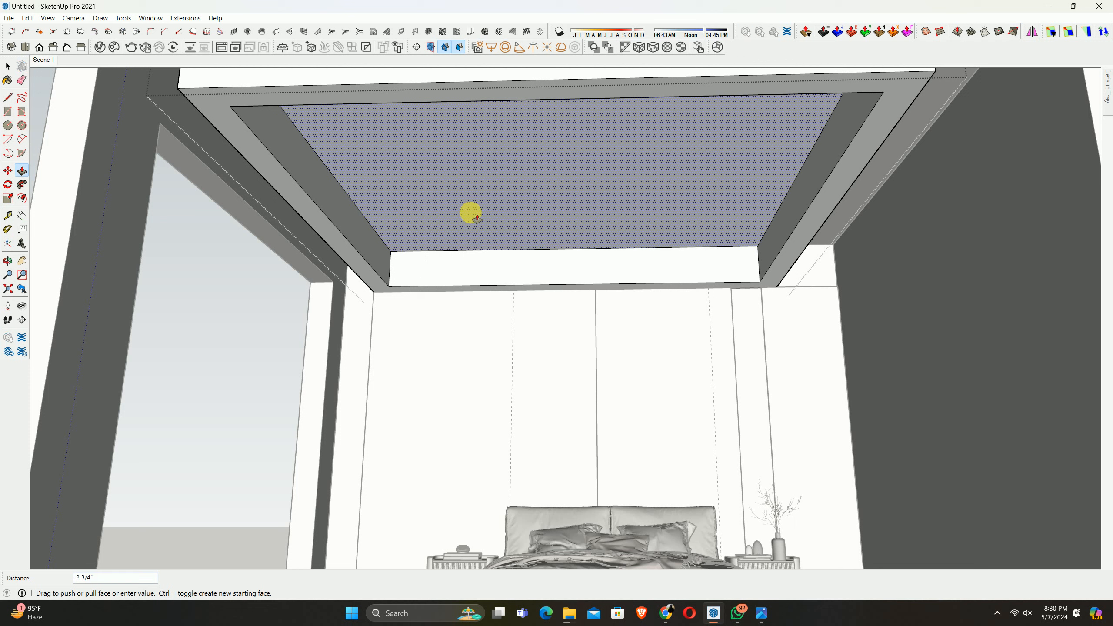
pyautogui.write('2')
pyautogui.press('Return')
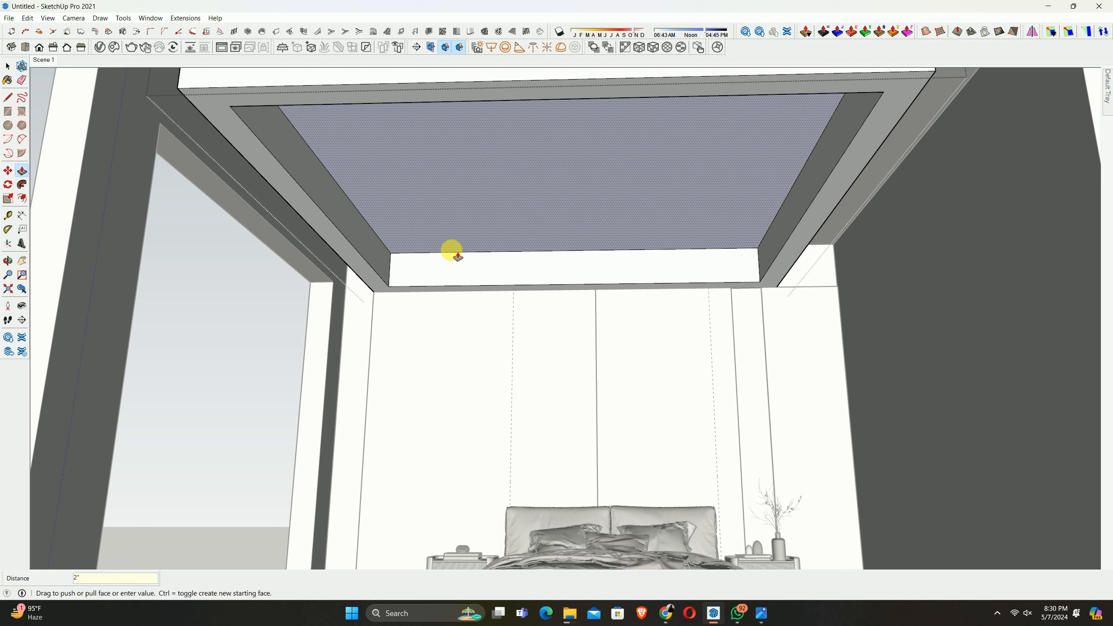
pyautogui.press('space')
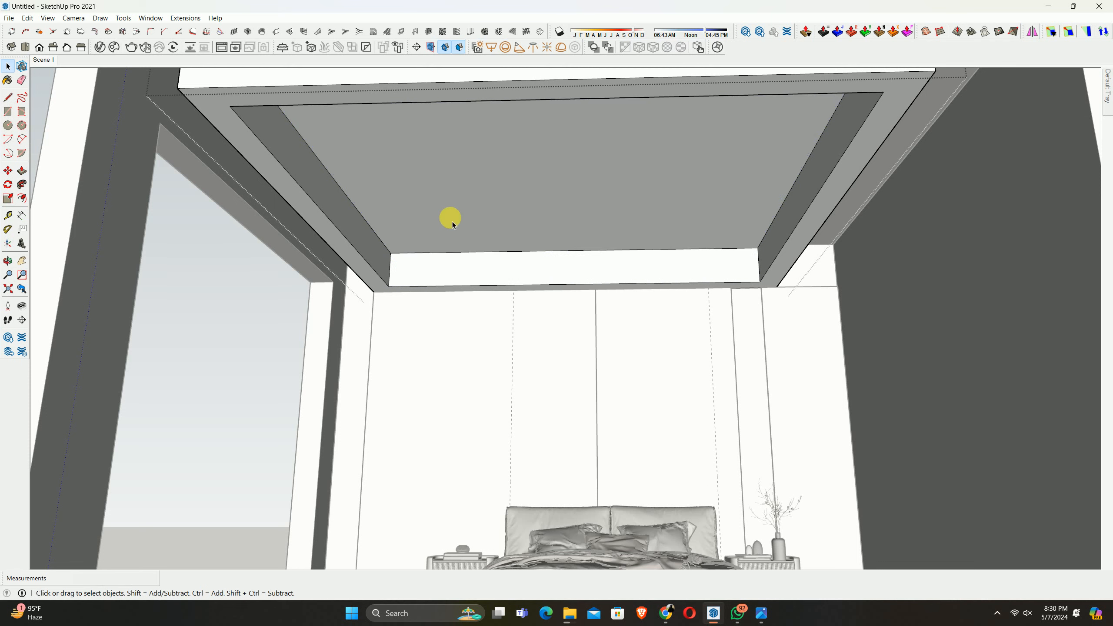
# Copy the perimeter edges of the recessed ceiling face 2" down the recess walls, leaving the face itself out
pyautogui.click(453, 223)
pyautogui.doubleClick(452, 223)
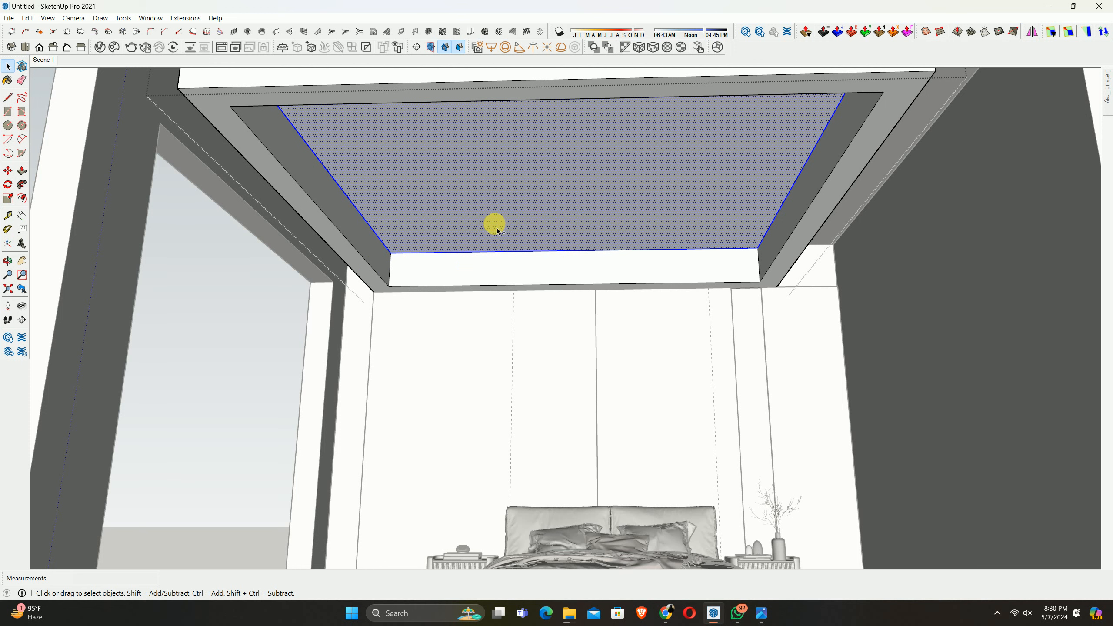
pyautogui.keyDown('shift'); pyautogui.click(458, 190); pyautogui.keyUp('shift')
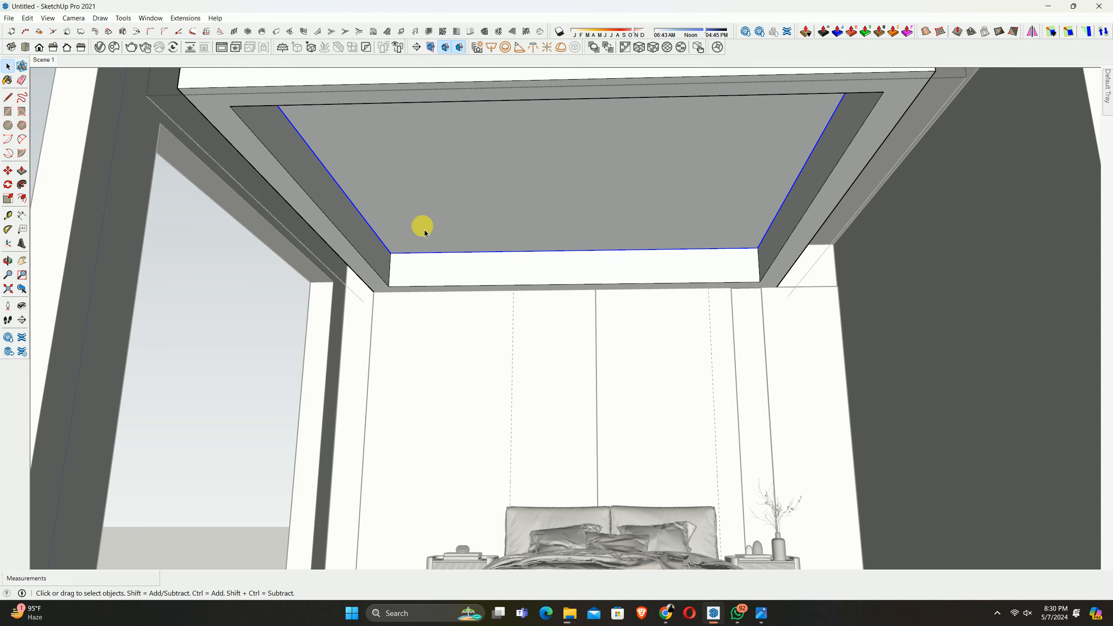
pyautogui.press('m')
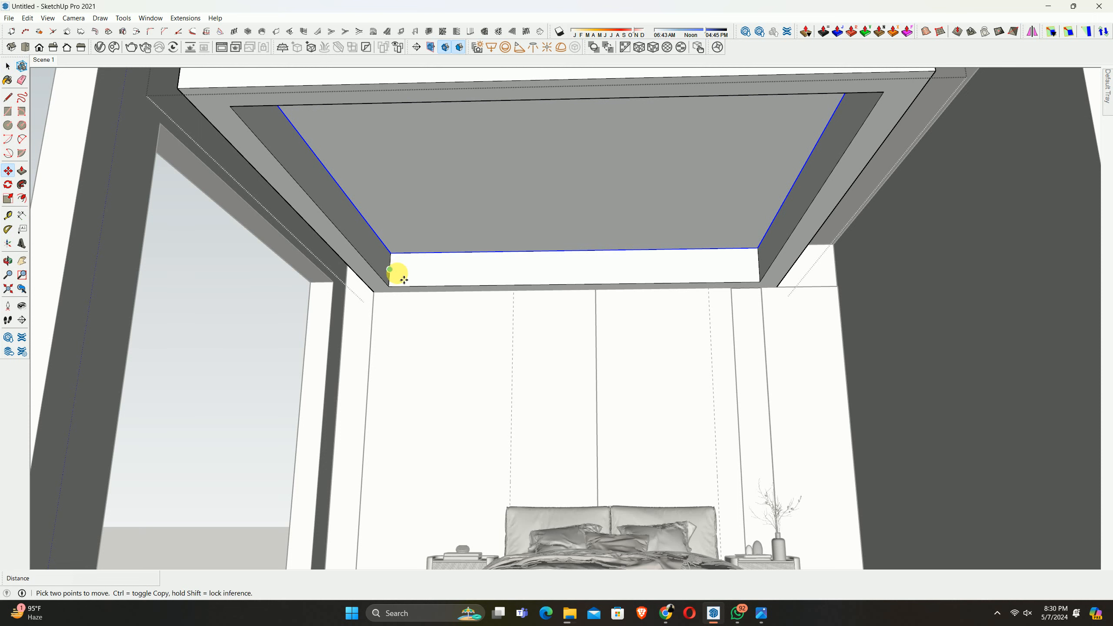
pyautogui.scroll(2, 394, 253)
pyautogui.click(394, 254)
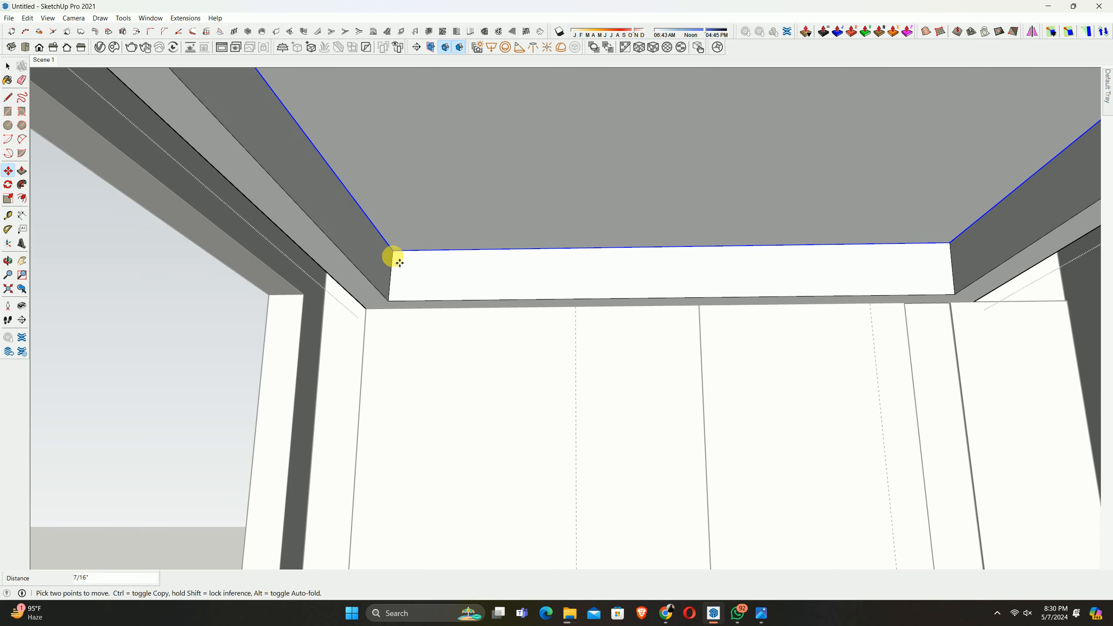
pyautogui.press('ctrl')
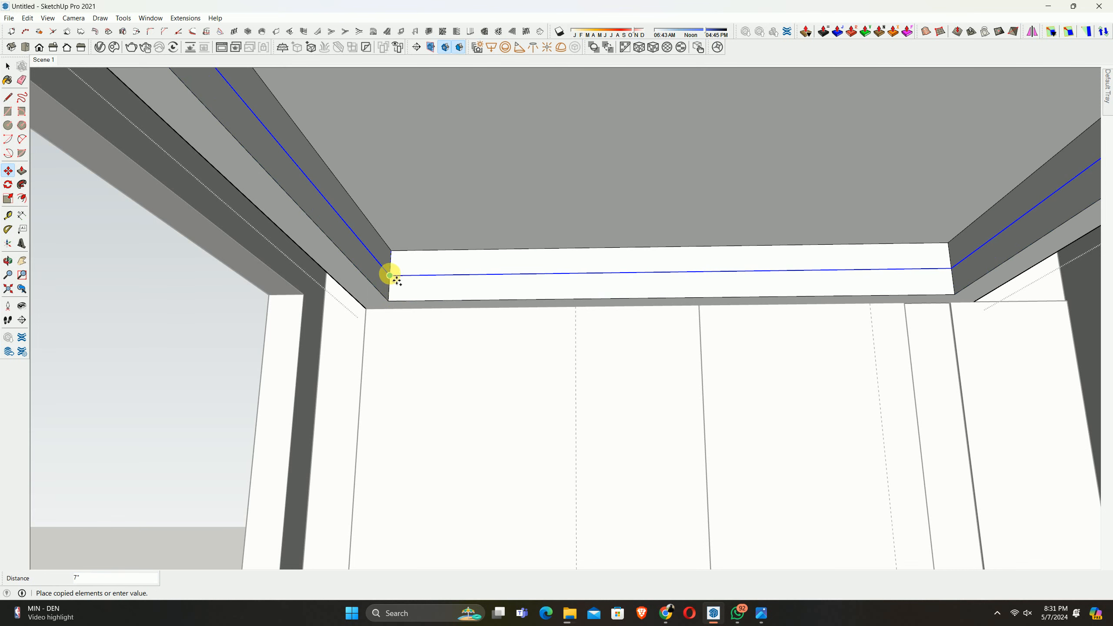
pyautogui.write('2')
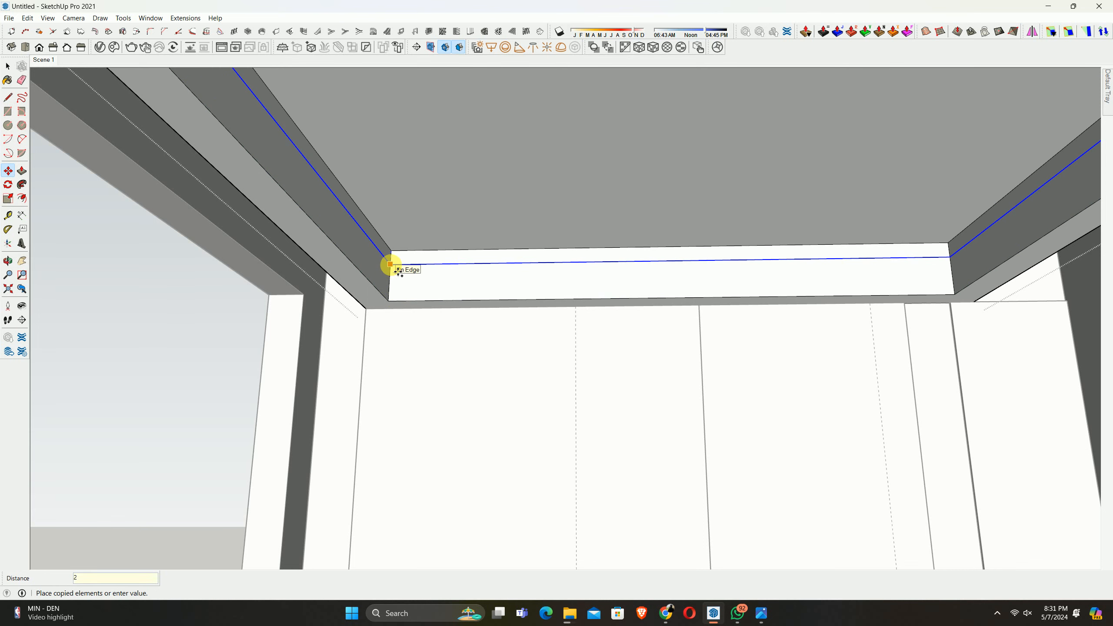
pyautogui.press('Return')
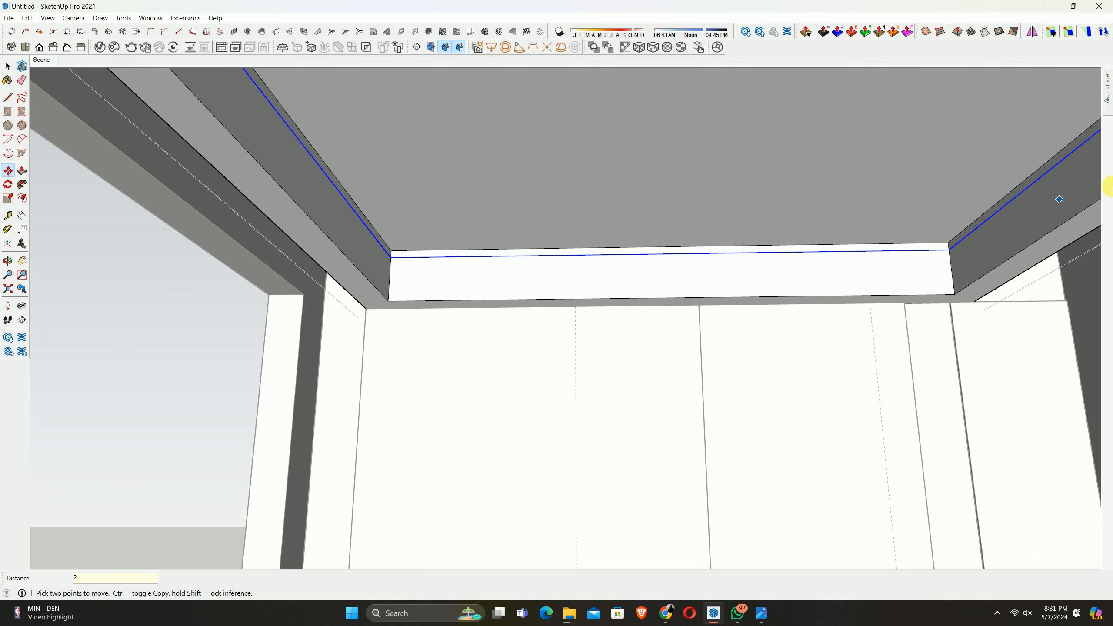
pyautogui.press('space')
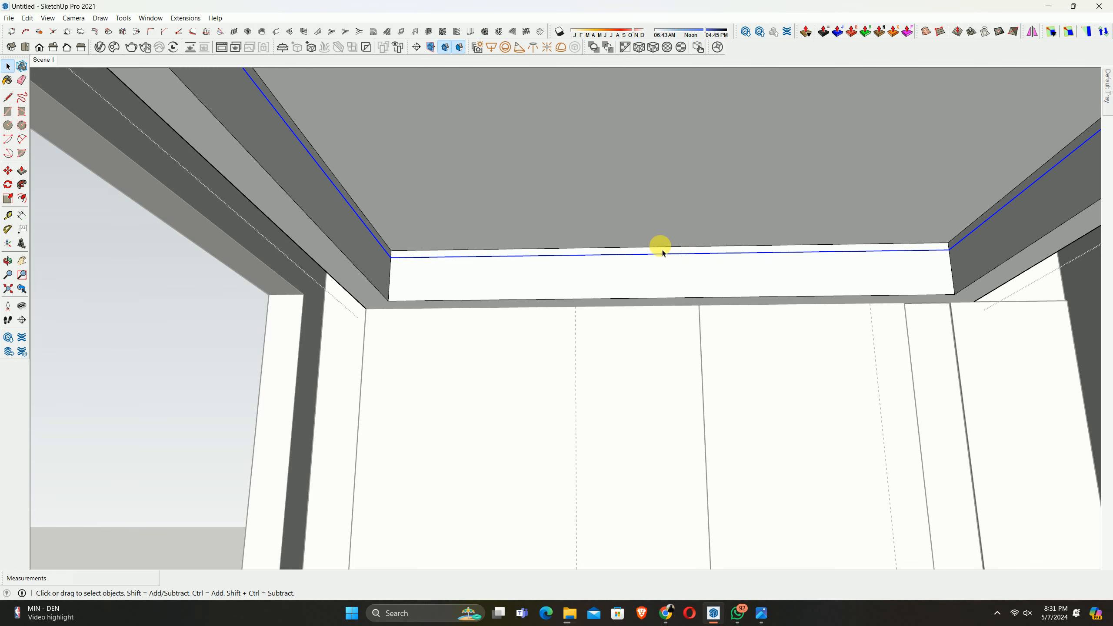
# Push the narrow upper strip of the recess wall on the bed side outward to start the cove groove
pyautogui.press('p')
pyautogui.scroll(2, 422, 254)
pyautogui.moveTo(448, 257); pyautogui.dragTo(236, 246, button='middle')
pyautogui.scroll(3, 415, 271)
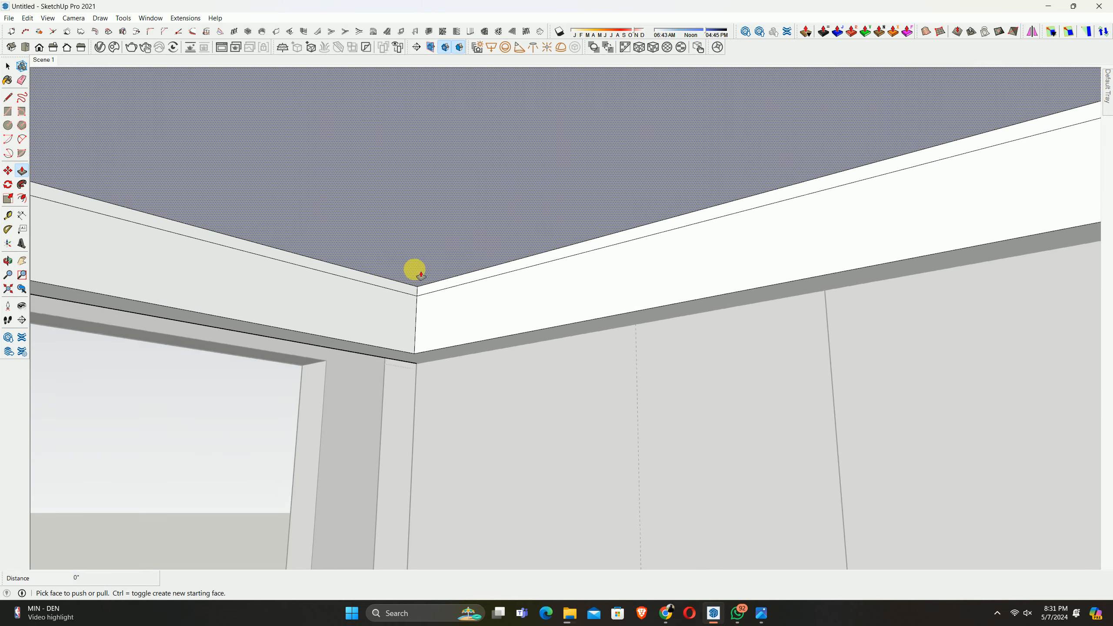
pyautogui.moveTo(467, 296); pyautogui.dragTo(397, 328, button='middle')
pyautogui.click(399, 327)
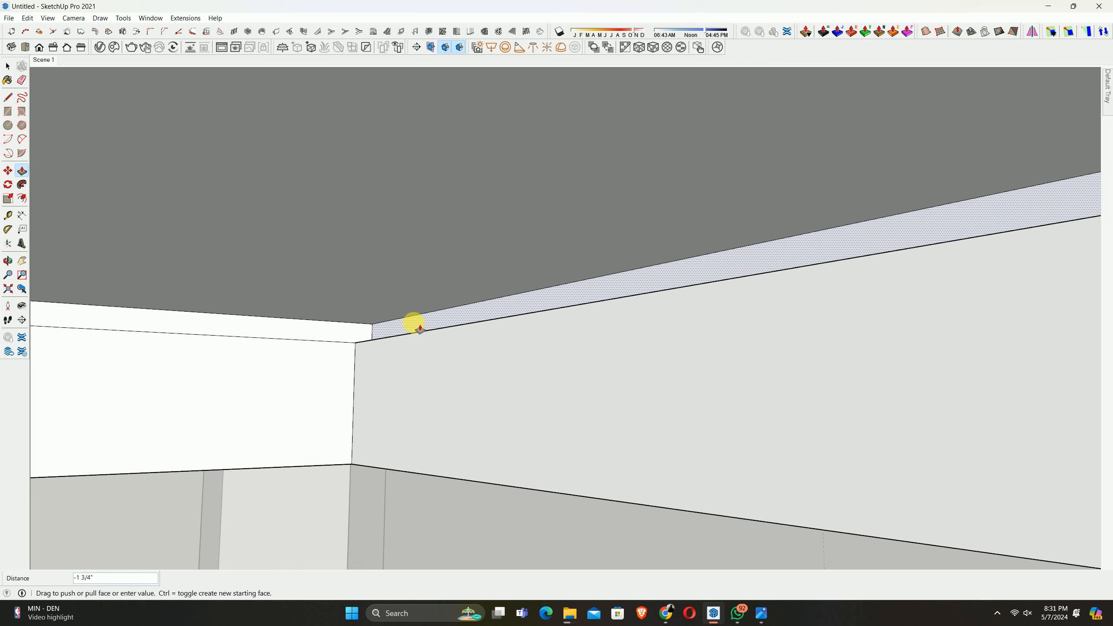
pyautogui.press('Return')
# Repeat the same push on the upper strips of the recess walls on the window side and the opposite side
pyautogui.doubleClick(258, 336)
pyautogui.moveTo(263, 334); pyautogui.dragTo(695, 472, button='middle')
pyautogui.scroll(-3, 695, 473)
pyautogui.moveTo(622, 404); pyautogui.dragTo(574, 223, button='middle')
pyautogui.scroll(-3, 351, 352)
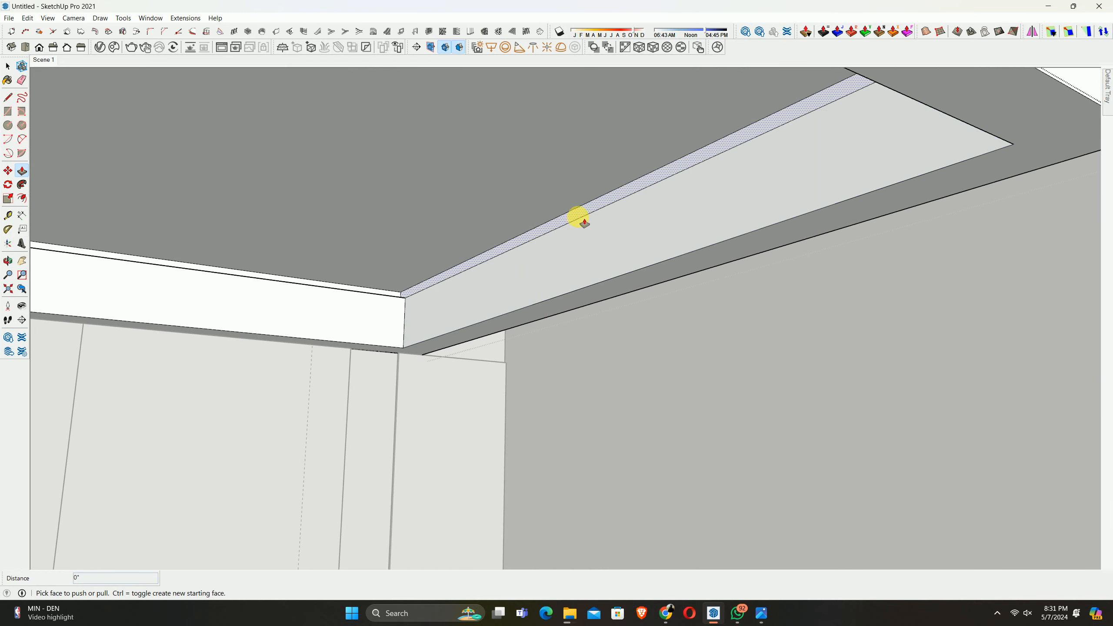
pyautogui.doubleClick(579, 218)
pyautogui.scroll(-3, 559, 240)
# Hide the rest of the model so that only the open ceiling group is shown
pyautogui.click(46, 22)
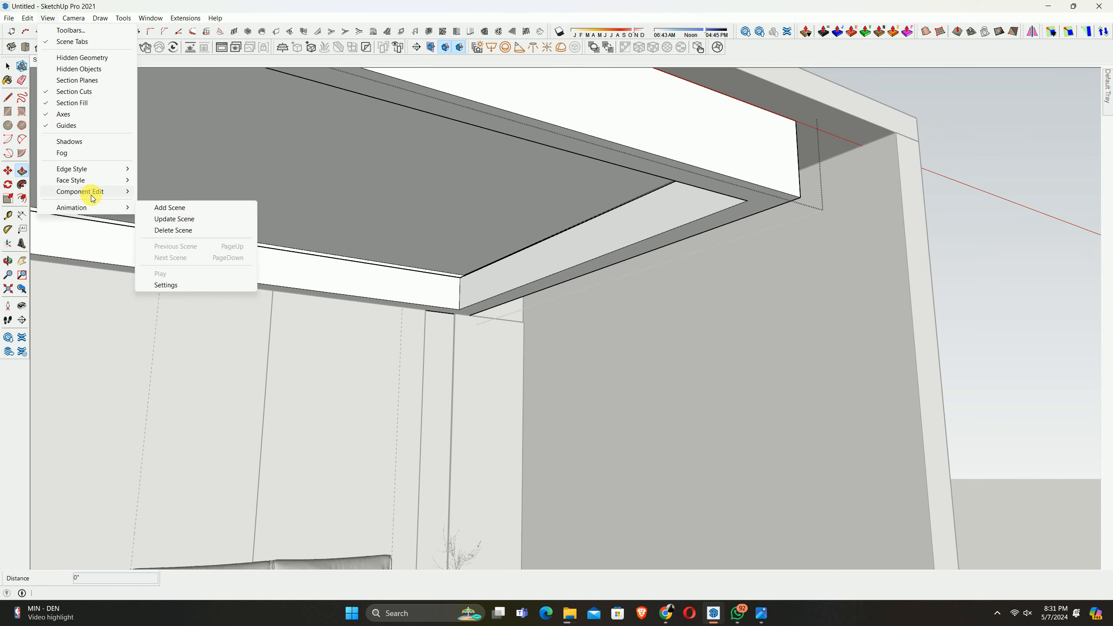
pyautogui.moveTo(92, 195)
pyautogui.click(168, 192)
pyautogui.scroll(-3, 524, 270)
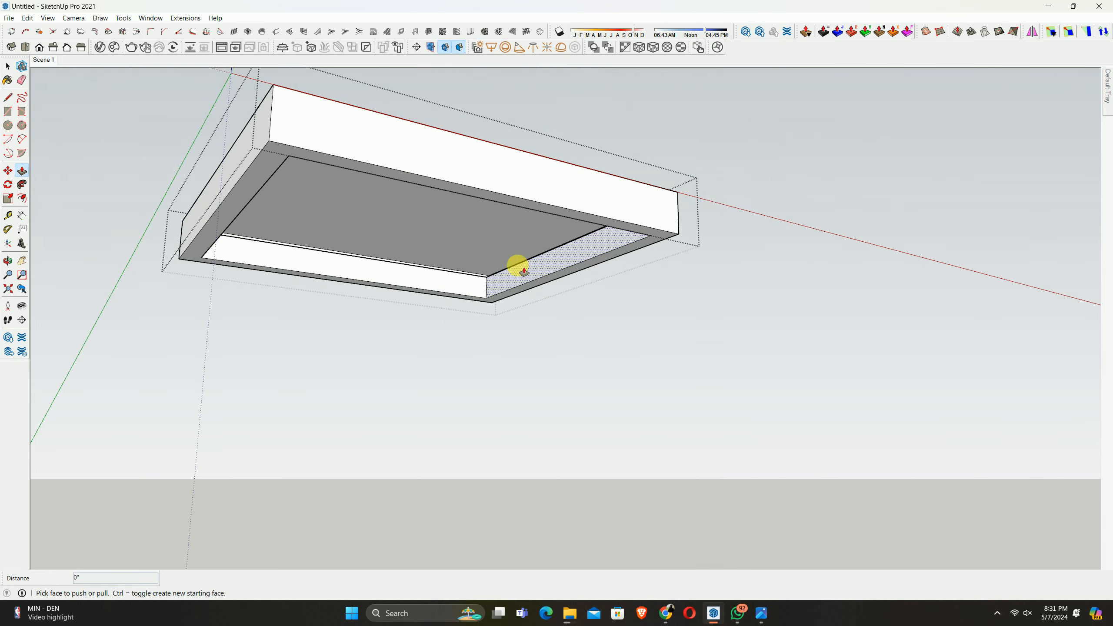
# Push the upper strip of the remaining front recess wall outward 3" to complete the cove groove
pyautogui.moveTo(518, 266); pyautogui.dragTo(964, 189, button='middle')
pyautogui.scroll(4, 726, 220)
pyautogui.keyDown('shift'); pyautogui.moveTo(861, 231); pyautogui.dragTo(641, 313, button='middle'); pyautogui.keyUp('shift')
pyautogui.click(638, 305)
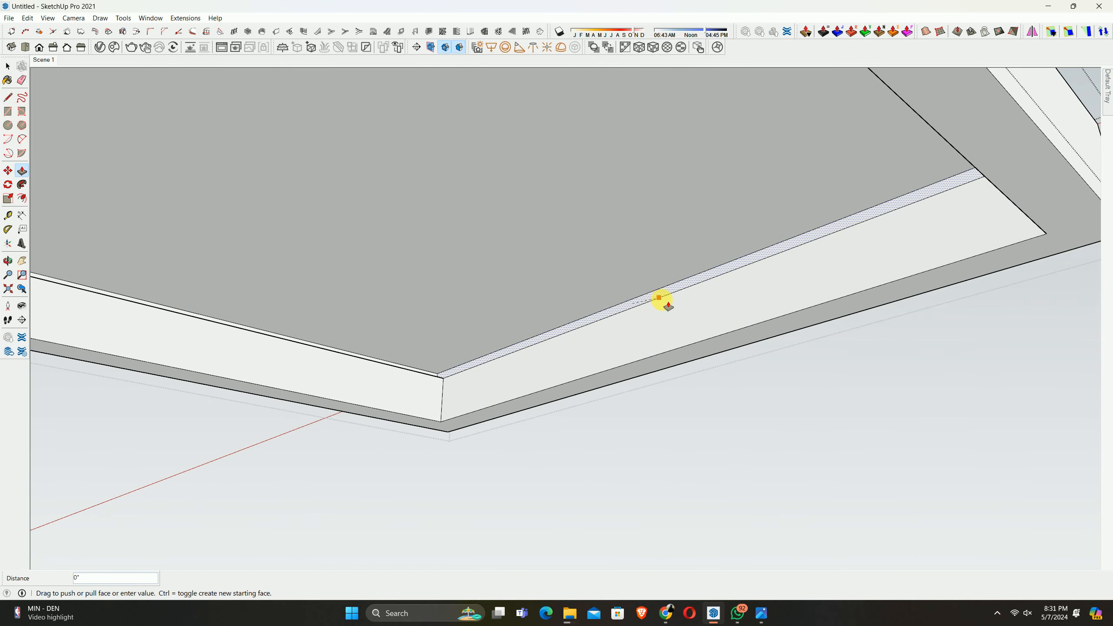
pyautogui.click(662, 305)
pyautogui.press('Return')
pyautogui.moveTo(708, 301); pyautogui.dragTo(664, 361, button='middle')
pyautogui.scroll(-5, 664, 361)
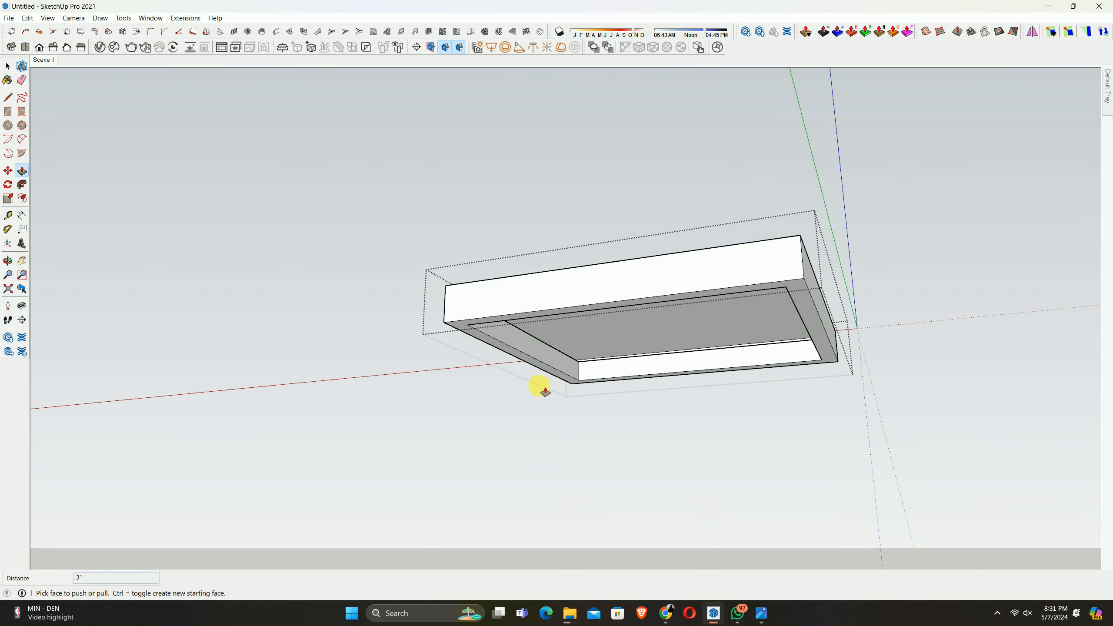
pyautogui.scroll(2, 564, 342)
pyautogui.scroll(3, 563, 342)
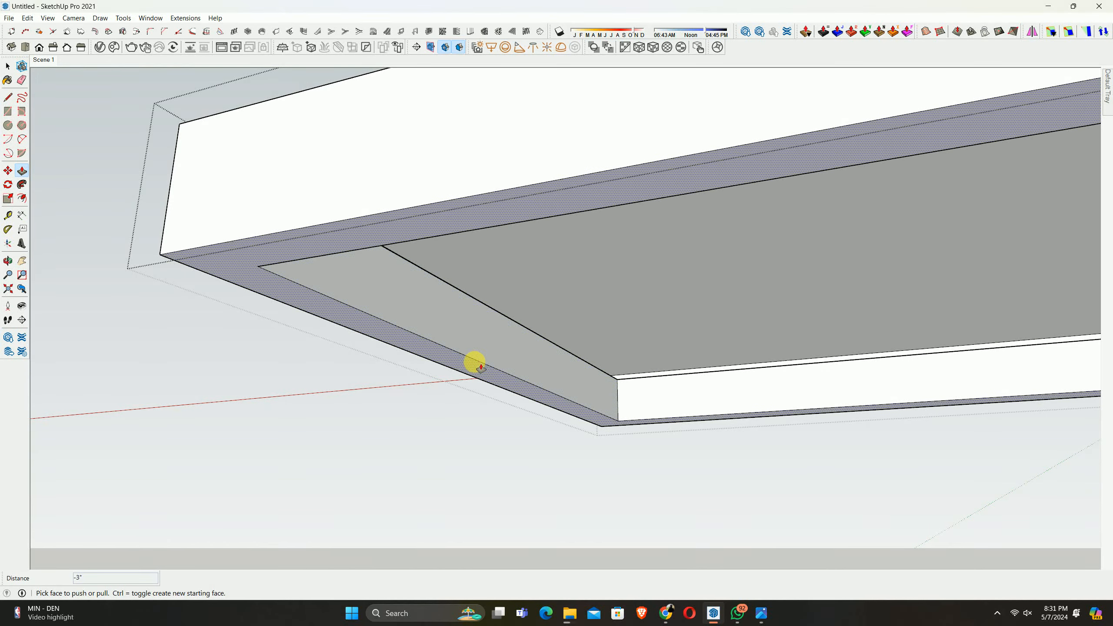
pyautogui.moveTo(486, 365); pyautogui.dragTo(377, 179, button='middle')
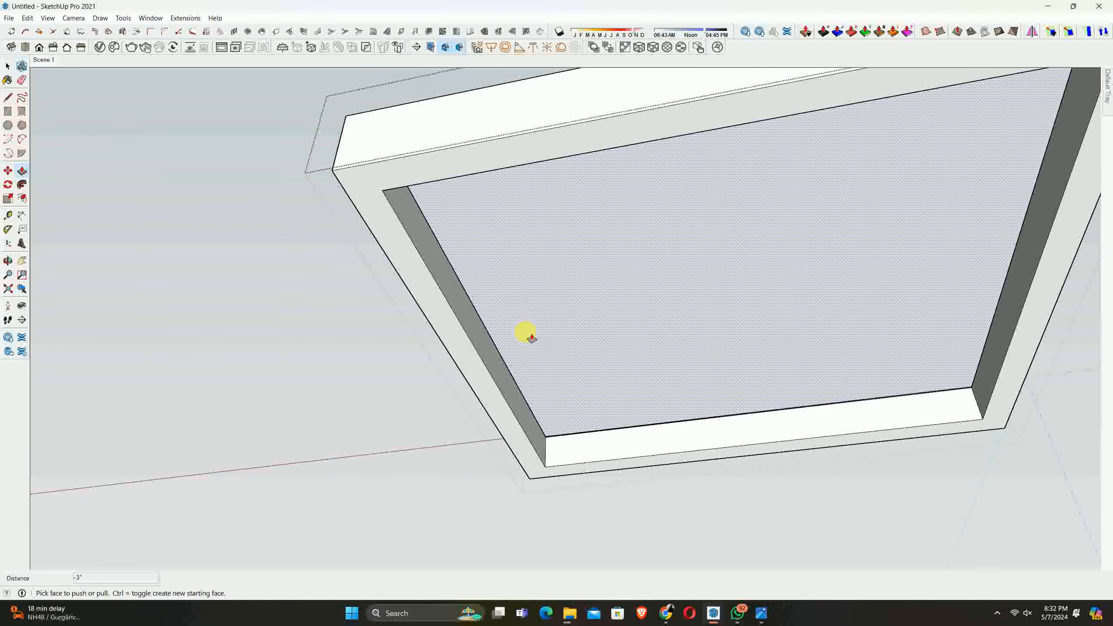
# Check the reference image for the cove light line and compare it with the modelled groove's corner
pyautogui.click(761, 613)
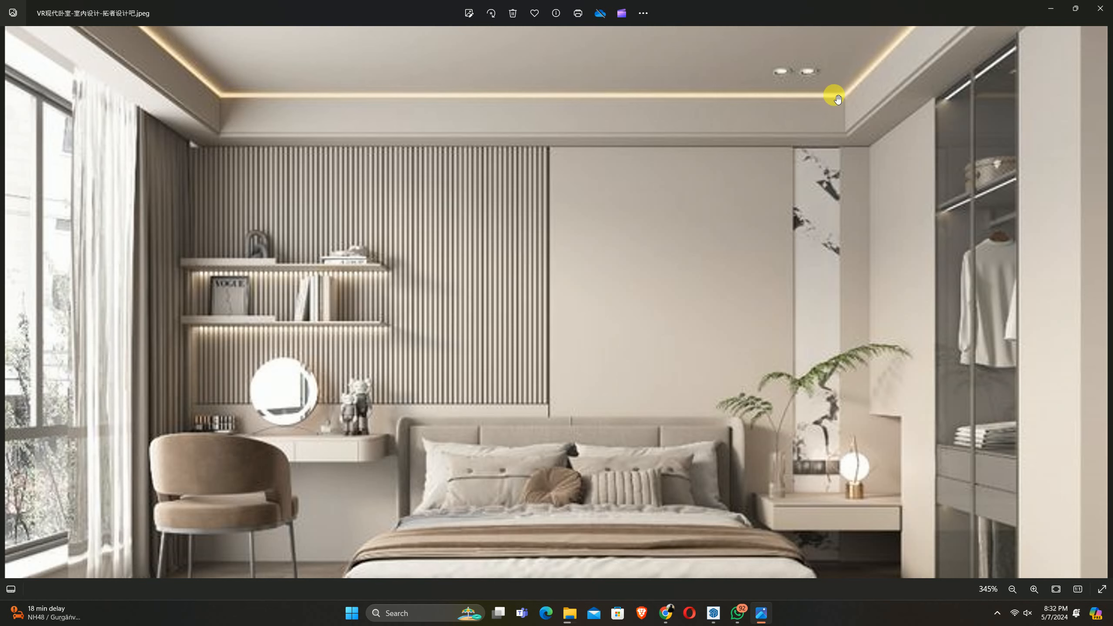
pyautogui.click(1051, 9)
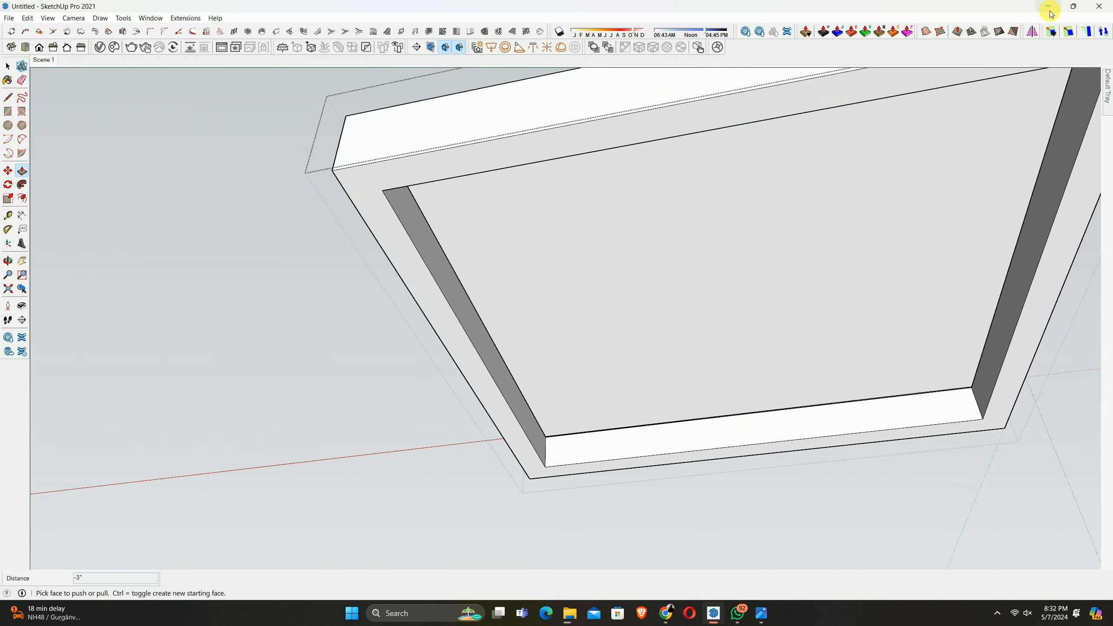
pyautogui.moveTo(844, 154); pyautogui.dragTo(717, 264, button='middle')
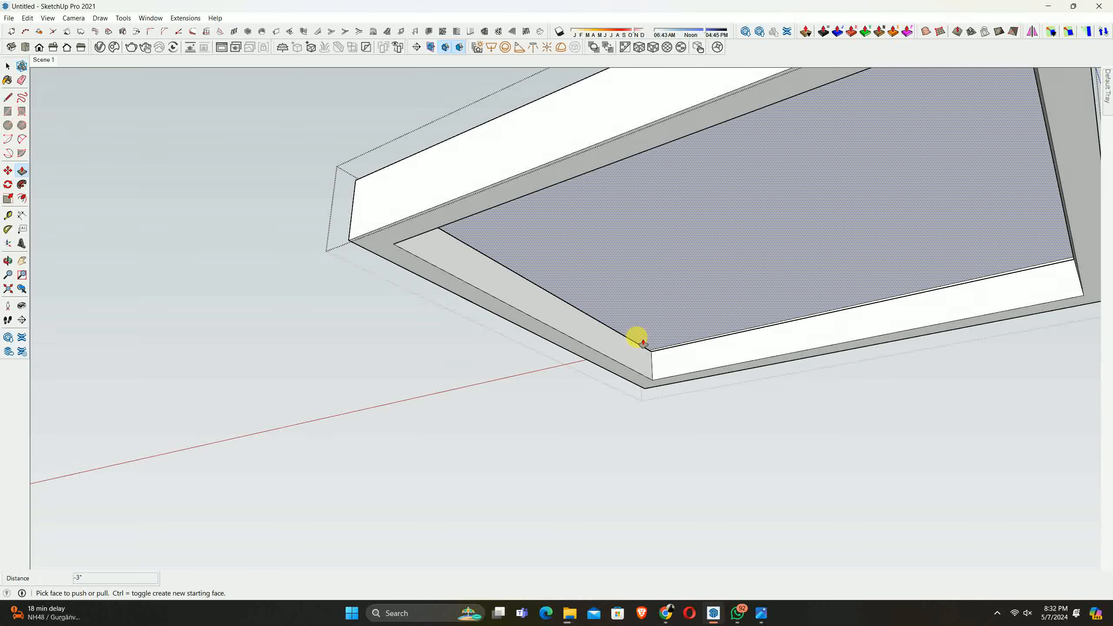
pyautogui.scroll(2, 637, 343)
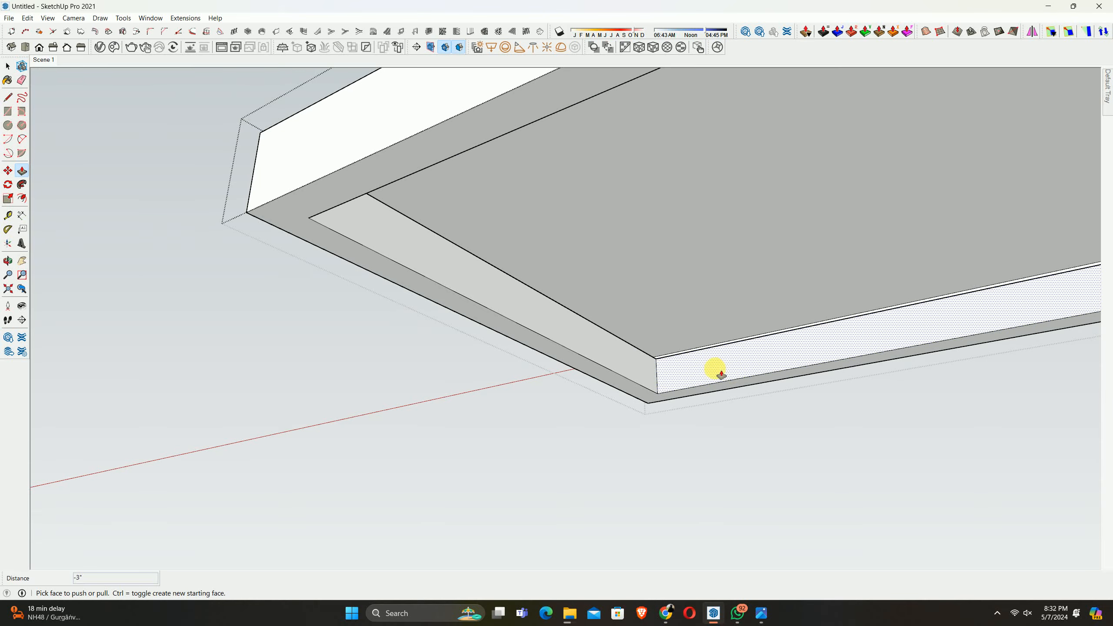
pyautogui.scroll(2, 679, 364)
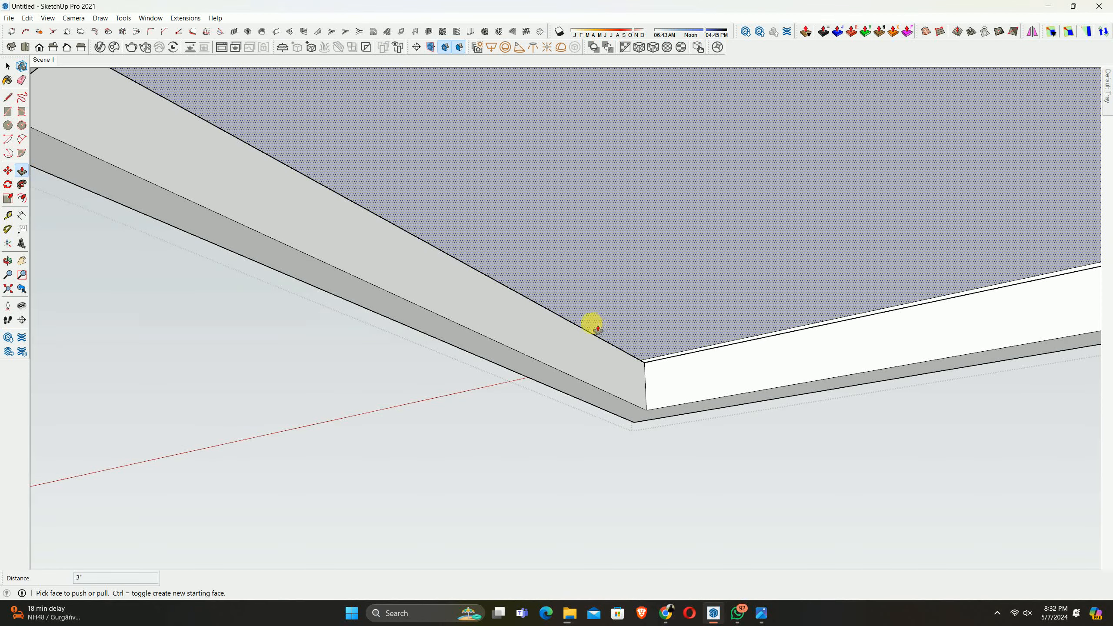
# Place a guide line along the side recess wall, parallel to and just below the recessed ceiling's edge
pyautogui.press('t')
pyautogui.click(493, 275)
pyautogui.click(493, 306)
pyautogui.press('l')
pyautogui.click(669, 393)
pyautogui.press('Escape')
pyautogui.press('space')
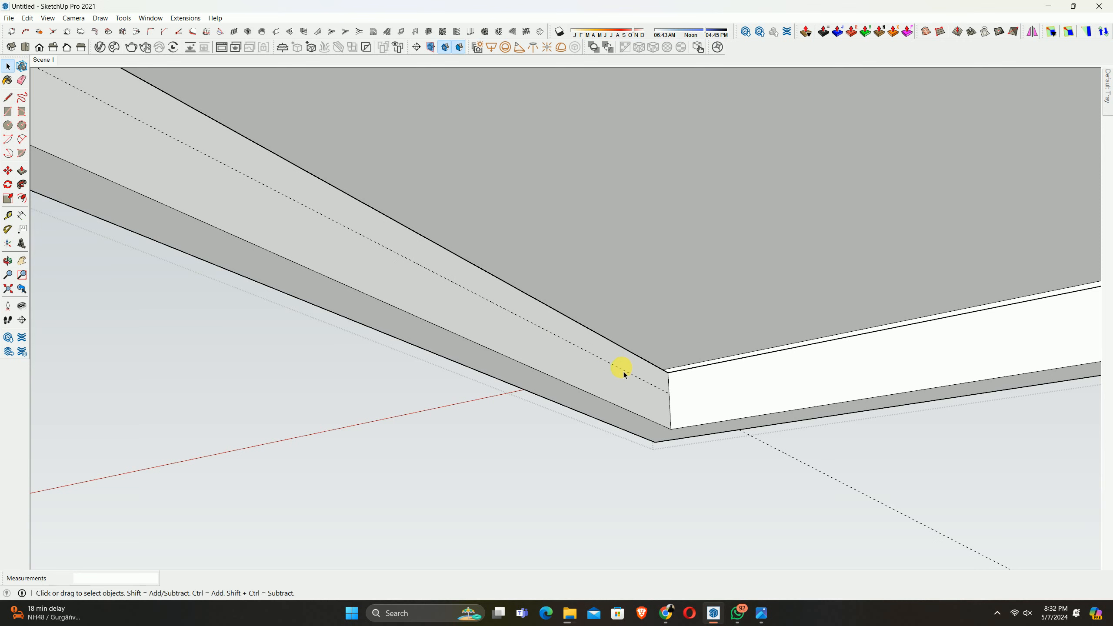
pyautogui.scroll(-3, 653, 356)
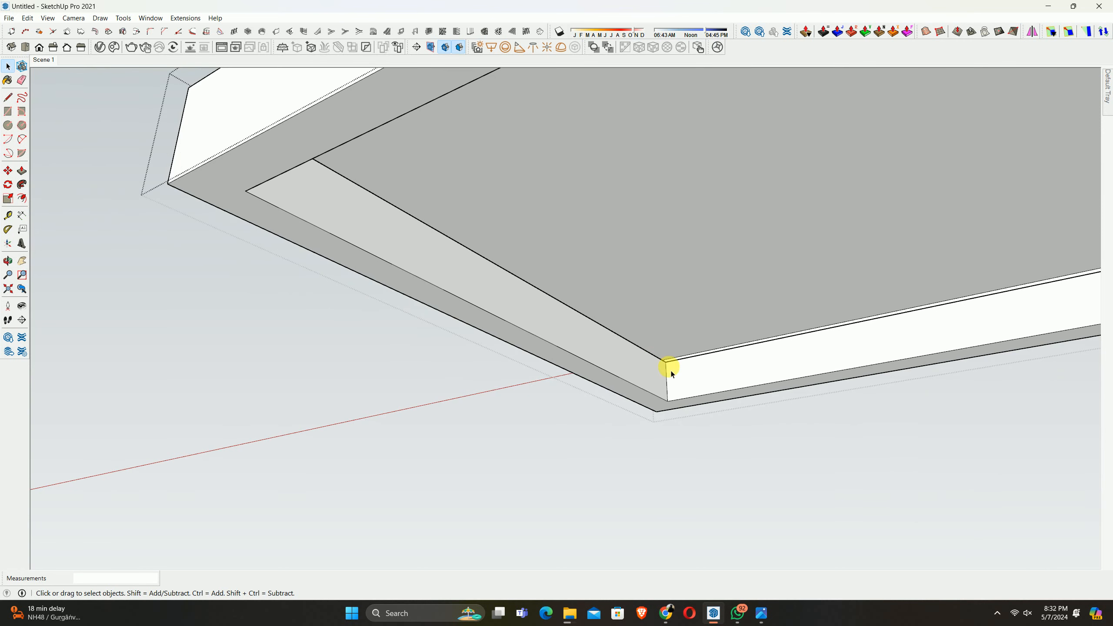
pyautogui.moveTo(666, 367); pyautogui.dragTo(564, 303, button='middle')
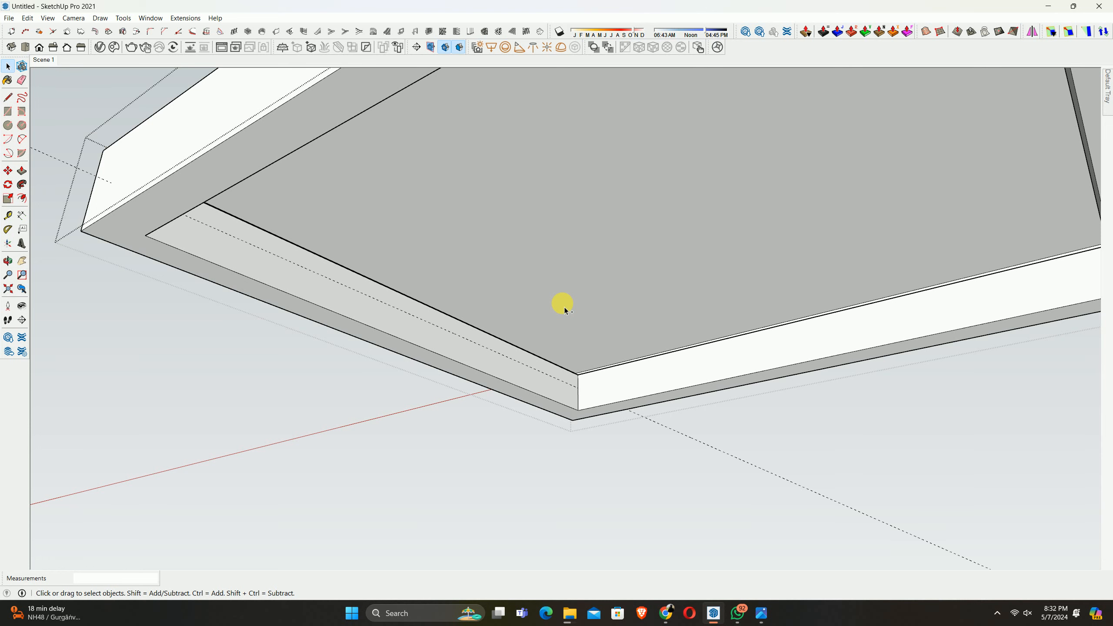
# Undo the guide line and the recent cove groove edits so the recess walls are plain again
pyautogui.hotkey('ctrl', 'z')
pyautogui.hotkey('ctrl', 'z')
pyautogui.hotkey('ctrl', 'z')
pyautogui.hotkey('ctrl', 'z')
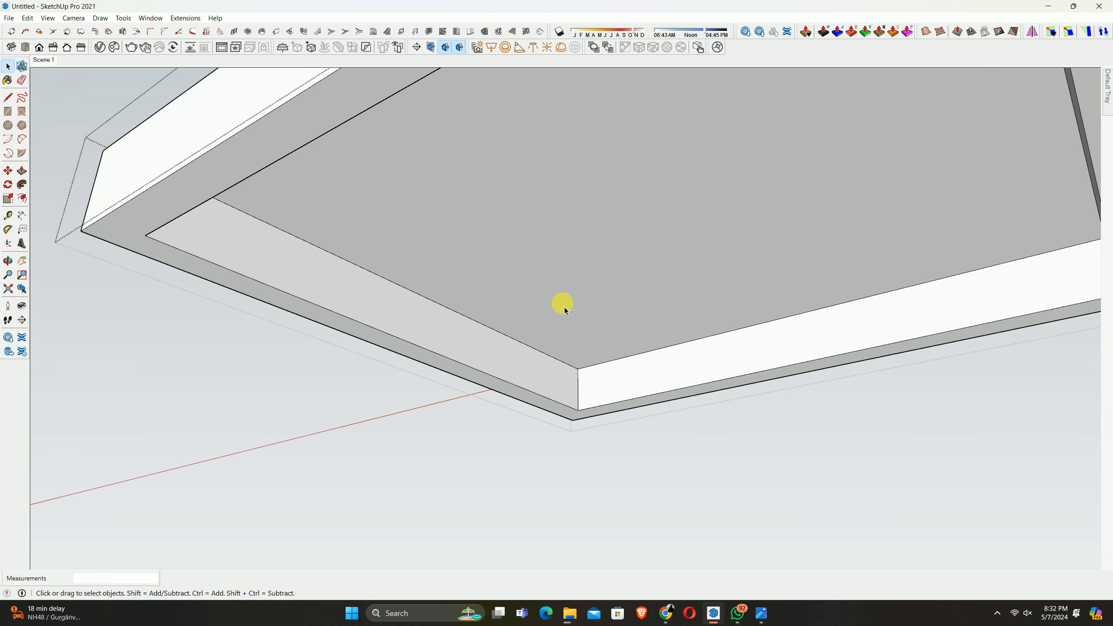
# Select the recessed ceiling face with its boundary edges and measure the recess wall's height
pyautogui.moveTo(564, 307)
pyautogui.mouseDown(button='middle')
pyautogui.moveTo(598, 319)
pyautogui.moveTo(614, 285)
pyautogui.mouseUp(button='middle')
pyautogui.click(613, 285)
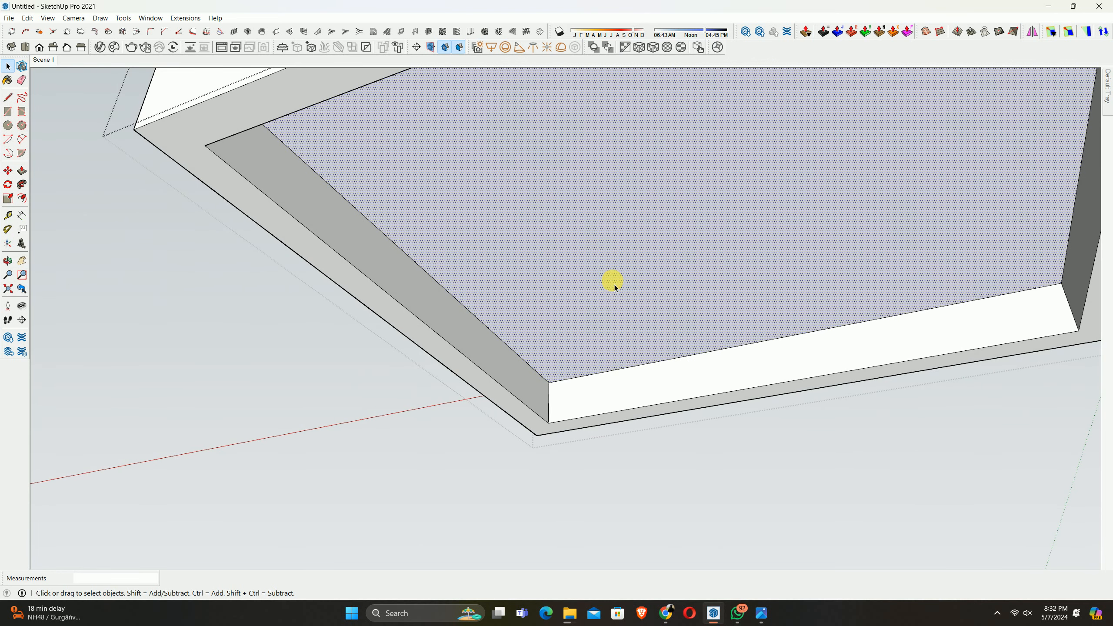
pyautogui.doubleClick(614, 285)
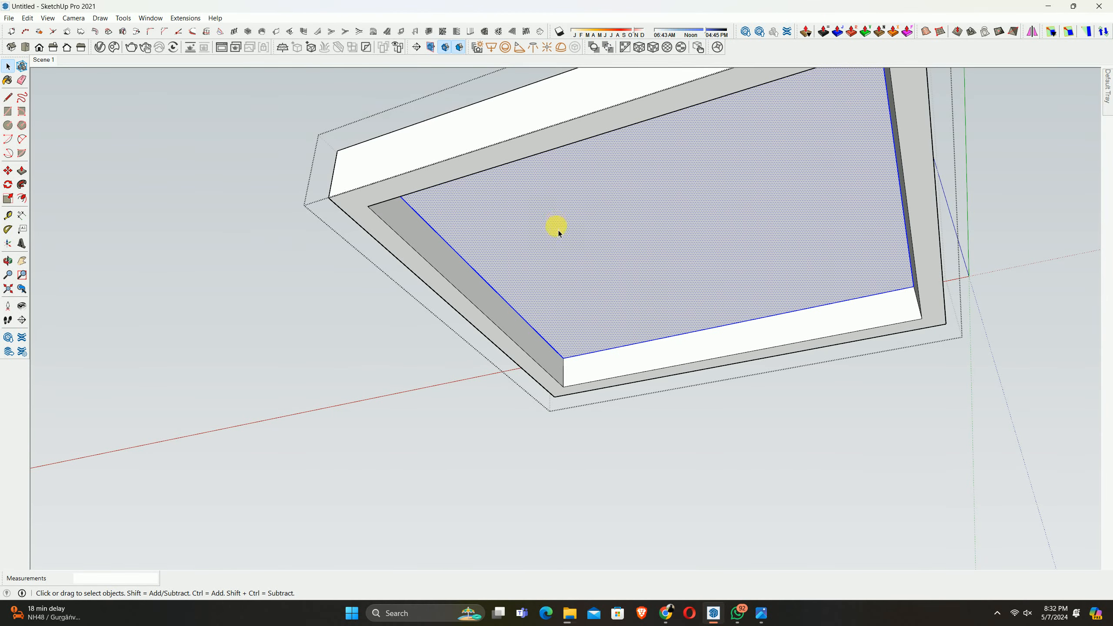
pyautogui.scroll(5, 558, 266)
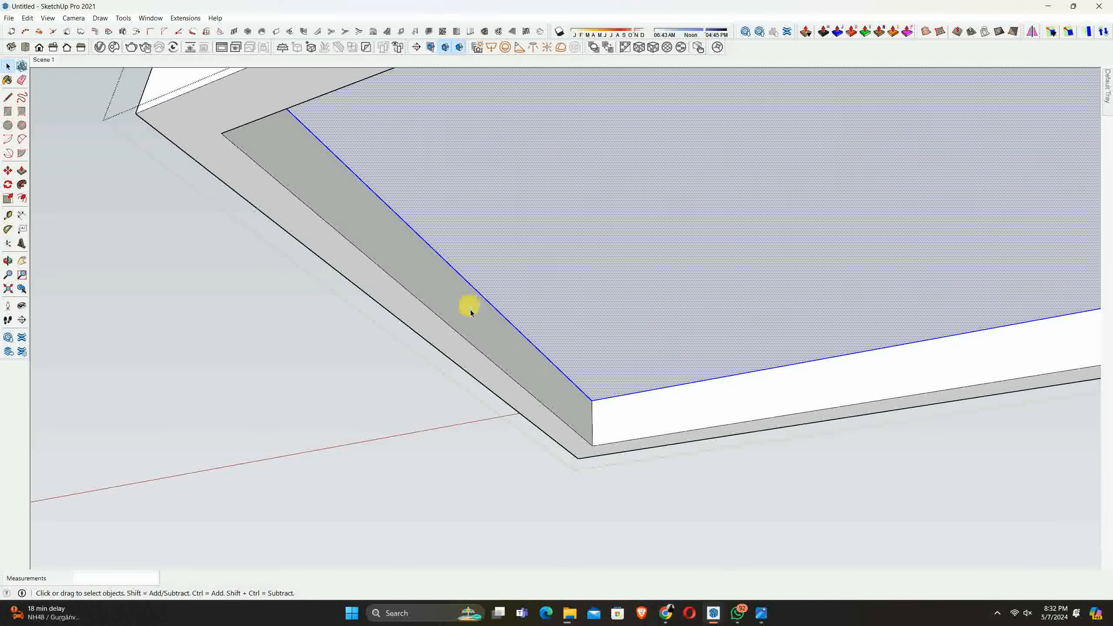
pyautogui.press('t')
pyautogui.click(442, 318)
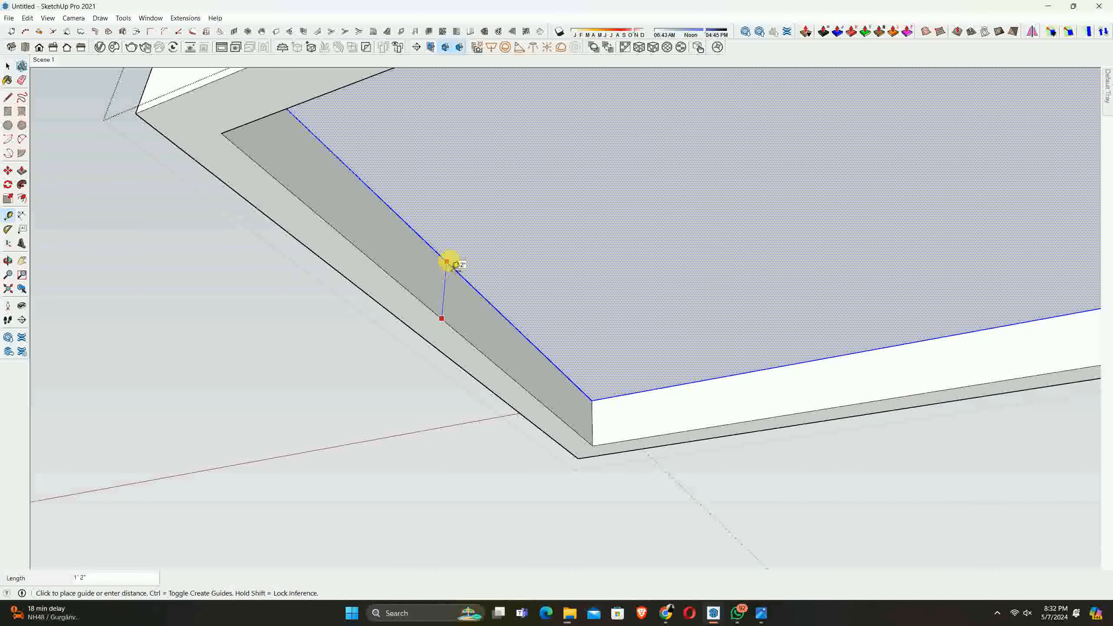
pyautogui.press('space')
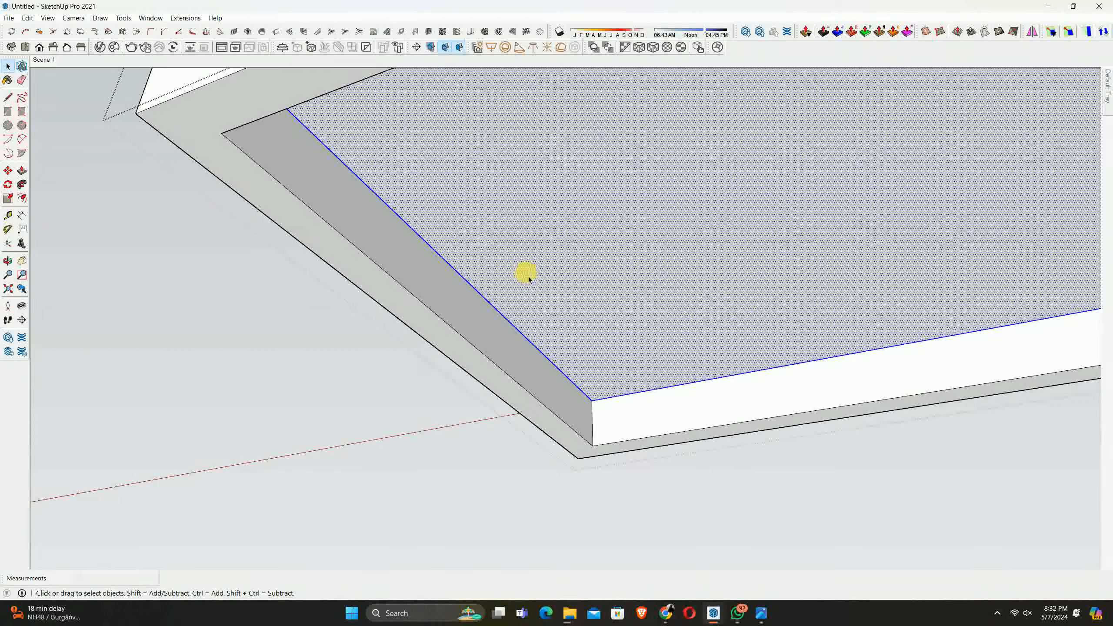
# Deselect the ceiling face and copy its boundary edges 2" down onto the recess walls
pyautogui.scroll(-3, 553, 280)
pyautogui.keyDown('shift'); pyautogui.click(626, 270); pyautogui.keyUp('shift')
pyautogui.press('m')
pyautogui.scroll(4, 578, 366)
pyautogui.click(585, 372)
pyautogui.press('ctrl')
pyautogui.click(585, 384)
pyautogui.write('2')
# Push the narrow upper strips of the recess walls outward 3" to form the cove groove
pyautogui.moveTo(581, 406); pyautogui.dragTo(428, 382, button='middle')
pyautogui.press('p')
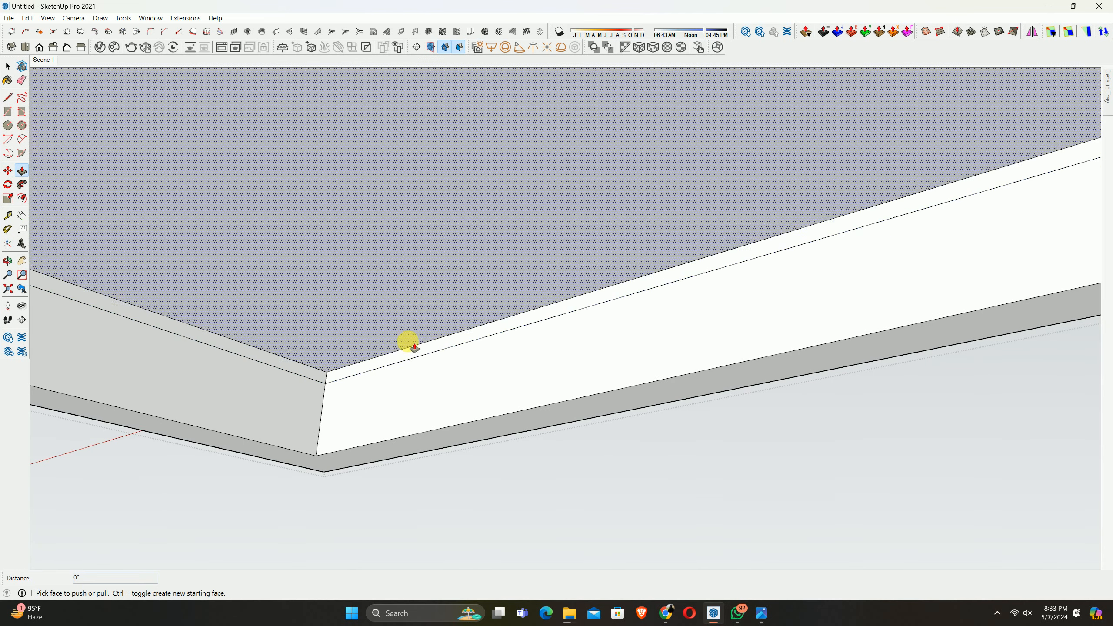
pyautogui.click(406, 356)
pyautogui.click(412, 358)
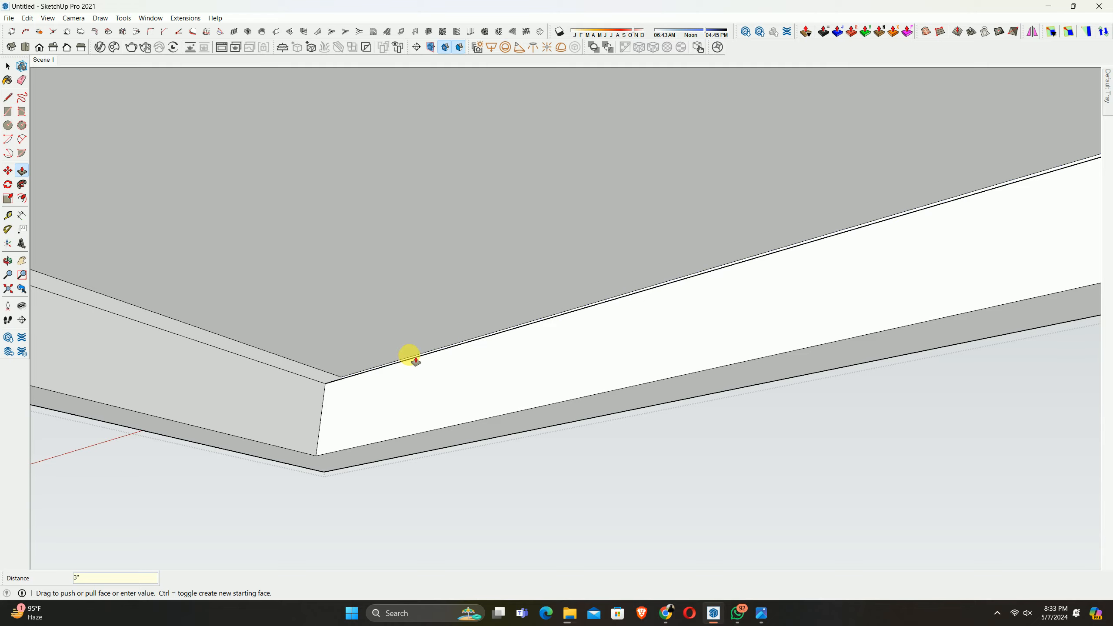
pyautogui.moveTo(274, 358)
pyautogui.mouseDown(button='middle')
pyautogui.moveTo(454, 317)
pyautogui.moveTo(813, 356)
pyautogui.moveTo(475, 293)
pyautogui.moveTo(1079, 308)
pyautogui.moveTo(860, 341)
pyautogui.moveTo(432, 337)
pyautogui.moveTo(842, 360)
pyautogui.moveTo(817, 382)
pyautogui.moveTo(326, 331)
pyautogui.moveTo(490, 298)
pyautogui.moveTo(320, 303)
pyautogui.moveTo(343, 291)
pyautogui.moveTo(397, 394)
pyautogui.moveTo(430, 405)
pyautogui.moveTo(353, 226)
pyautogui.moveTo(407, 279)
pyautogui.moveTo(447, 286)
pyautogui.moveTo(309, 268)
pyautogui.moveTo(368, 285)
pyautogui.moveTo(345, 303)
pyautogui.moveTo(323, 294)
pyautogui.moveTo(332, 299)
pyautogui.mouseUp(button='middle')
pyautogui.press('p')
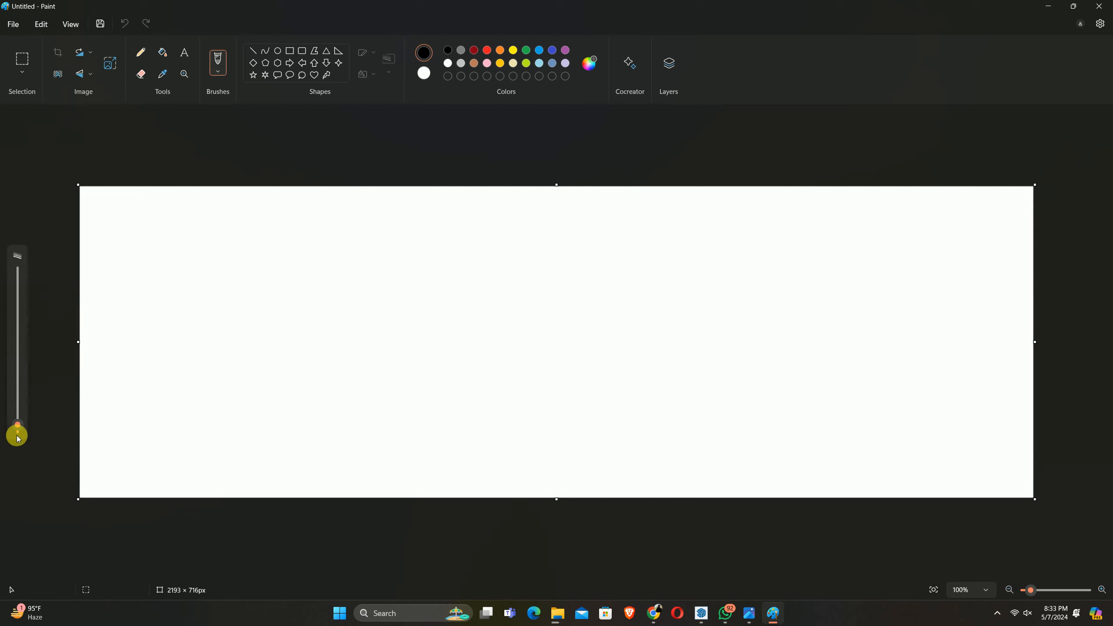
# In Paint, thicken the pencil stroke and sketch the black cross-section outline of the ceiling cove
pyautogui.moveTo(18, 434); pyautogui.dragTo(17, 388)
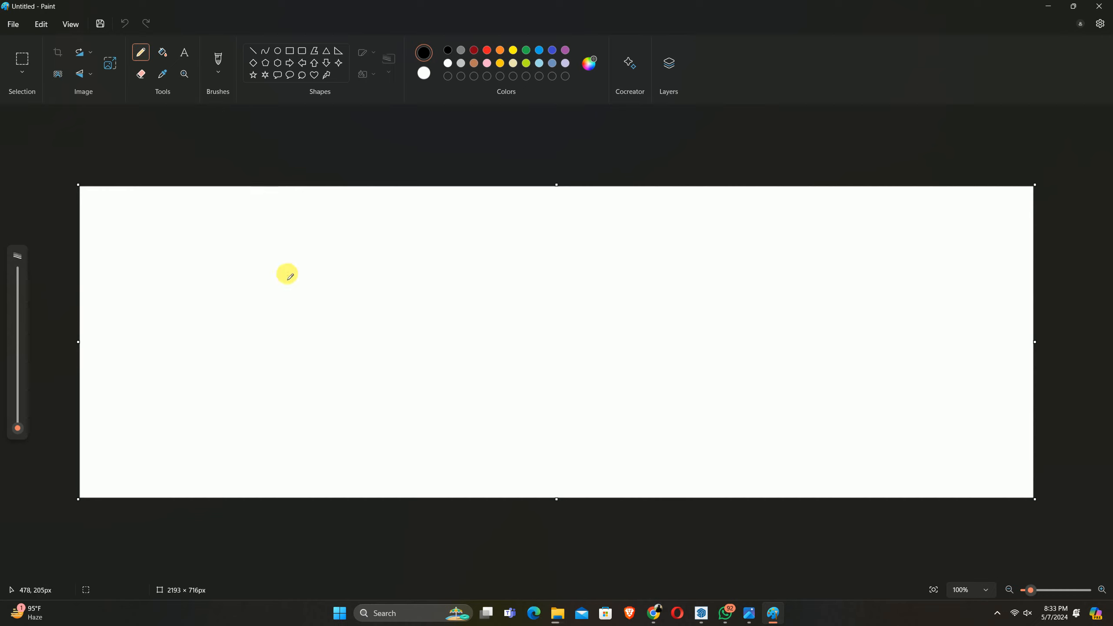
pyautogui.hotkey('ctrl', 'z')
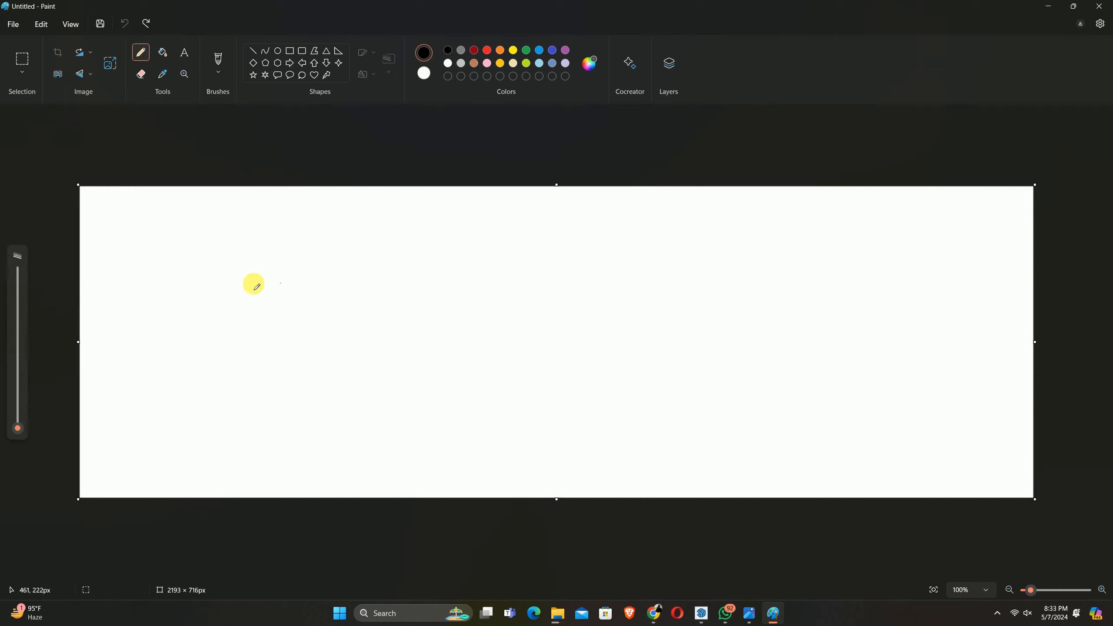
pyautogui.moveTo(17, 427)
pyautogui.mouseDown()
pyautogui.moveTo(19, 373)
pyautogui.moveTo(17, 399)
pyautogui.mouseUp()
pyautogui.click(210, 351)
pyautogui.moveTo(281, 312)
pyautogui.mouseDown()
pyautogui.moveTo(474, 347)
pyautogui.moveTo(447, 312)
pyautogui.moveTo(421, 327)
pyautogui.moveTo(360, 326)
pyautogui.moveTo(351, 241)
pyautogui.mouseUp()
pyautogui.hotkey('ctrl', 'z')
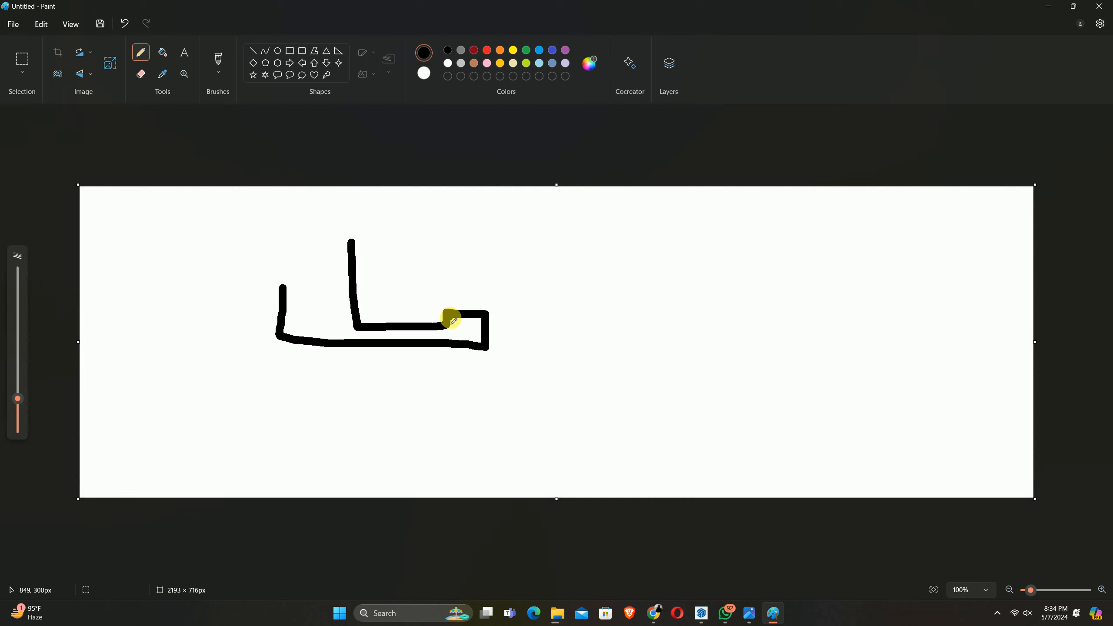
# Add a raised lip at the cove's end and an orange dot for the light source, and return to SketchUp
pyautogui.moveTo(452, 301); pyautogui.dragTo(485, 304)
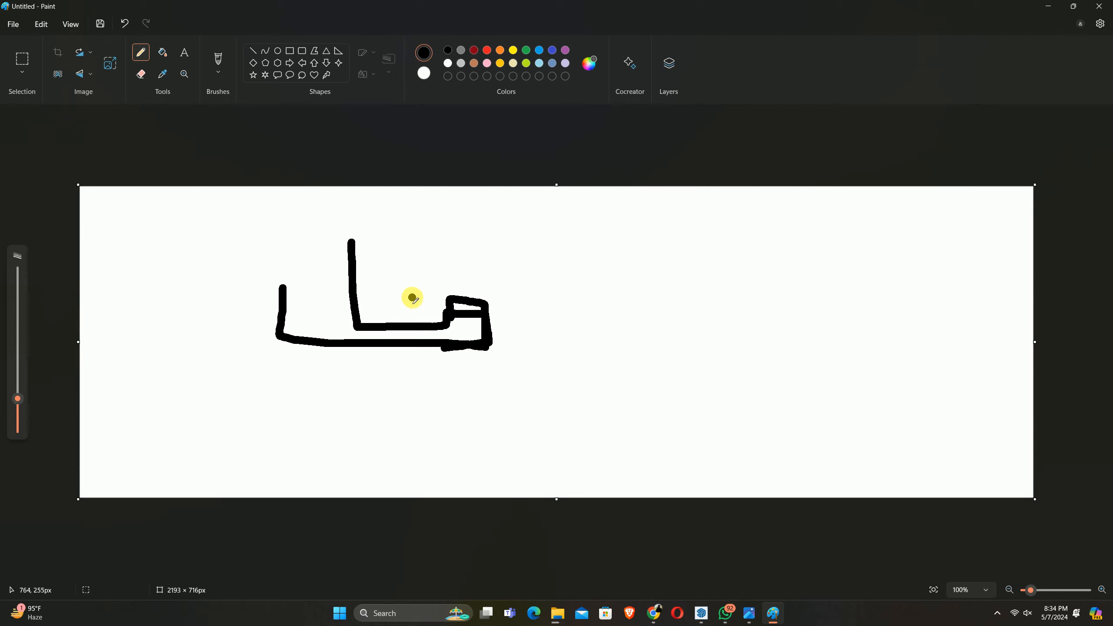
pyautogui.click(500, 50)
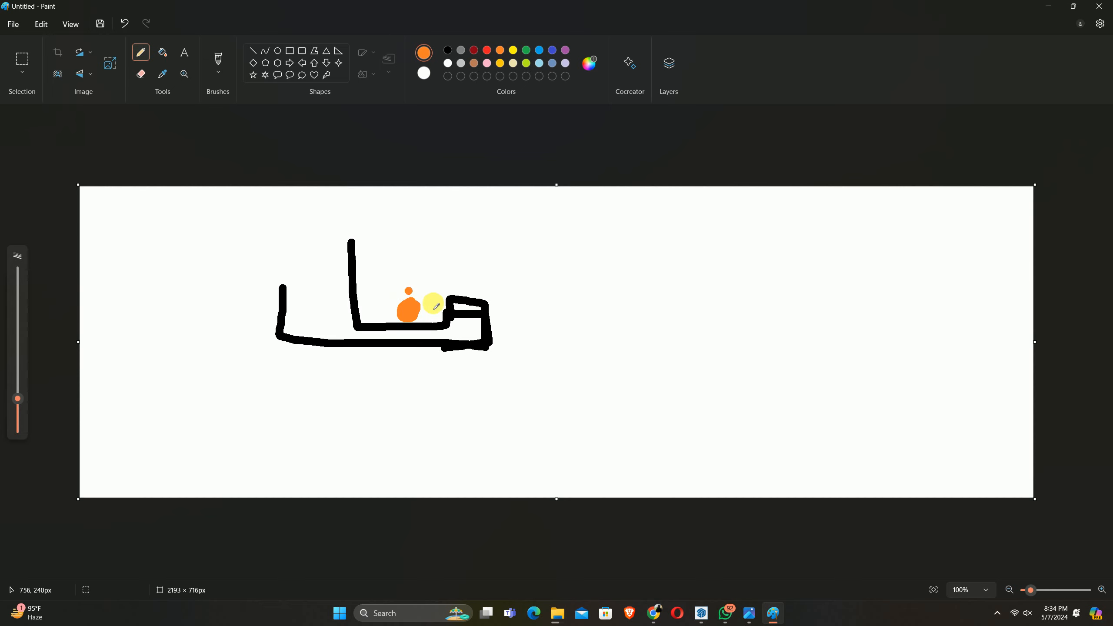
pyautogui.click(1048, 6)
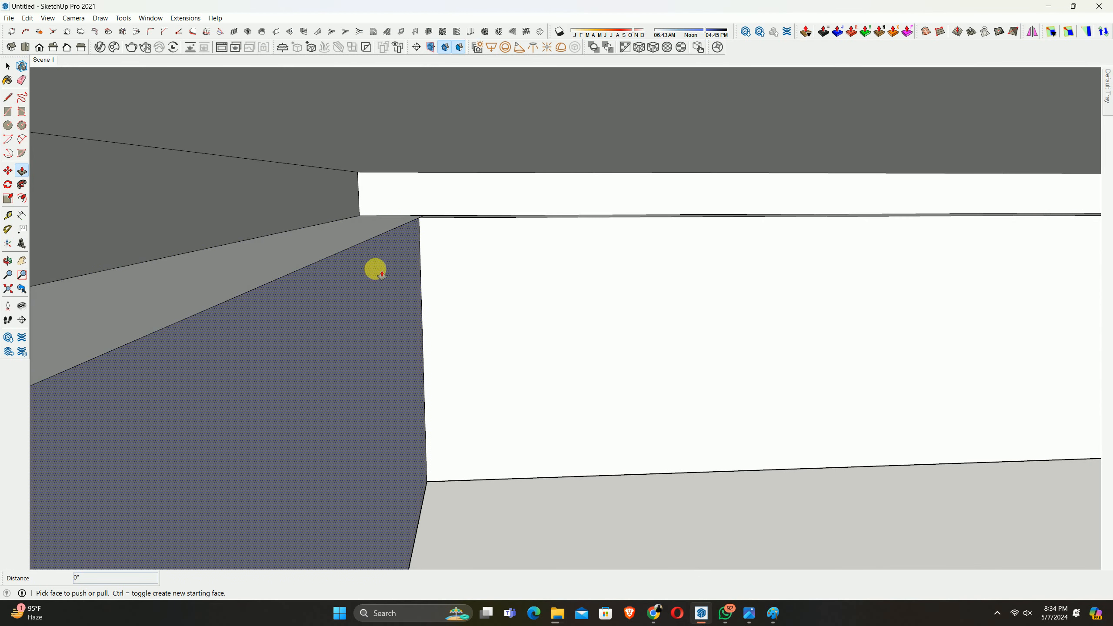
# Inspect the cove groove and its corner junctions from above and below the recessed ceiling
pyautogui.press('space')
pyautogui.scroll(3, 425, 221)
pyautogui.scroll(2, 428, 222)
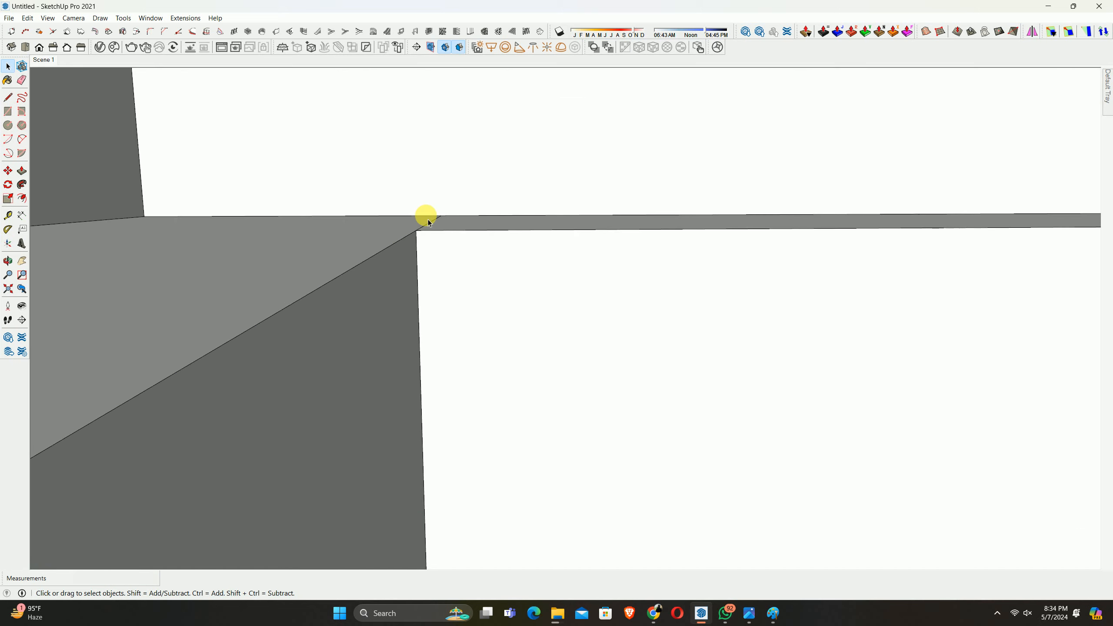
pyautogui.press('e')
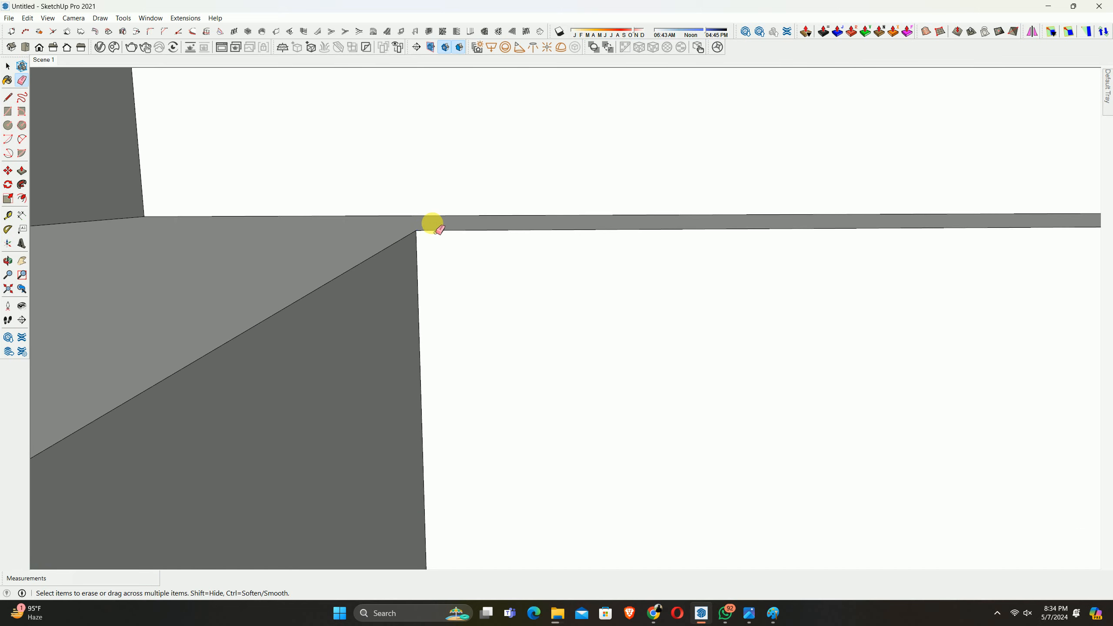
pyautogui.moveTo(432, 224)
pyautogui.mouseDown(button='middle')
pyautogui.moveTo(494, 252)
pyautogui.moveTo(246, 226)
pyautogui.moveTo(266, 236)
pyautogui.moveTo(224, 209)
pyautogui.moveTo(253, 237)
pyautogui.moveTo(205, 293)
pyautogui.mouseUp(button='middle')
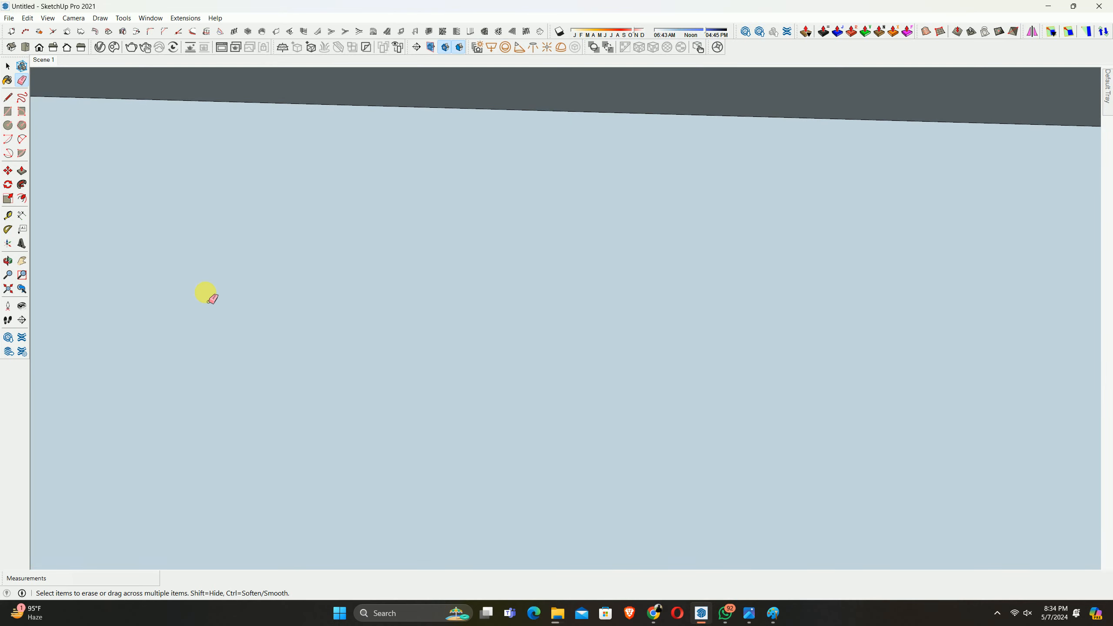
pyautogui.click(7, 289)
pyautogui.scroll(-1, 438, 263)
pyautogui.moveTo(441, 276); pyautogui.dragTo(456, 224, button='middle')
pyautogui.scroll(6, 675, 311)
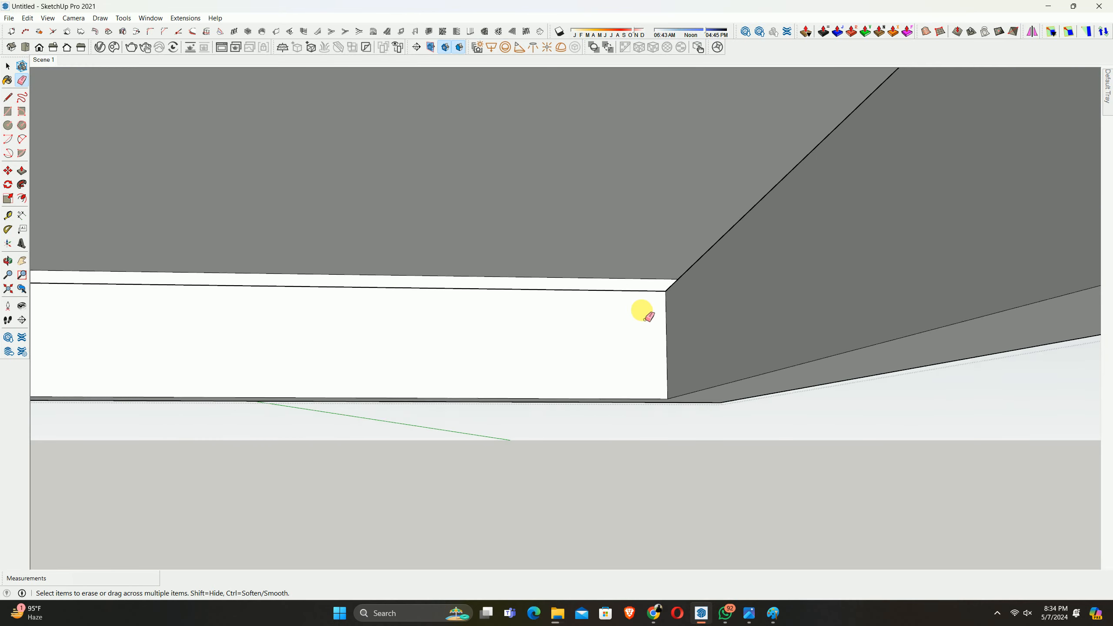
pyautogui.moveTo(642, 311)
pyautogui.mouseDown(button='middle')
pyautogui.moveTo(658, 293)
pyautogui.moveTo(628, 365)
pyautogui.moveTo(601, 388)
pyautogui.moveTo(750, 282)
pyautogui.moveTo(651, 263)
pyautogui.moveTo(646, 320)
pyautogui.moveTo(649, 304)
pyautogui.moveTo(611, 306)
pyautogui.moveTo(748, 193)
pyautogui.moveTo(787, 261)
pyautogui.moveTo(753, 286)
pyautogui.moveTo(1019, 259)
pyautogui.moveTo(149, 237)
pyautogui.moveTo(602, 331)
pyautogui.moveTo(703, 266)
pyautogui.moveTo(763, 271)
pyautogui.moveTo(706, 259)
pyautogui.moveTo(711, 382)
pyautogui.moveTo(683, 212)
pyautogui.moveTo(727, 333)
pyautogui.moveTo(680, 413)
pyautogui.moveTo(556, 223)
pyautogui.moveTo(471, 182)
pyautogui.moveTo(457, 256)
pyautogui.moveTo(930, 268)
pyautogui.moveTo(530, 303)
pyautogui.moveTo(745, 289)
pyautogui.mouseUp(button='middle')
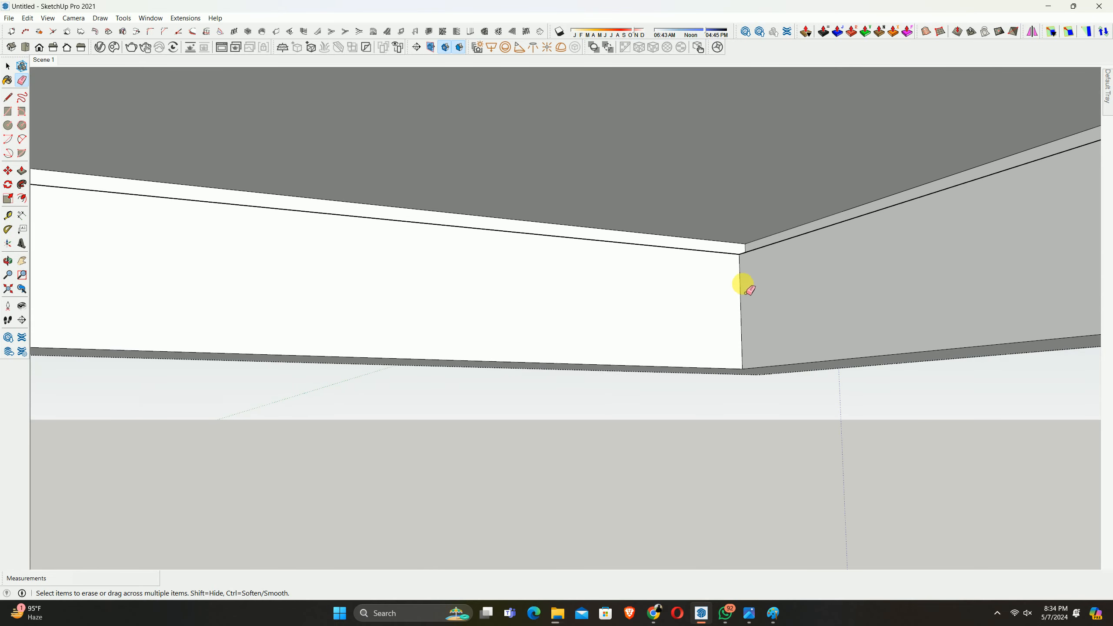
pyautogui.scroll(-3, 753, 319)
pyautogui.scroll(5, 757, 353)
pyautogui.scroll(-4, 758, 333)
pyautogui.scroll(3, 749, 216)
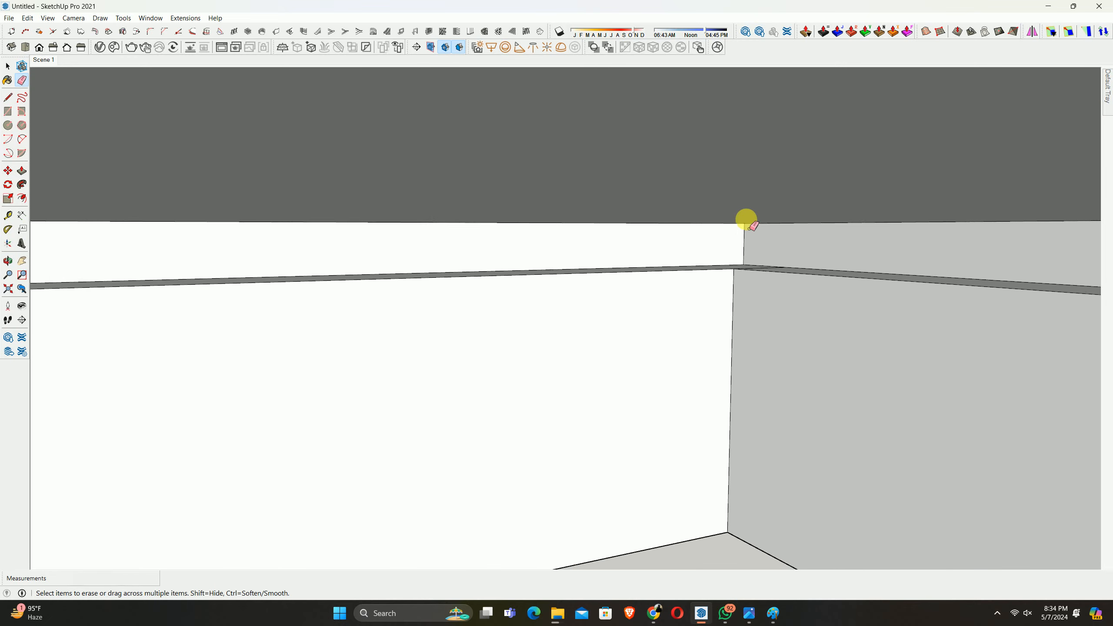
pyautogui.scroll(3, 770, 256)
pyautogui.scroll(-2, 682, 267)
pyautogui.scroll(3, 682, 267)
pyautogui.scroll(-3, 592, 150)
pyautogui.scroll(4, 505, 251)
pyautogui.scroll(-4, 499, 263)
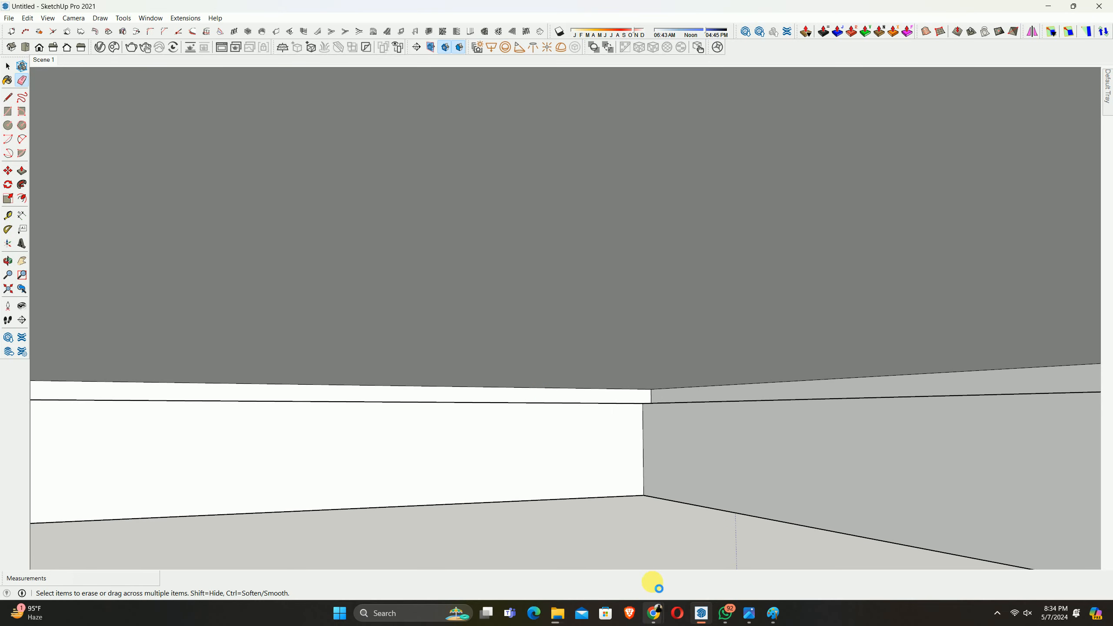
# Close the Paint sketch of the cove section without saving it
pyautogui.click(773, 613)
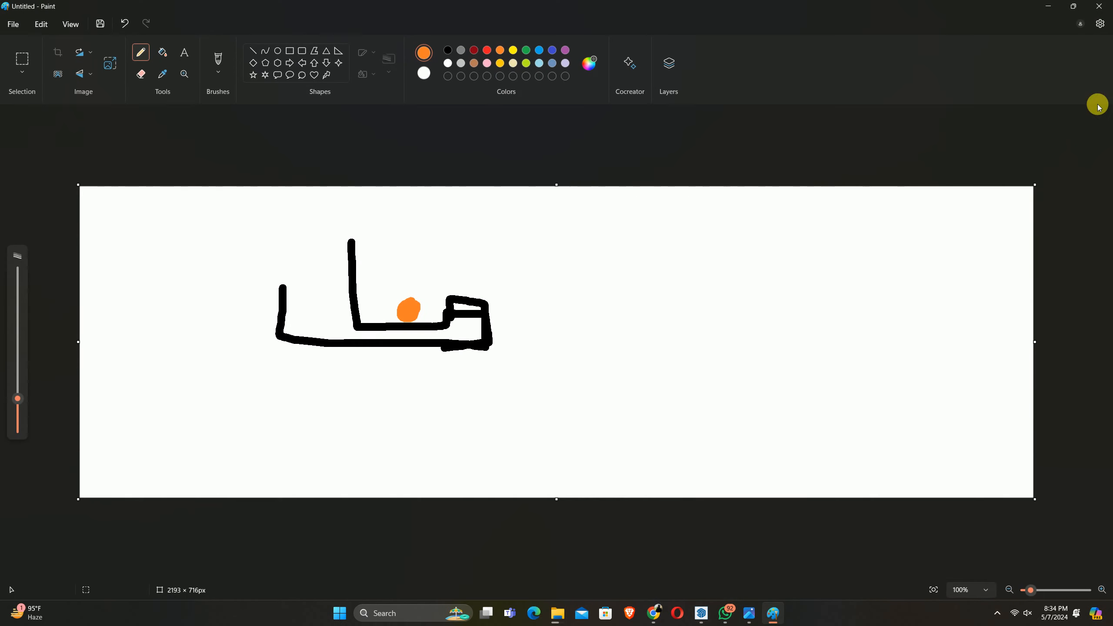
pyautogui.click(1102, 5)
pyautogui.click(551, 344)
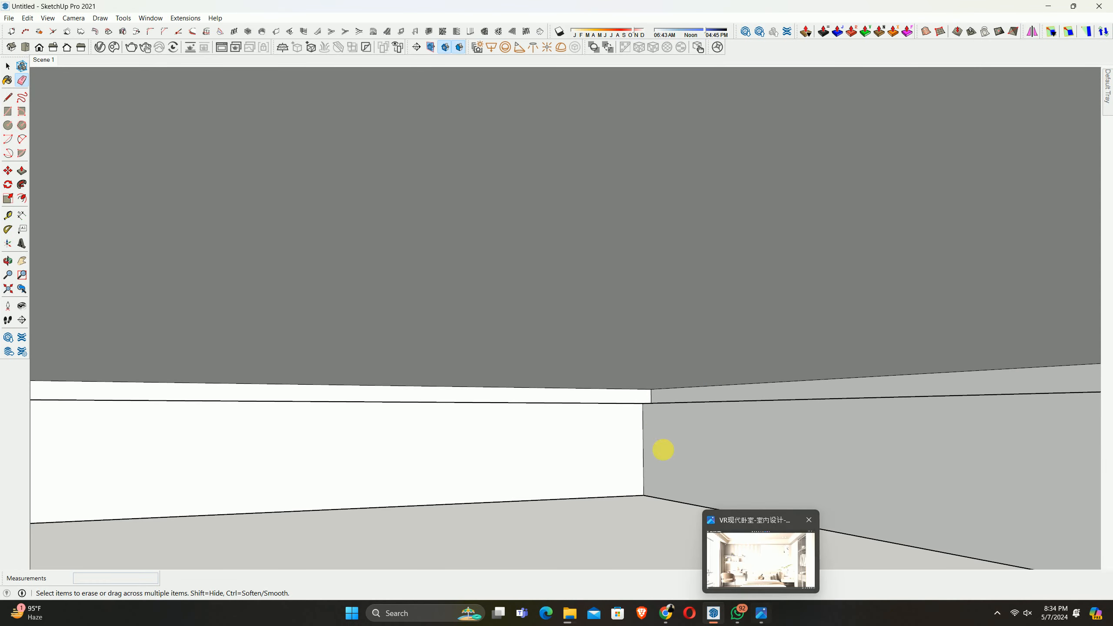
# Offset the inner edges around the cove opening by 1" onto the groove's ledge
pyautogui.press('space')
pyautogui.scroll(1, 622, 408)
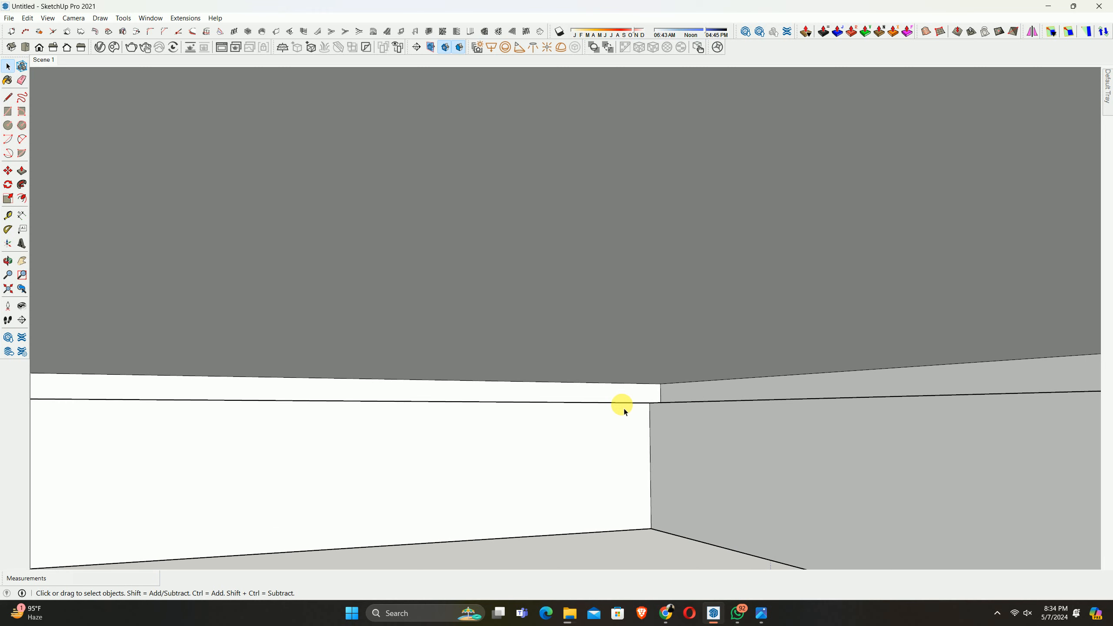
pyautogui.click(622, 403)
pyautogui.moveTo(619, 400); pyautogui.dragTo(793, 303, button='middle')
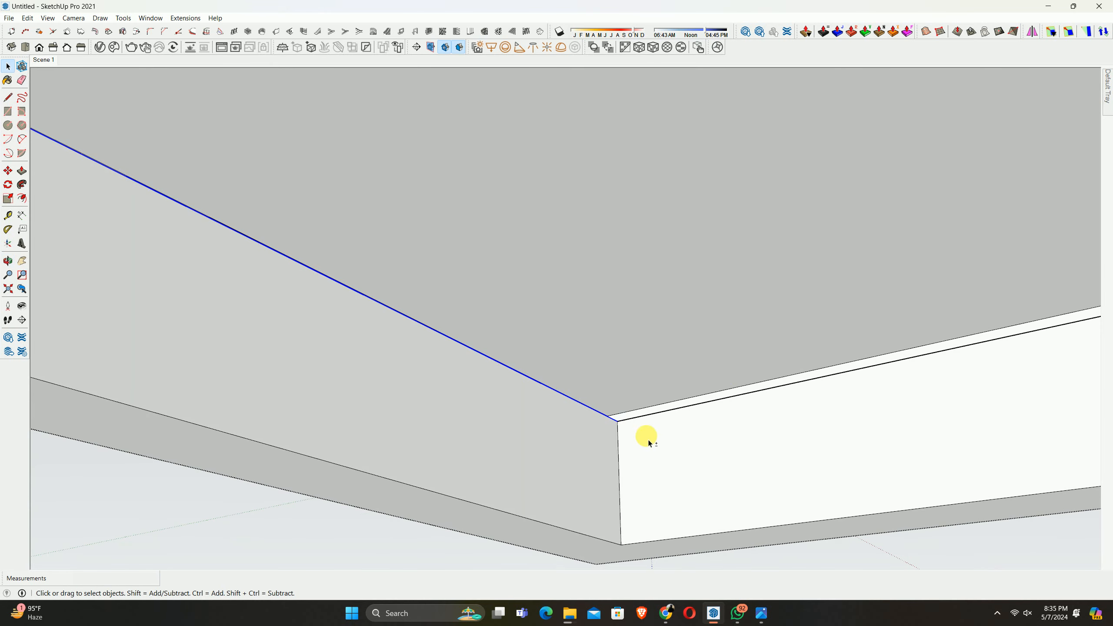
pyautogui.moveTo(619, 408); pyautogui.dragTo(249, 351, button='middle')
pyautogui.scroll(5, 572, 306)
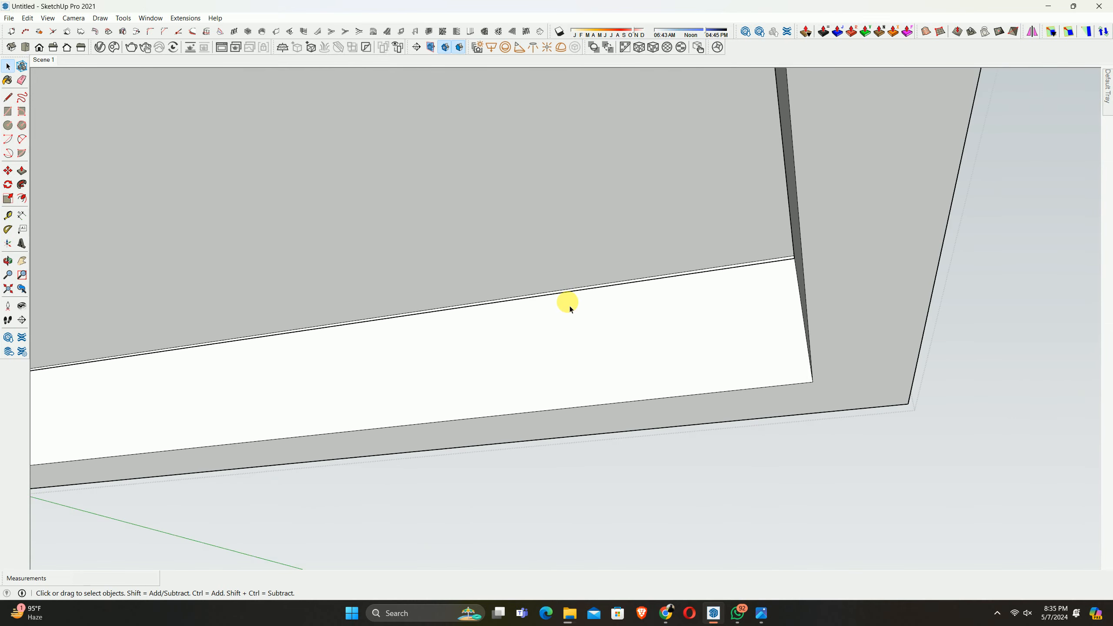
pyautogui.click(826, 246)
pyautogui.moveTo(802, 252); pyautogui.dragTo(922, 279, button='middle')
pyautogui.click(740, 261)
pyautogui.click(738, 258)
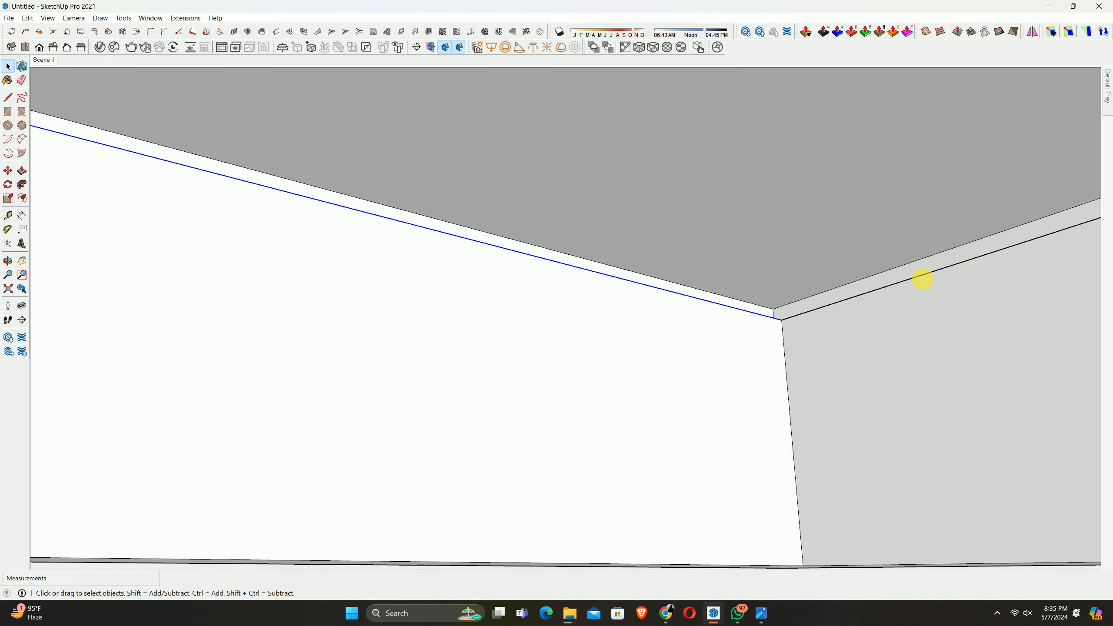
pyautogui.moveTo(796, 294); pyautogui.dragTo(516, 402, button='middle')
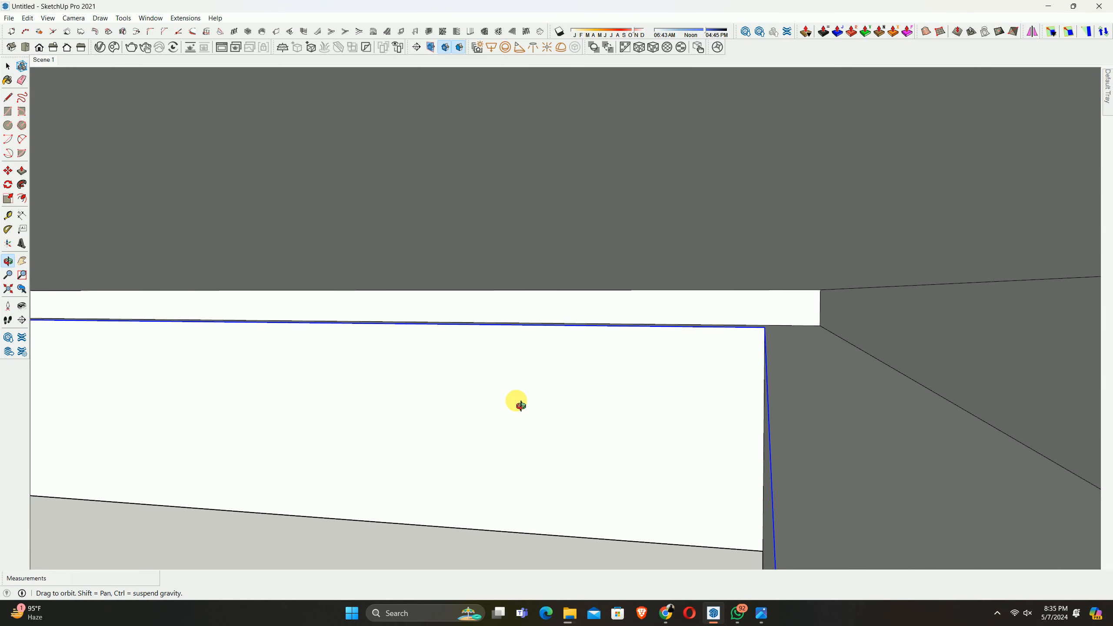
pyautogui.moveTo(835, 423); pyautogui.dragTo(822, 420, button='middle')
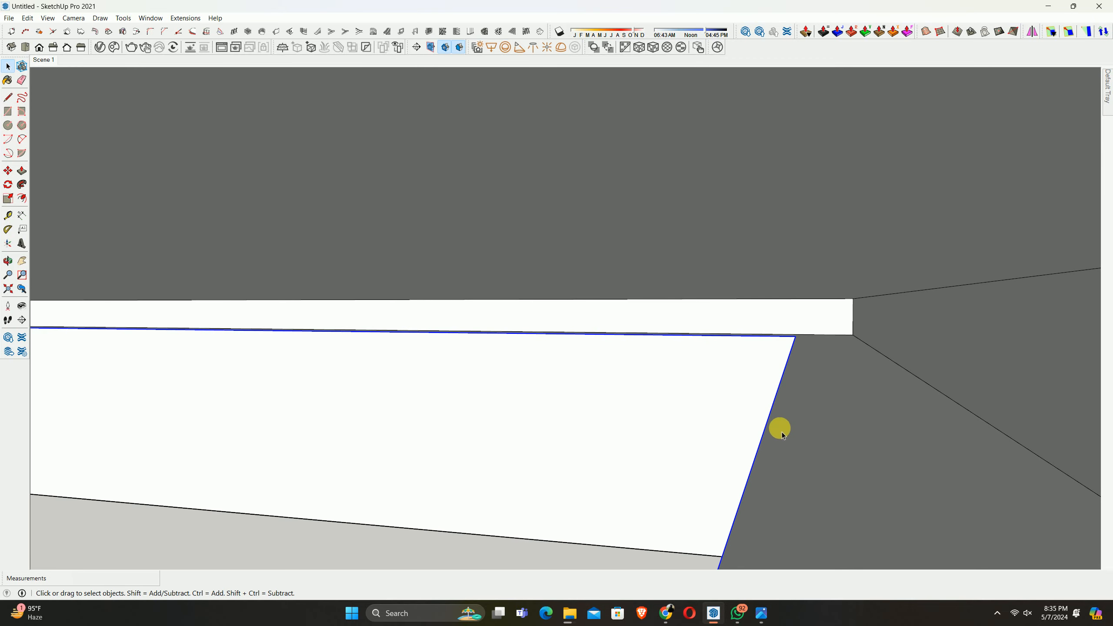
pyautogui.press('f')
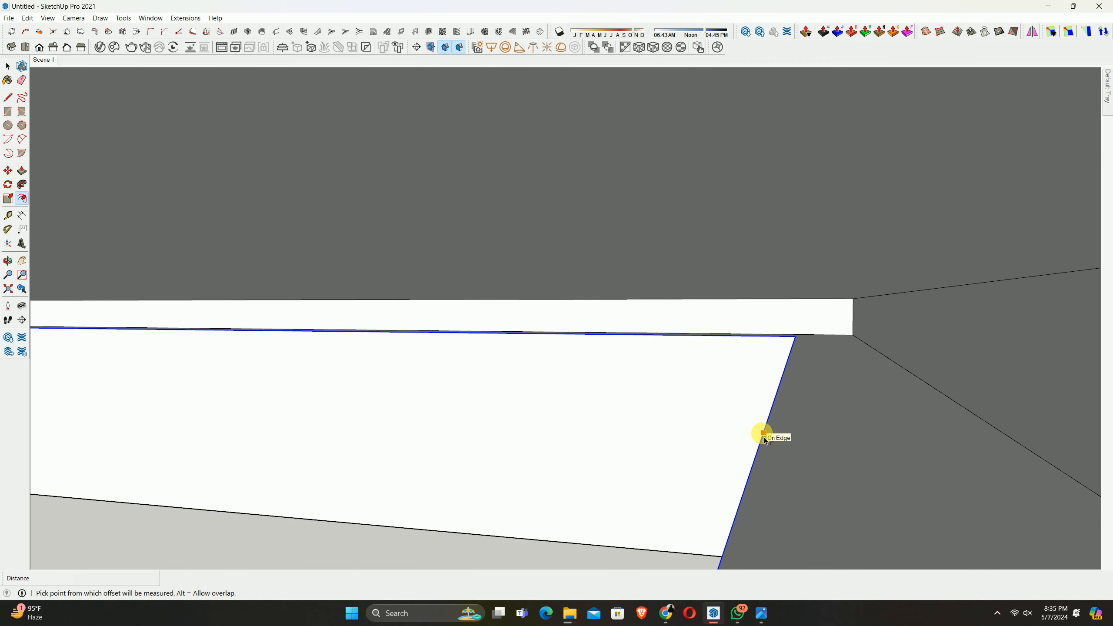
pyautogui.click(763, 434)
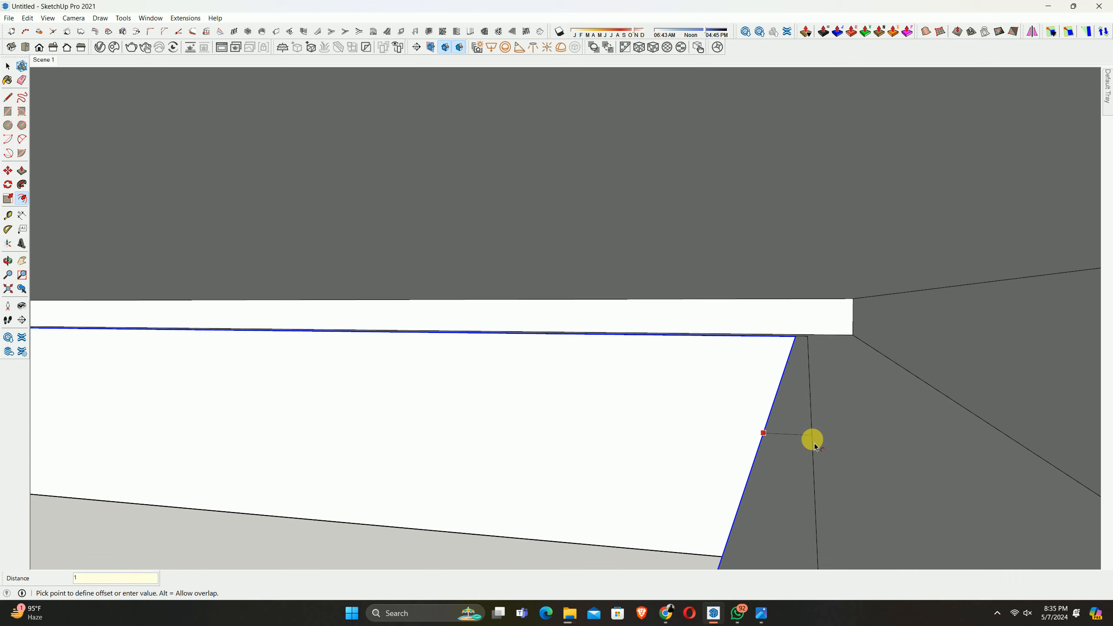
pyautogui.press('Return')
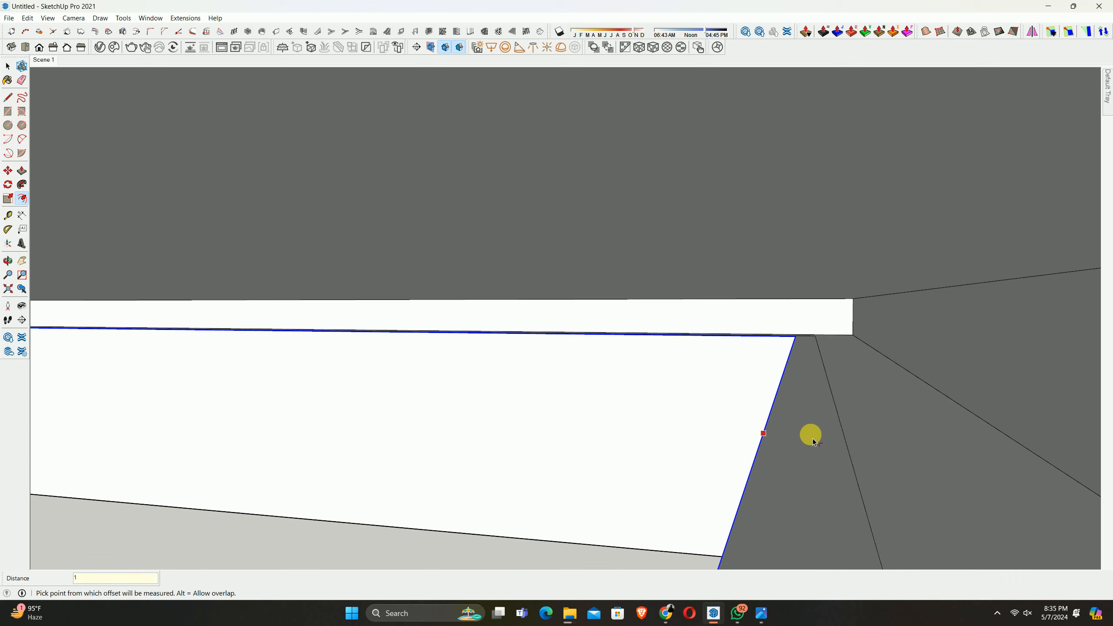
pyautogui.press('space')
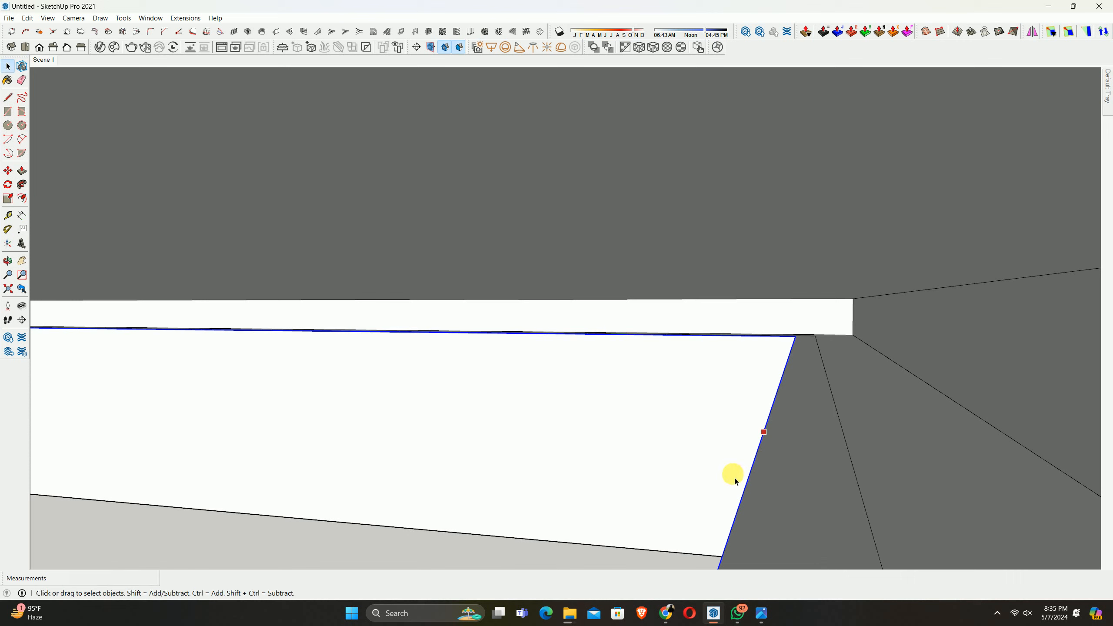
# Push/Pull the narrow offset strip along the cove's inner edge up 1/2" to form a raised lip
pyautogui.press('p')
pyautogui.click(805, 473)
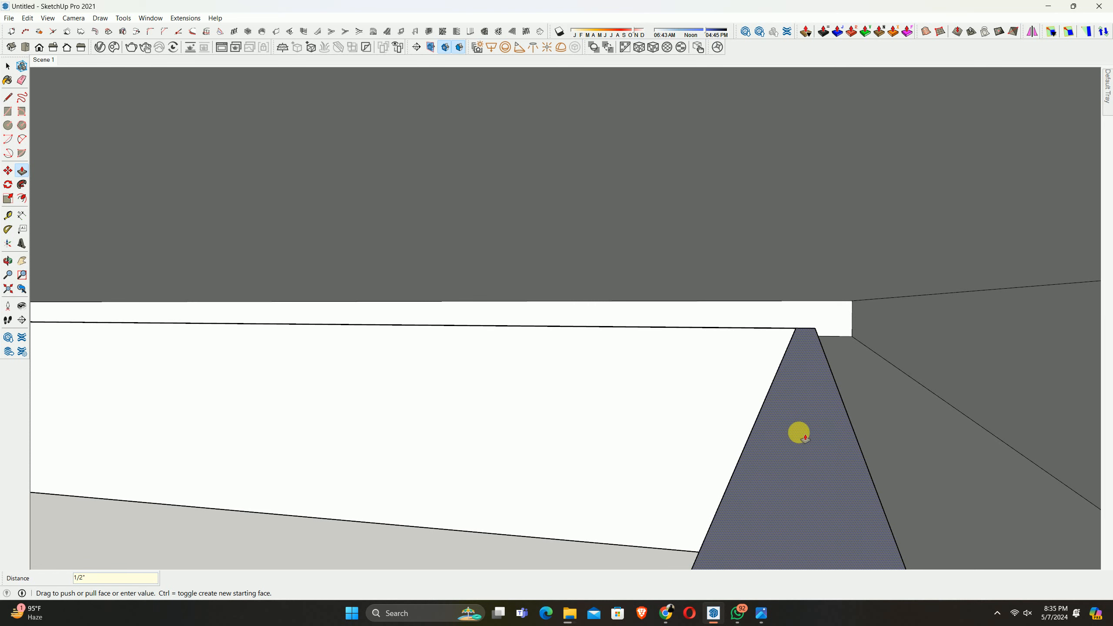
pyautogui.click(799, 433)
pyautogui.press('space')
# Inspect the raised lip at the cove corners and measure from its edge across the groove
pyautogui.scroll(3, 798, 340)
pyautogui.moveTo(799, 340); pyautogui.dragTo(956, 334, button='middle')
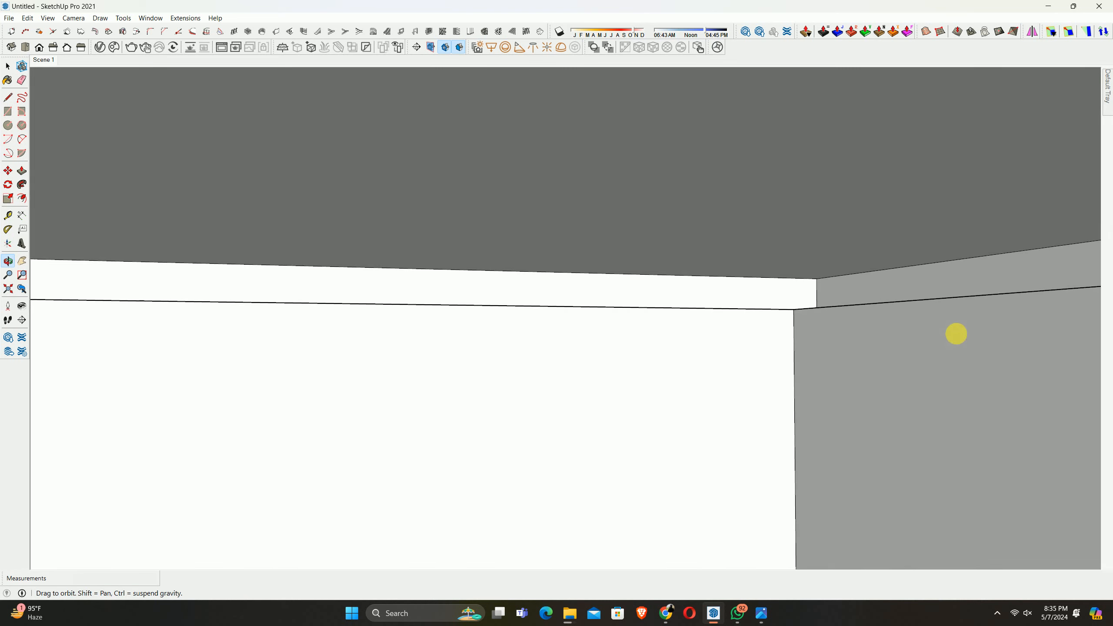
pyautogui.moveTo(847, 365); pyautogui.dragTo(634, 390, button='middle')
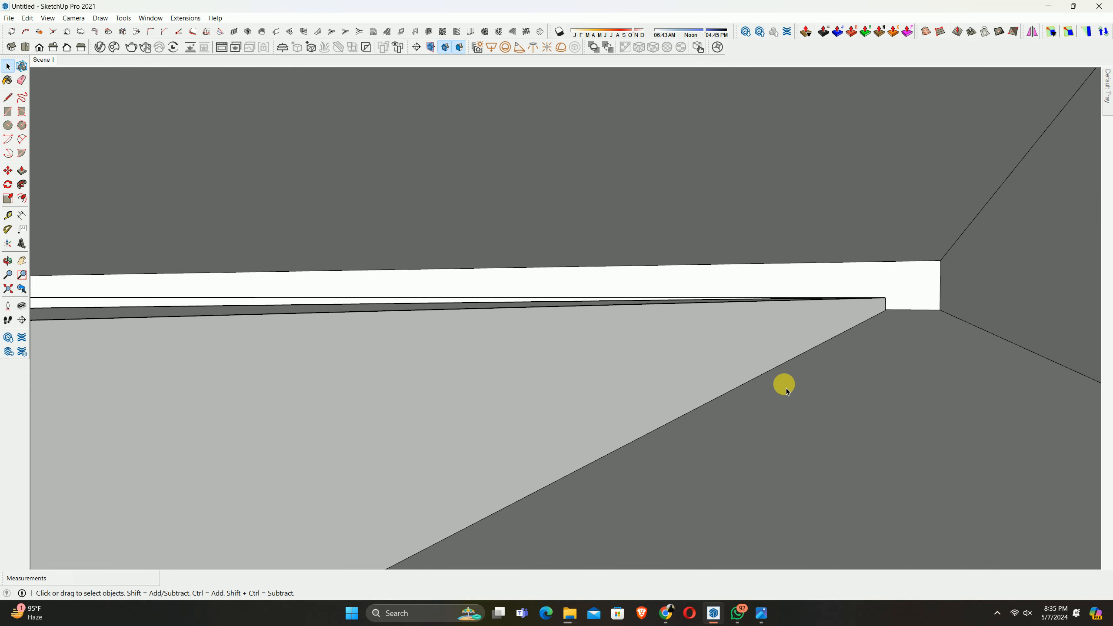
pyautogui.moveTo(784, 392); pyautogui.dragTo(820, 378, button='middle')
pyautogui.press('t')
pyautogui.click(753, 372)
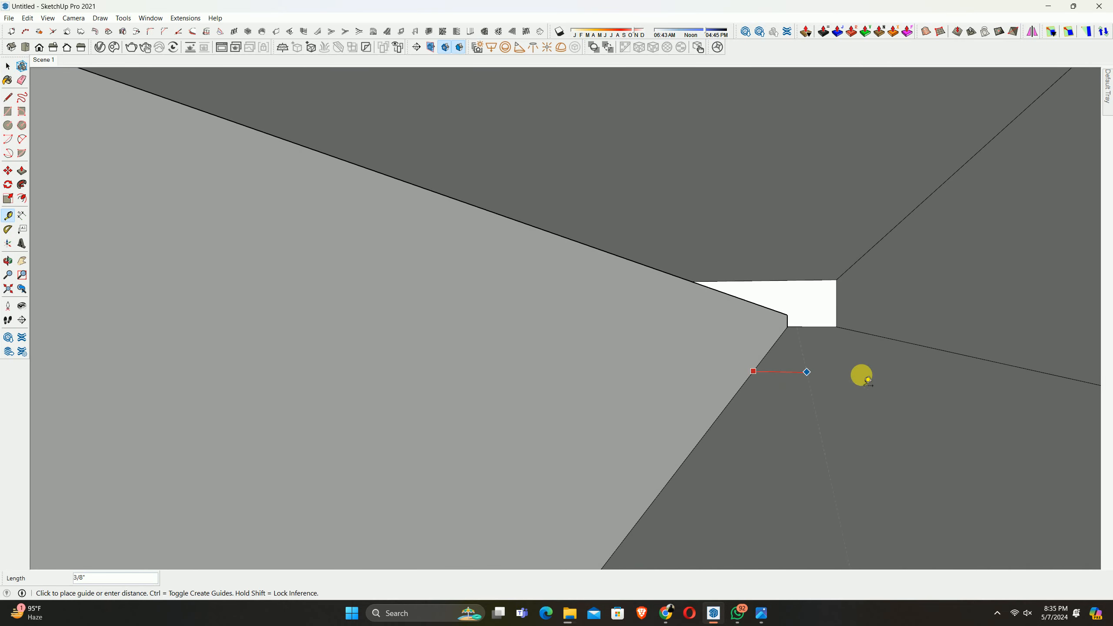
pyautogui.press('space')
pyautogui.keyDown('shift'); pyautogui.moveTo(761, 368); pyautogui.dragTo(1103, 403, button='middle'); pyautogui.keyUp('shift')
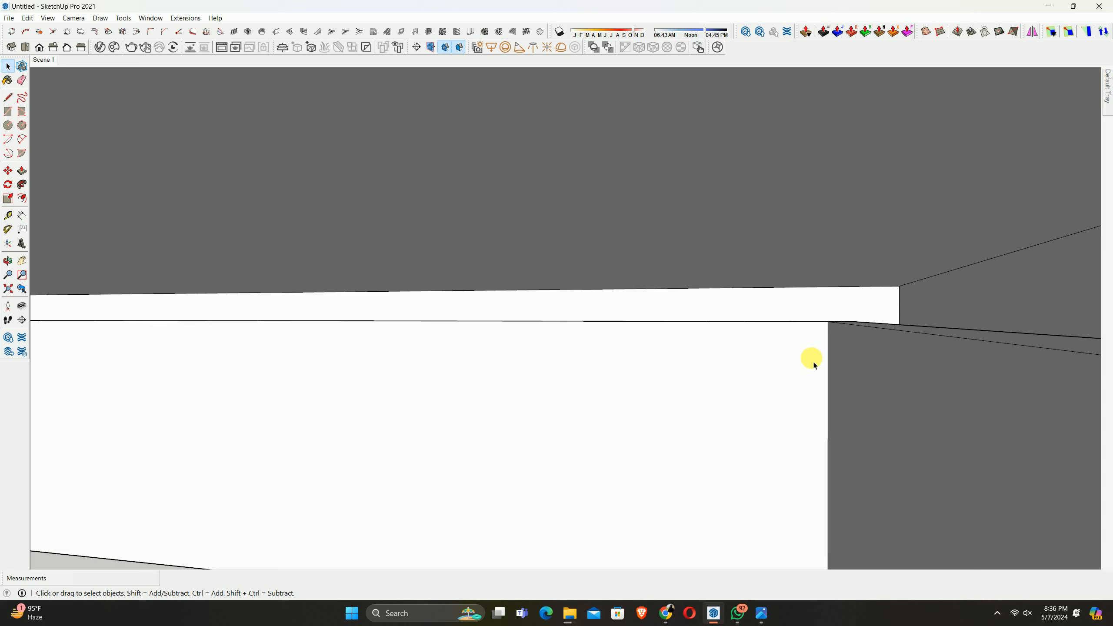
pyautogui.scroll(-6, 902, 357)
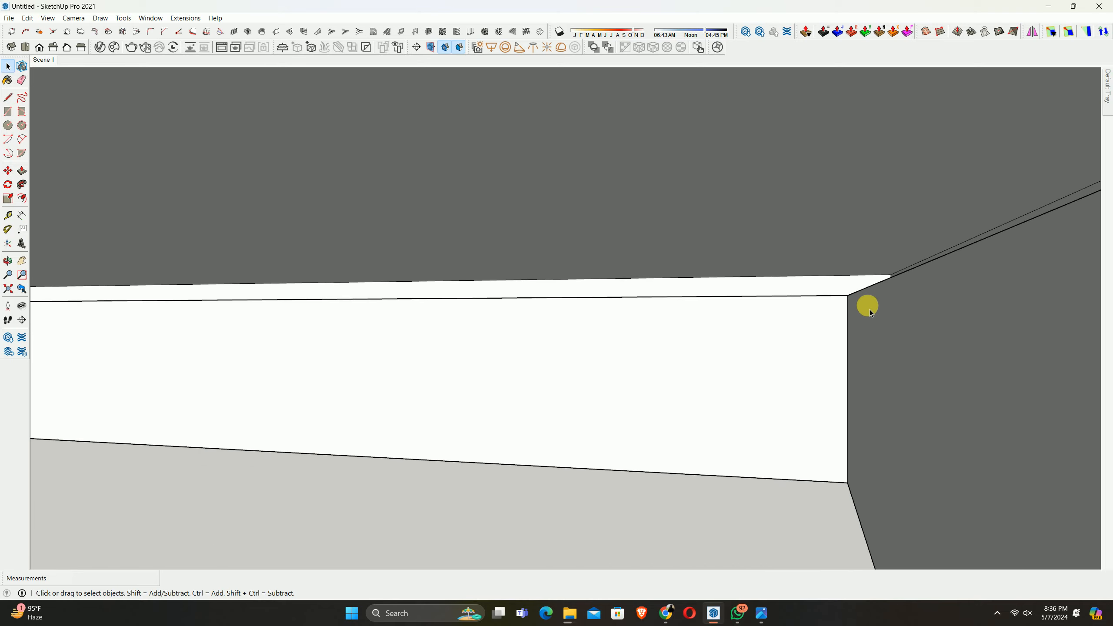
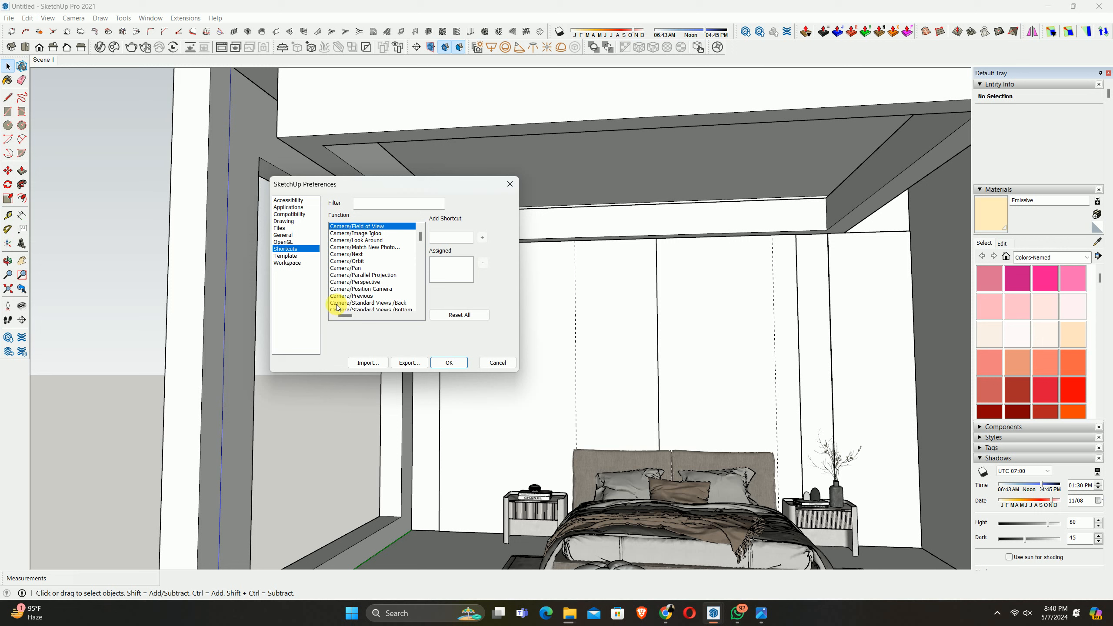
# Look up the shortcut for Hide Rest Of Model by filtering the shortcut functions for "hide res", and cancel the preferences
pyautogui.click(368, 205)
pyautogui.write('hide')
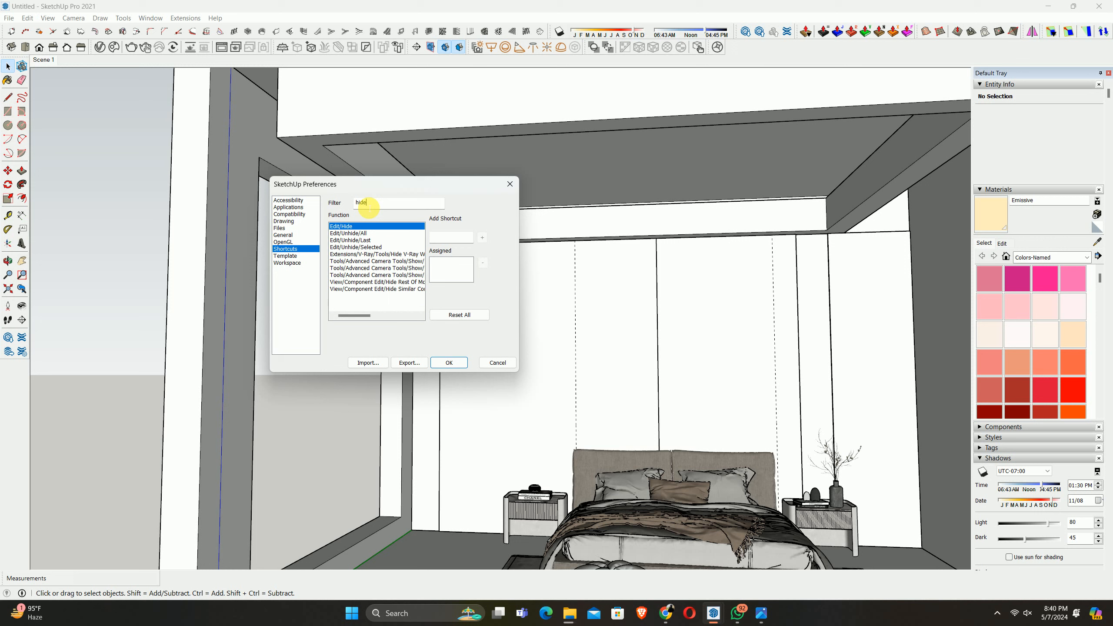
pyautogui.write(' res')
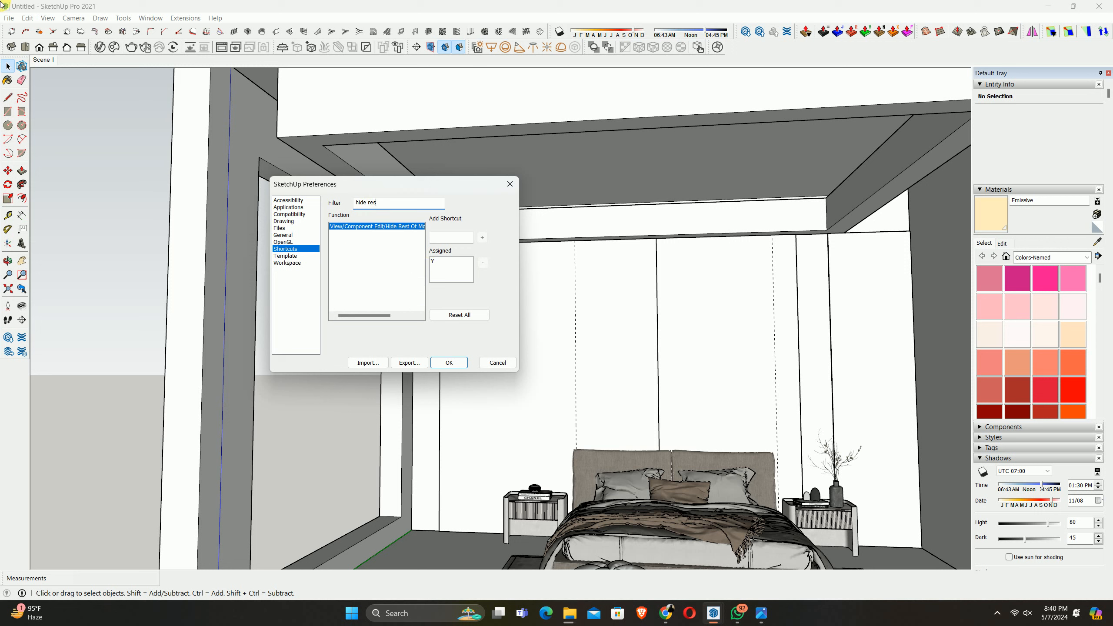
pyautogui.click(497, 363)
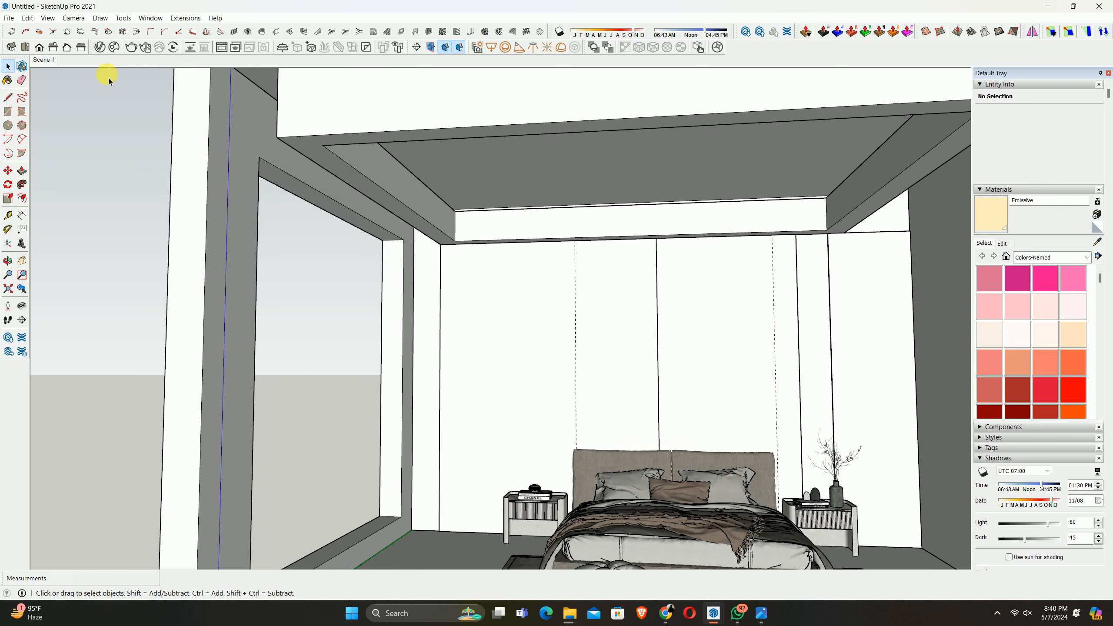
# Locate the Hide Rest Of Model command among the component editing view options, without applying it
pyautogui.click(28, 19)
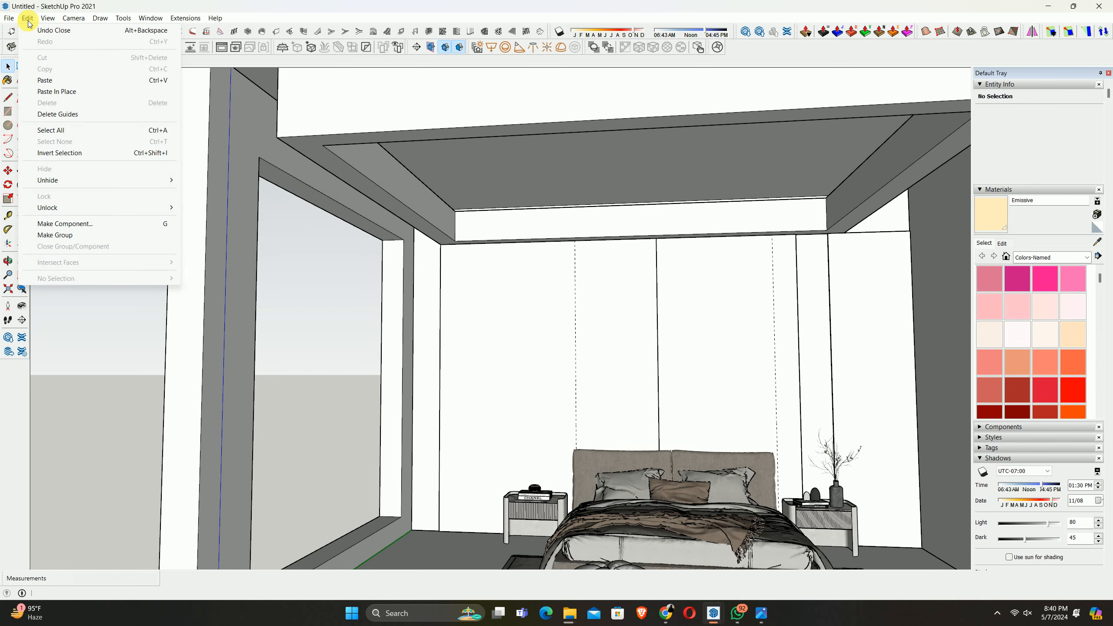
pyautogui.moveTo(46, 18)
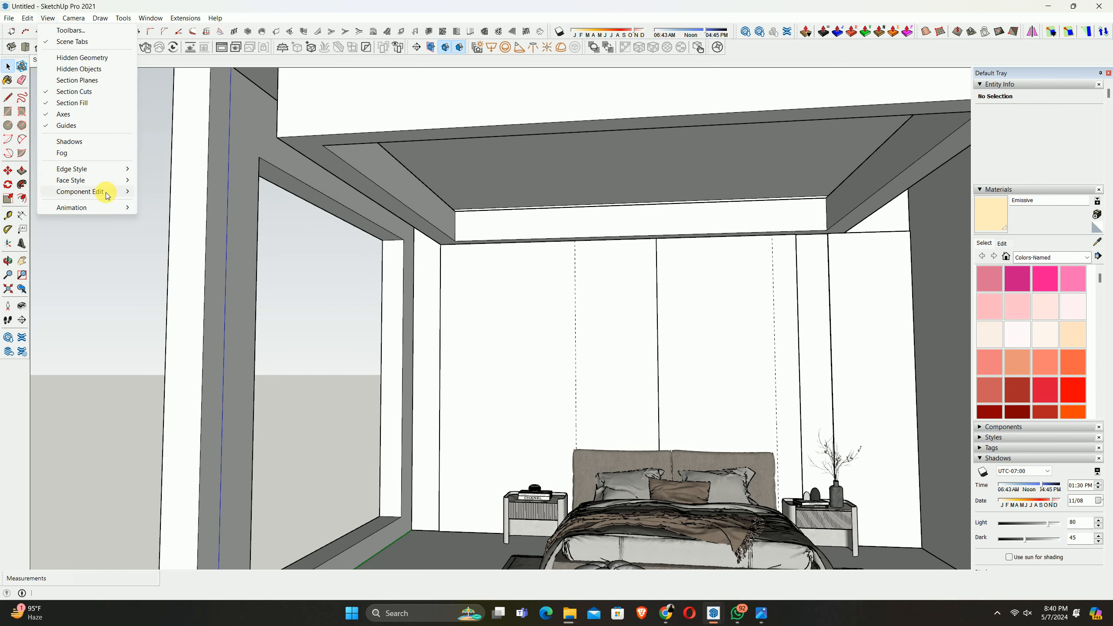
pyautogui.moveTo(95, 193)
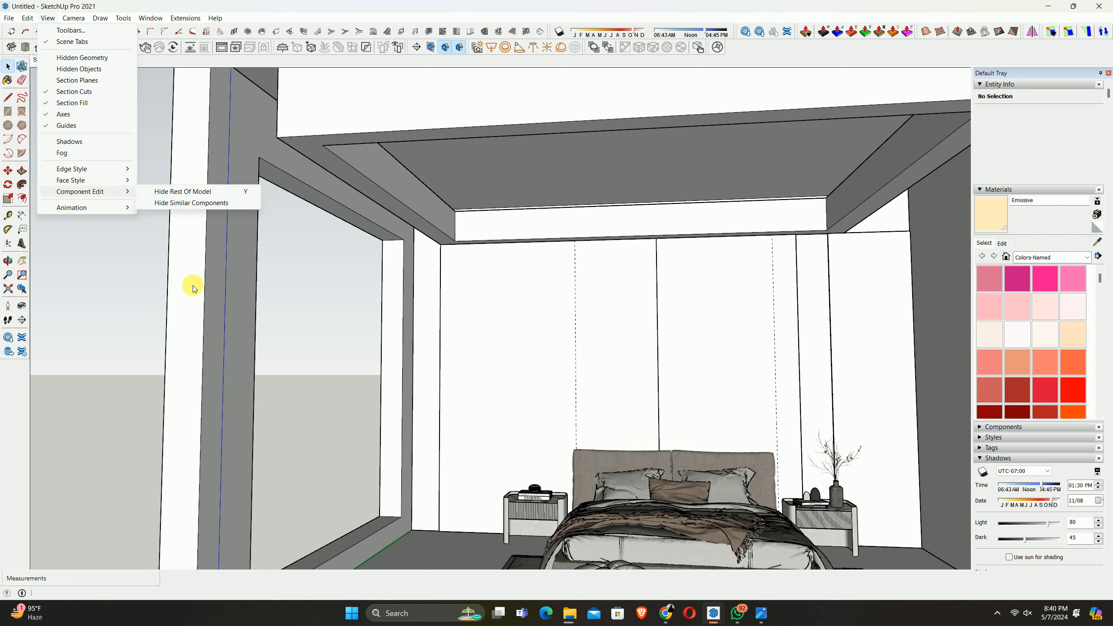
pyautogui.click(249, 253)
pyautogui.click(150, 19)
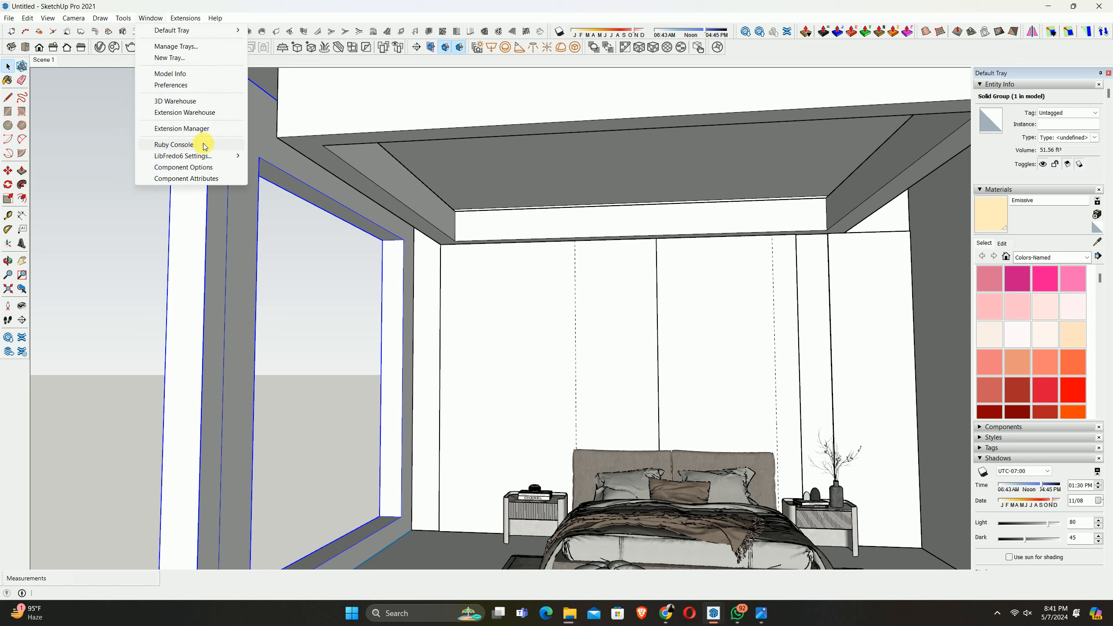
pyautogui.moveTo(61, 20)
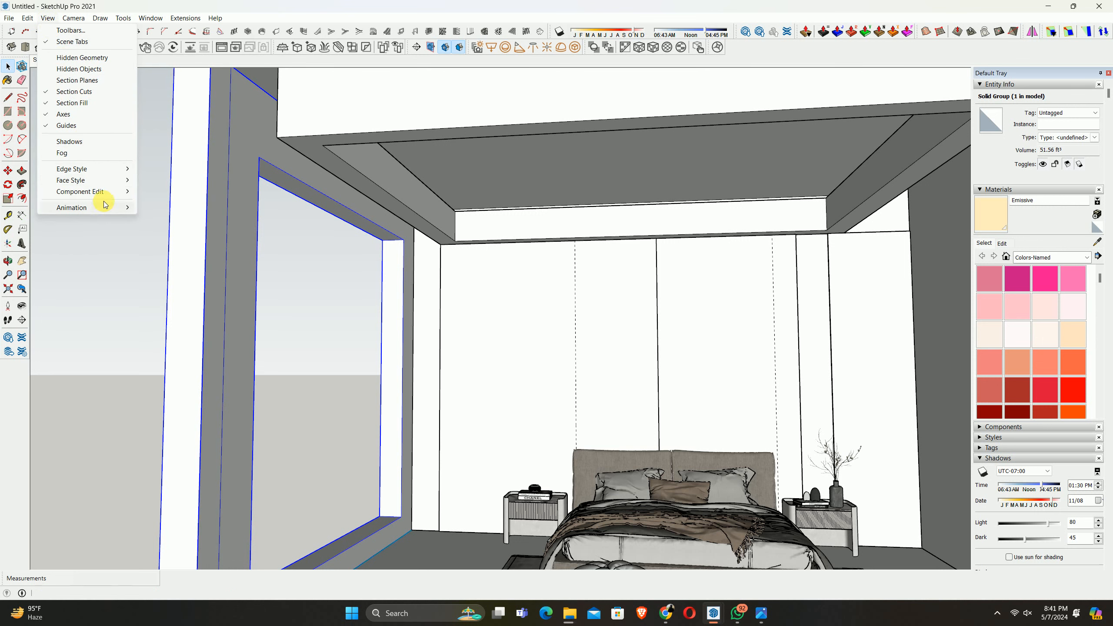
pyautogui.moveTo(124, 192)
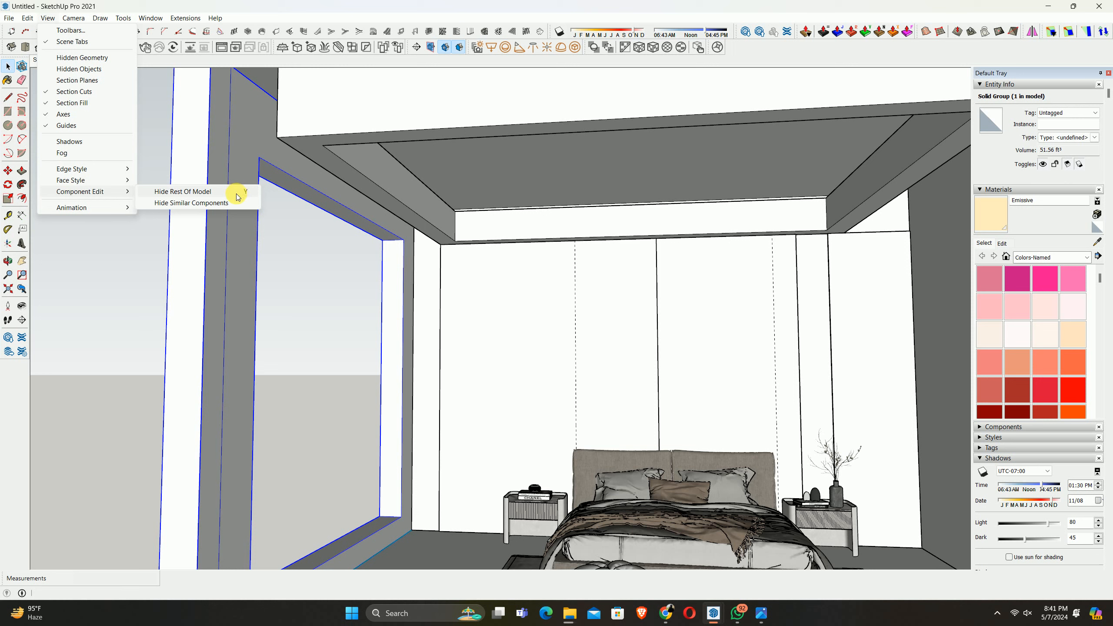
pyautogui.click(297, 236)
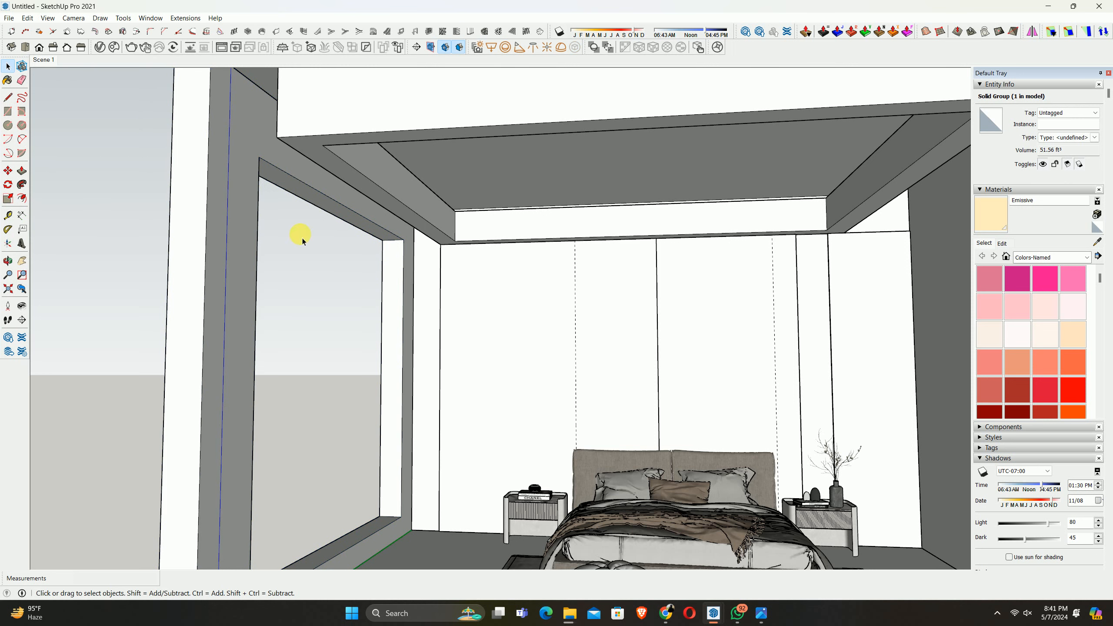
# Reopen the preferences, filter the shortcut functions for "hide rest" to check the assigned key, and accept the dialog
pyautogui.click(151, 18)
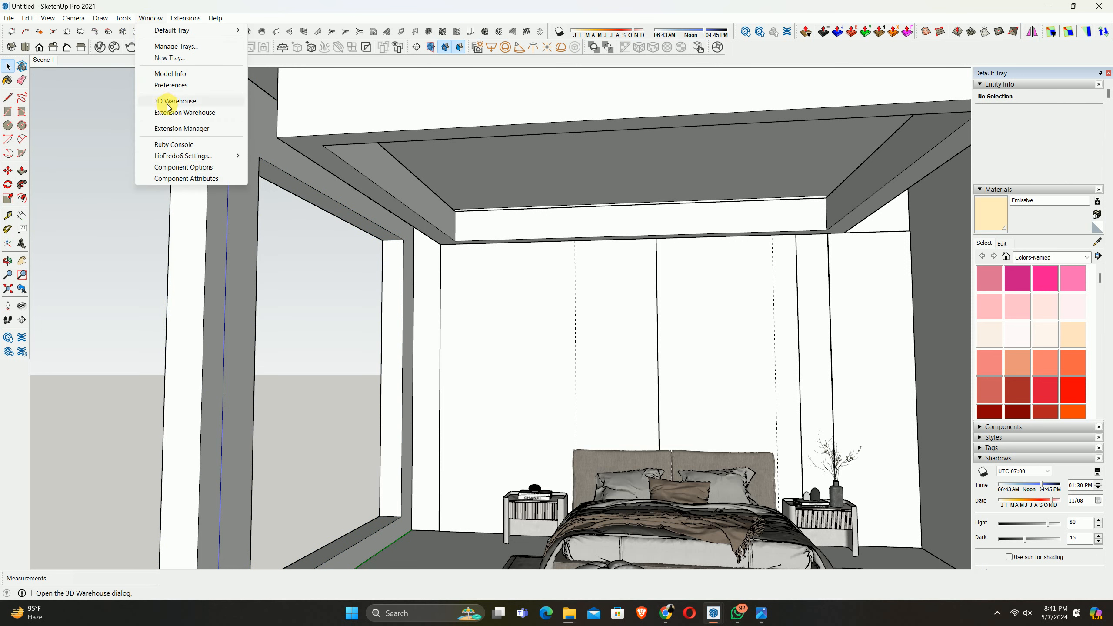
pyautogui.click(169, 86)
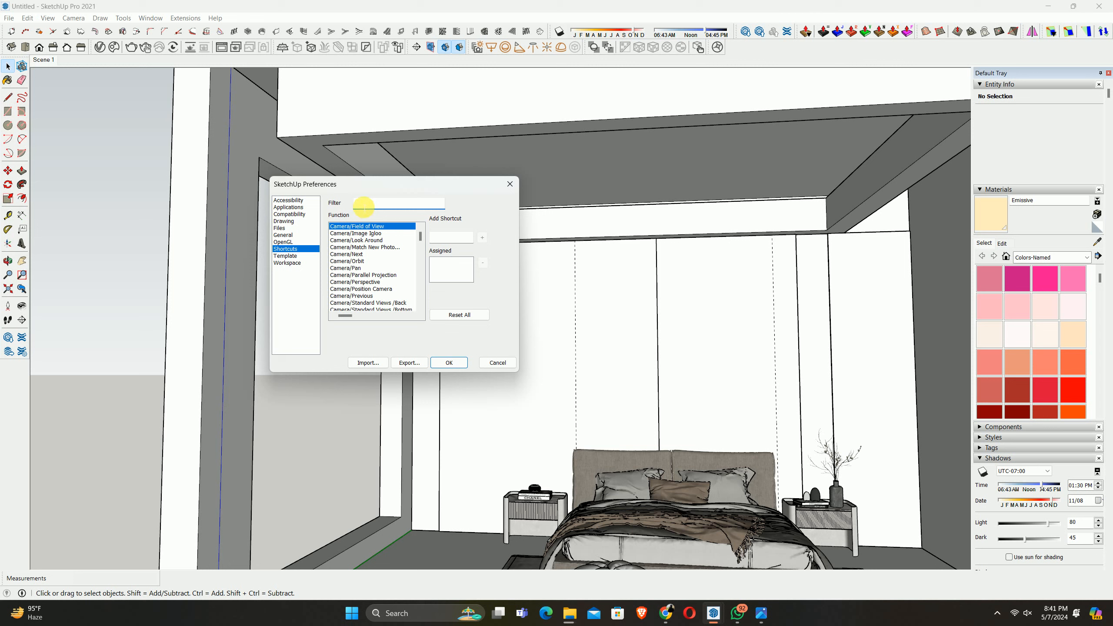
pyautogui.write('hide')
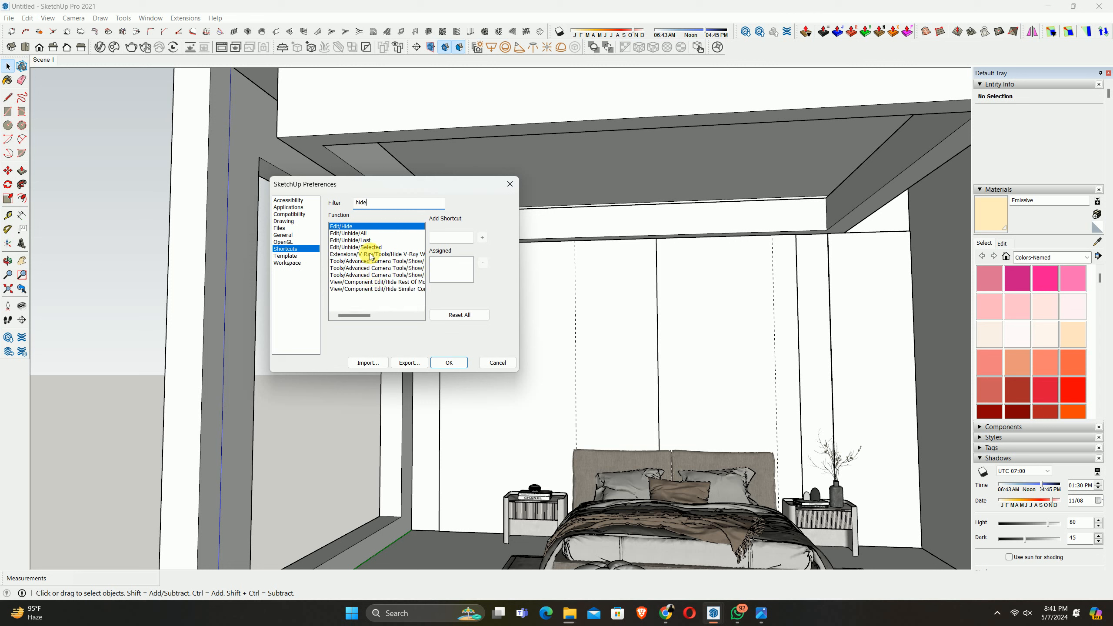
pyautogui.write(' rest')
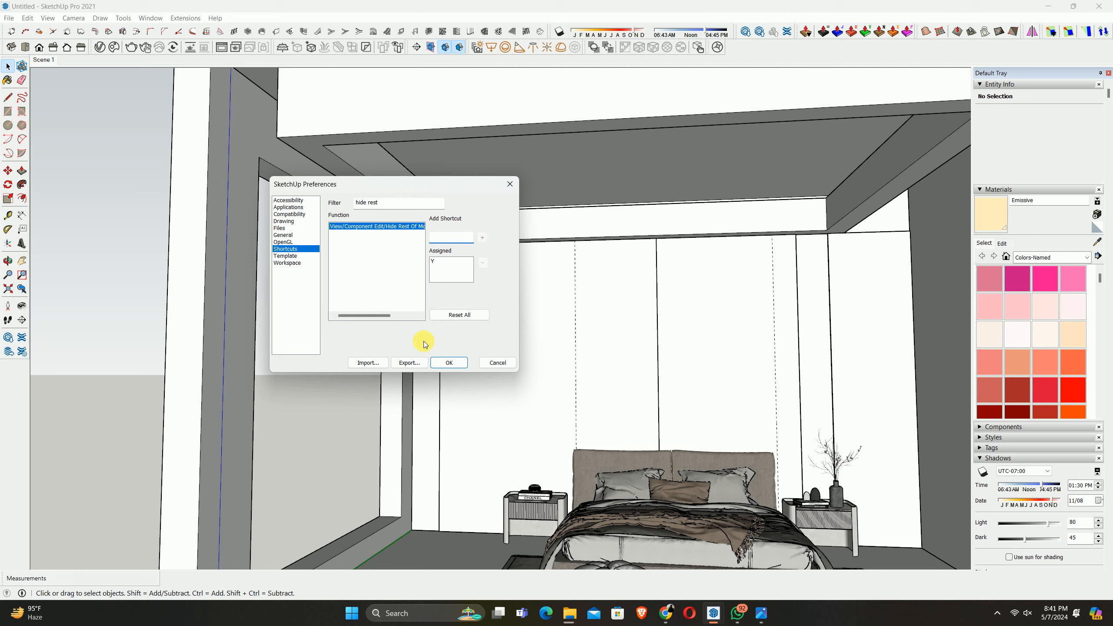
pyautogui.click(443, 361)
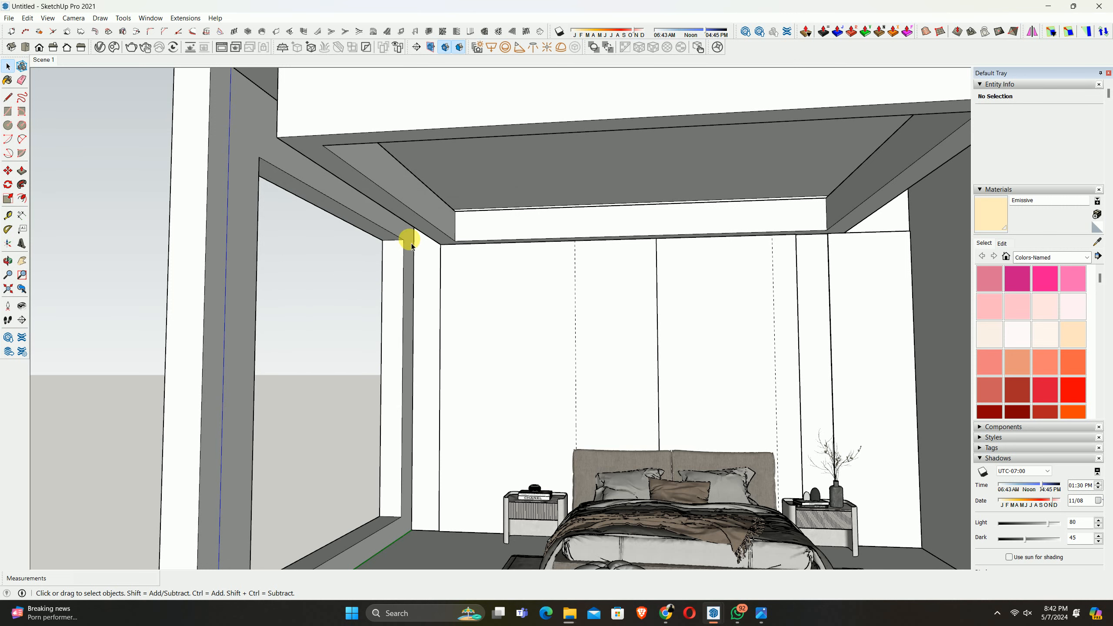
# Open the false ceiling group for editing and hide the rest of the model
pyautogui.doubleClick(315, 145)
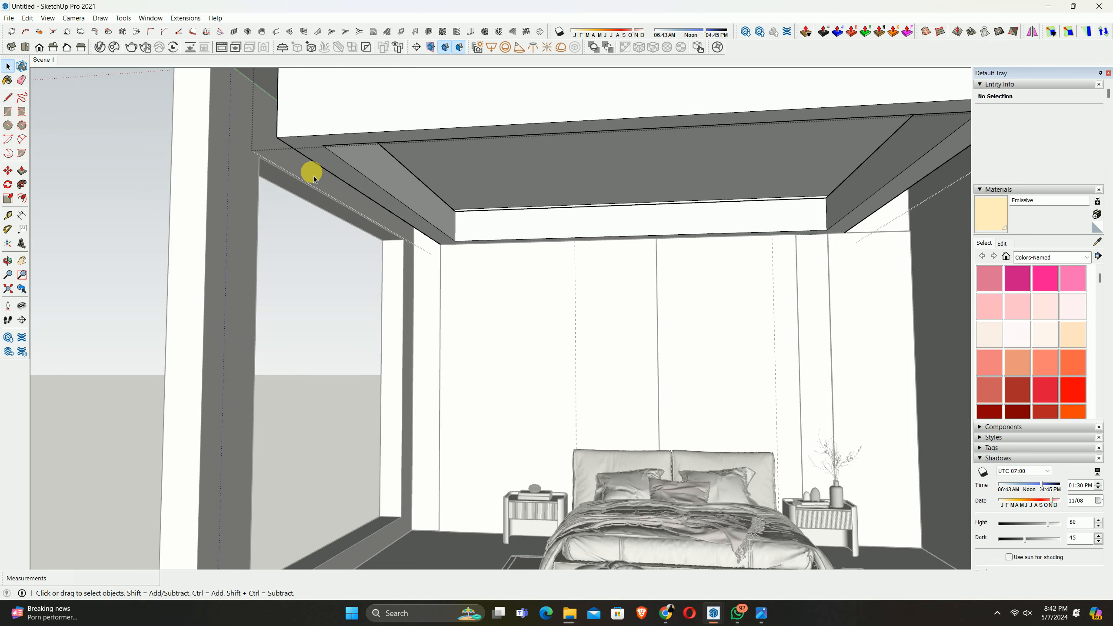
pyautogui.press('h')
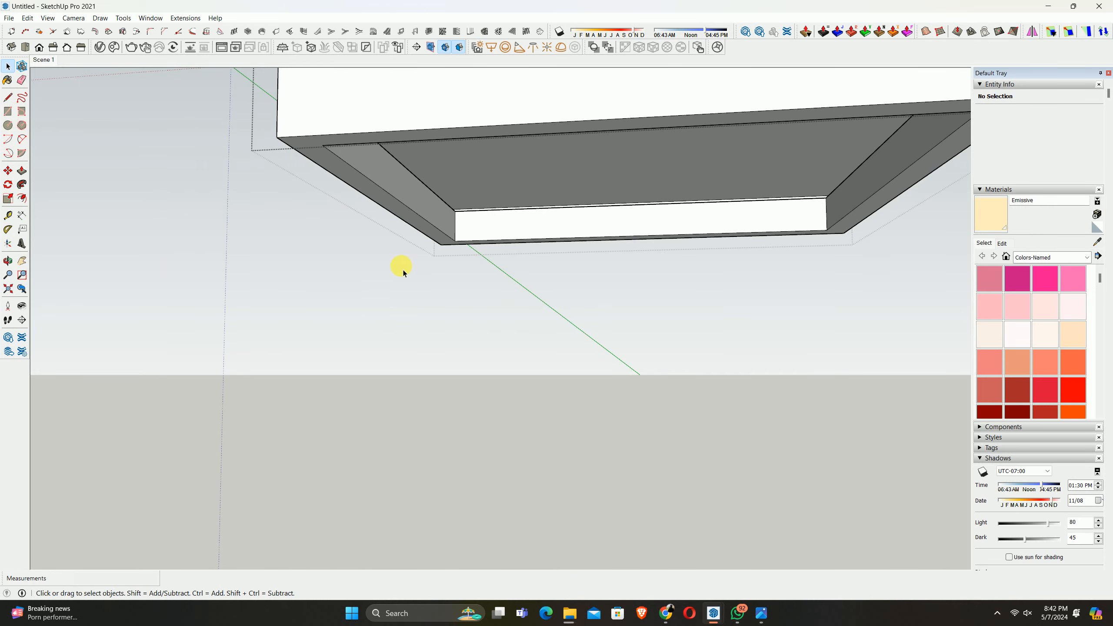
pyautogui.keyDown('shift'); pyautogui.moveTo(403, 270); pyautogui.dragTo(364, 274, button='middle'); pyautogui.keyUp('shift')
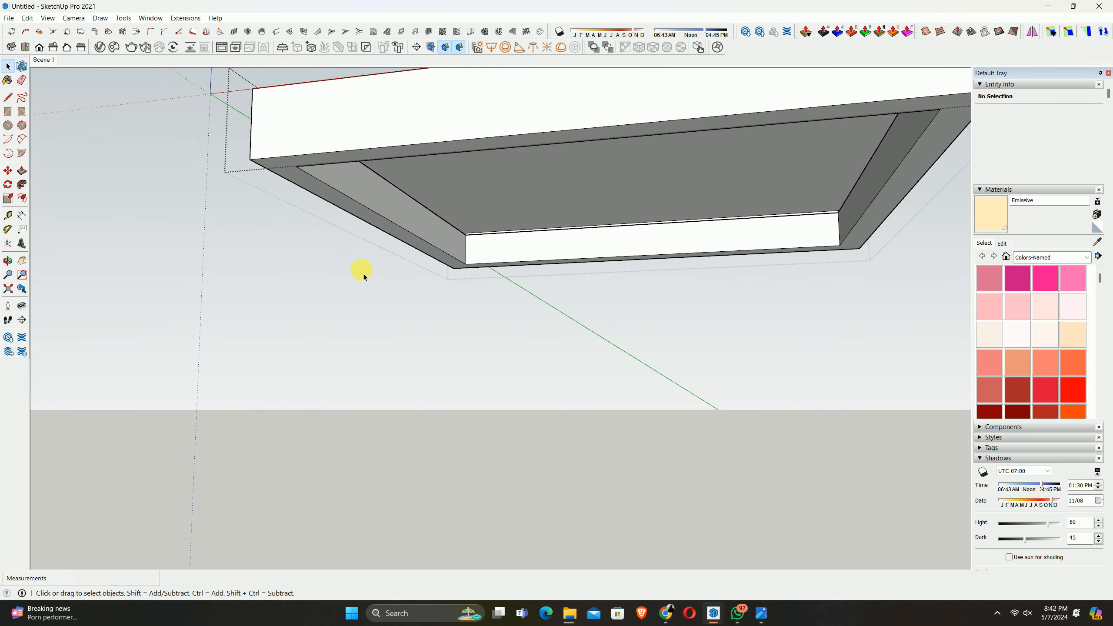
# Push the underside face of the false ceiling's border up 0.75" with Push/Pull
pyautogui.press('p')
pyautogui.click(331, 199)
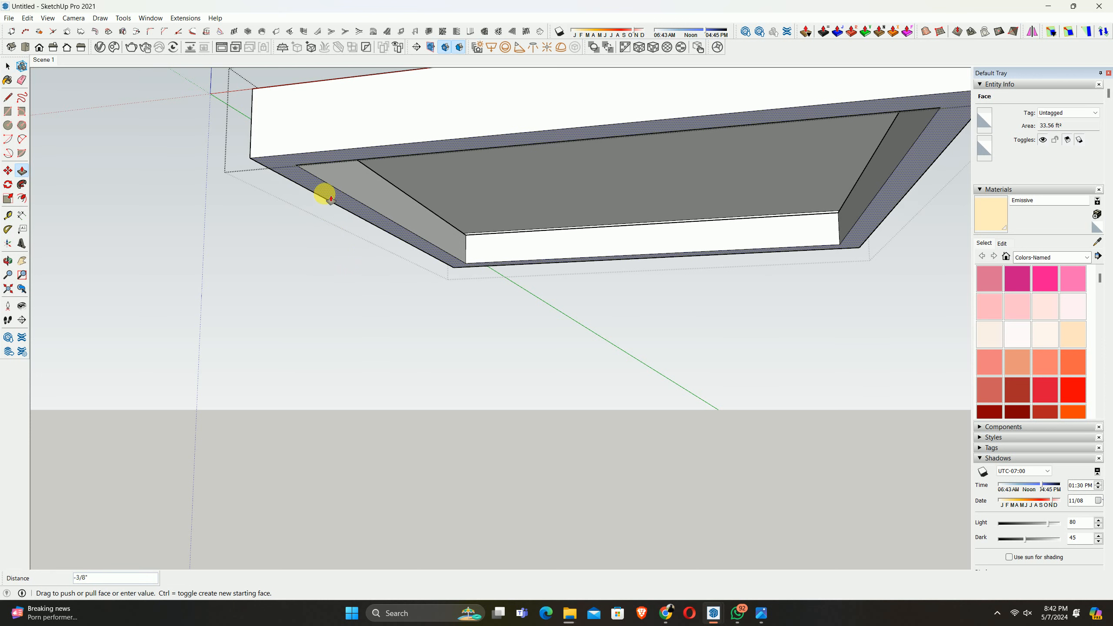
pyautogui.write('.7')
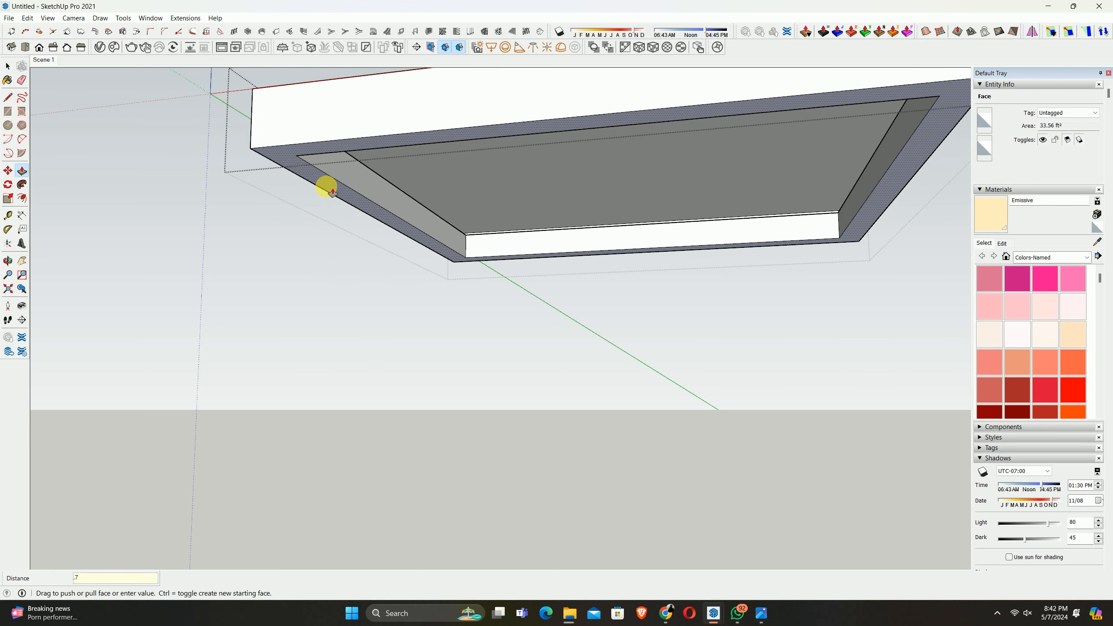
pyautogui.write('5')
pyautogui.press('Return')
# Dismiss the V-Ray Asset Editor and examine the ceiling's lower edge profile up close in the reference photo, returning to SketchUp
pyautogui.press('v')
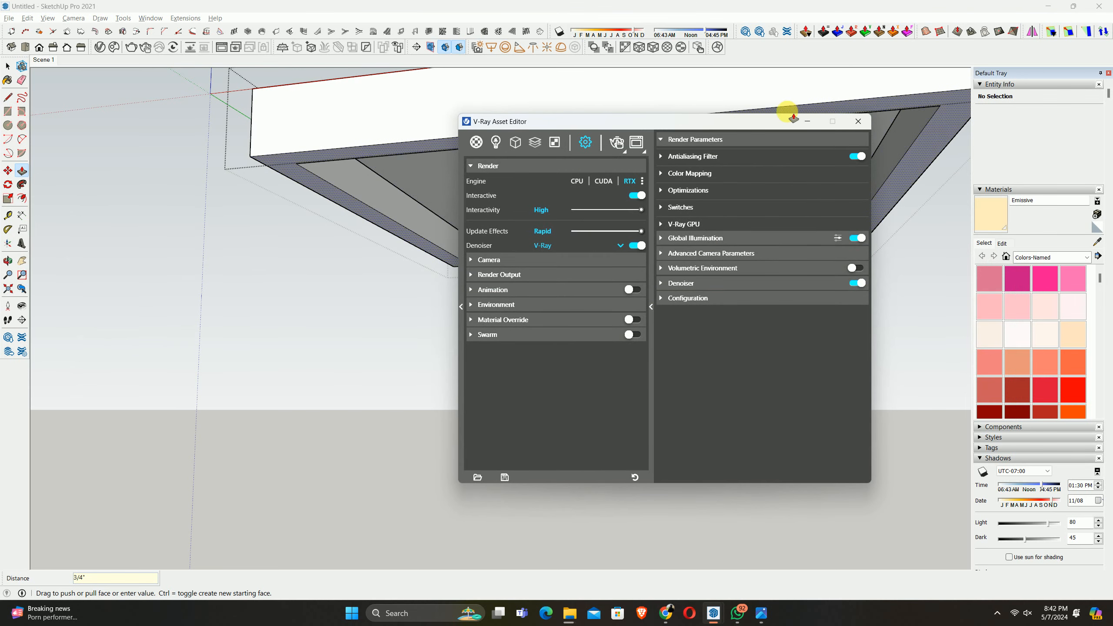
pyautogui.click(808, 120)
pyautogui.click(762, 613)
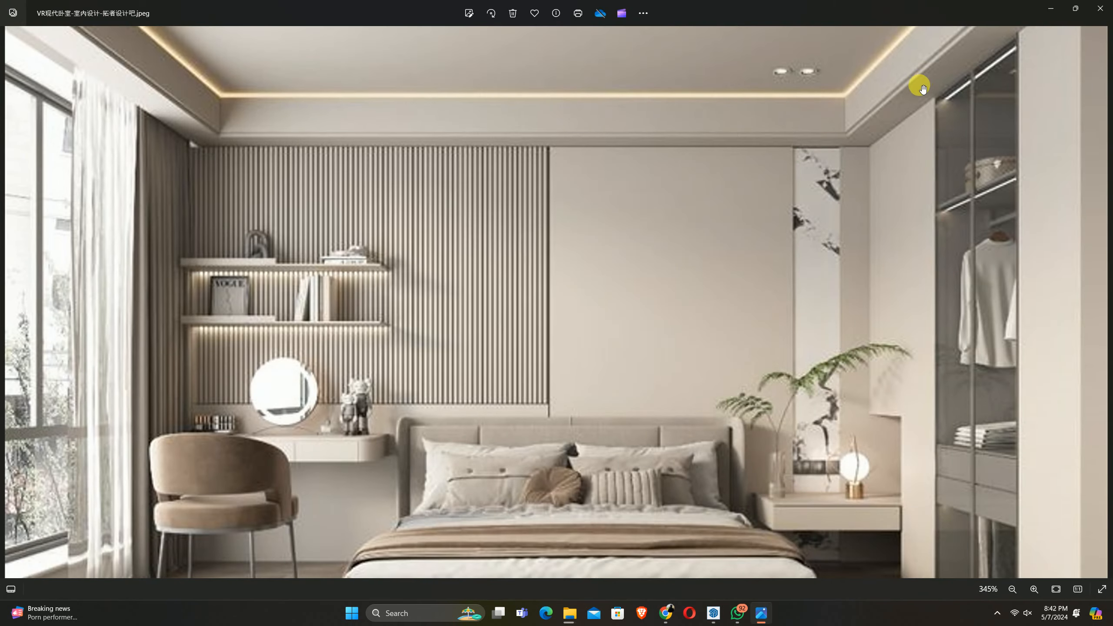
pyautogui.scroll(6, 855, 115)
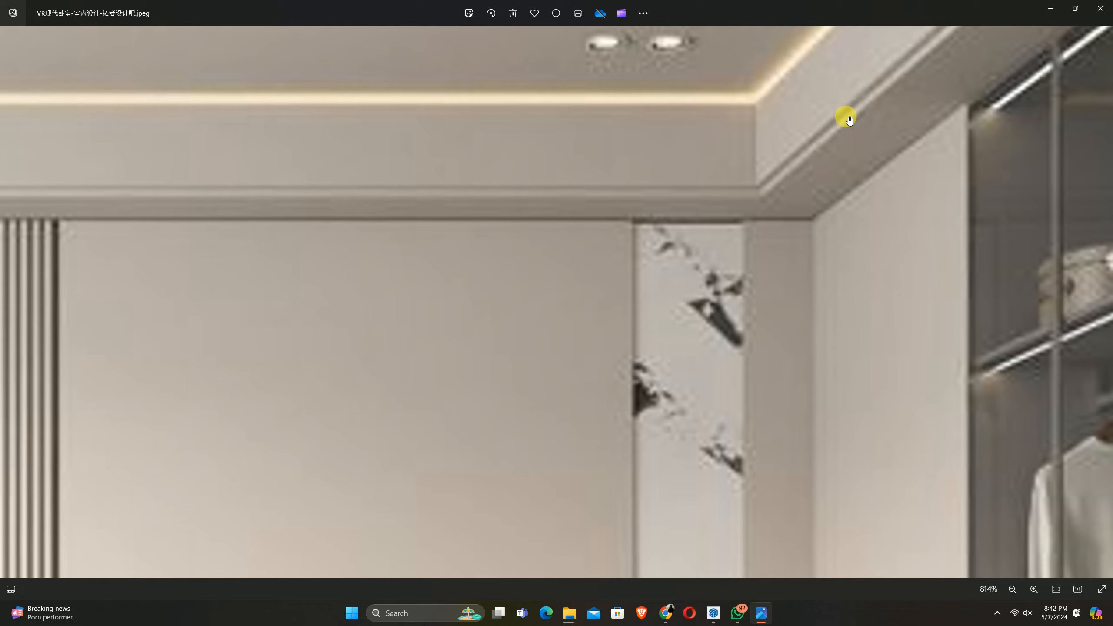
pyautogui.hotkey('alt', 'Tab')
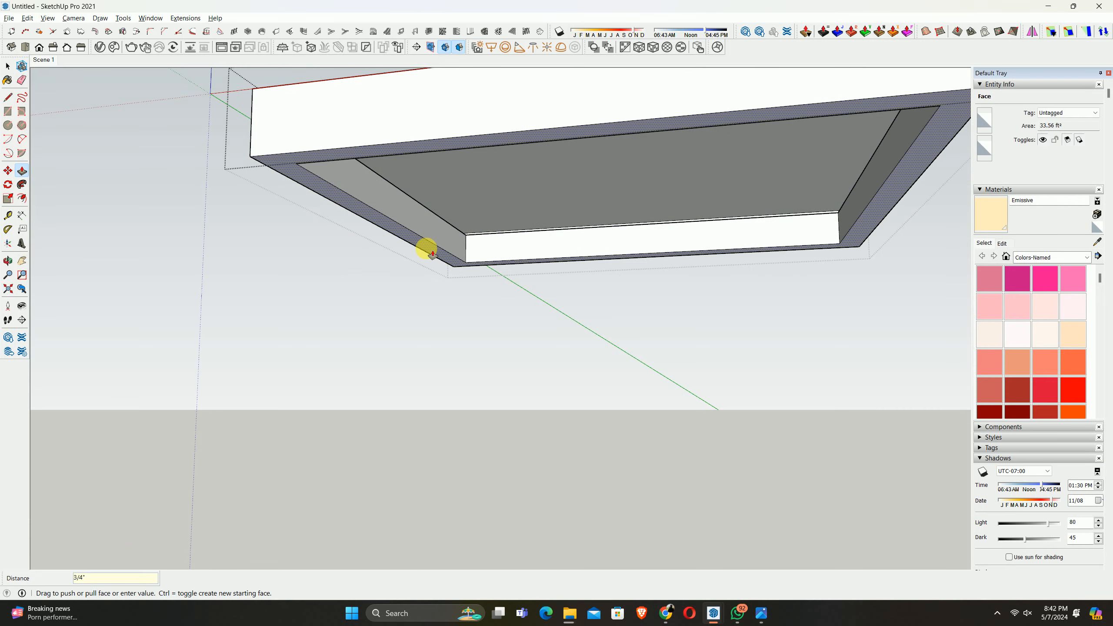
# Select the four inner edges of the false ceiling's underside and offset them outward by 0.75"
pyautogui.press('space')
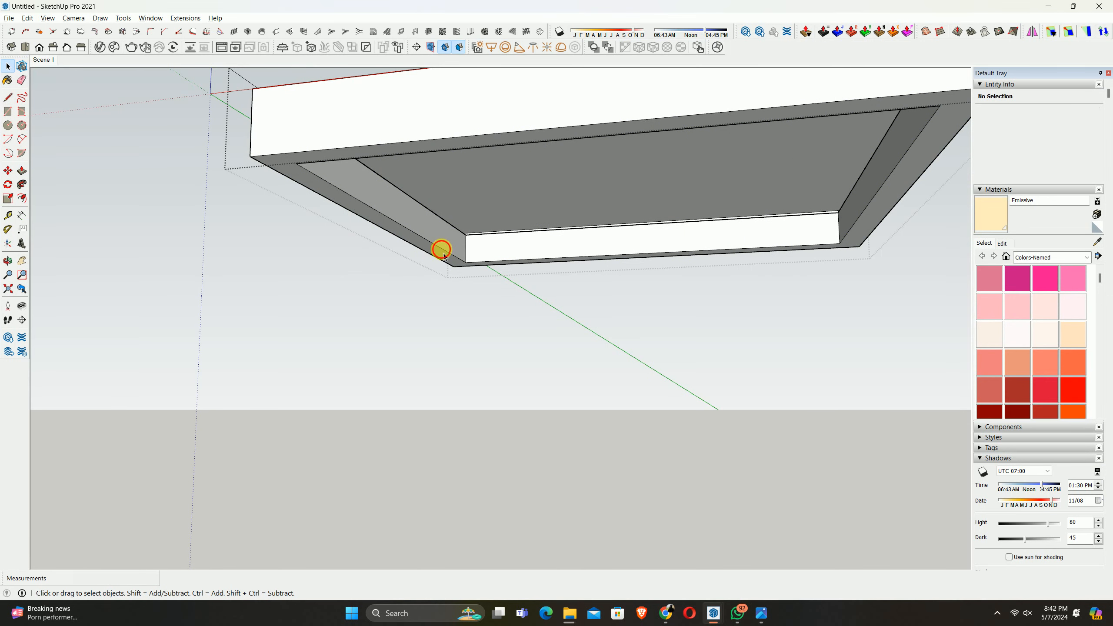
pyautogui.click(439, 256)
pyautogui.scroll(2, 500, 265)
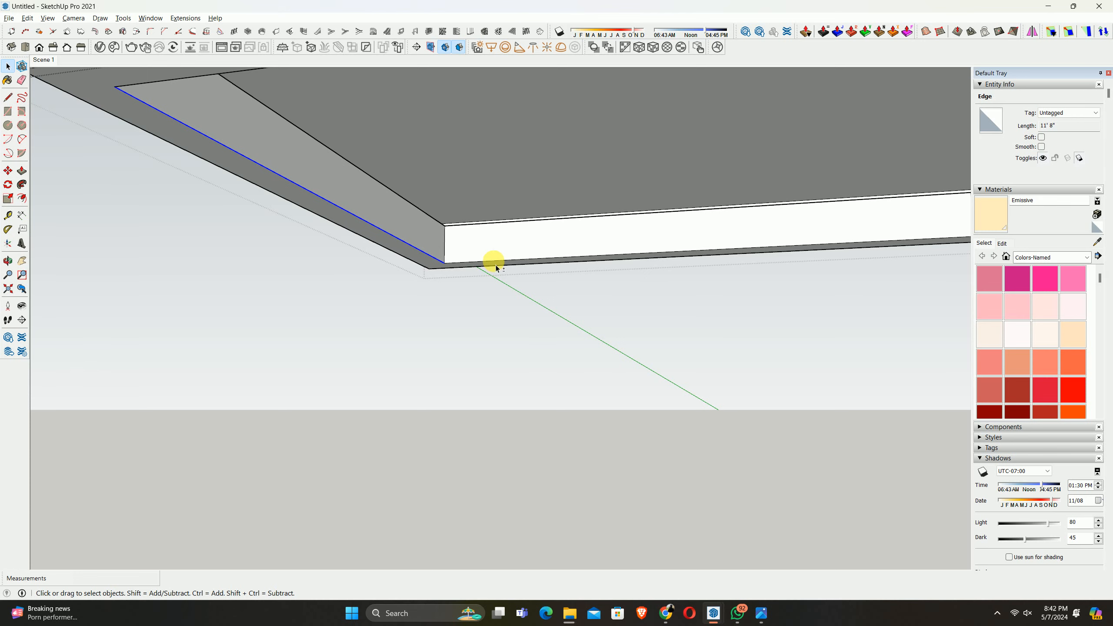
pyautogui.keyDown('shift'); pyautogui.click(492, 263); pyautogui.keyUp('shift')
pyautogui.scroll(-3, 482, 262)
pyautogui.scroll(1, 723, 259)
pyautogui.keyDown('shift'); pyautogui.click(829, 236); pyautogui.keyUp('shift')
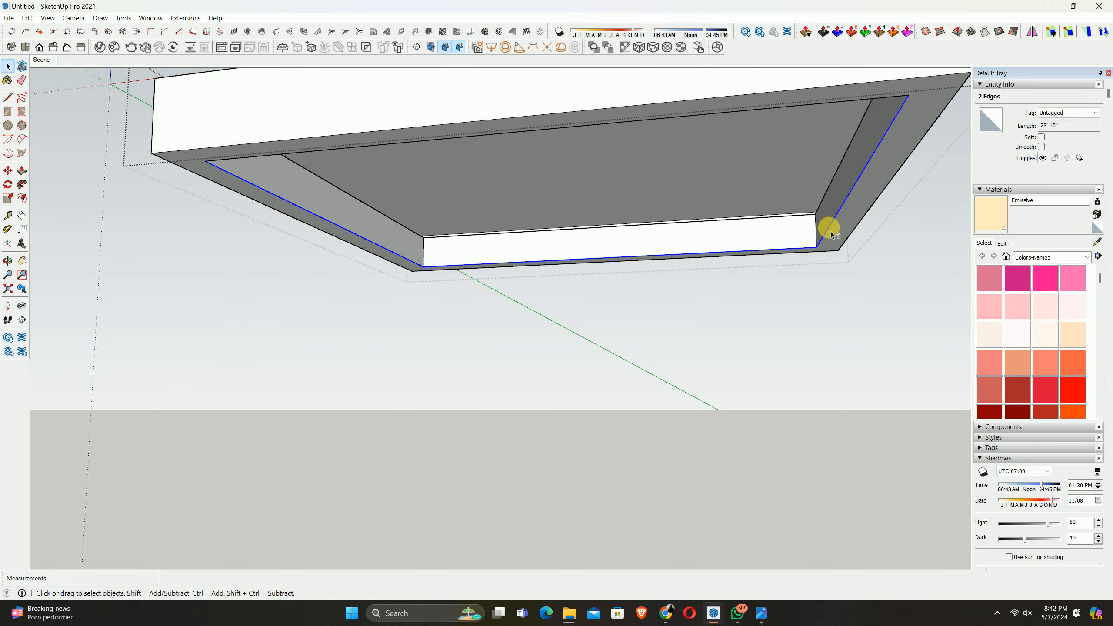
pyautogui.scroll(-3, 778, 253)
pyautogui.scroll(3, 813, 169)
pyautogui.keyDown('shift'); pyautogui.click(808, 170); pyautogui.keyUp('shift')
pyautogui.moveTo(821, 203); pyautogui.dragTo(730, 195, button='middle')
pyautogui.press('f')
pyautogui.click(739, 211)
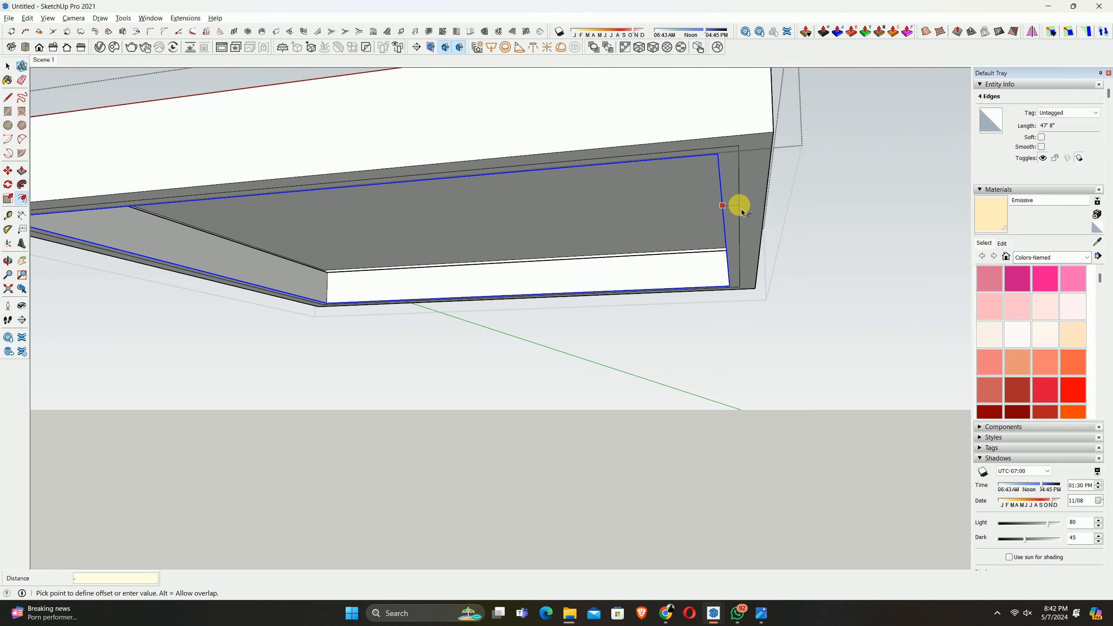
pyautogui.write('.75')
pyautogui.press('Return')
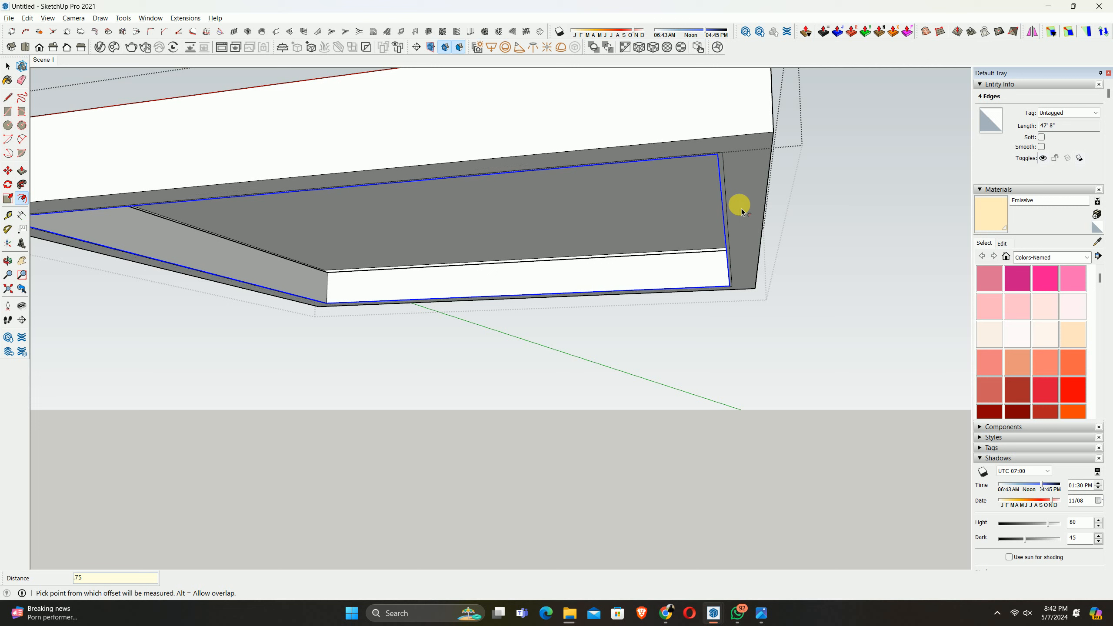
pyautogui.press('space')
# Pull the false ceiling's underside face outside the offset line downward to form a stepped groove, and exit the ceiling group
pyautogui.press('p')
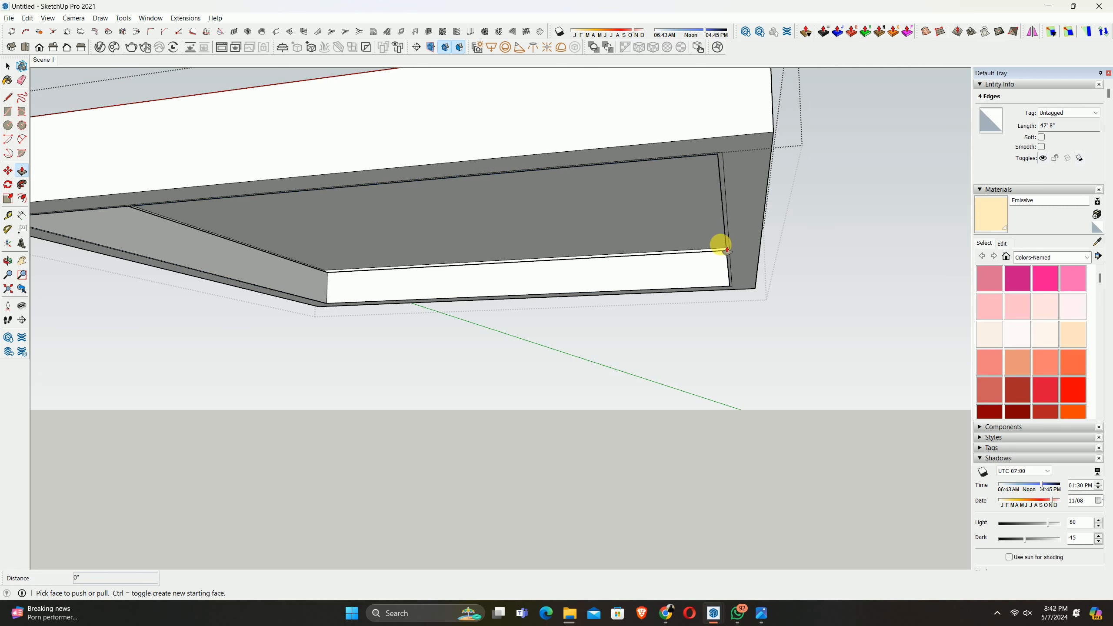
pyautogui.click(741, 221)
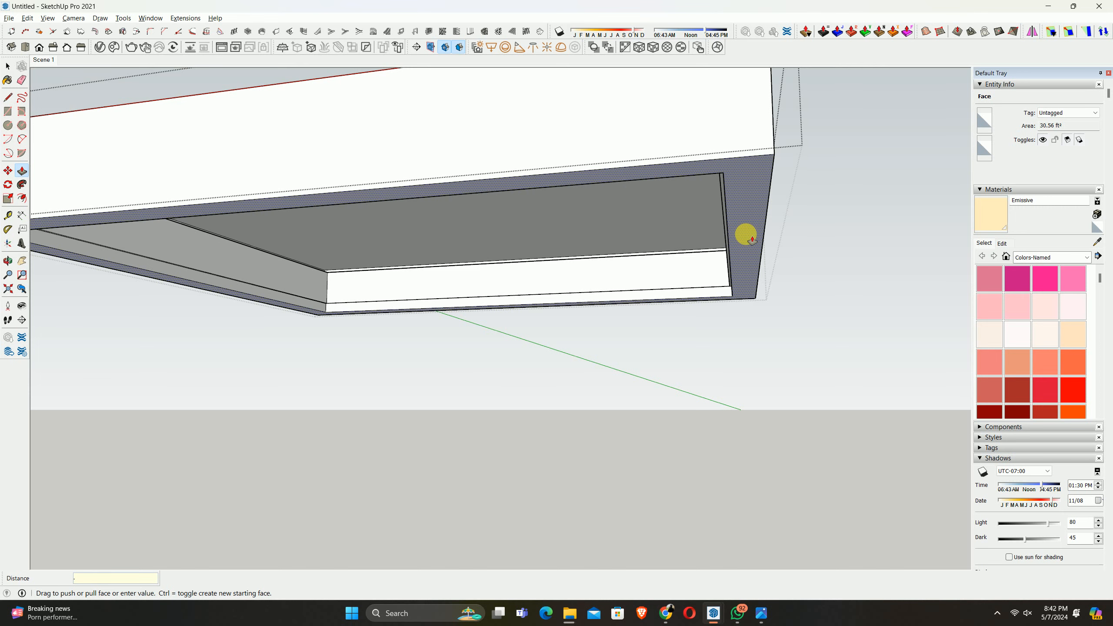
pyautogui.press('Return')
pyautogui.moveTo(740, 236); pyautogui.dragTo(709, 254, button='middle')
pyautogui.press('space')
pyautogui.click(705, 317)
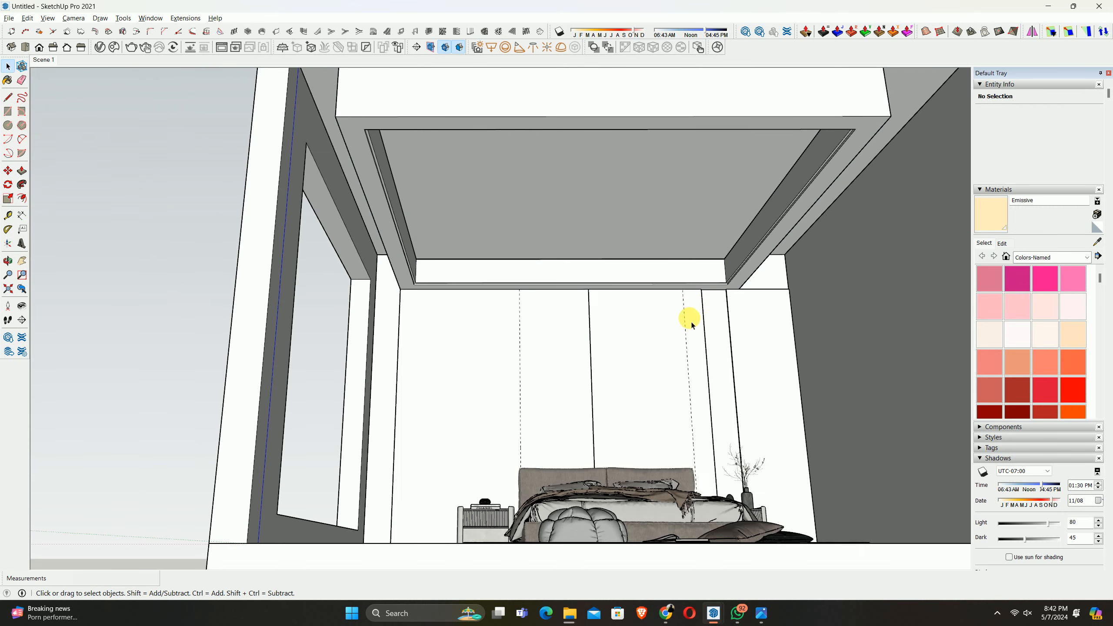
# Frame the bedroom from Scene 1 and start a V-Ray render in the maximized frame buffer
pyautogui.moveTo(691, 322); pyautogui.dragTo(656, 336, button='middle')
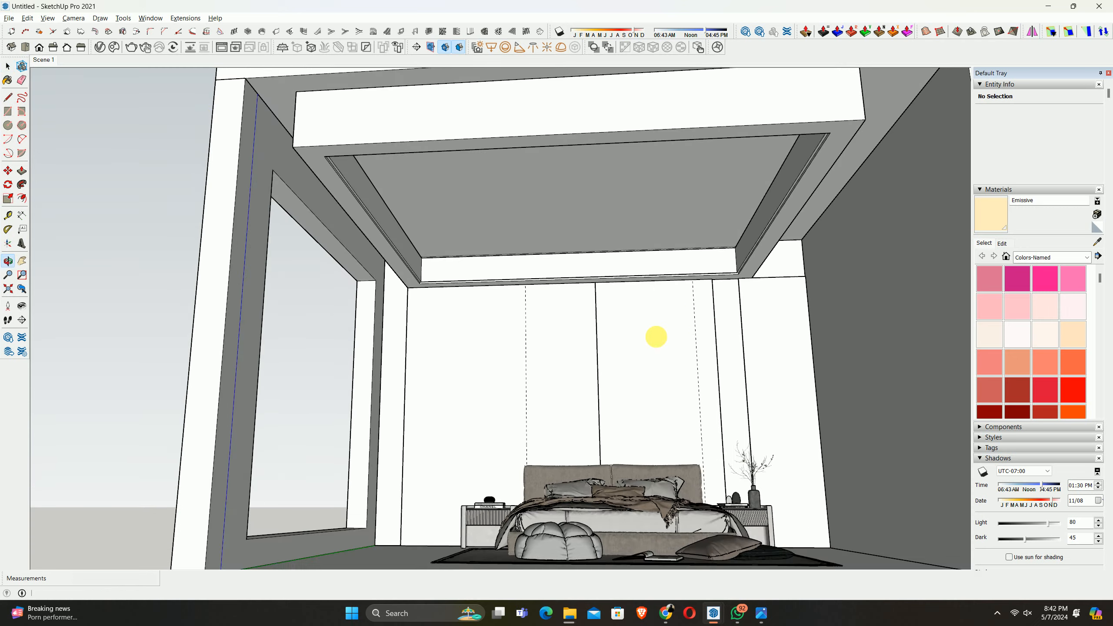
pyautogui.click(47, 61)
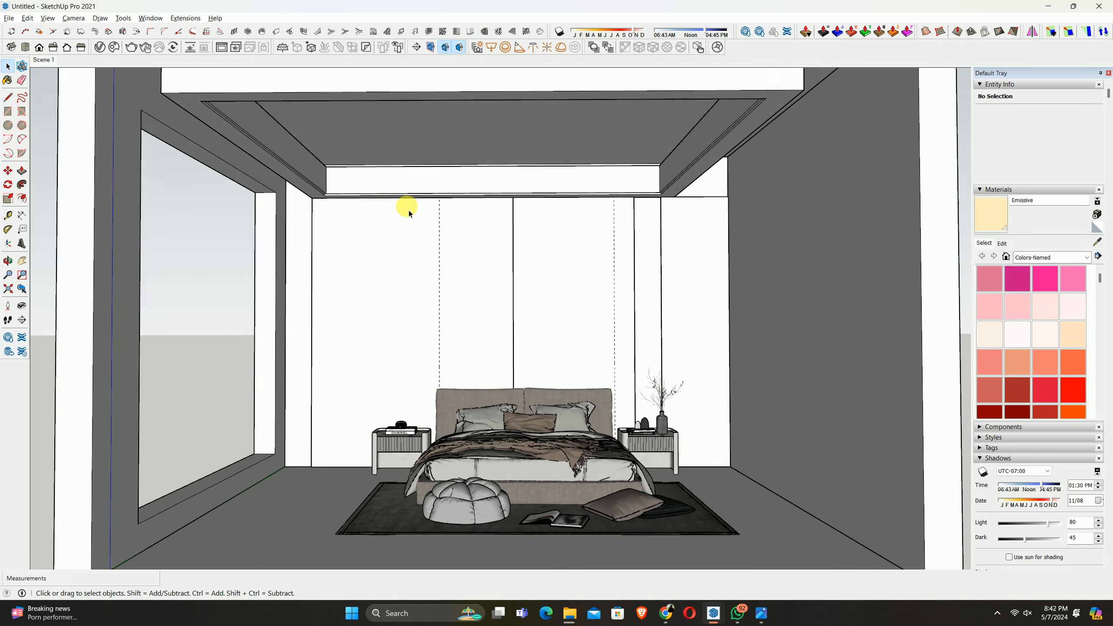
pyautogui.scroll(1, 274, 188)
pyautogui.keyDown('shift'); pyautogui.moveTo(369, 205); pyautogui.dragTo(394, 172, button='middle'); pyautogui.keyUp('shift')
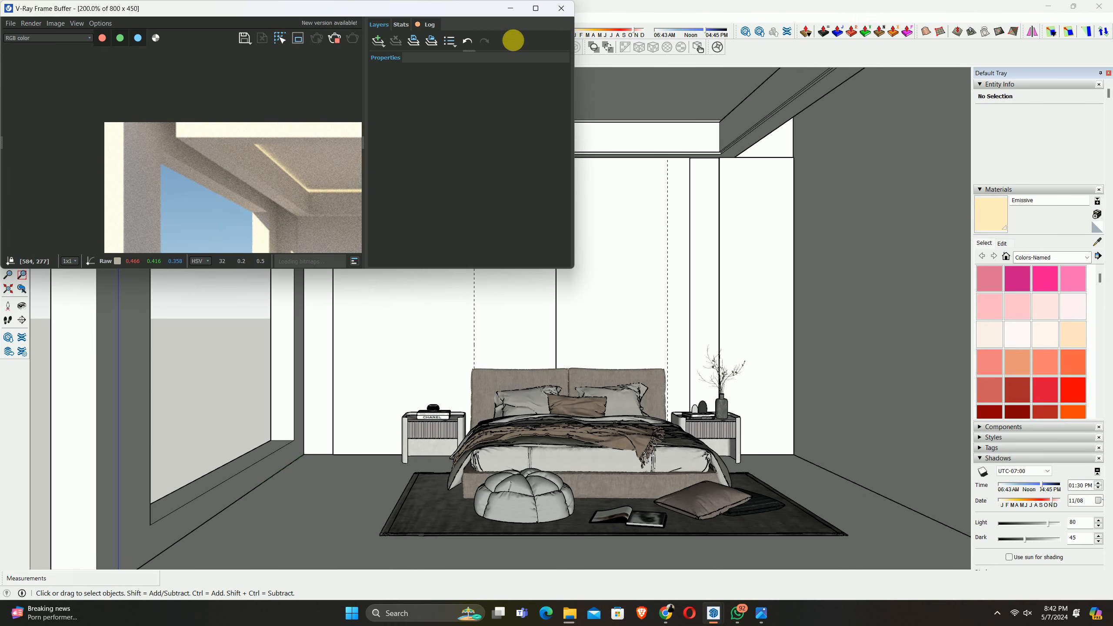
pyautogui.click(536, 8)
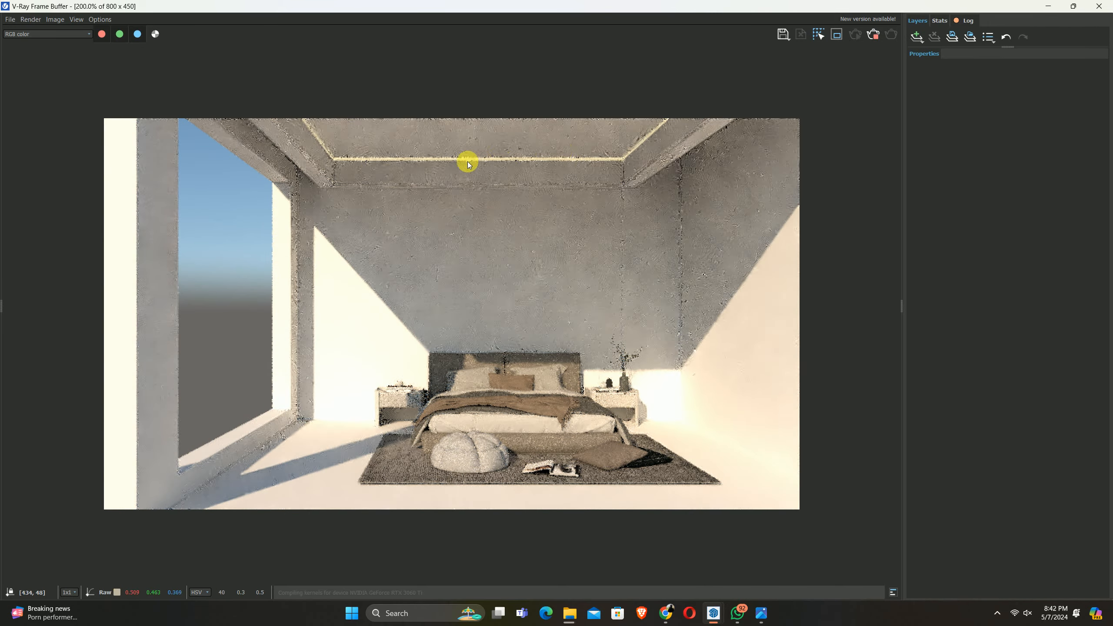
# Inspect the ceiling's stepped edge and cove light in the render, and stop the render and close the frame buffer
pyautogui.scroll(1, 337, 180)
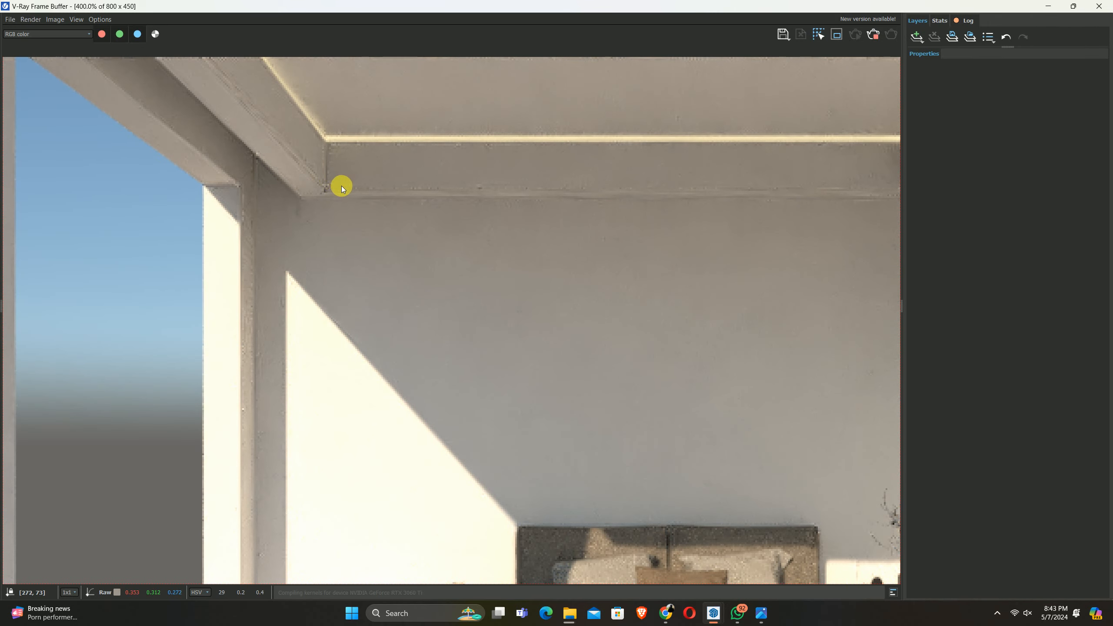
pyautogui.scroll(-1, 329, 187)
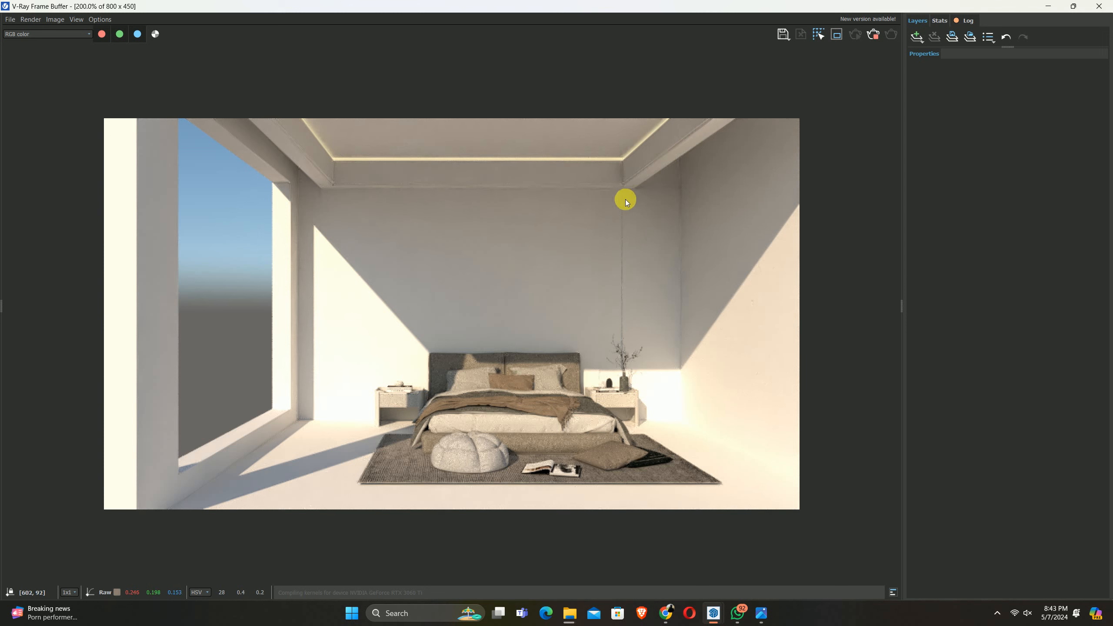
pyautogui.click(873, 35)
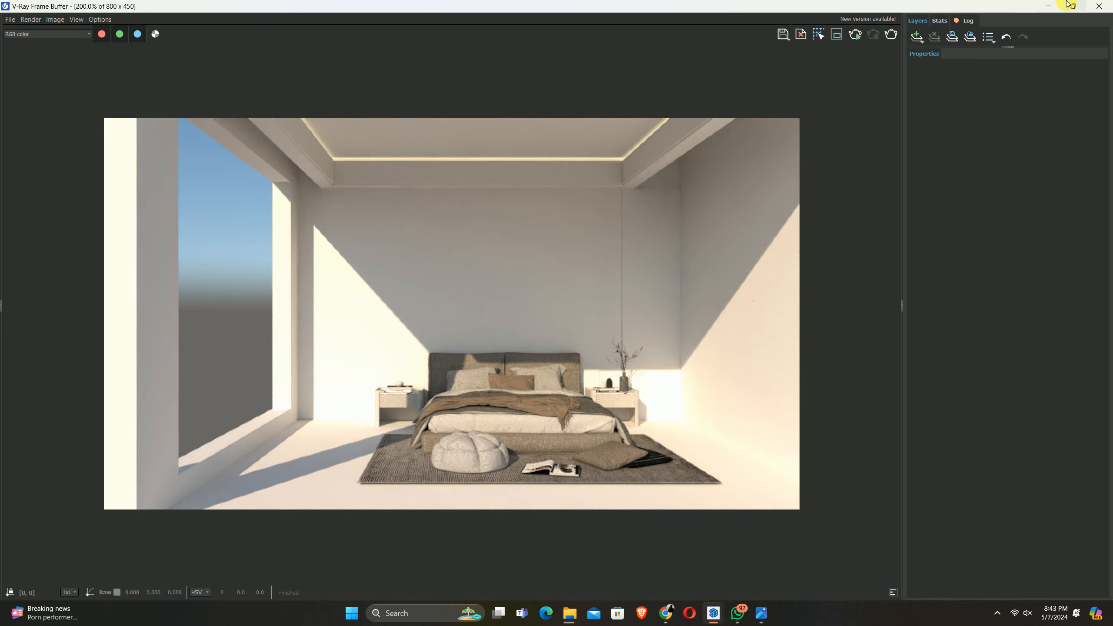
pyautogui.click(1100, 7)
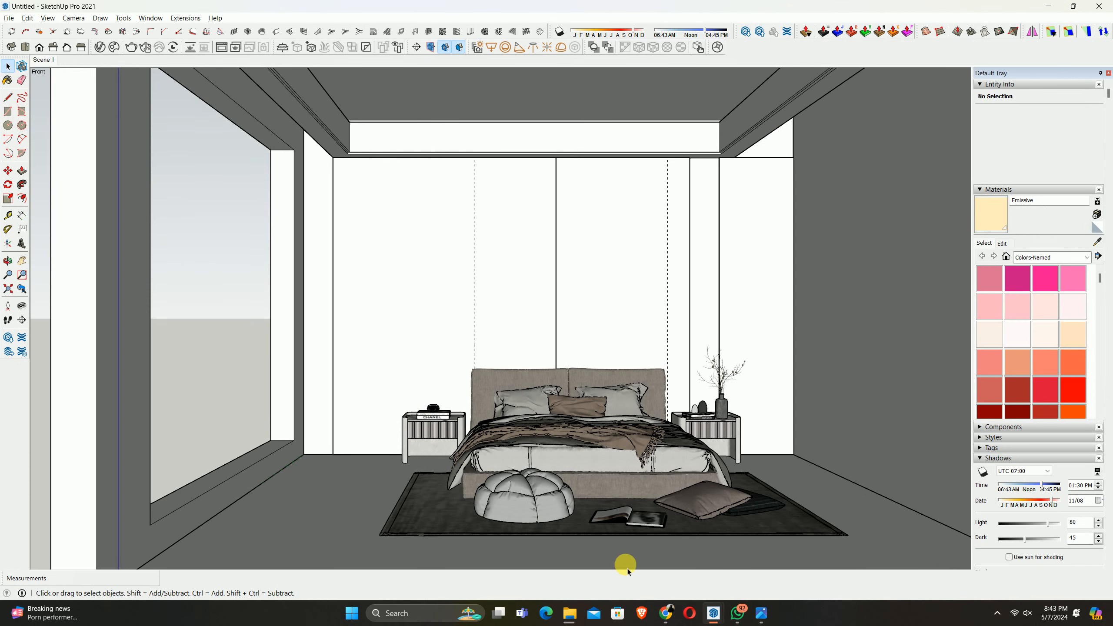
# Switch to the reference photo and examine the fluted panel and the plain wall panels behind the bed
pyautogui.click(761, 613)
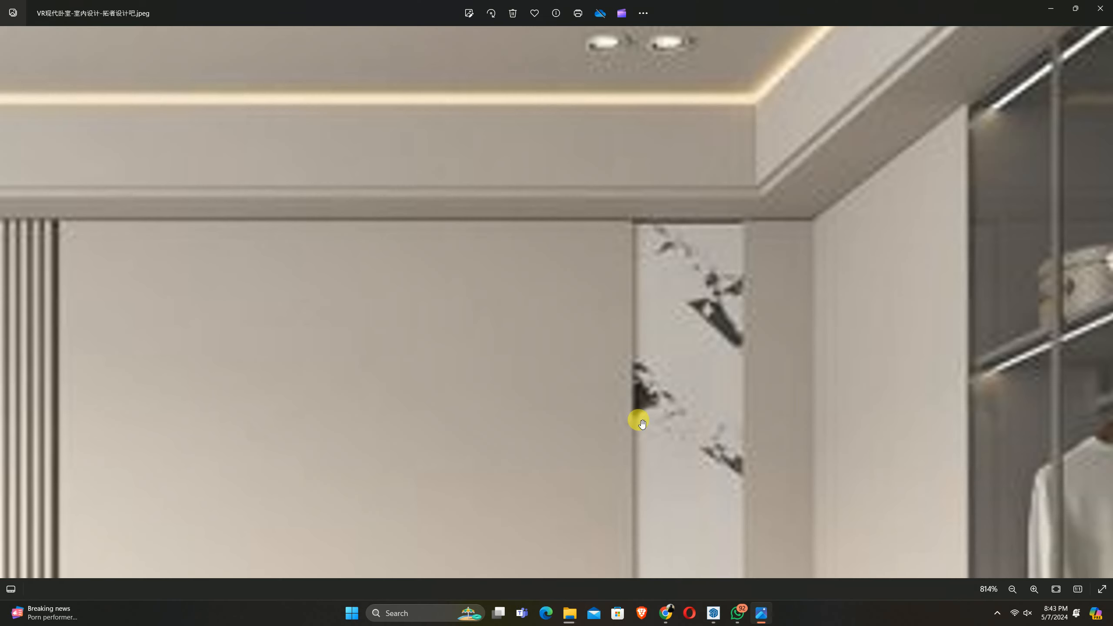
pyautogui.scroll(-5, 590, 325)
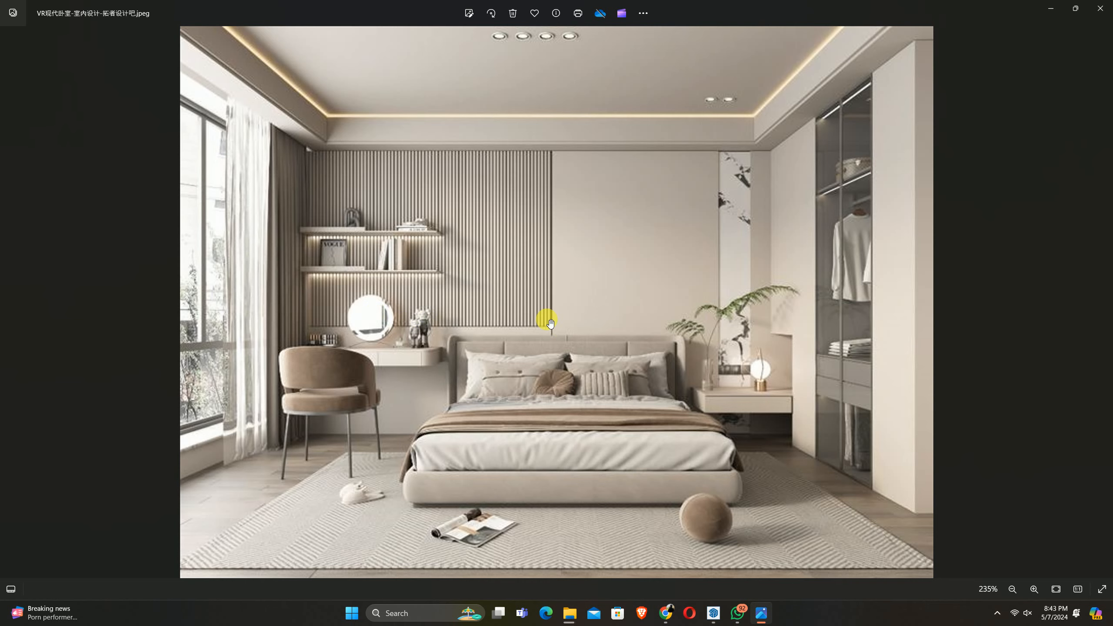
pyautogui.scroll(4, 551, 324)
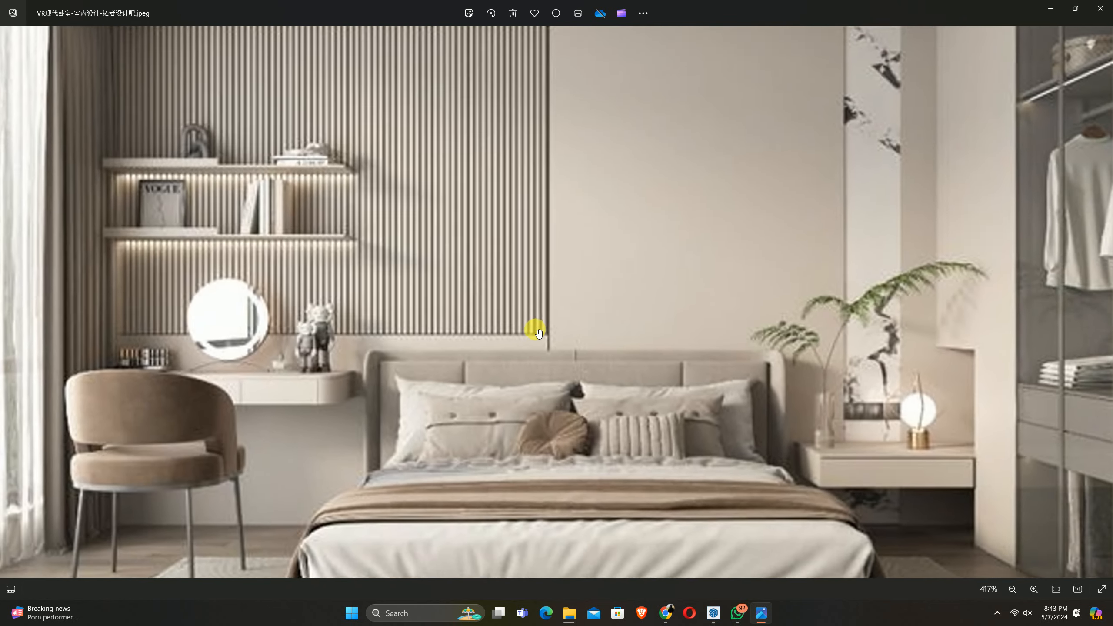
pyautogui.scroll(-2, 539, 333)
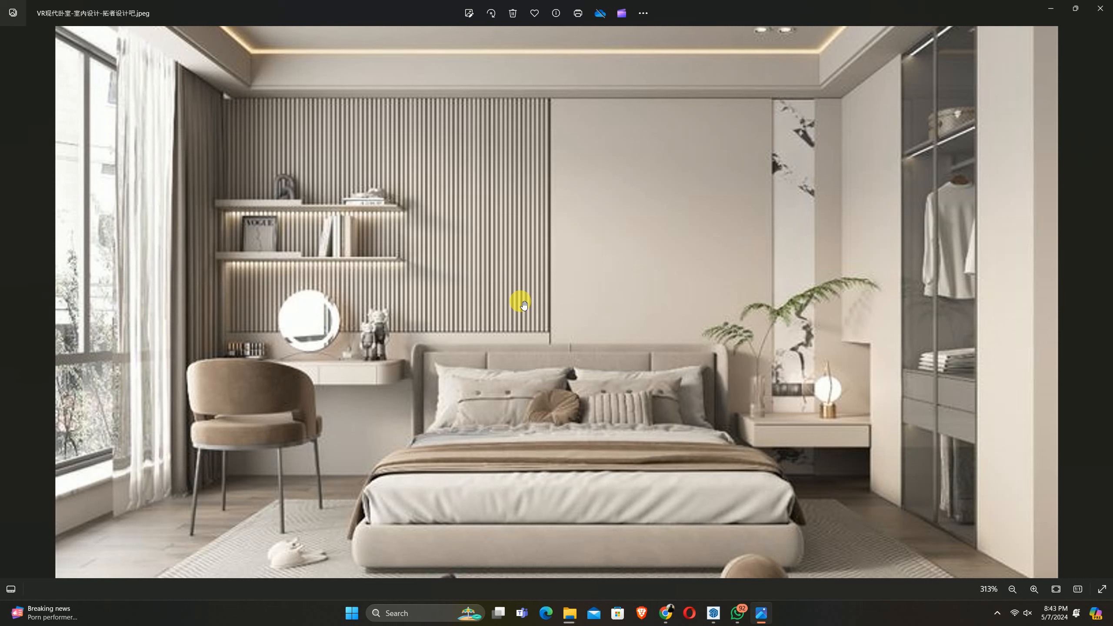
pyautogui.scroll(-2, 616, 274)
pyautogui.scroll(3, 561, 343)
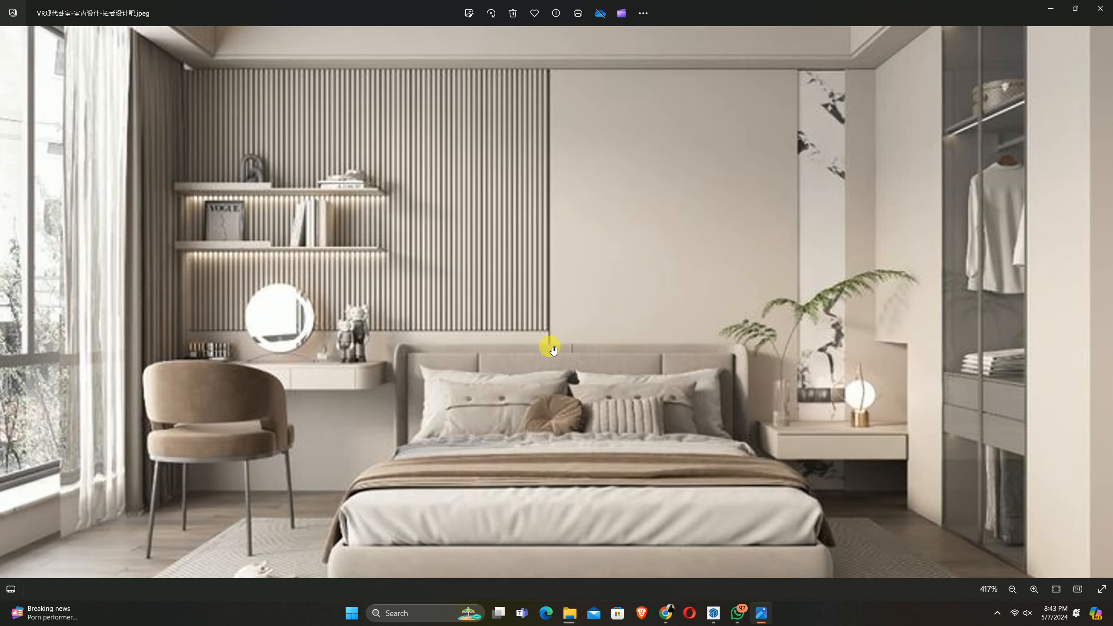
pyautogui.scroll(3, 553, 350)
pyautogui.click(1050, 8)
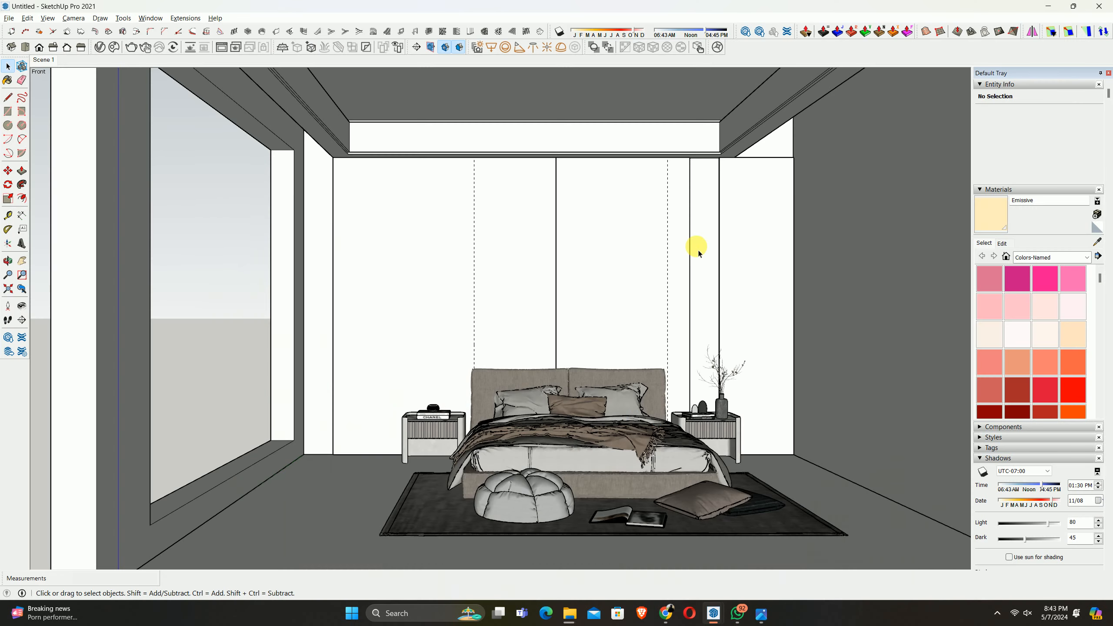
# Place a horizontal guide on the back wall 3'6" above the floor, checking the fluted panel's lower edge in the reference photo
pyautogui.scroll(-1, 633, 261)
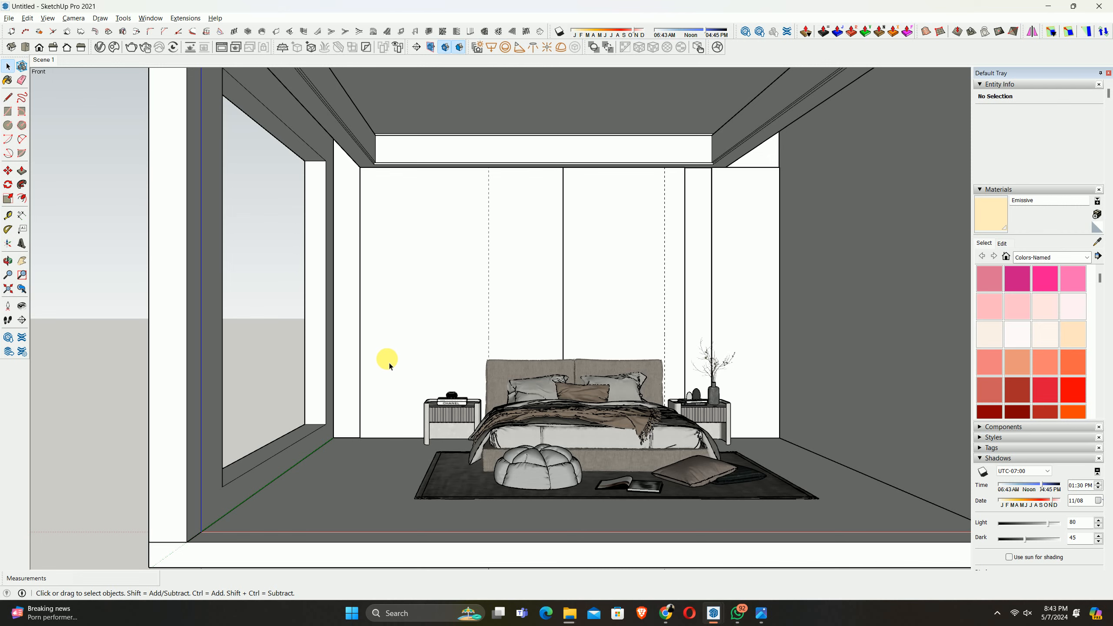
pyautogui.scroll(2, 380, 422)
pyautogui.press('t')
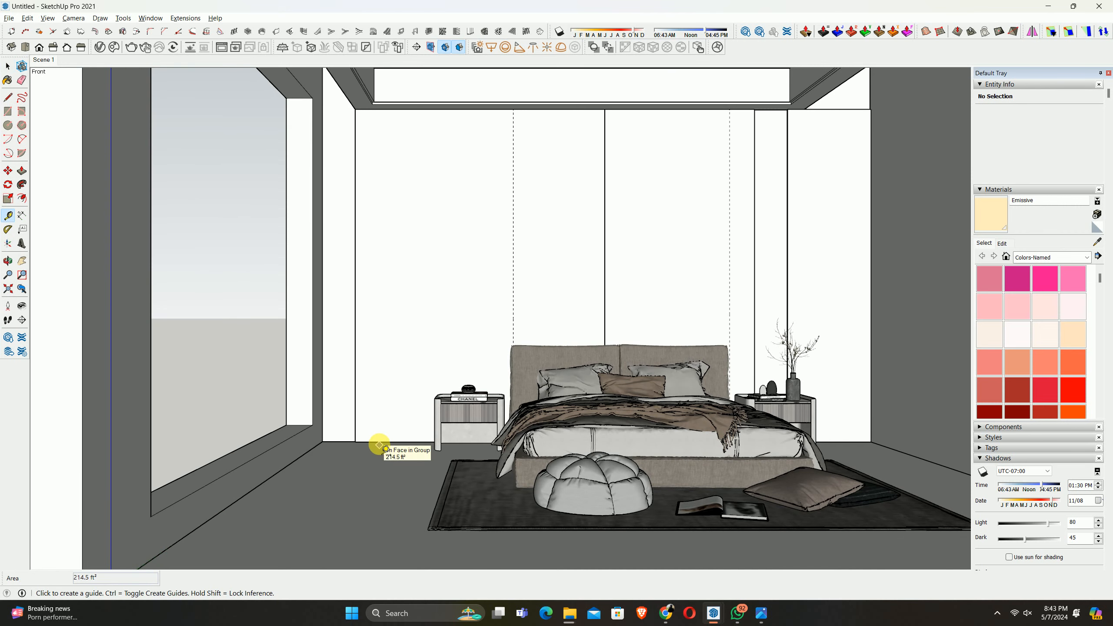
pyautogui.click(380, 441)
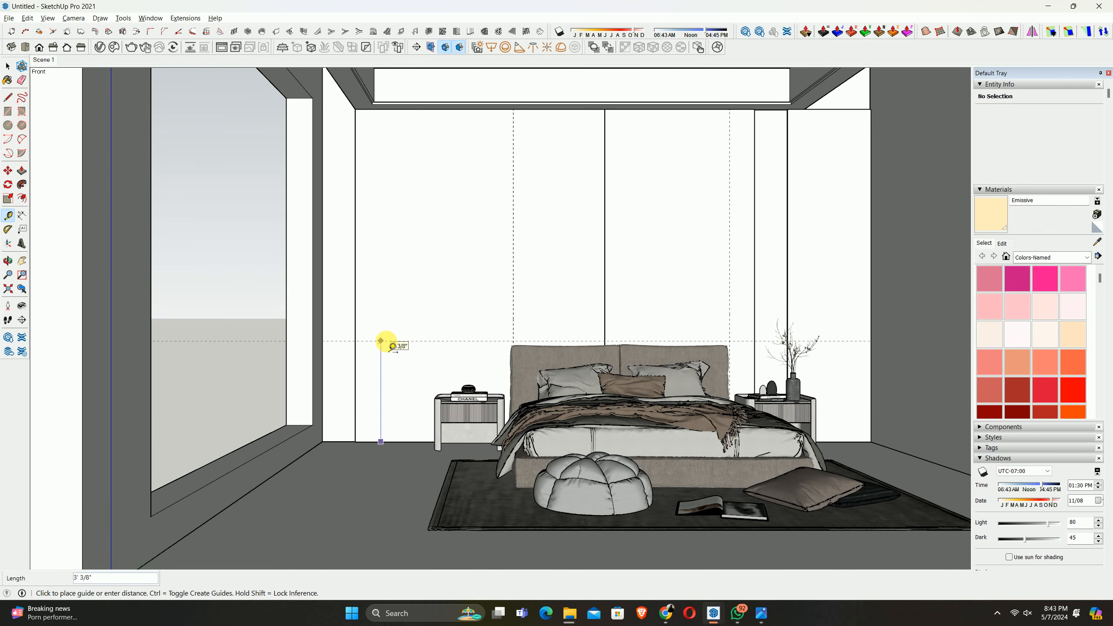
pyautogui.click(778, 618)
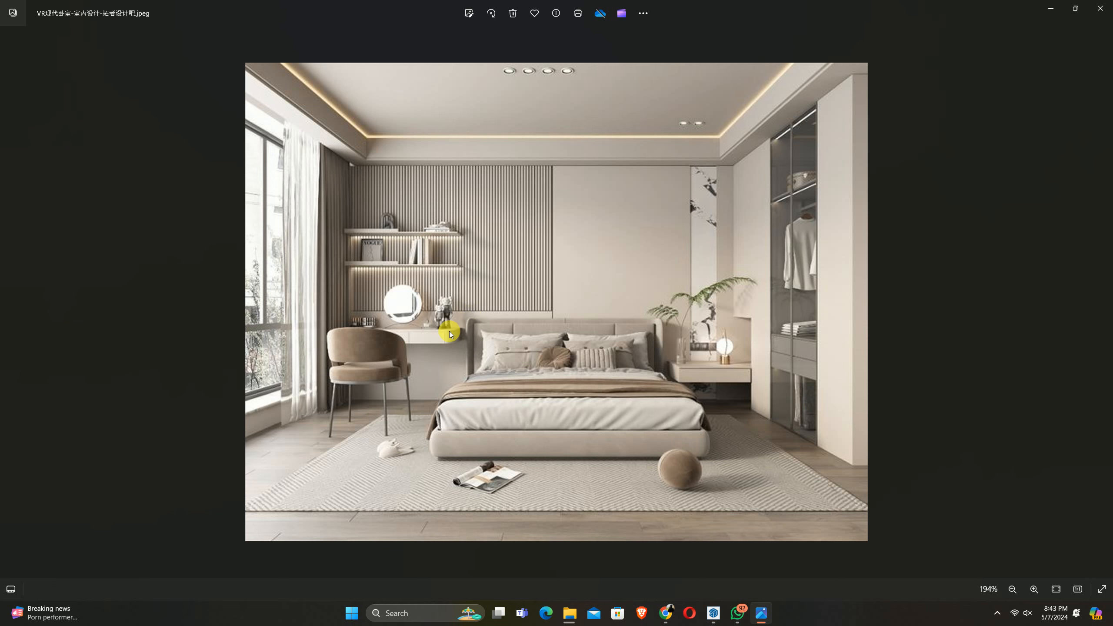
pyautogui.scroll(5, 448, 330)
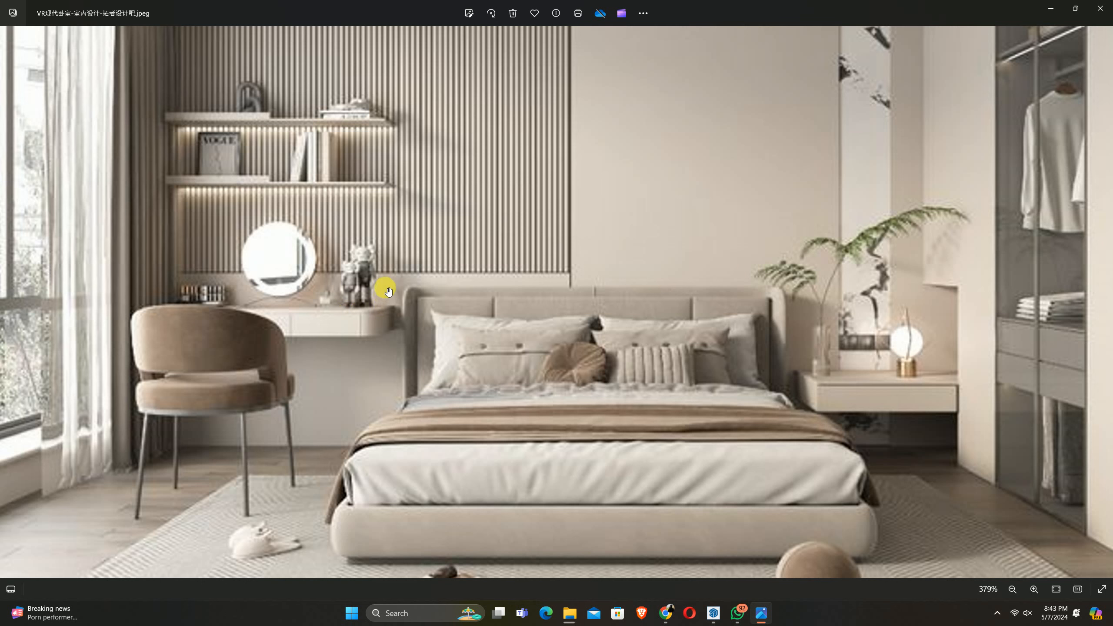
pyautogui.click(1051, 8)
pyautogui.write('3')
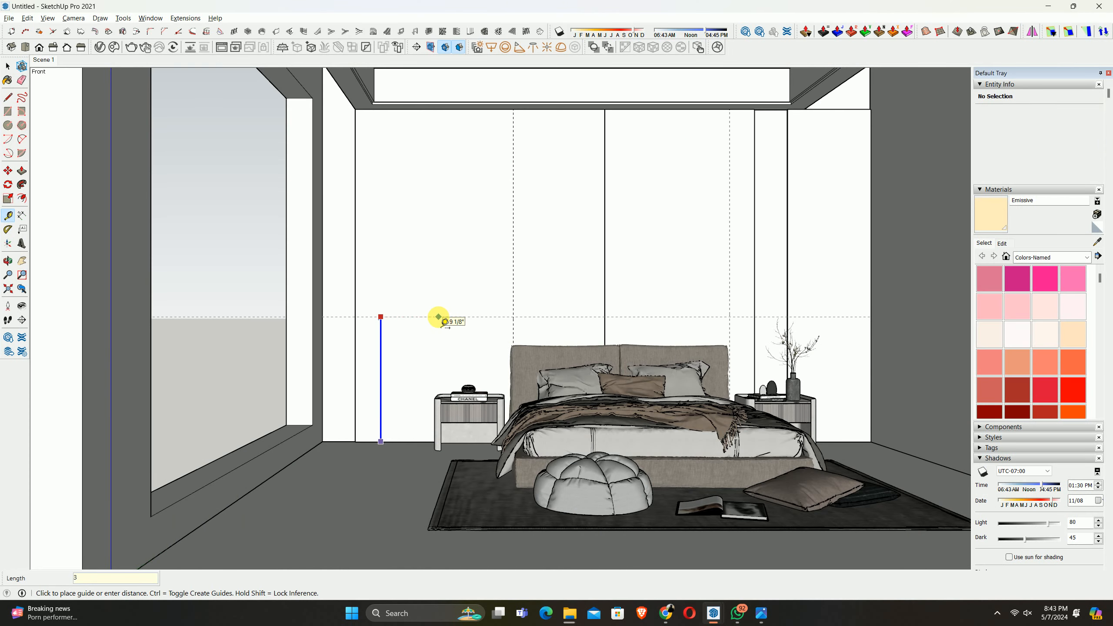
pyautogui.write("'6")
pyautogui.press('Return')
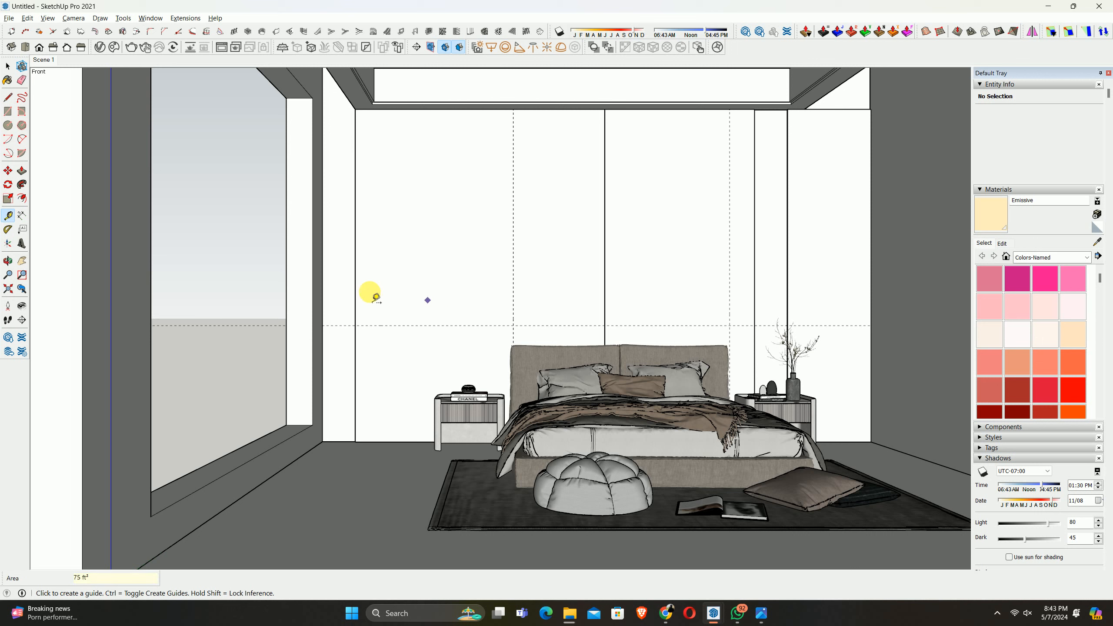
# Switch to the reference photo and examine the fluted panel's slat spacing, upper end and lower corner above the headboard
pyautogui.press('space')
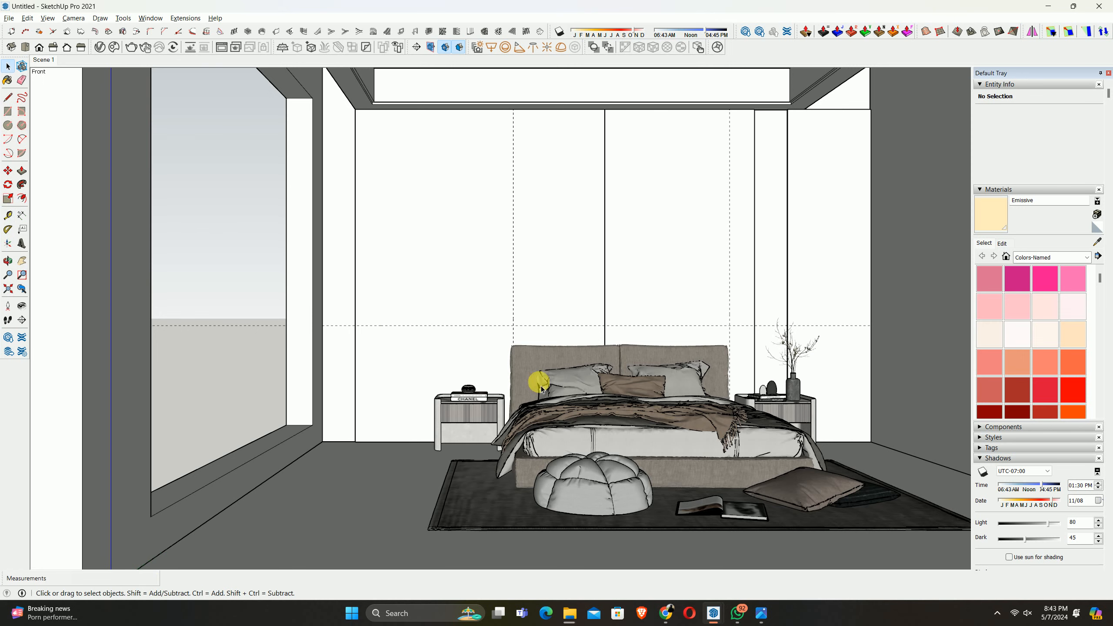
pyautogui.click(772, 618)
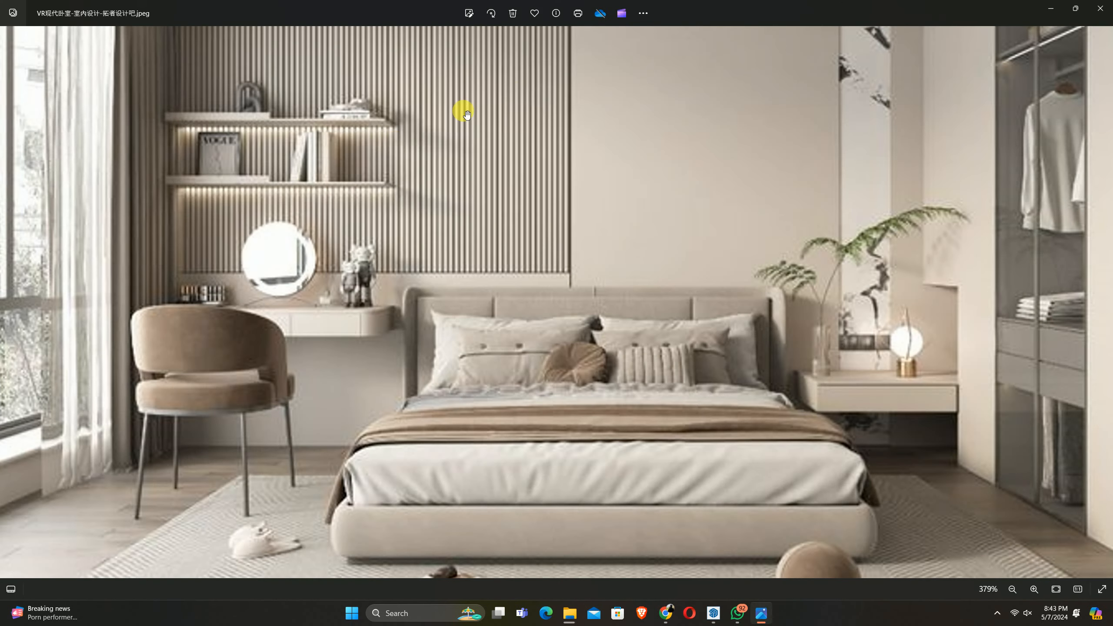
pyautogui.scroll(5, 281, 163)
pyautogui.scroll(2, 280, 163)
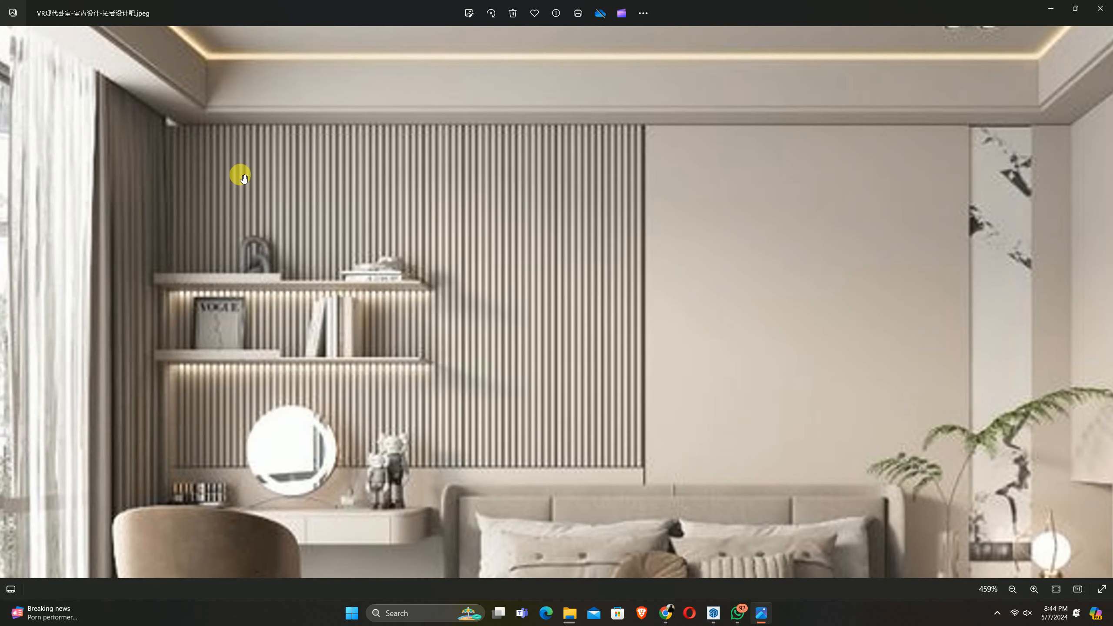
pyautogui.scroll(3, 624, 461)
pyautogui.scroll(3, 624, 460)
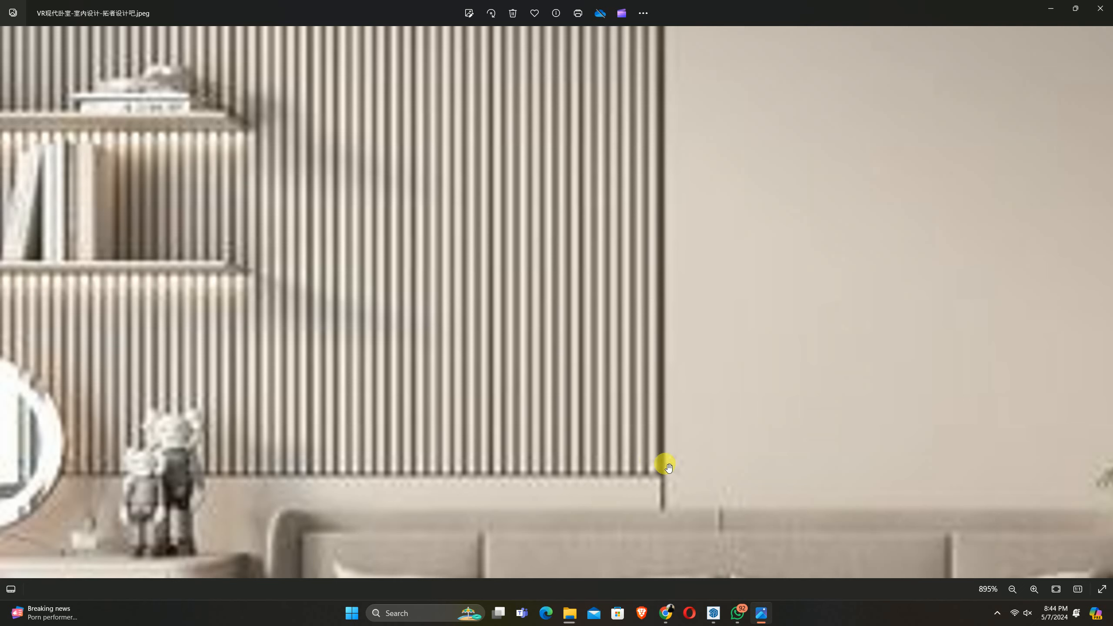
pyautogui.scroll(3, 655, 463)
pyautogui.scroll(-8, 662, 468)
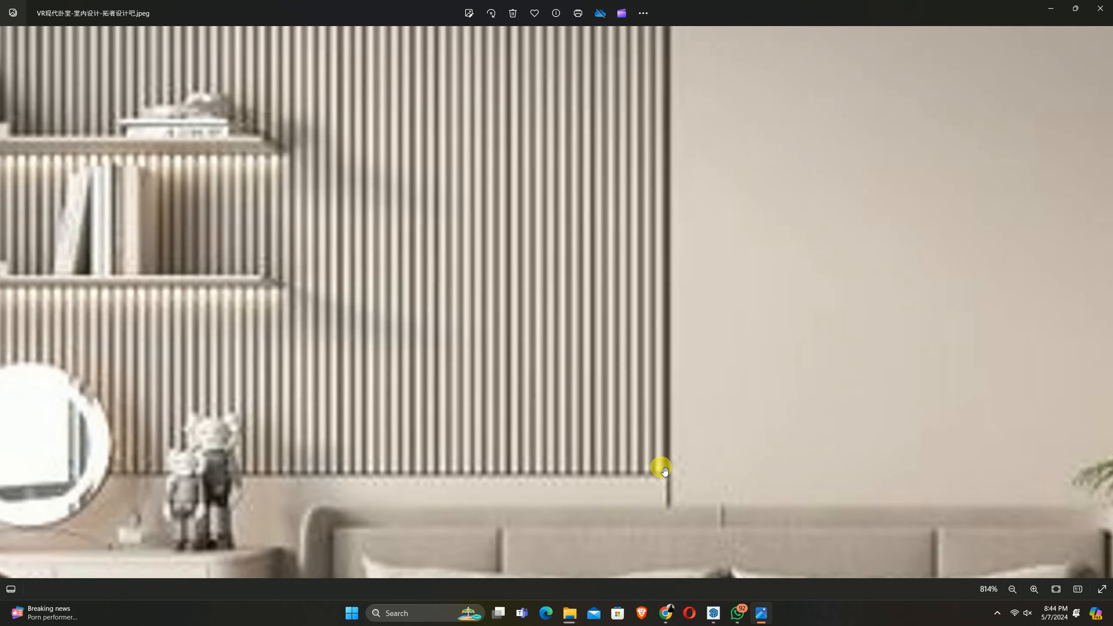
pyautogui.scroll(4, 628, 466)
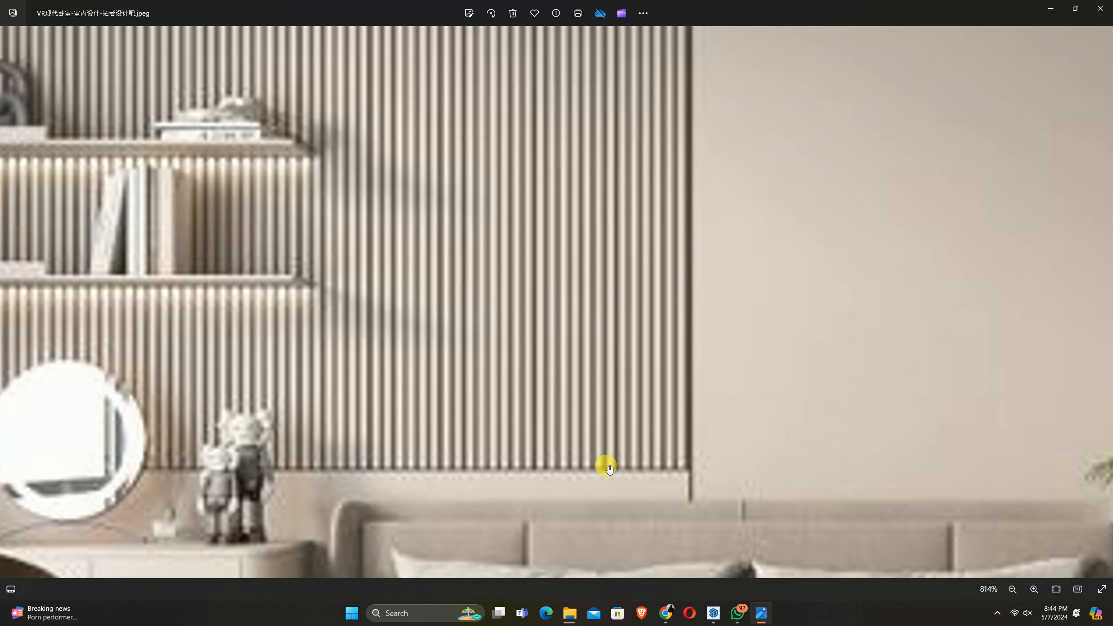
pyautogui.scroll(-4, 631, 461)
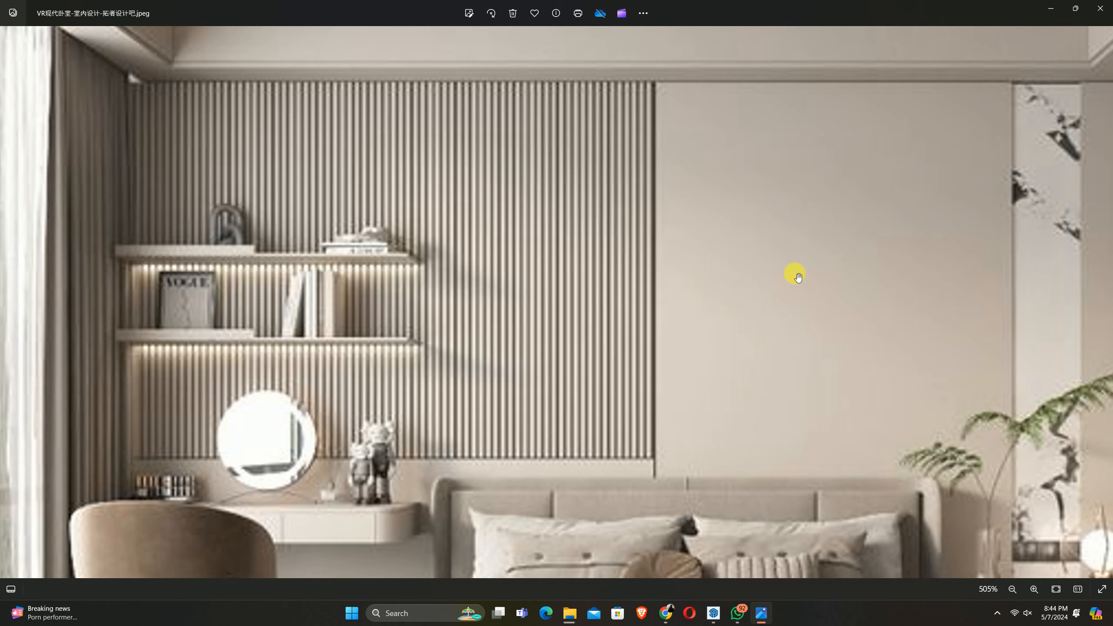
pyautogui.click(1050, 7)
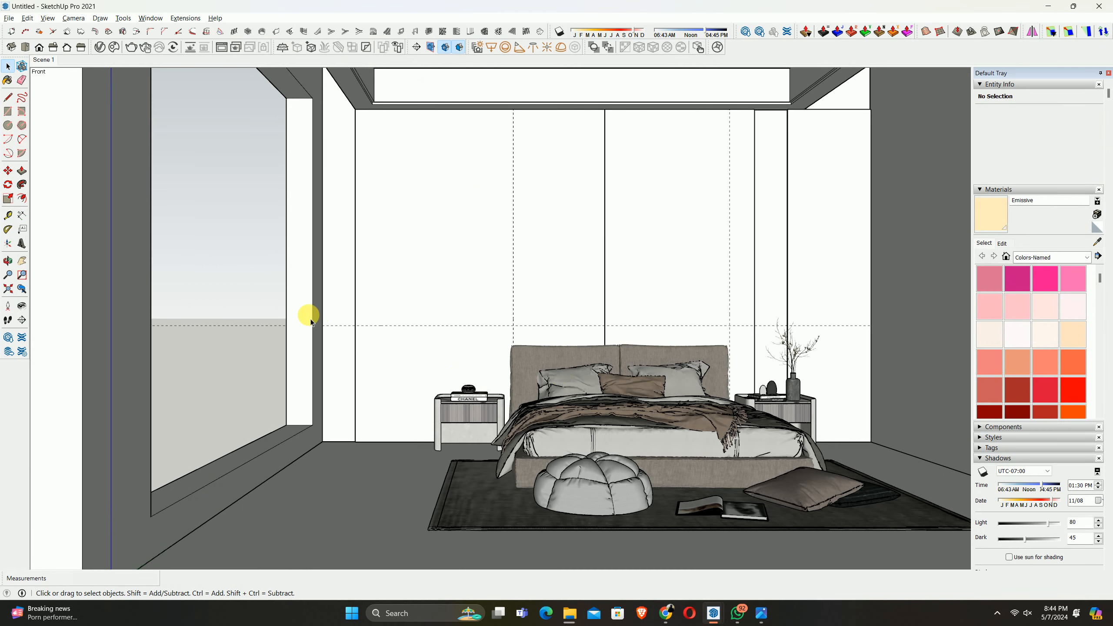
# Place a vertical guide 0.75" inward from the back wall panel's window-side edge
pyautogui.scroll(5, 363, 296)
pyautogui.press('t')
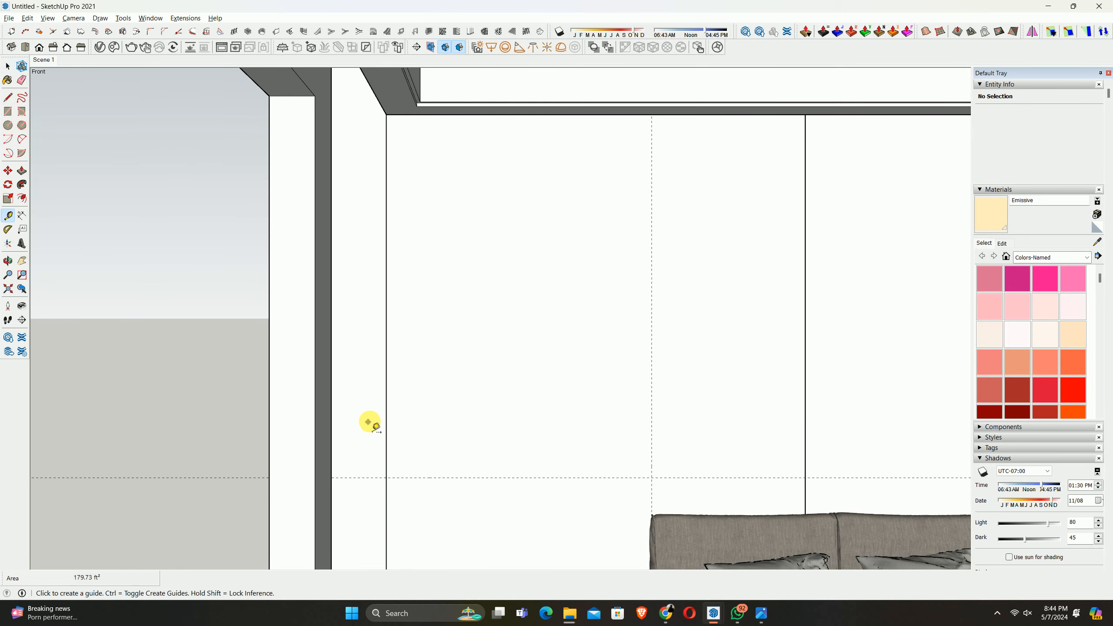
pyautogui.click(386, 418)
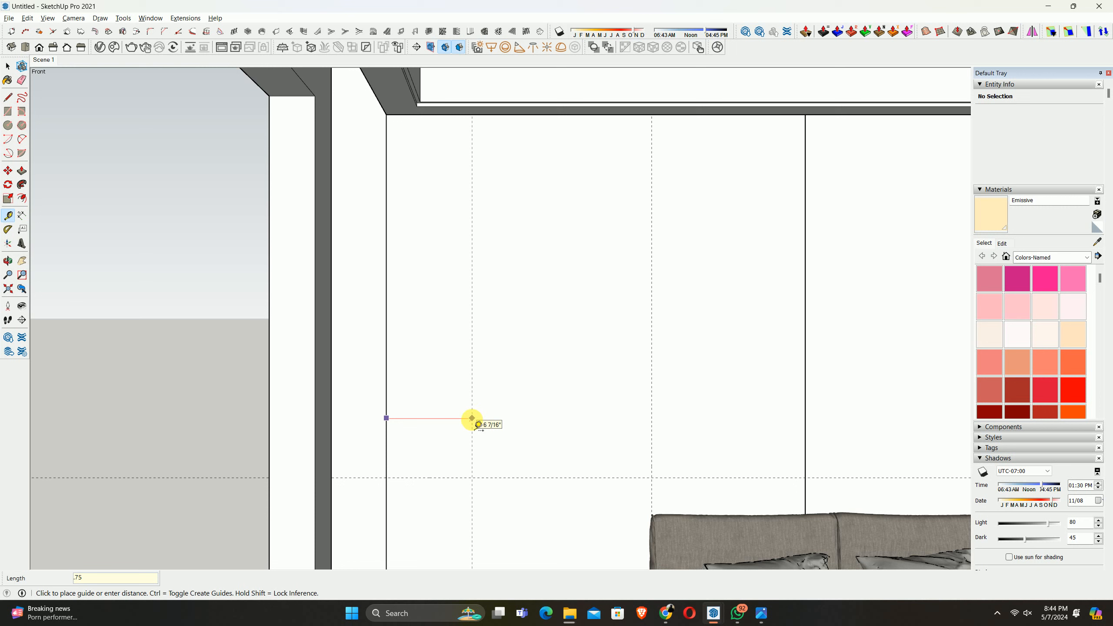
pyautogui.press('Return')
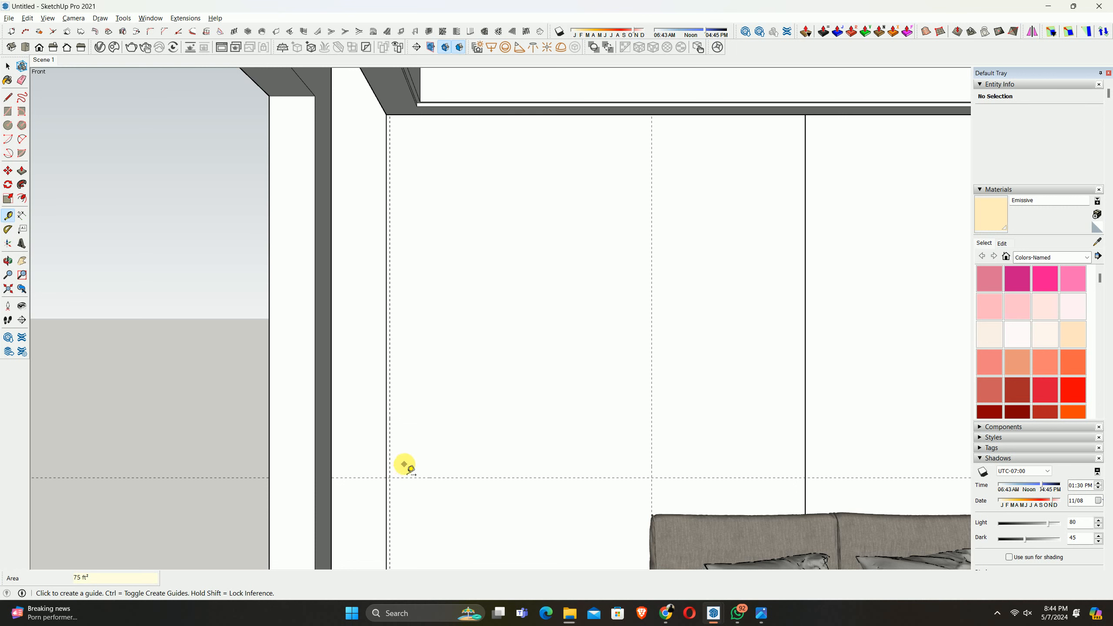
# Draw a 3/4" by 6'6" slat rectangle from the guides' intersection up to the panel's window-side corner at the ceiling
pyautogui.scroll(2, 404, 465)
pyautogui.press('r')
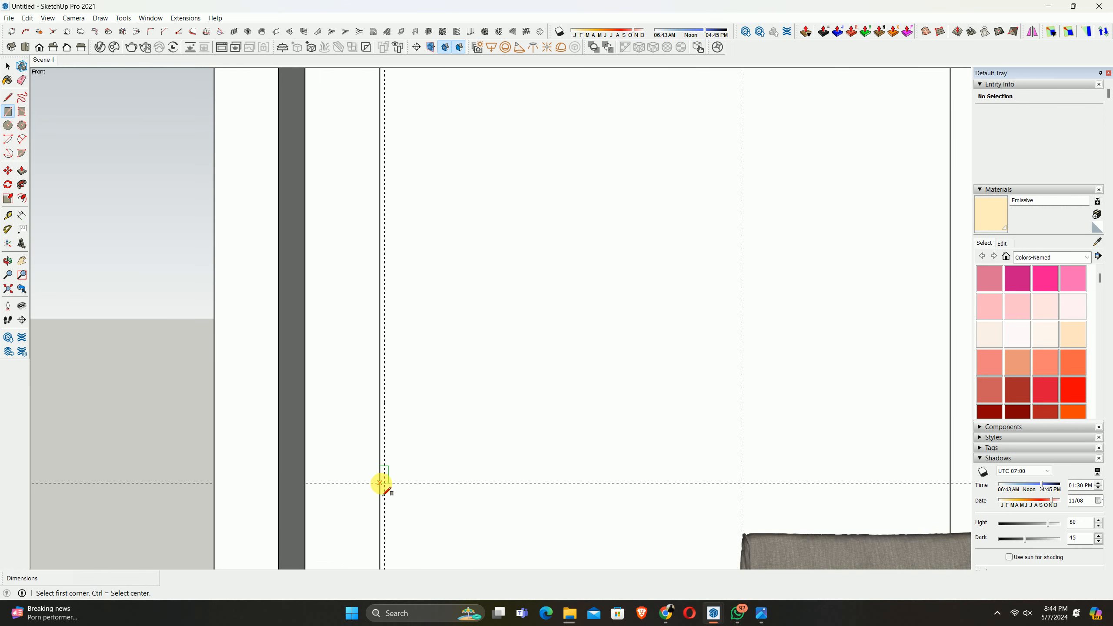
pyautogui.click(385, 483)
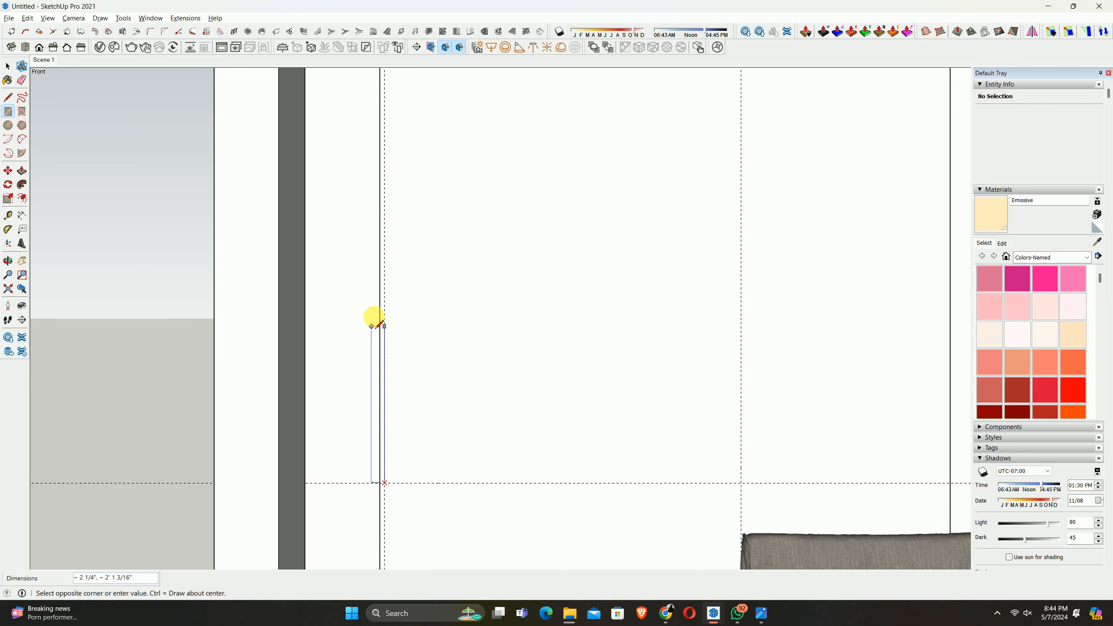
pyautogui.scroll(6, 394, 398)
pyautogui.scroll(-2, 397, 288)
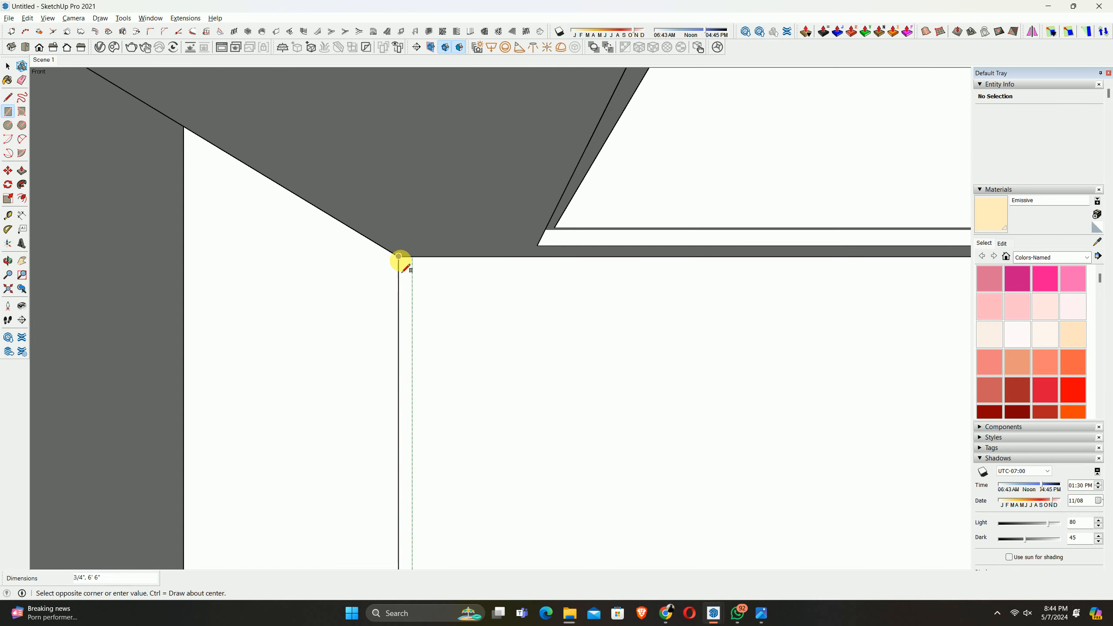
pyautogui.click(399, 256)
pyautogui.press('space')
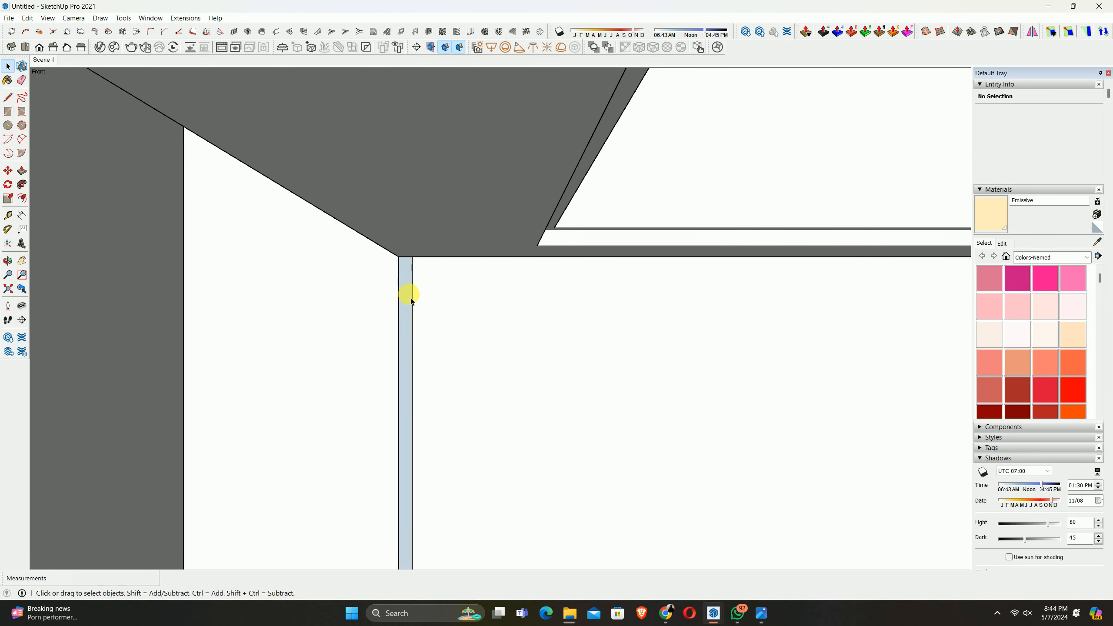
pyautogui.scroll(-6, 412, 307)
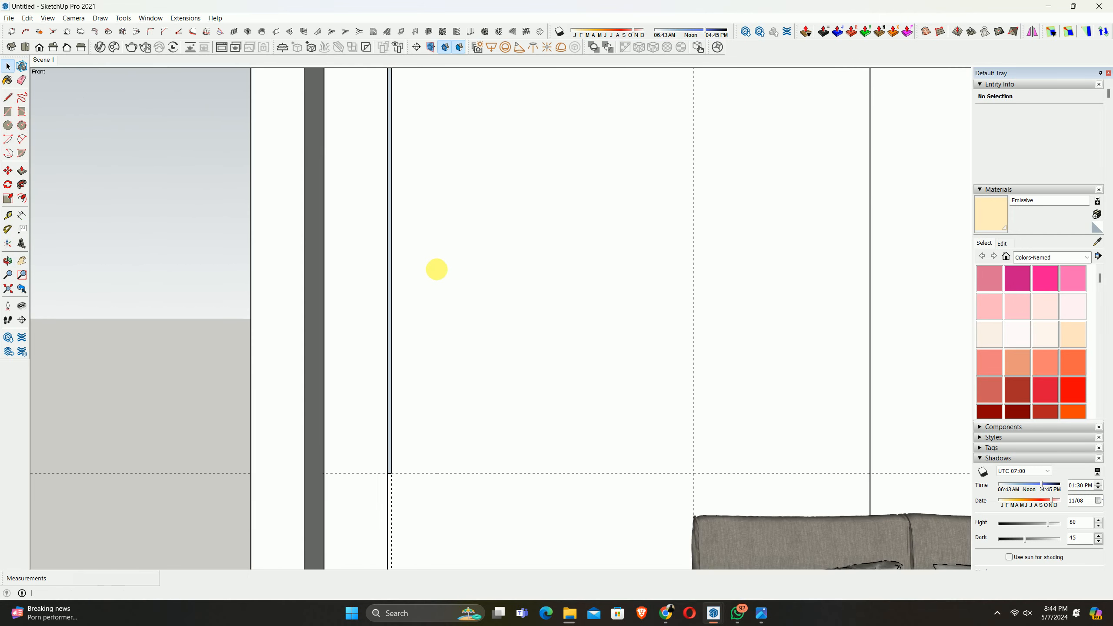
pyautogui.scroll(-2, 429, 362)
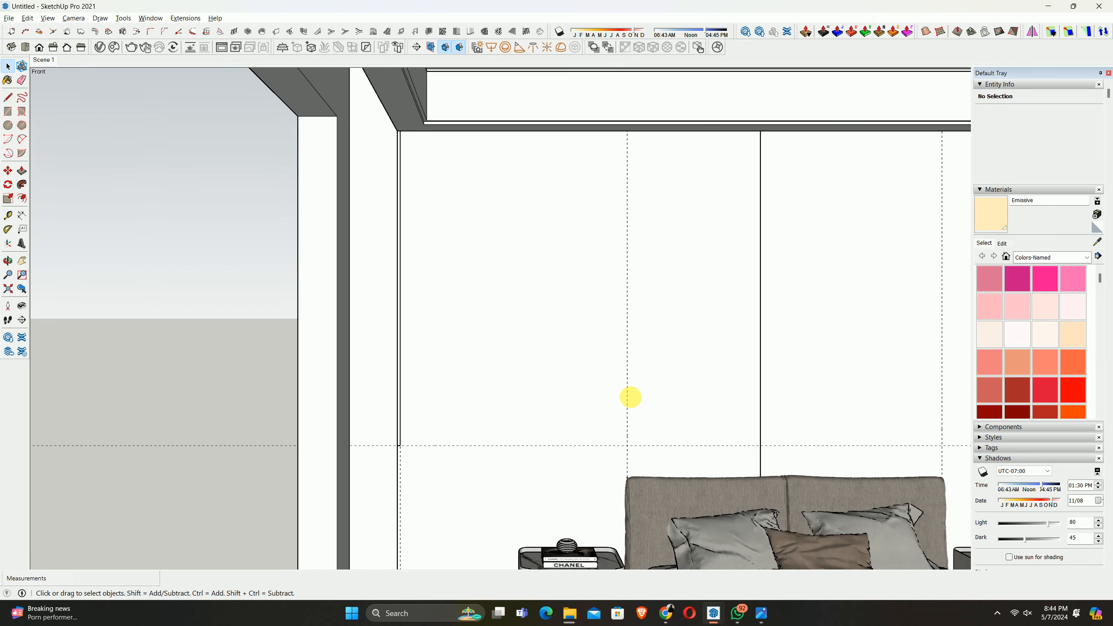
pyautogui.scroll(-3, 457, 318)
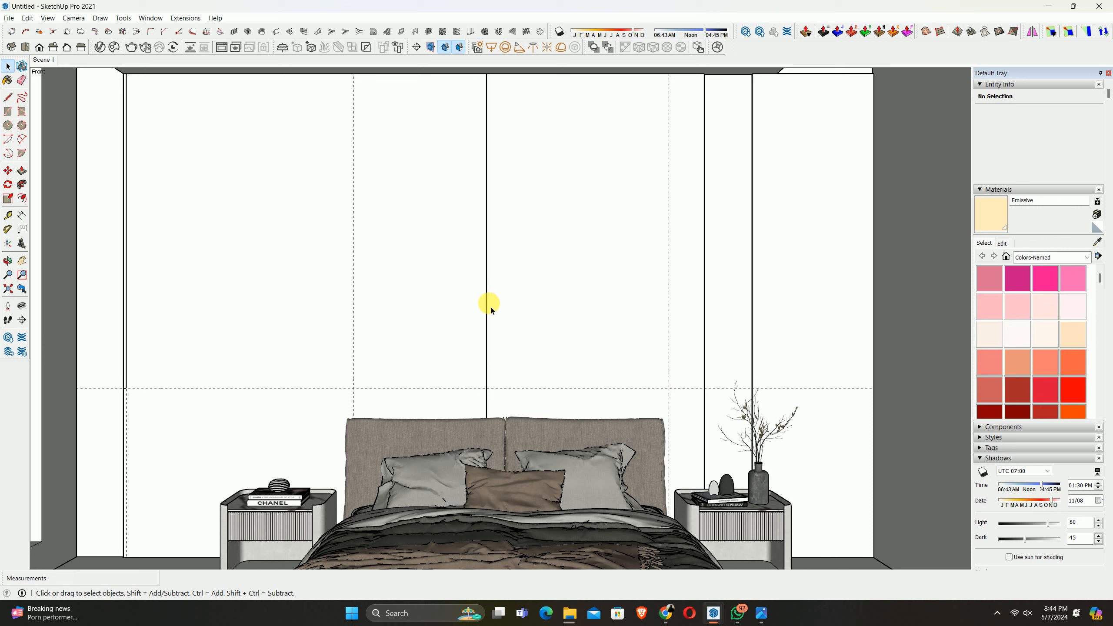
pyautogui.click(330, 304)
pyautogui.click(354, 294)
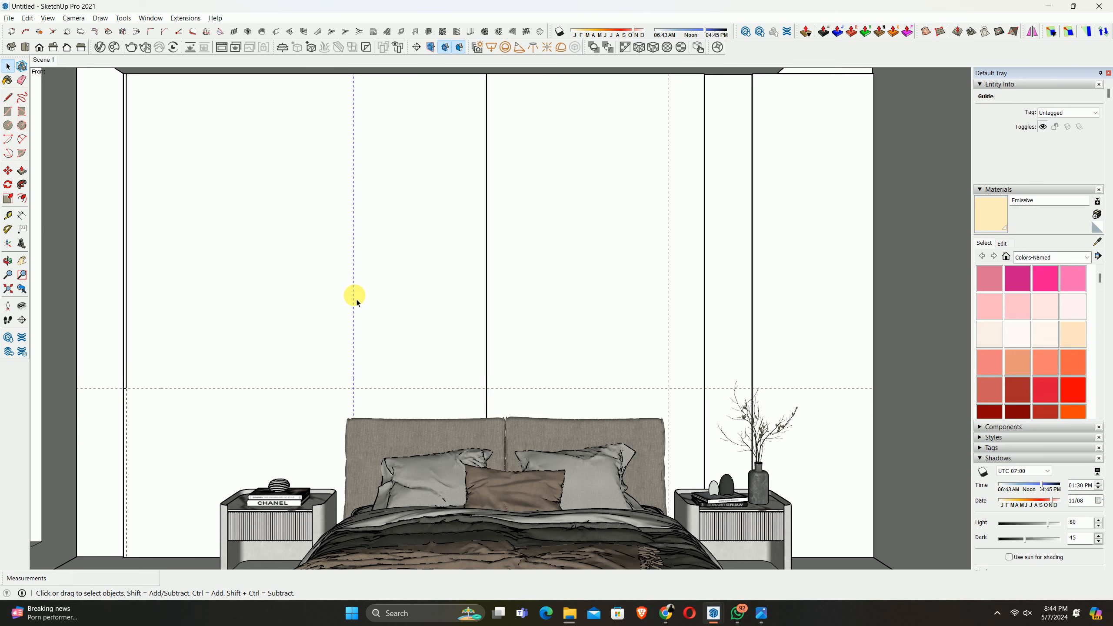
pyautogui.moveTo(390, 325); pyautogui.dragTo(466, 315, button='middle')
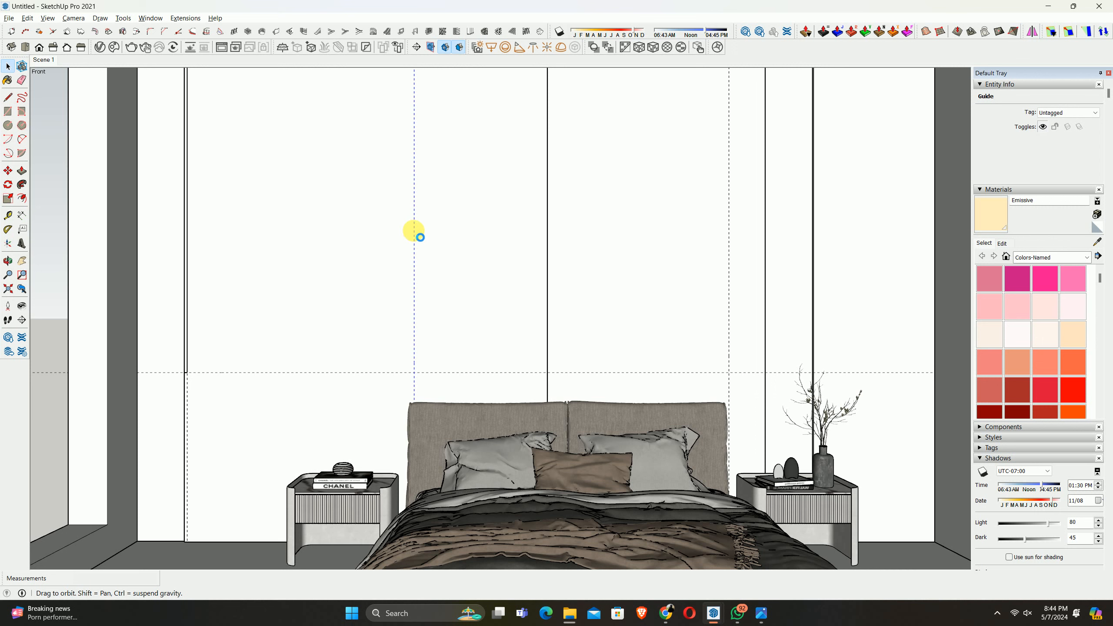
pyautogui.press('t')
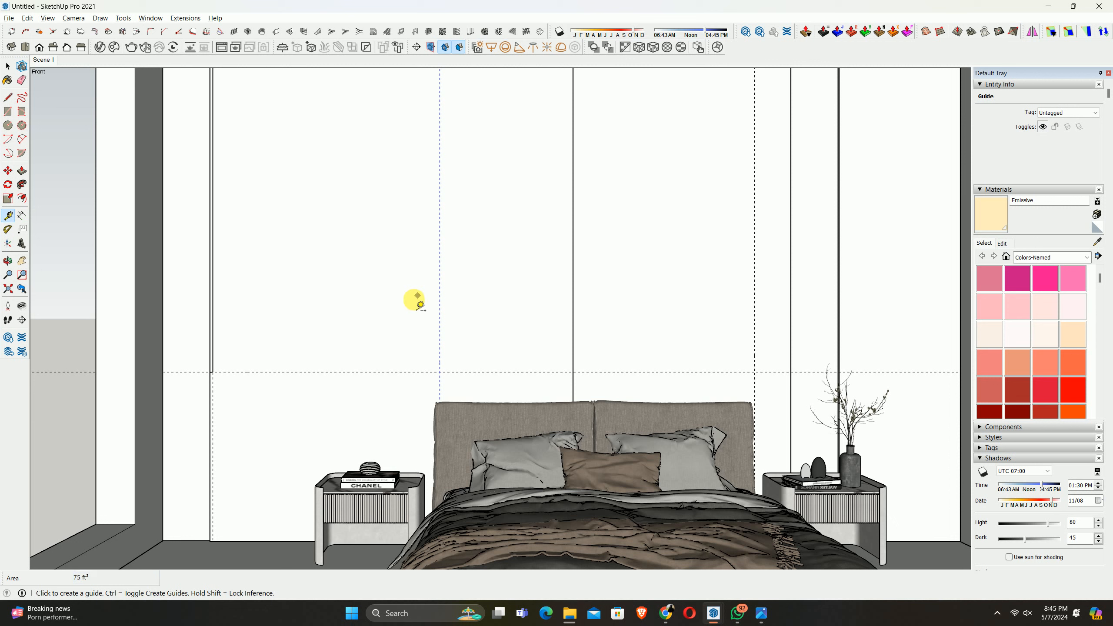
pyautogui.press('space')
pyautogui.press('t')
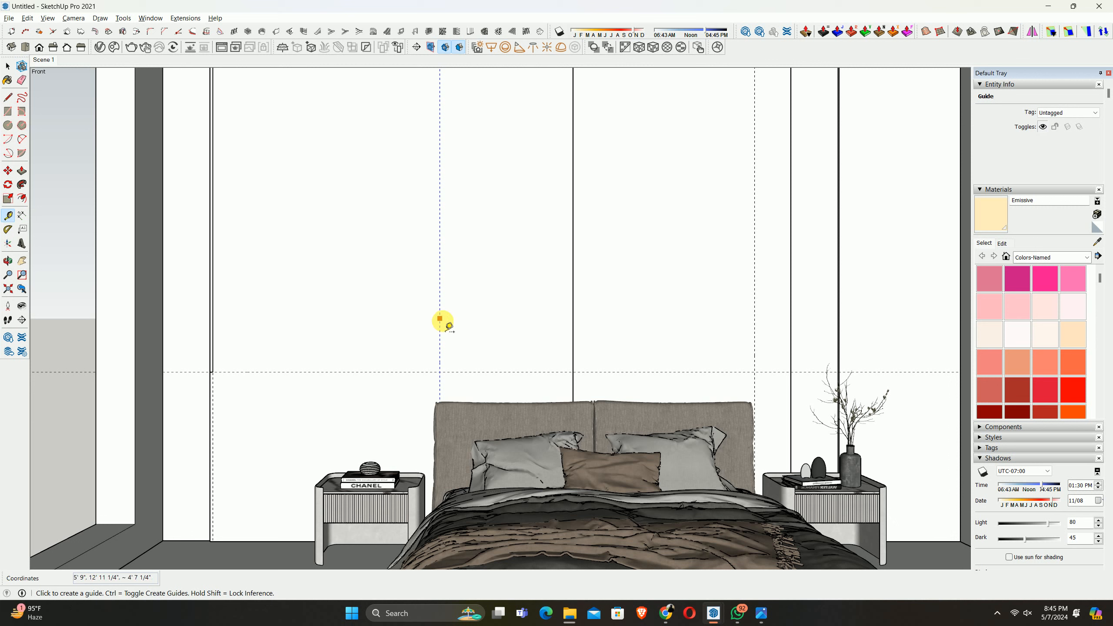
pyautogui.click(440, 321)
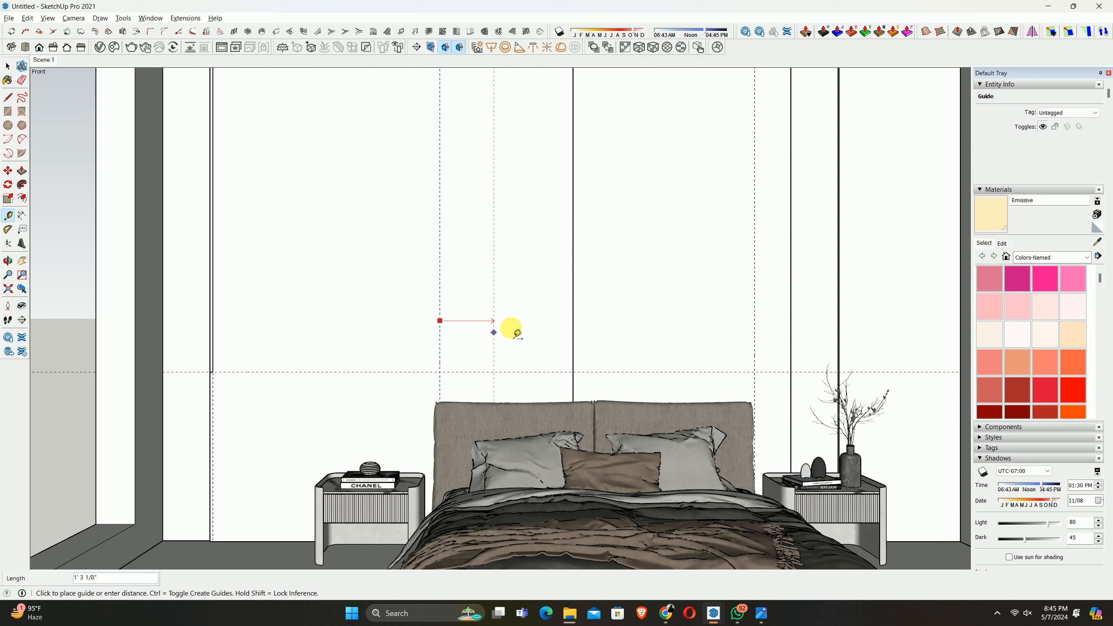
pyautogui.press('space')
pyautogui.press('t')
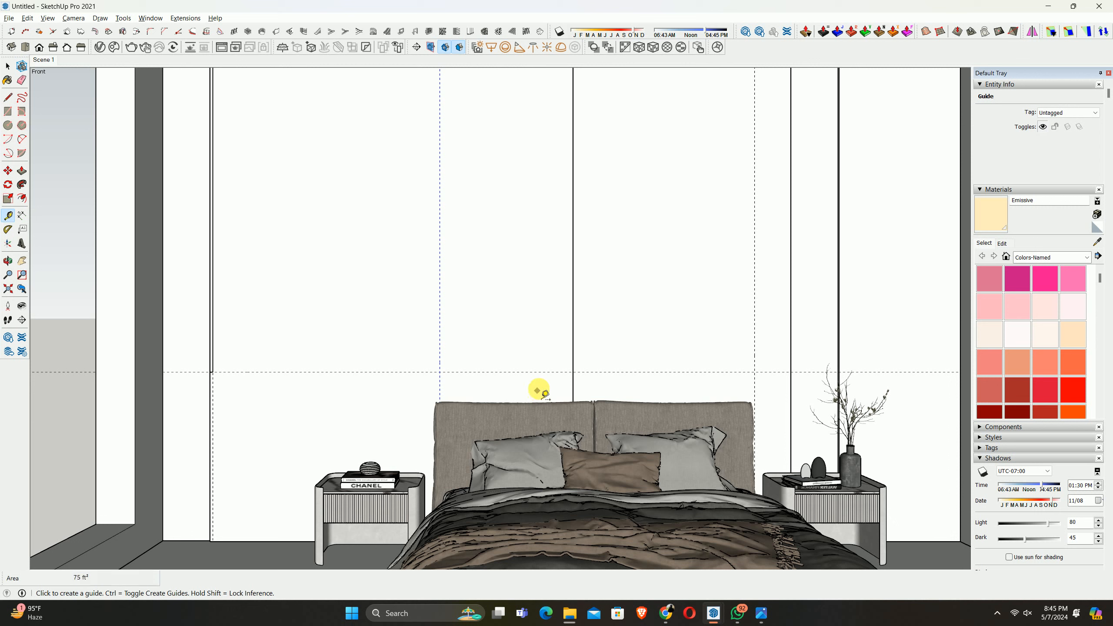
pyautogui.click(839, 356)
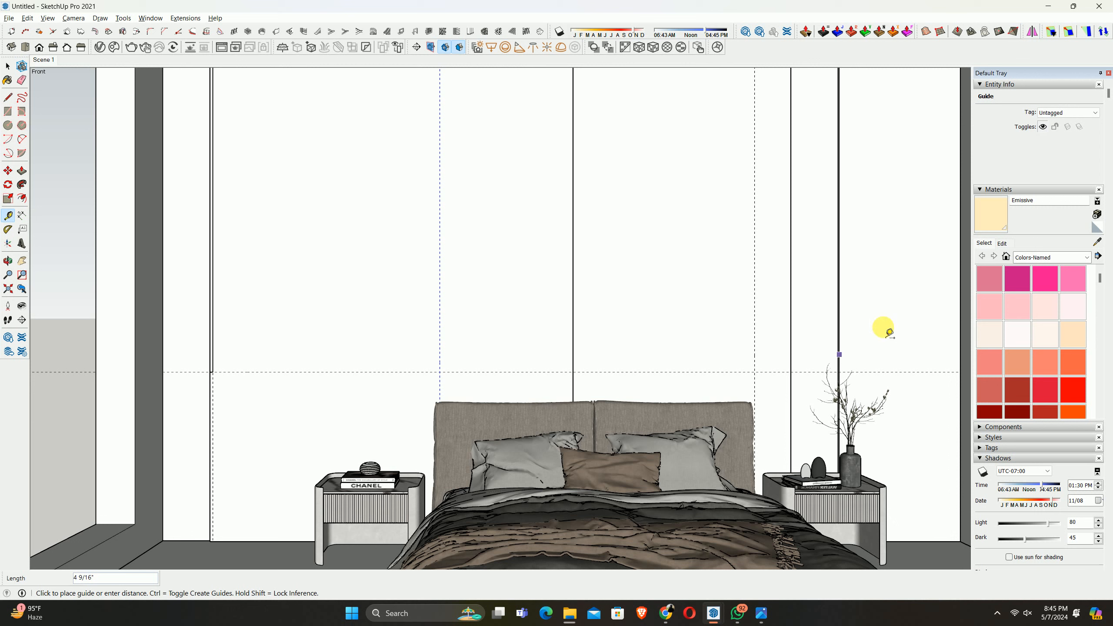
pyautogui.press('space')
pyautogui.scroll(-2, 658, 355)
pyautogui.moveTo(317, 417); pyautogui.dragTo(265, 479, button='middle')
pyautogui.press('t')
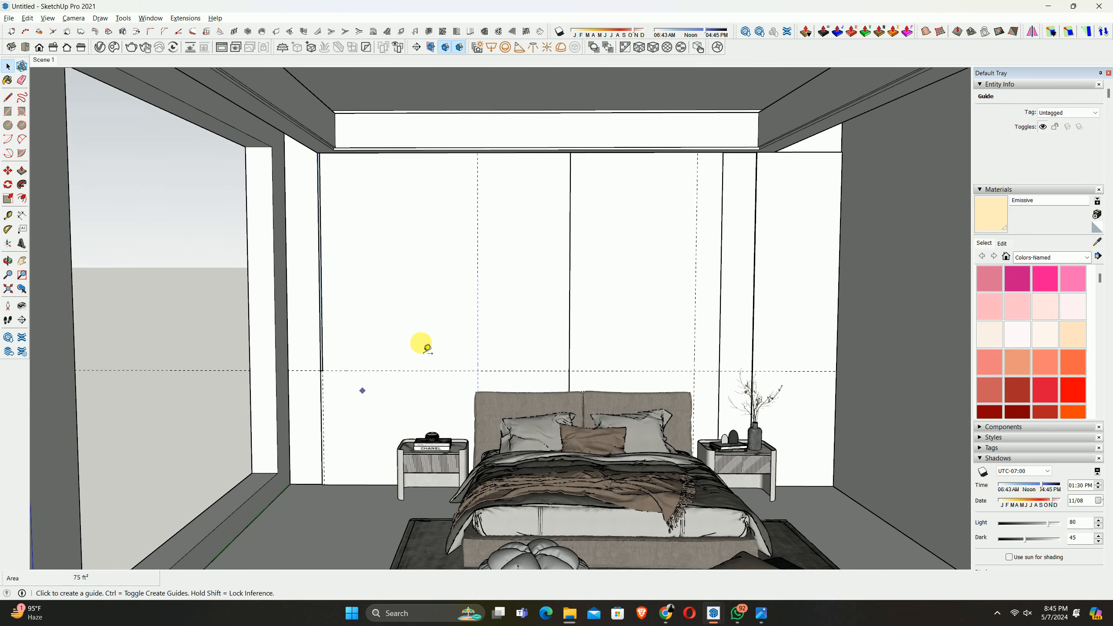
pyautogui.scroll(2, 428, 340)
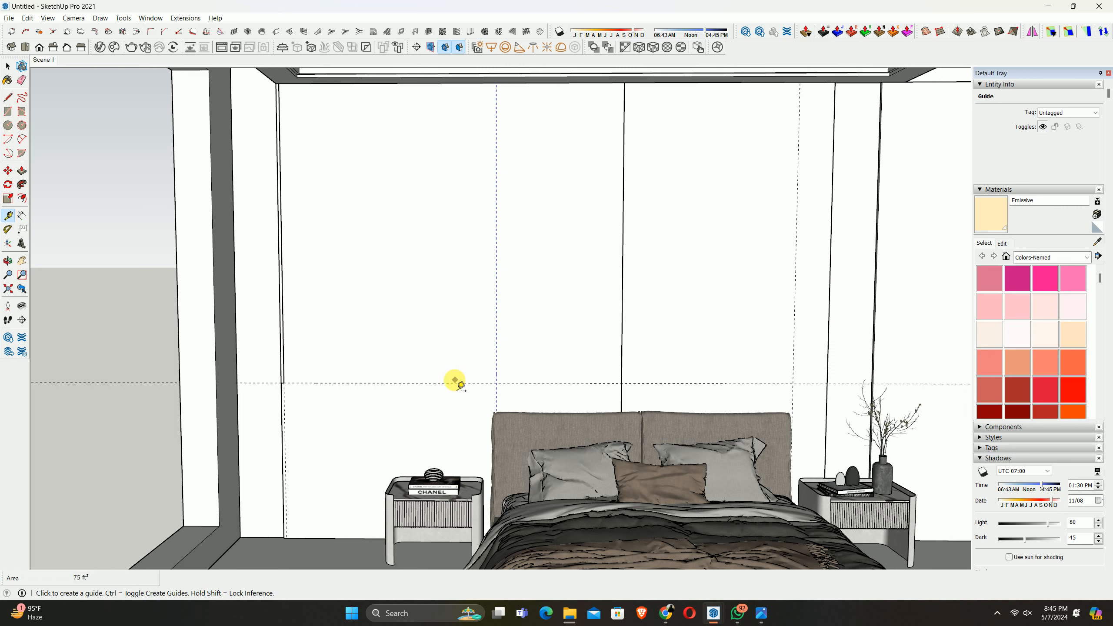
pyautogui.scroll(-2, 316, 346)
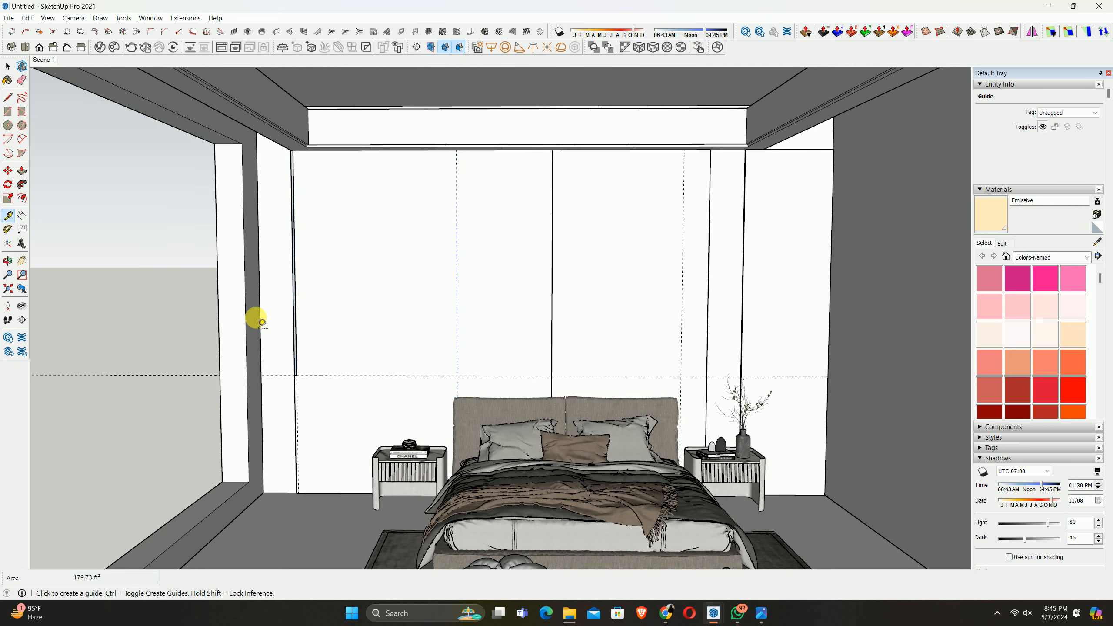
pyautogui.click(245, 303)
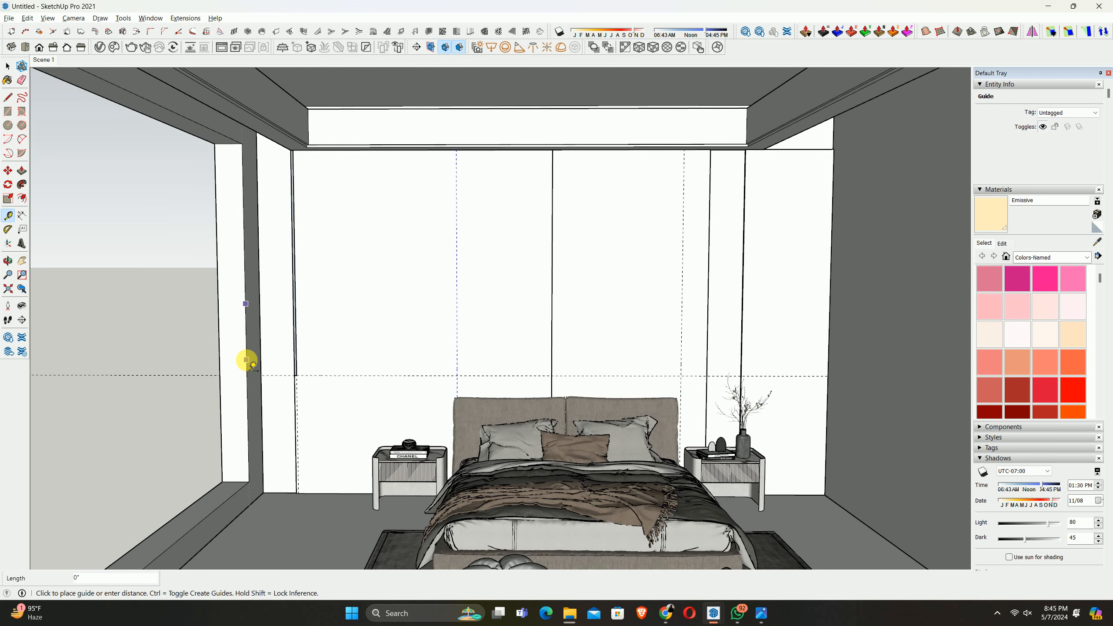
pyautogui.press('space')
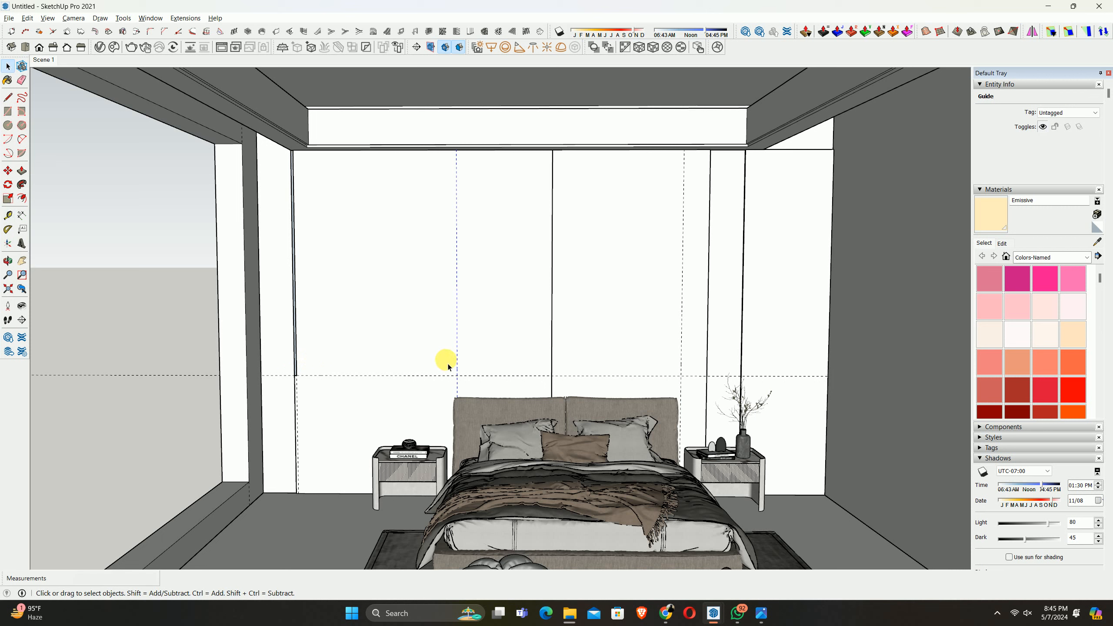
# Select the narrow slat face with its edges and make it a component with the default settings
pyautogui.scroll(5, 292, 377)
pyautogui.scroll(3, 292, 403)
pyautogui.click(288, 386)
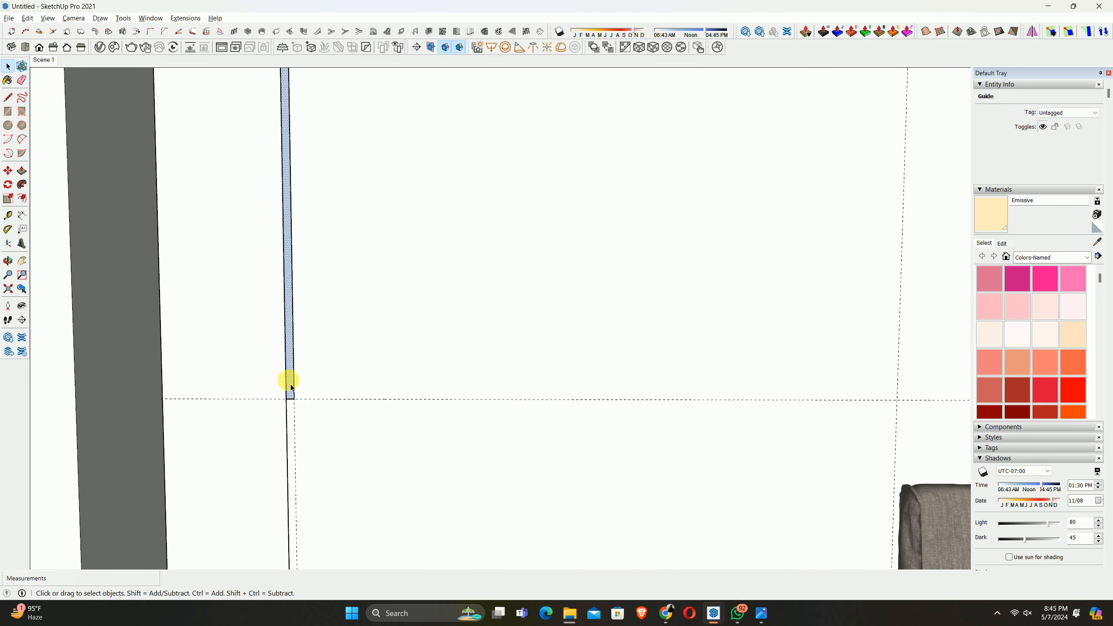
pyautogui.scroll(1, 289, 379)
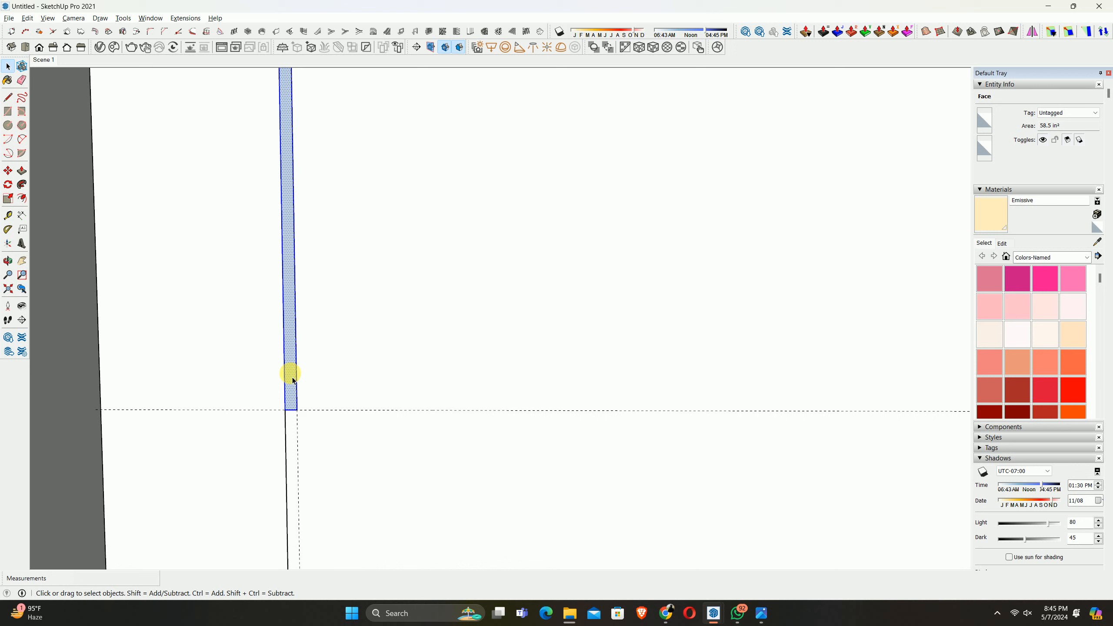
pyautogui.doubleClick(291, 375)
pyautogui.rightClick(292, 376)
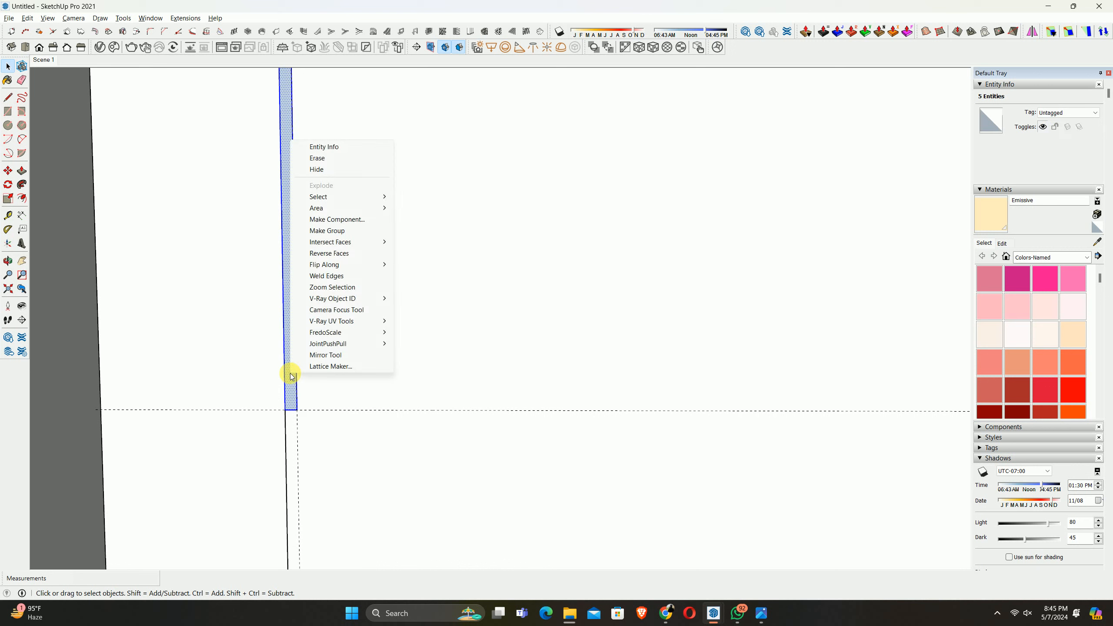
pyautogui.click(341, 219)
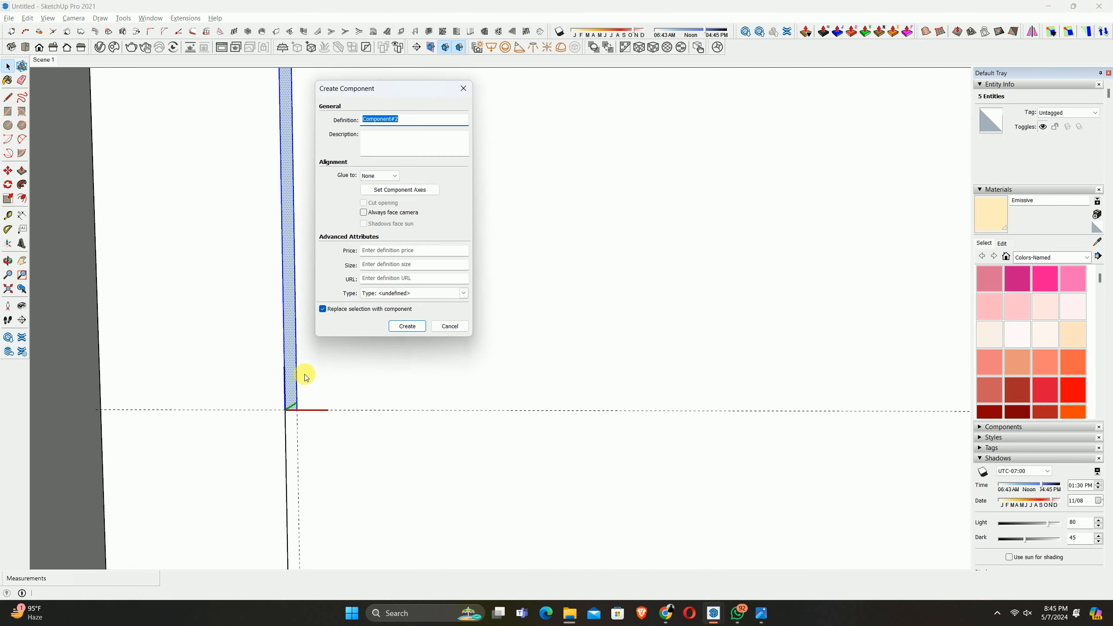
pyautogui.click(410, 328)
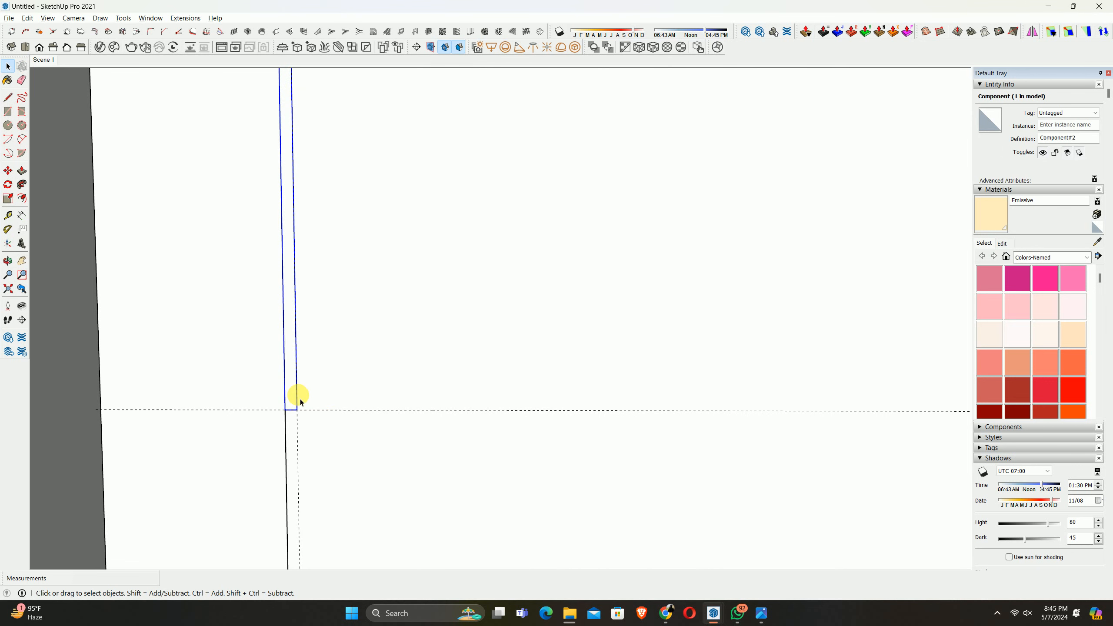
# Copy the slat component 3/4" along the wall so the copy sits directly against the first slat's inner edge
pyautogui.scroll(3, 289, 405)
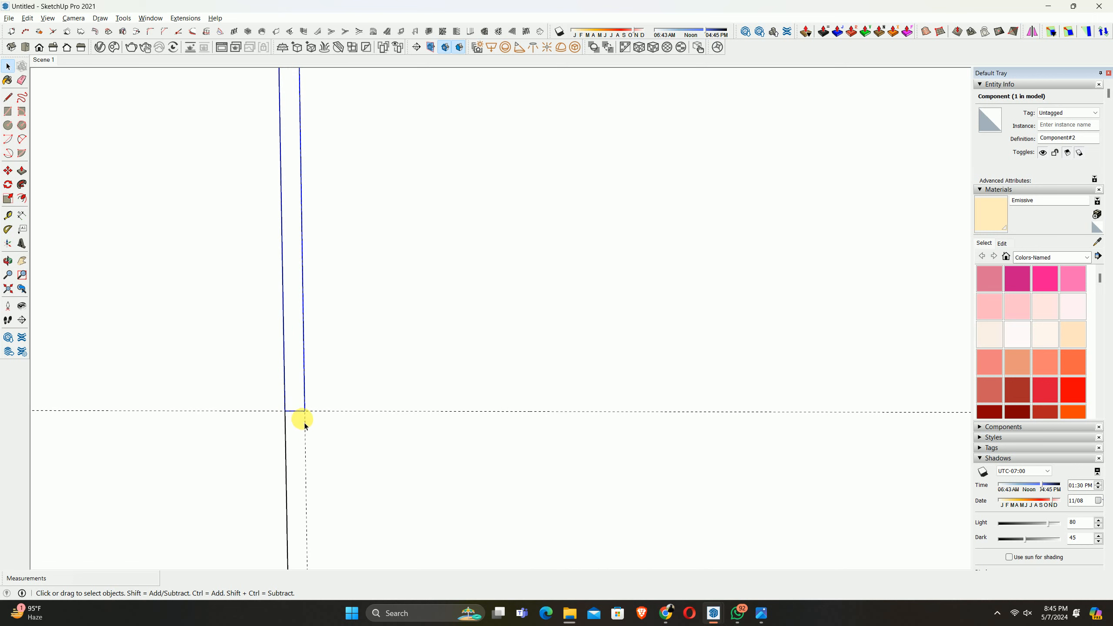
pyautogui.press('m')
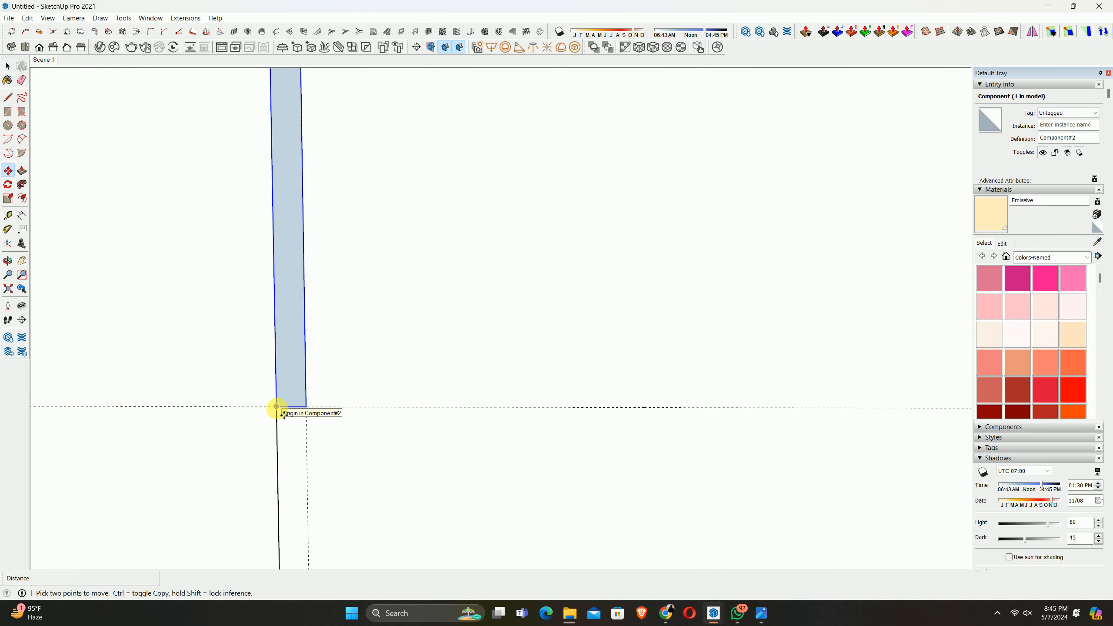
pyautogui.click(276, 406)
pyautogui.press('ctrl')
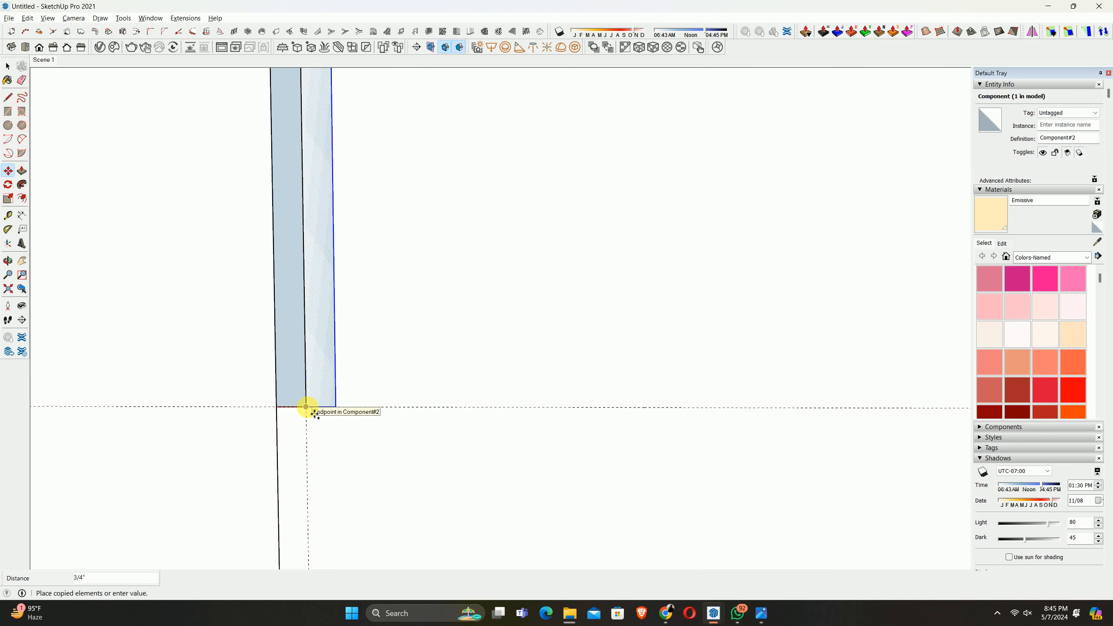
pyautogui.click(307, 407)
# Switch to the reference photo, examine the gap between the fluted panel's slats, and return to the SketchUp model
pyautogui.click(762, 613)
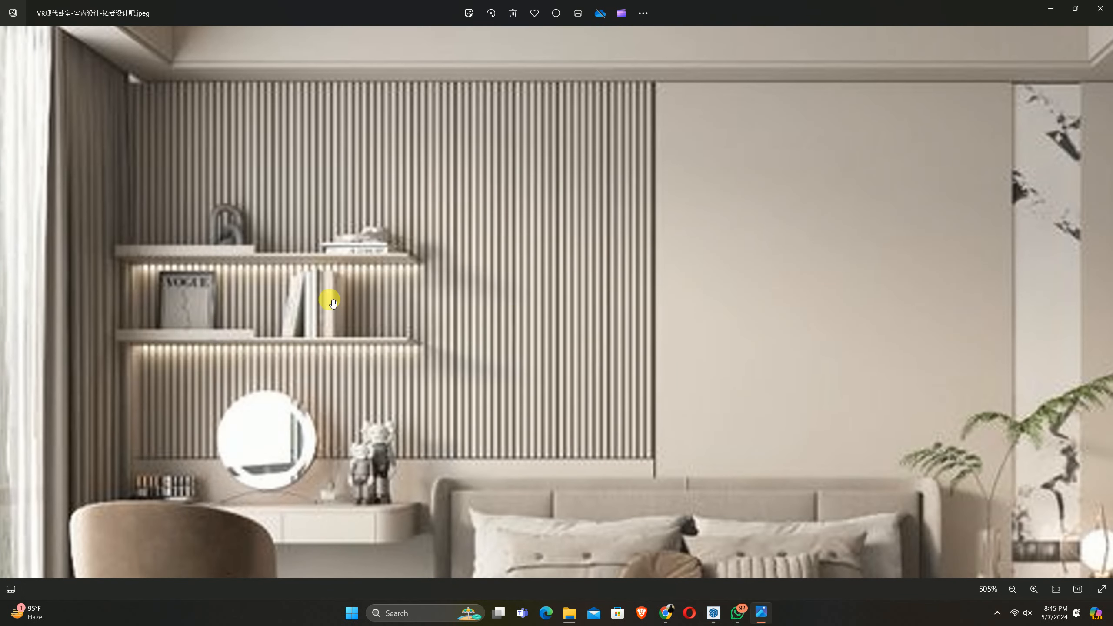
pyautogui.scroll(10, 156, 460)
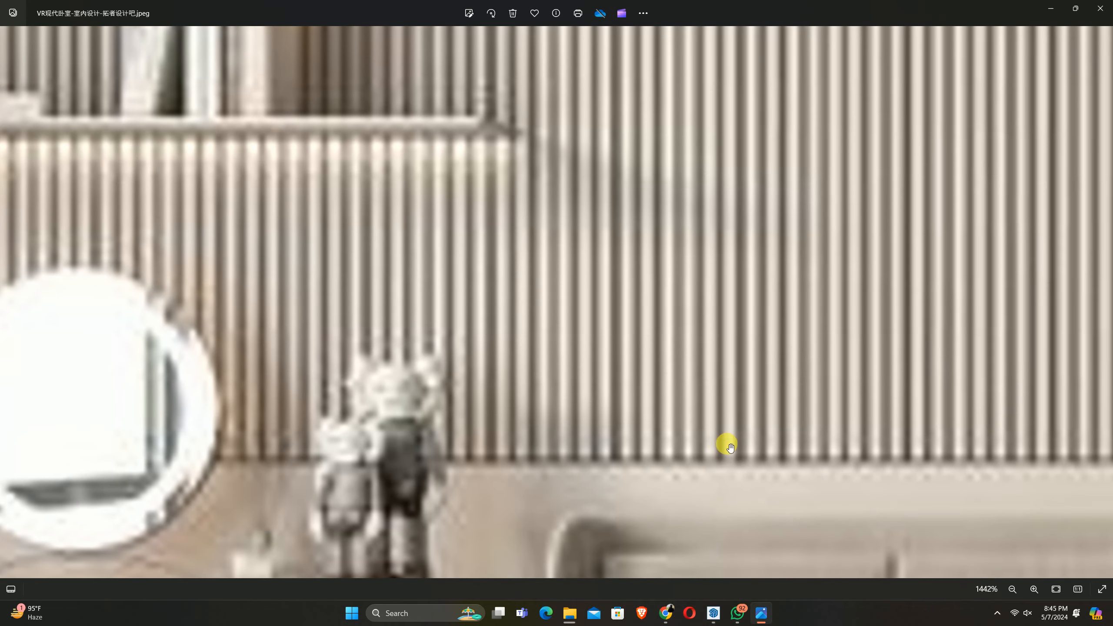
pyautogui.scroll(-6, 740, 447)
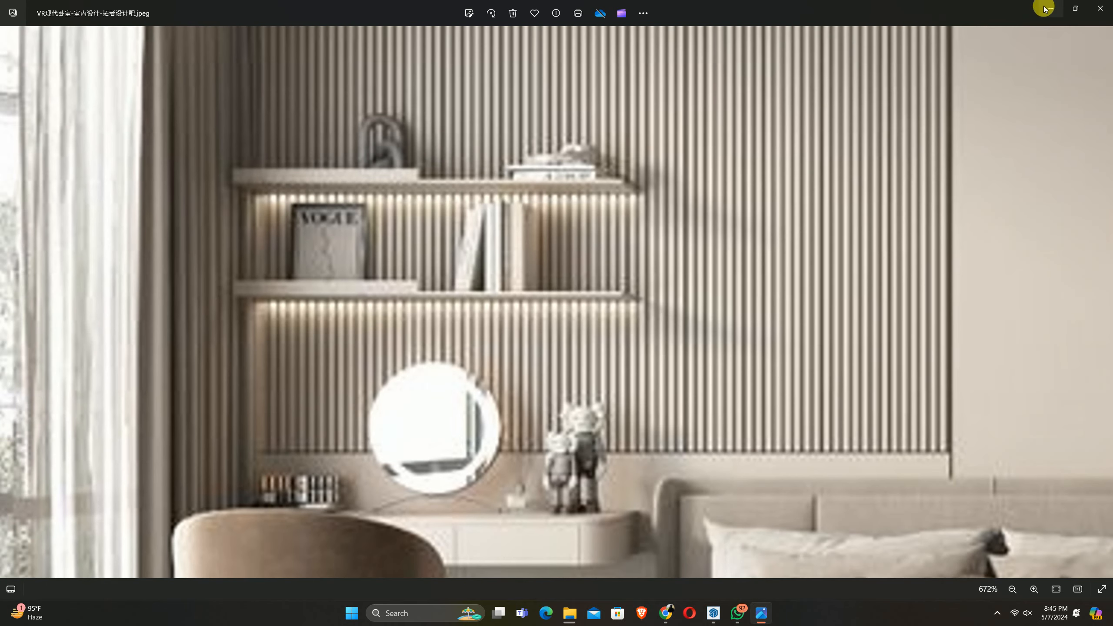
pyautogui.click(1042, 9)
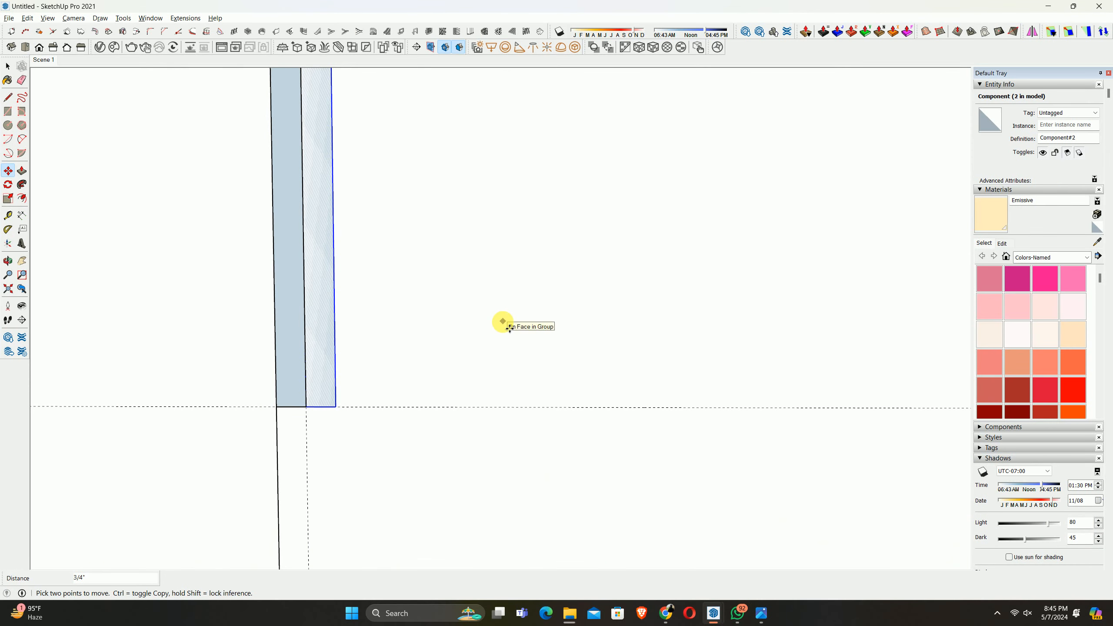
# Move the copied slat .25" away from the first slat along the wall
pyautogui.scroll(2, 325, 420)
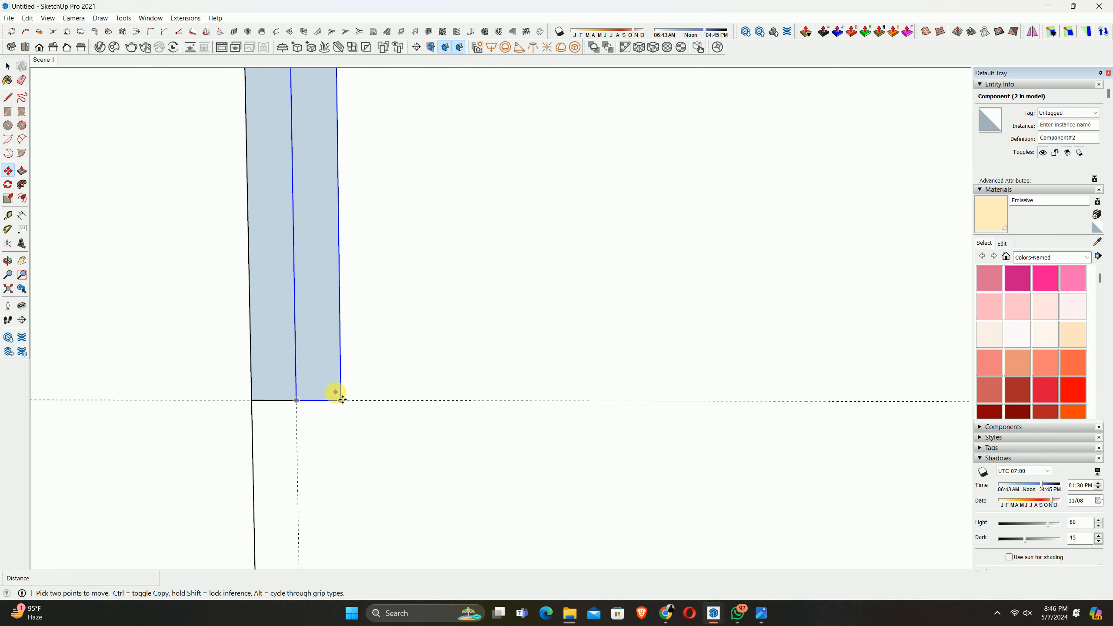
pyautogui.click(296, 401)
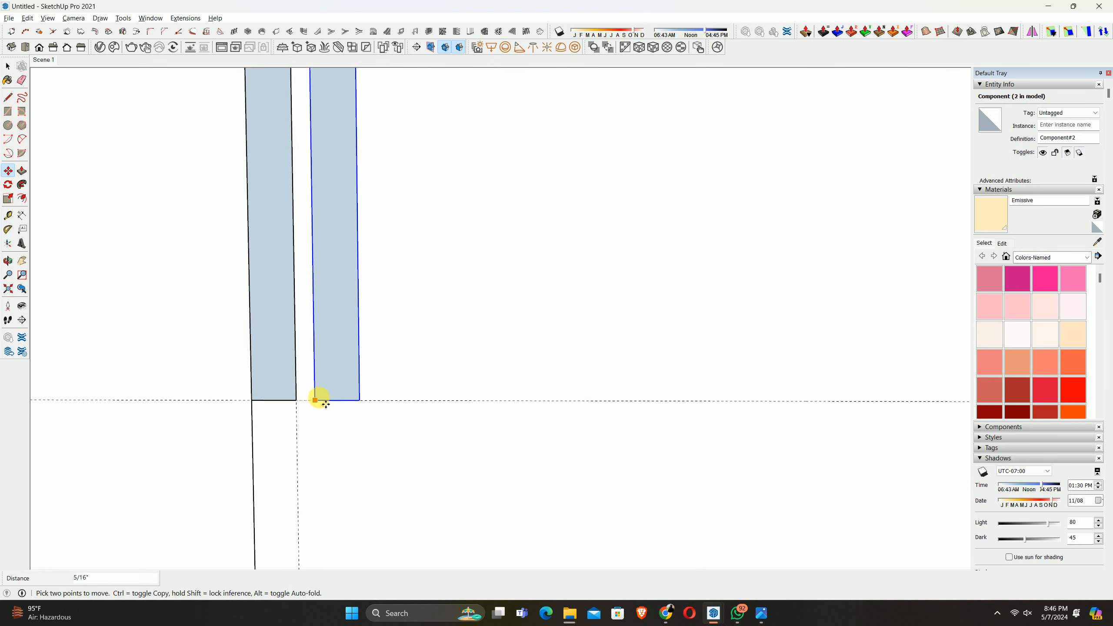
pyautogui.write('.25')
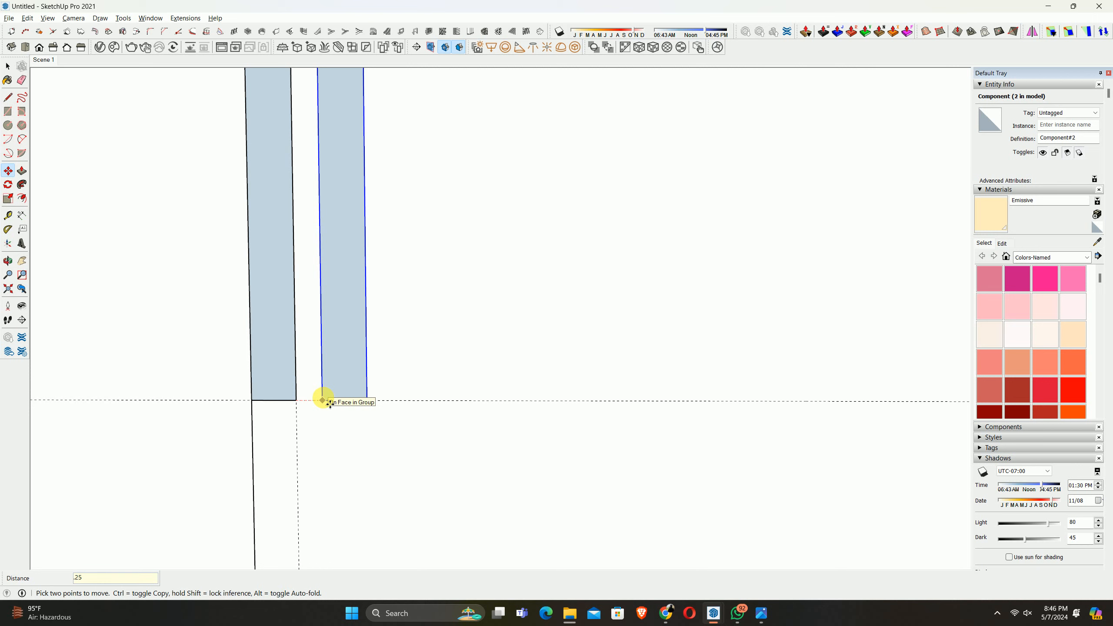
pyautogui.press('Return')
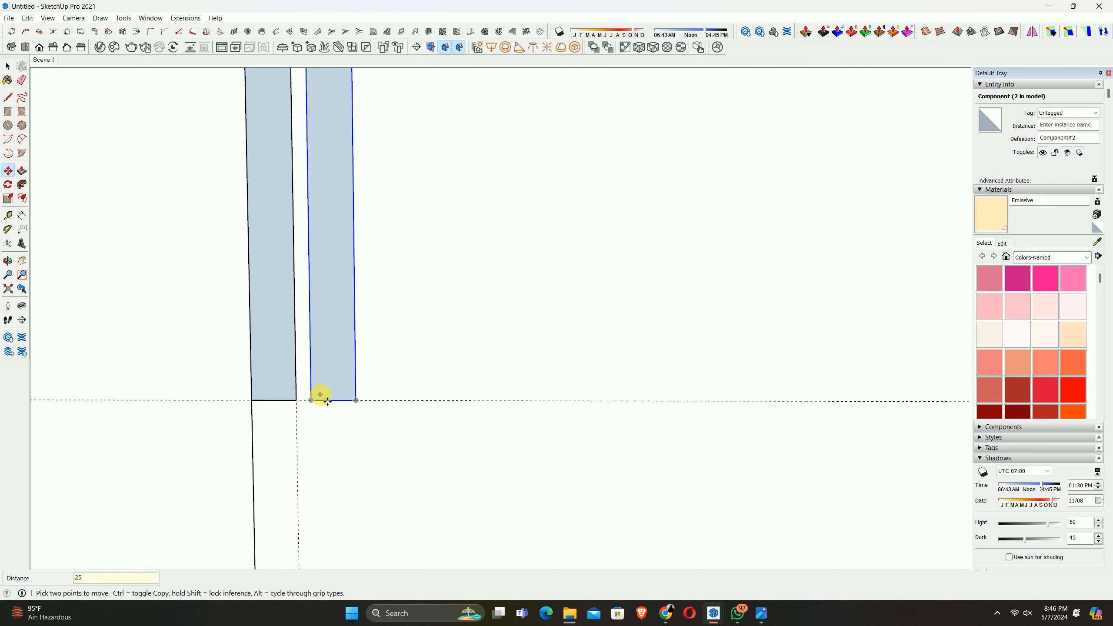
# Select both slat components and make them a group
pyautogui.press('space')
pyautogui.scroll(-2, 328, 399)
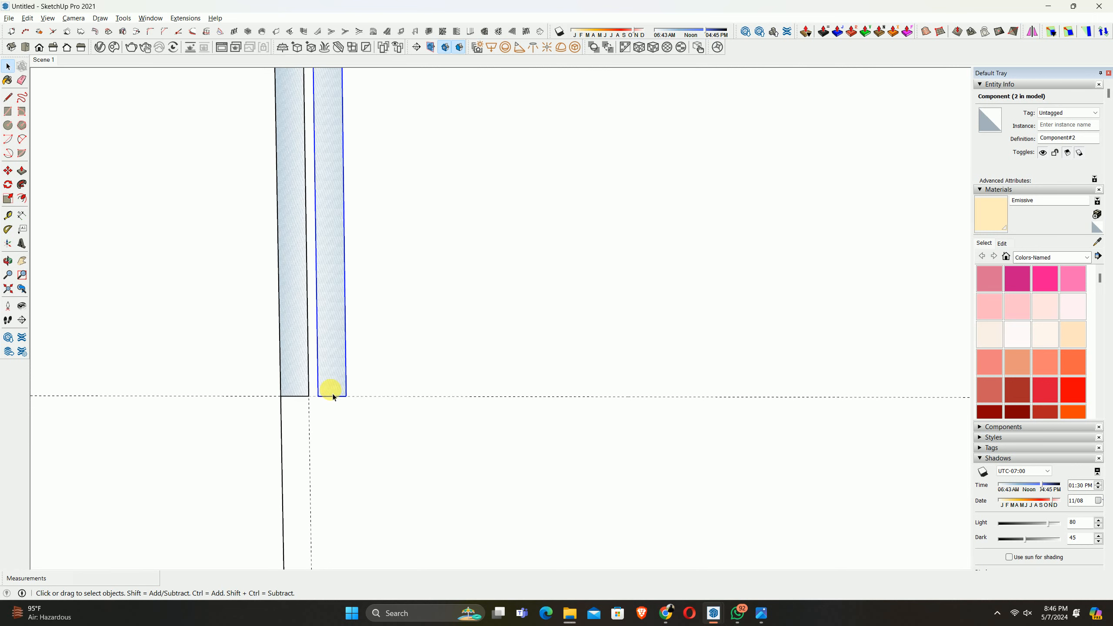
pyautogui.keyDown('shift'); pyautogui.click(296, 362); pyautogui.keyUp('shift')
pyautogui.rightClick(301, 357)
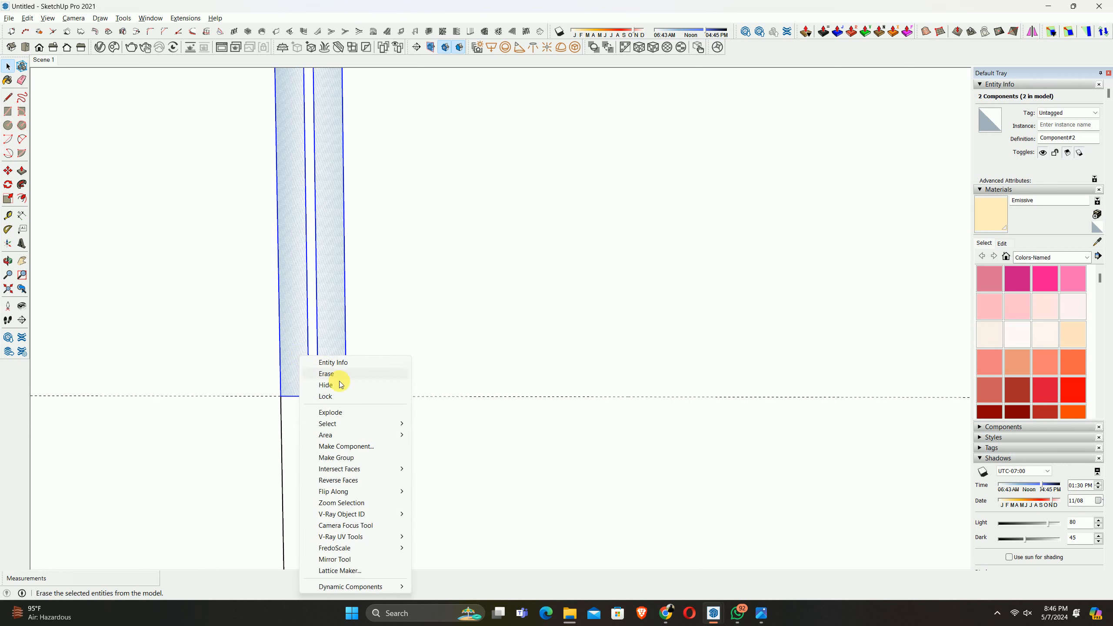
pyautogui.click(346, 458)
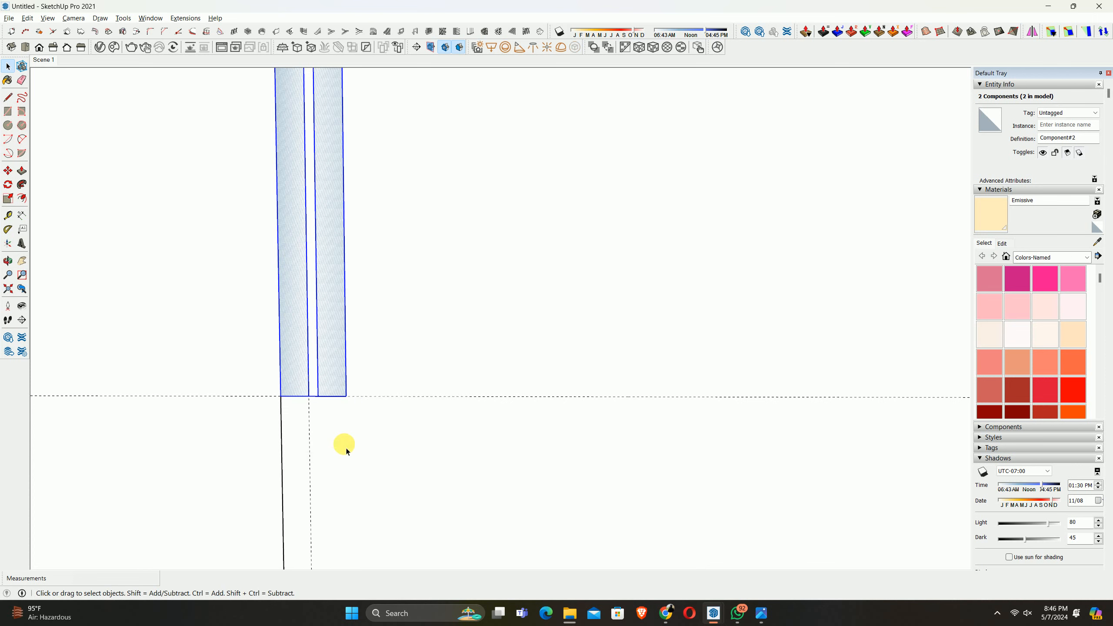
pyautogui.scroll(-5, 330, 366)
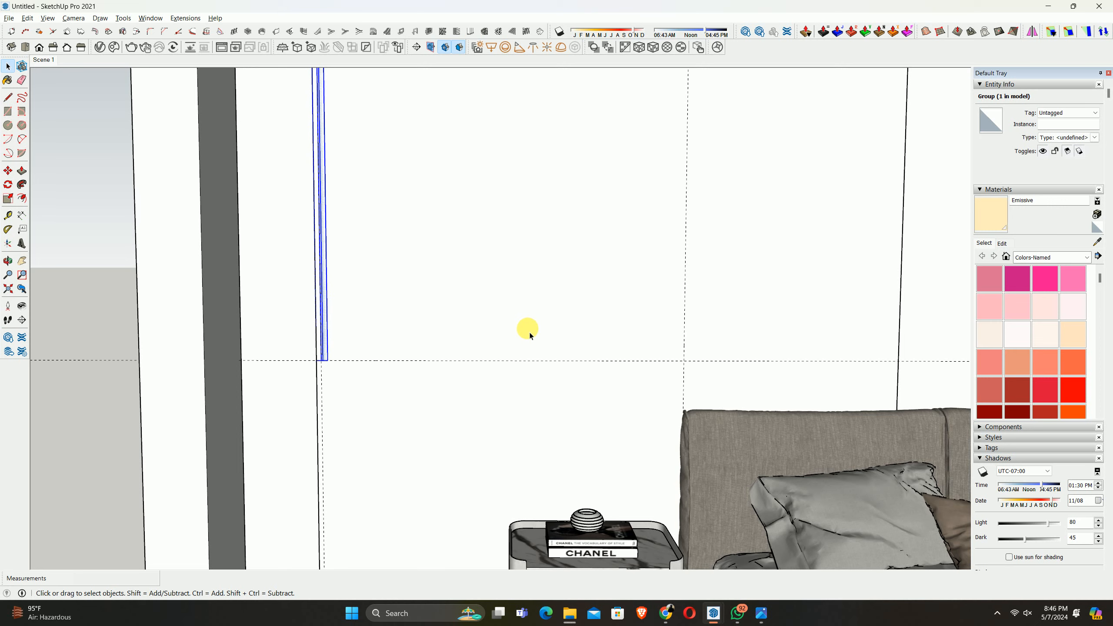
pyautogui.scroll(3, 466, 323)
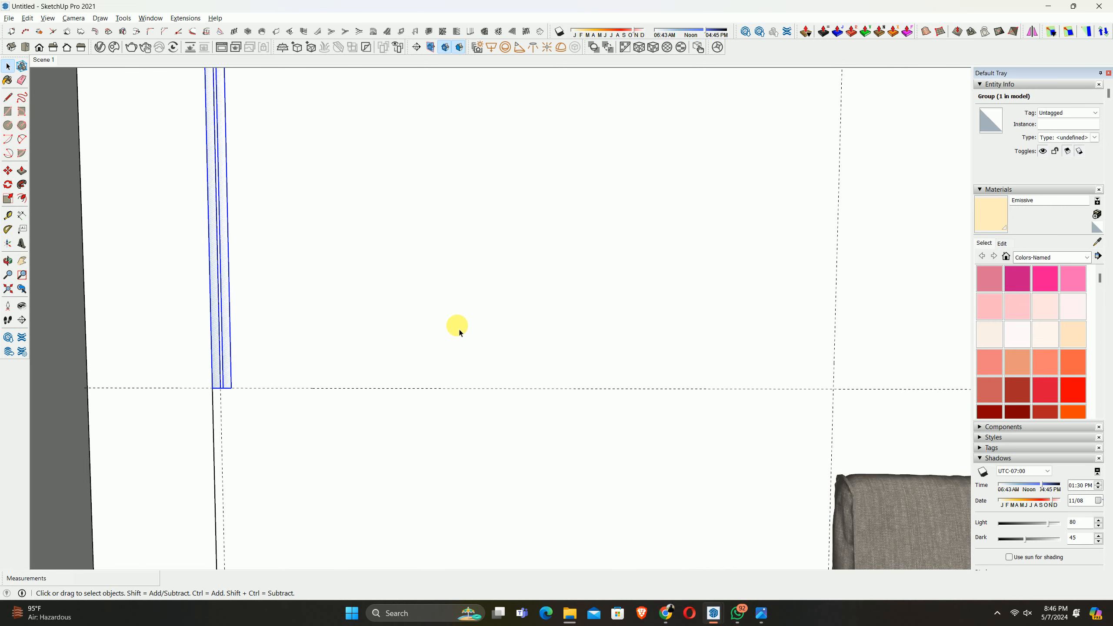
pyautogui.doubleClick(229, 363)
pyautogui.scroll(-2, 228, 363)
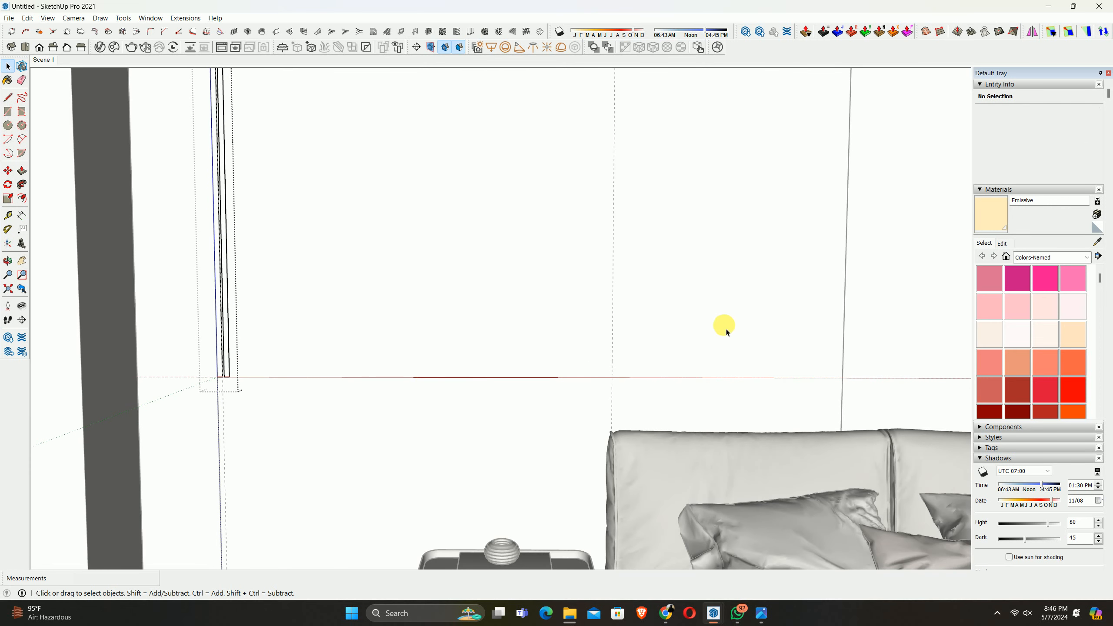
pyautogui.scroll(4, 232, 373)
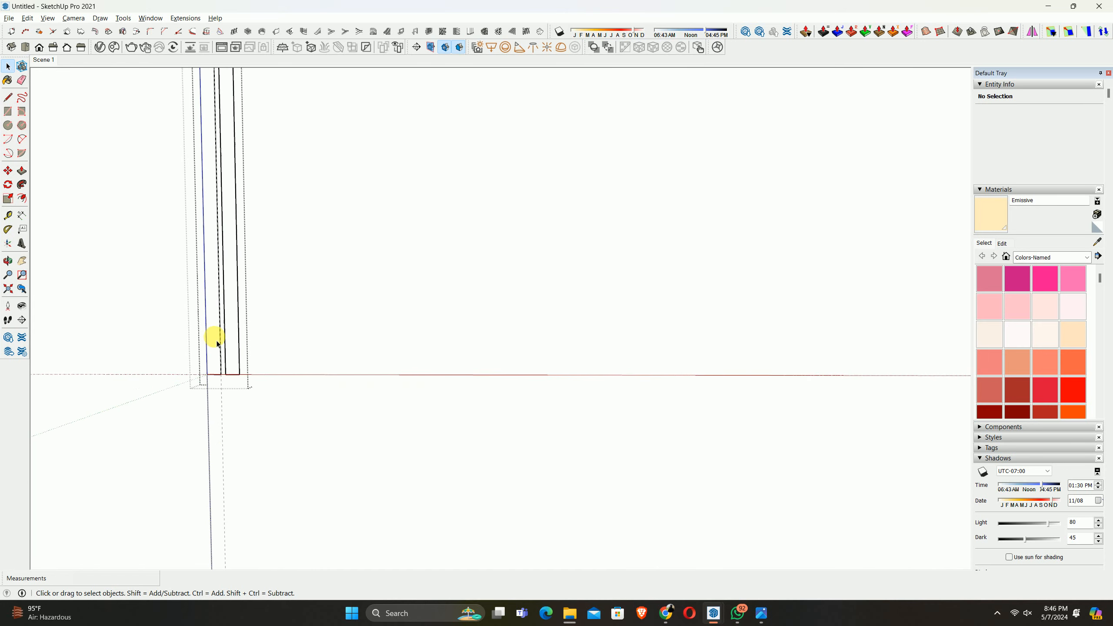
pyautogui.click(240, 376)
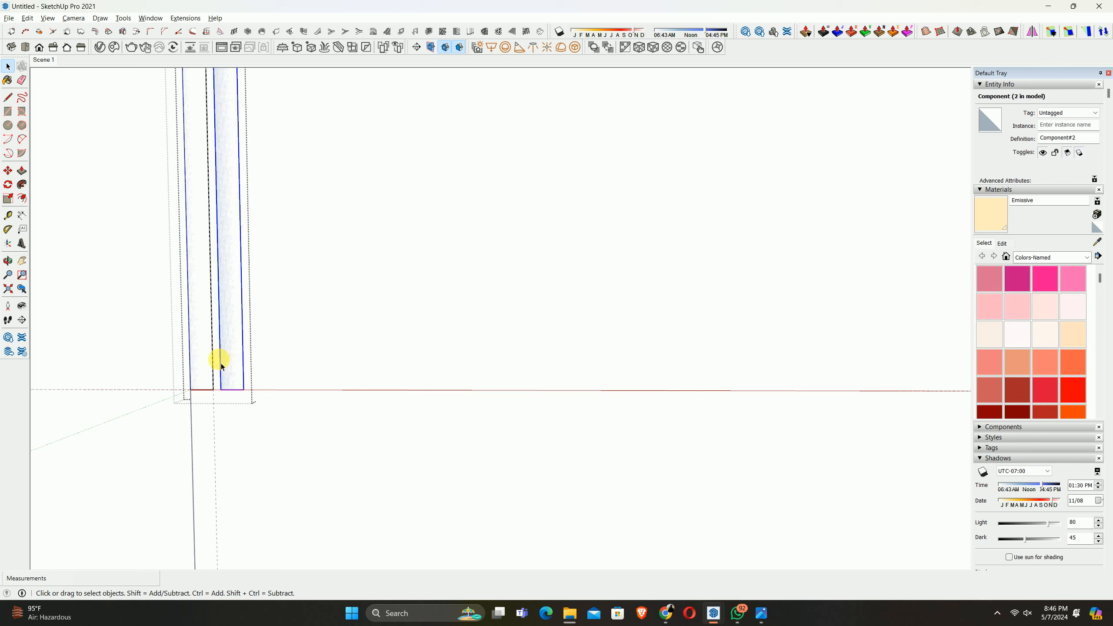
pyautogui.press('Escape')
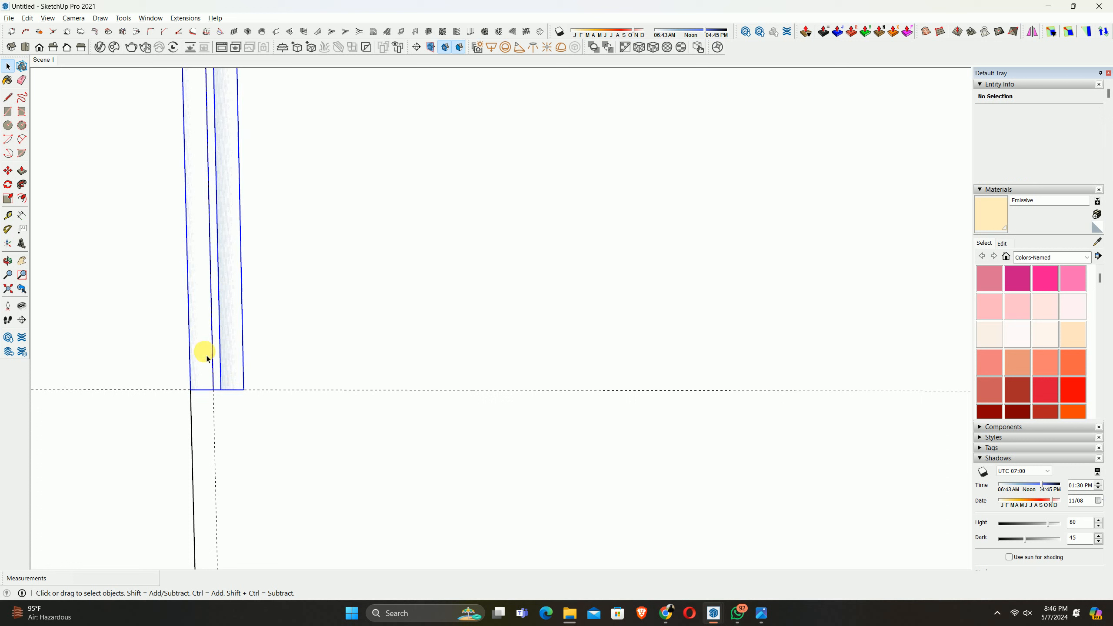
pyautogui.click(207, 358)
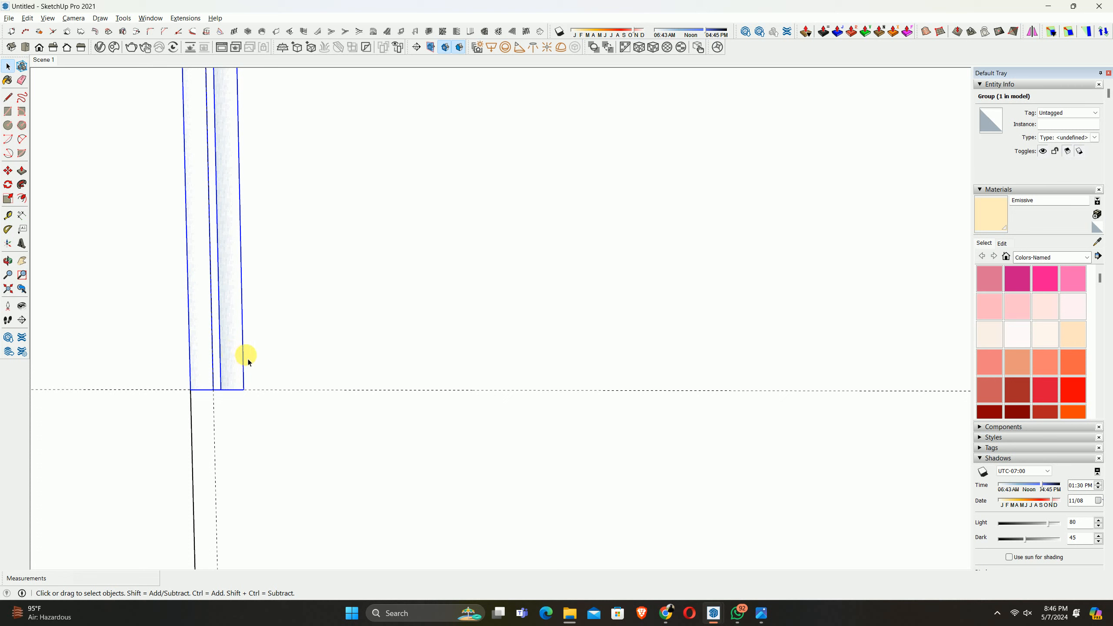
# Inside the slat group, array the second slat along the back wall panel with a multiplier of x90
pyautogui.doubleClick(231, 363)
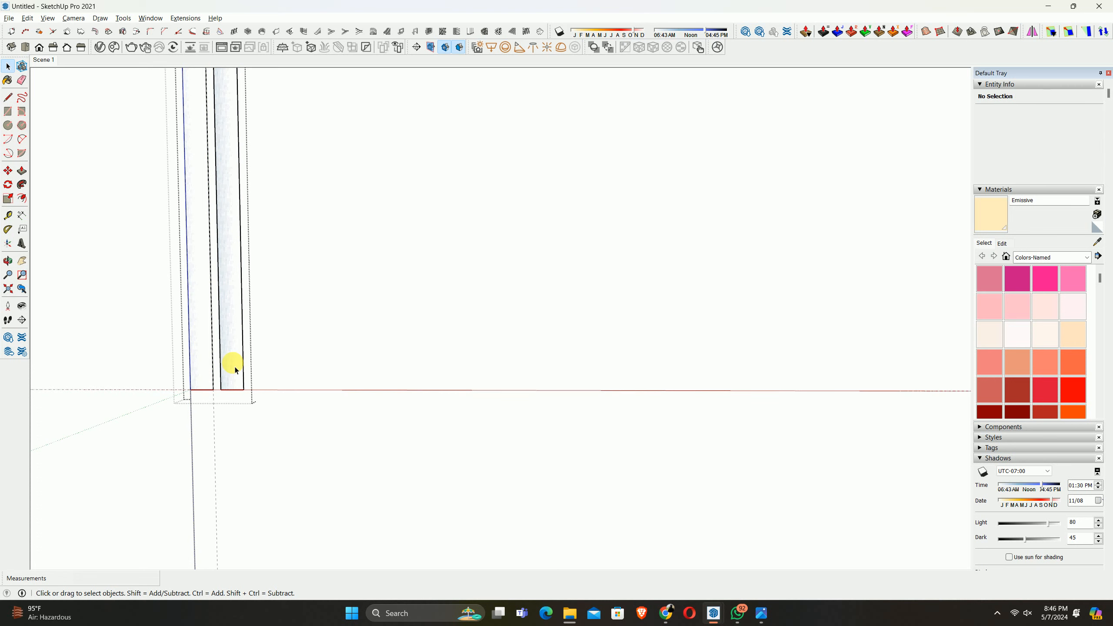
pyautogui.click(234, 370)
pyautogui.scroll(2, 229, 373)
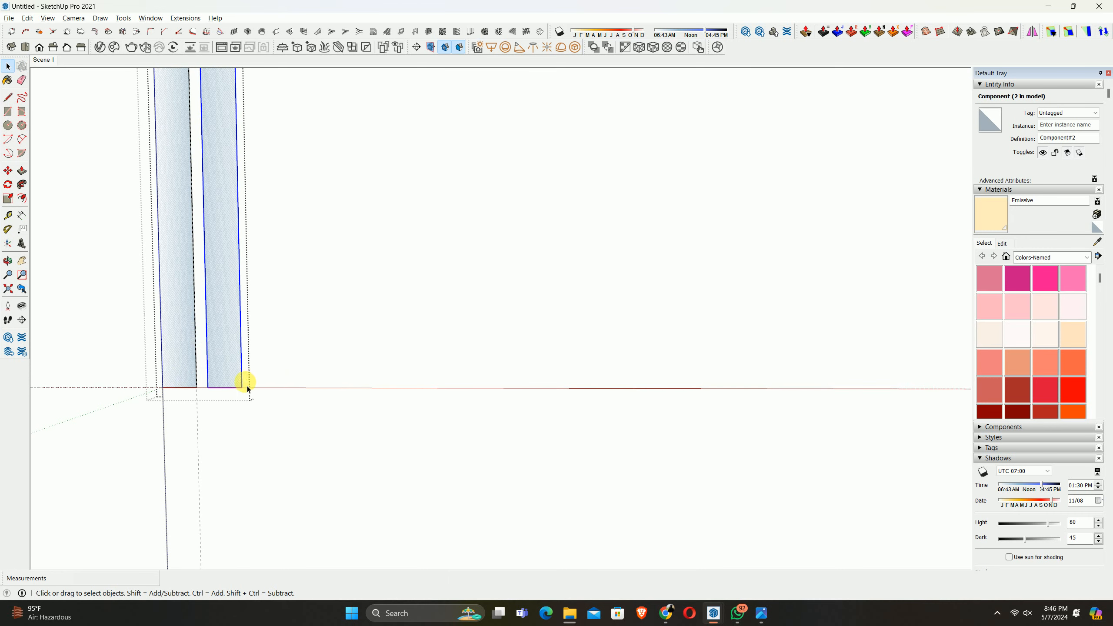
pyautogui.press('m')
pyautogui.scroll(1, 211, 397)
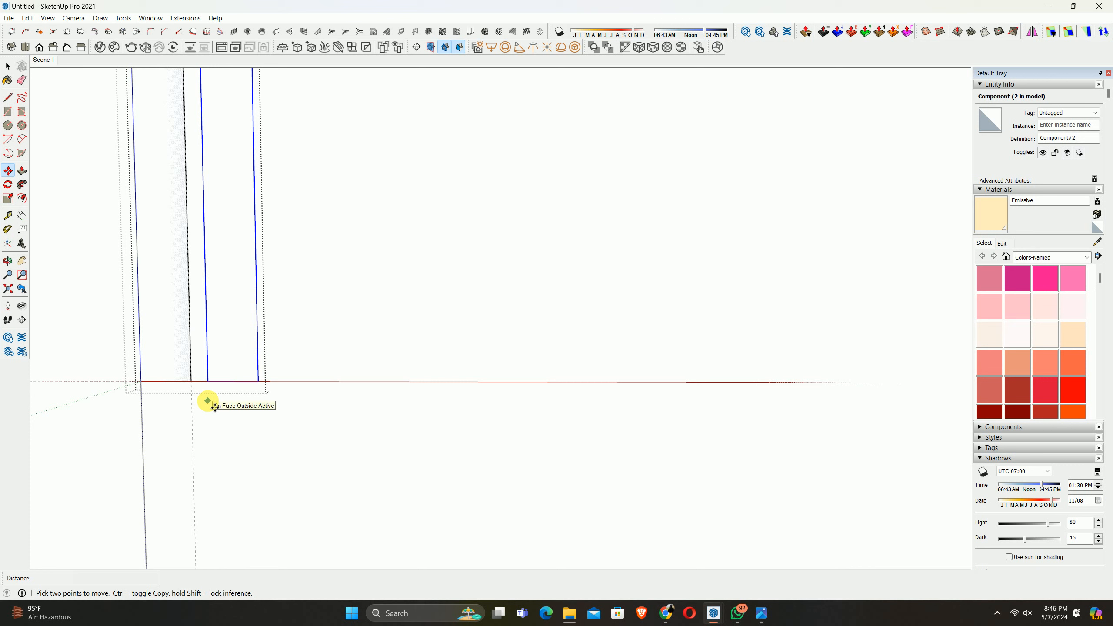
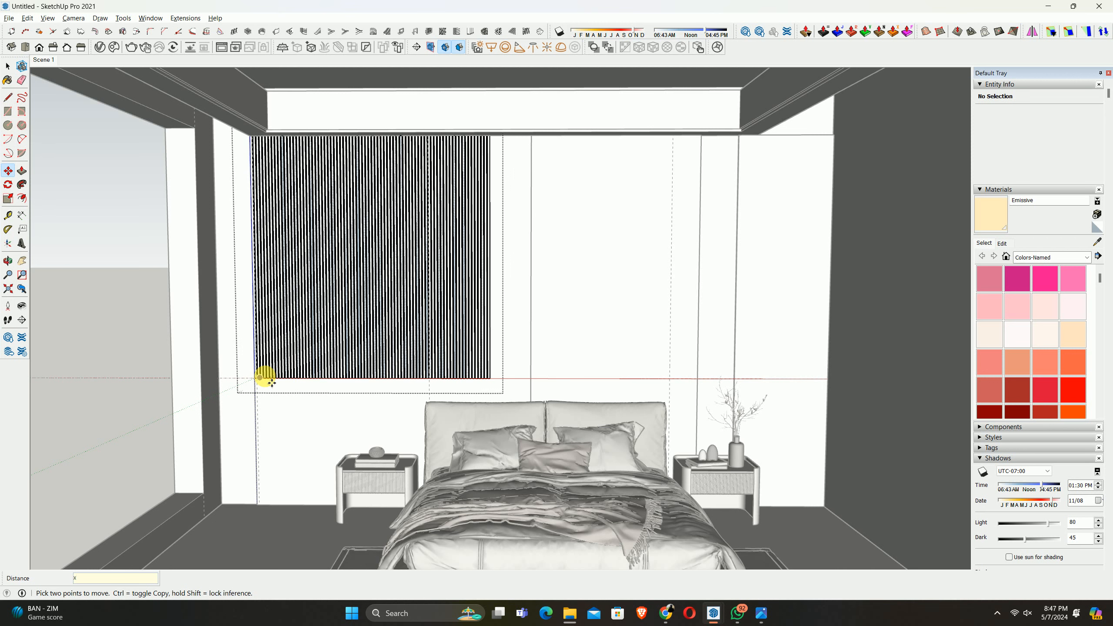
pyautogui.write('x90')
pyautogui.press('Return')
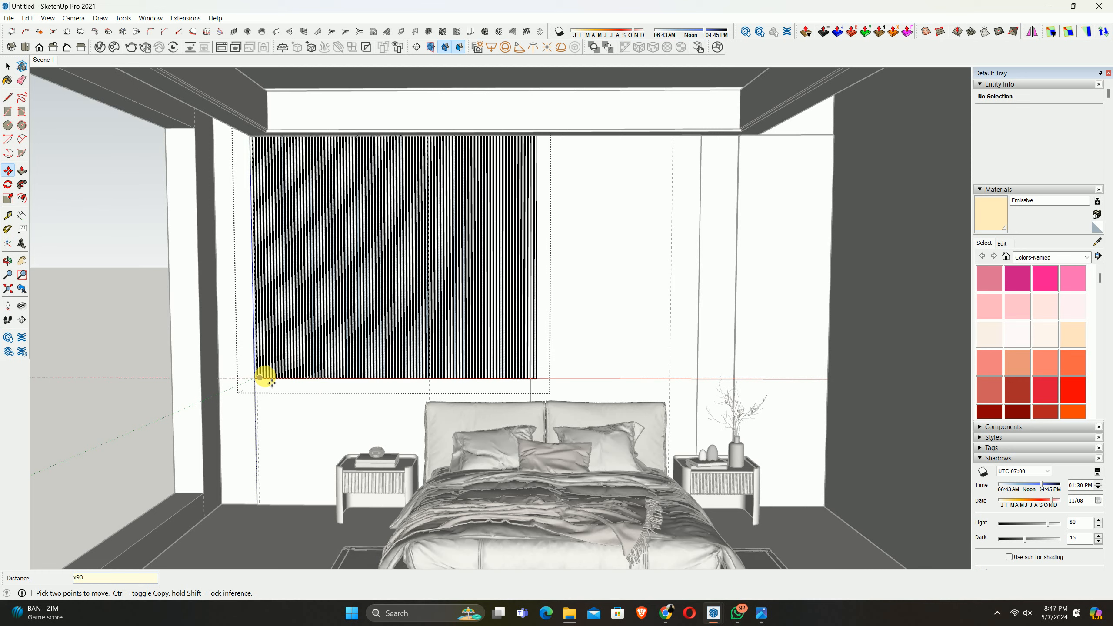
# Delete the two surplus slats extending past the fluted panel's edge above the bed, and leave the slat group
pyautogui.scroll(10, 520, 379)
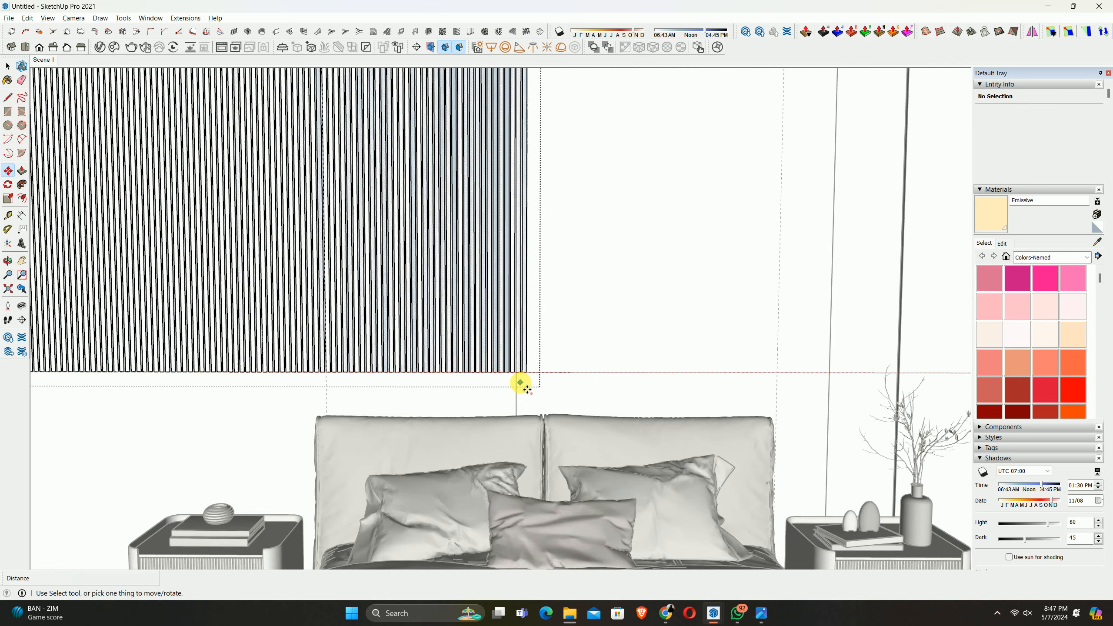
pyautogui.press('space')
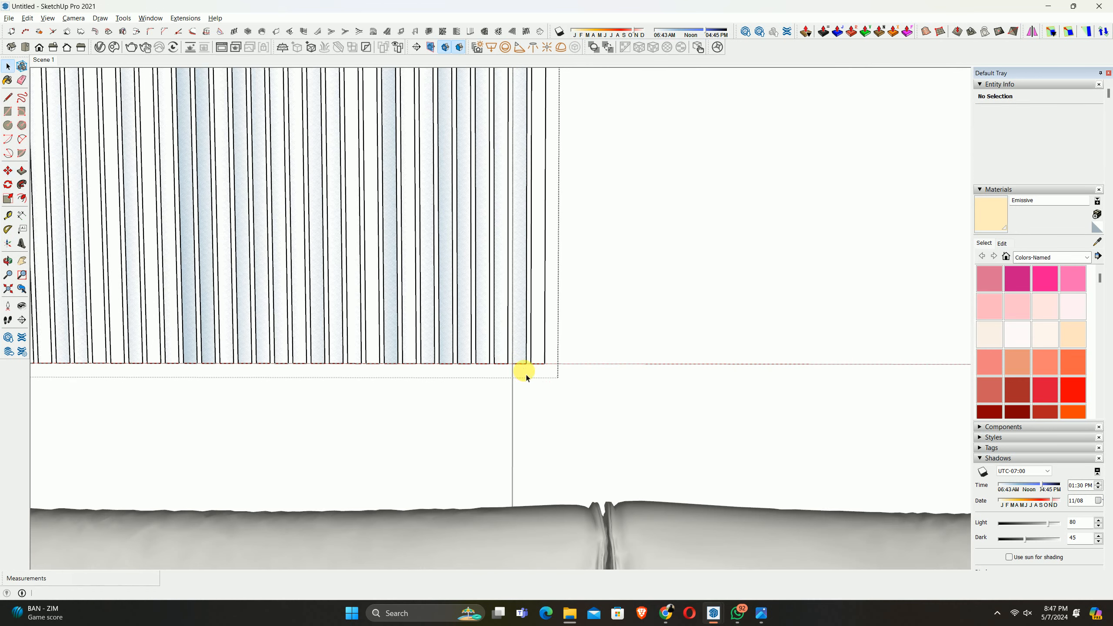
pyautogui.scroll(4, 524, 372)
pyautogui.keyDown('shift'); pyautogui.click(567, 363); pyautogui.keyUp('shift')
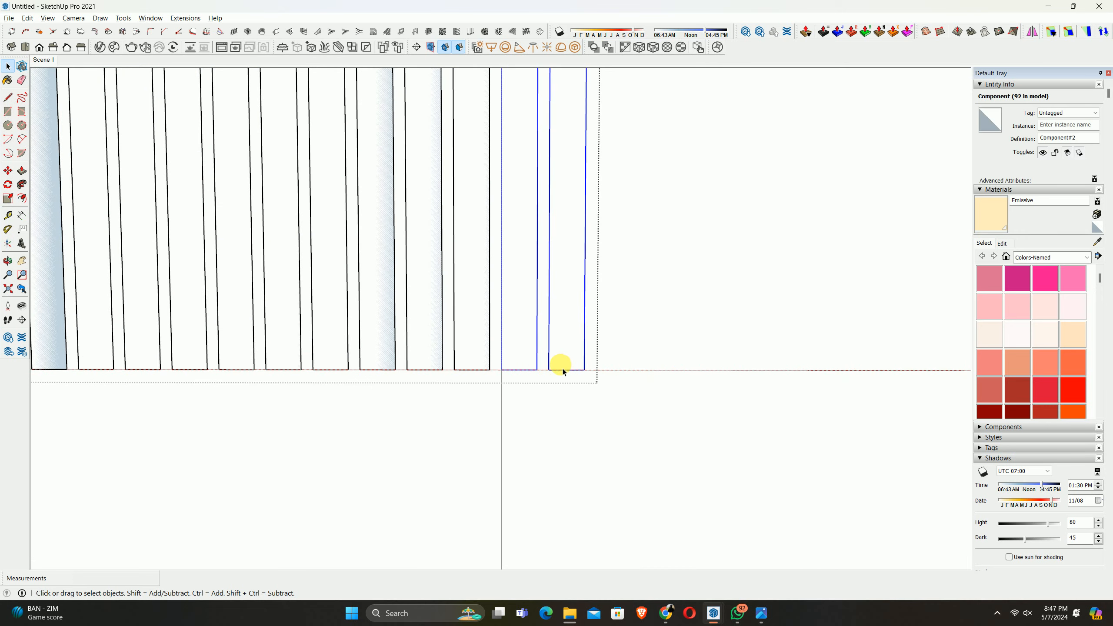
pyautogui.press('Delete')
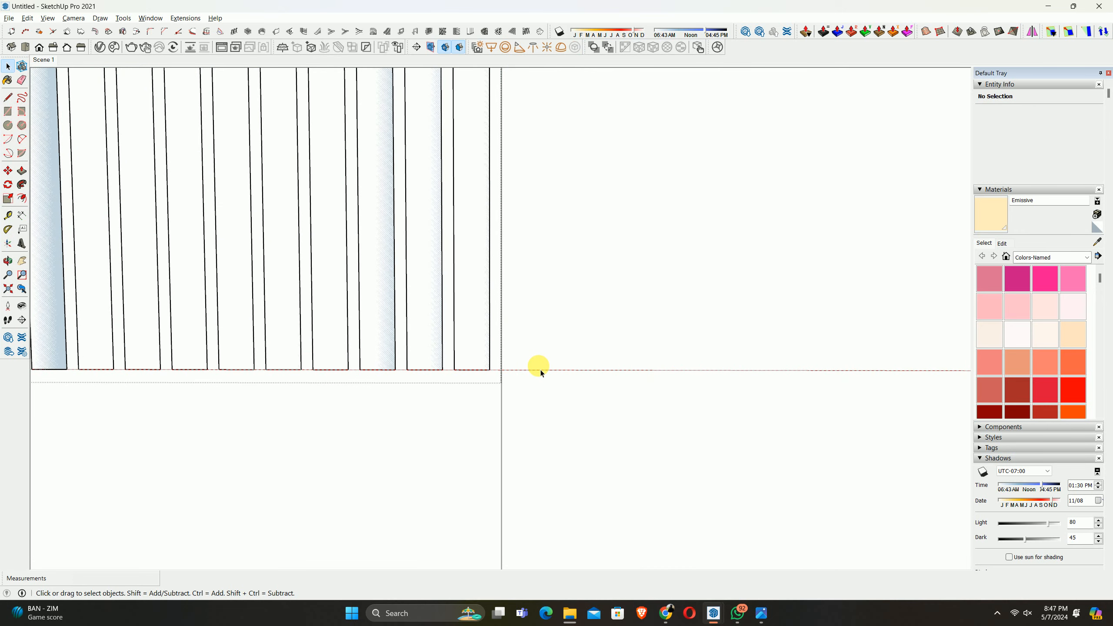
pyautogui.scroll(-10, 541, 373)
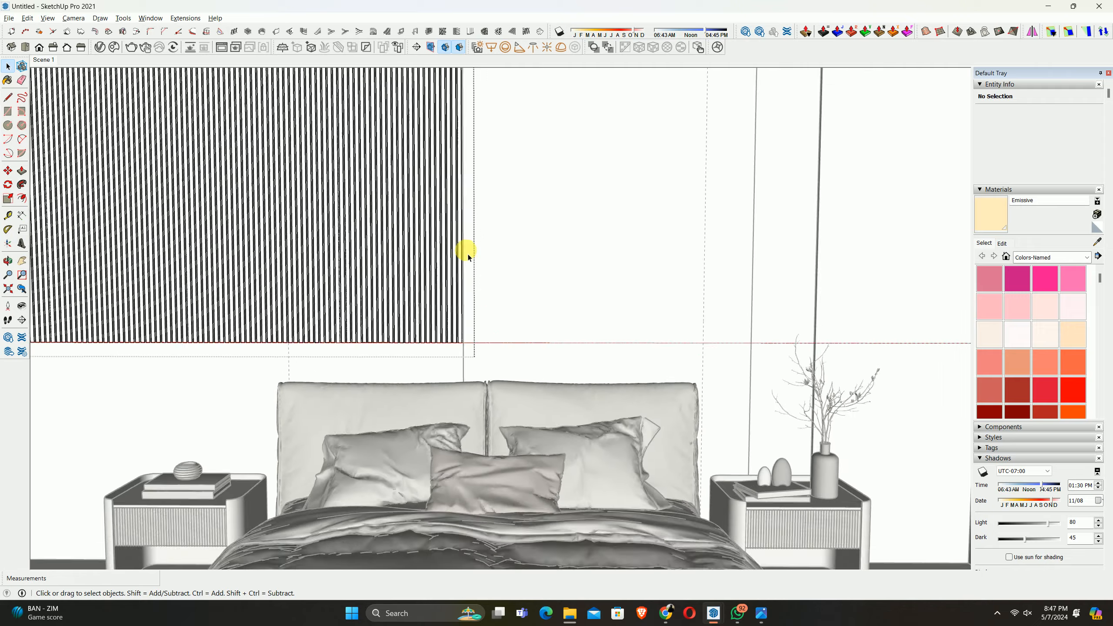
pyautogui.scroll(-5, 445, 302)
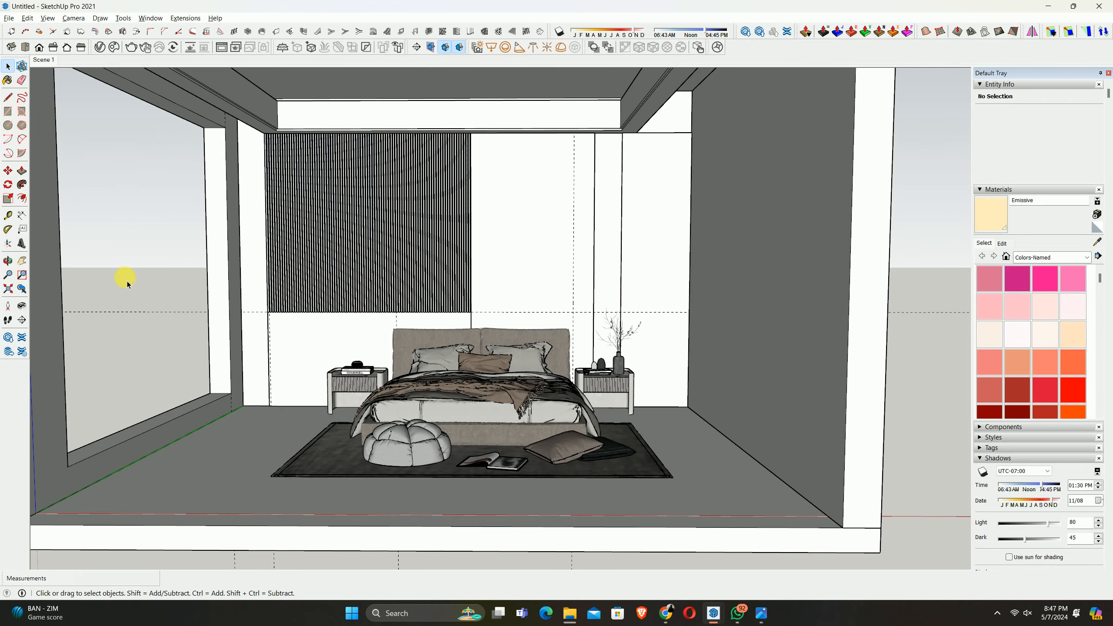
# Restore the Scene 1 camera view of the bedroom and start a V-Ray render
pyautogui.moveTo(124, 278); pyautogui.dragTo(149, 343, button='middle')
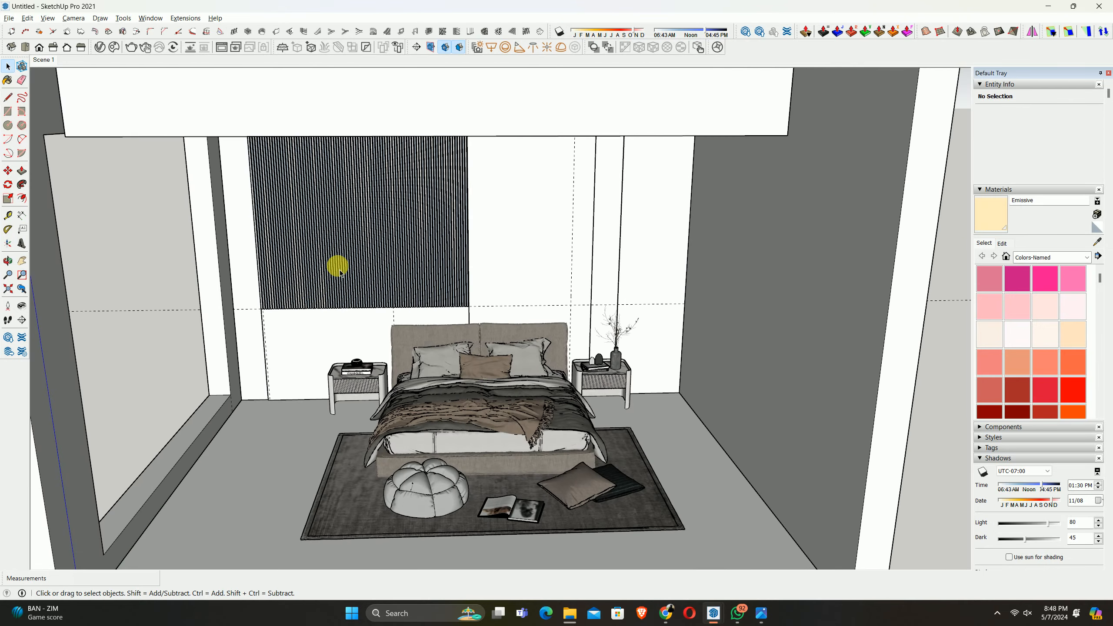
pyautogui.scroll(4, 342, 280)
pyautogui.moveTo(349, 297); pyautogui.dragTo(320, 260, button='middle')
pyautogui.click(50, 61)
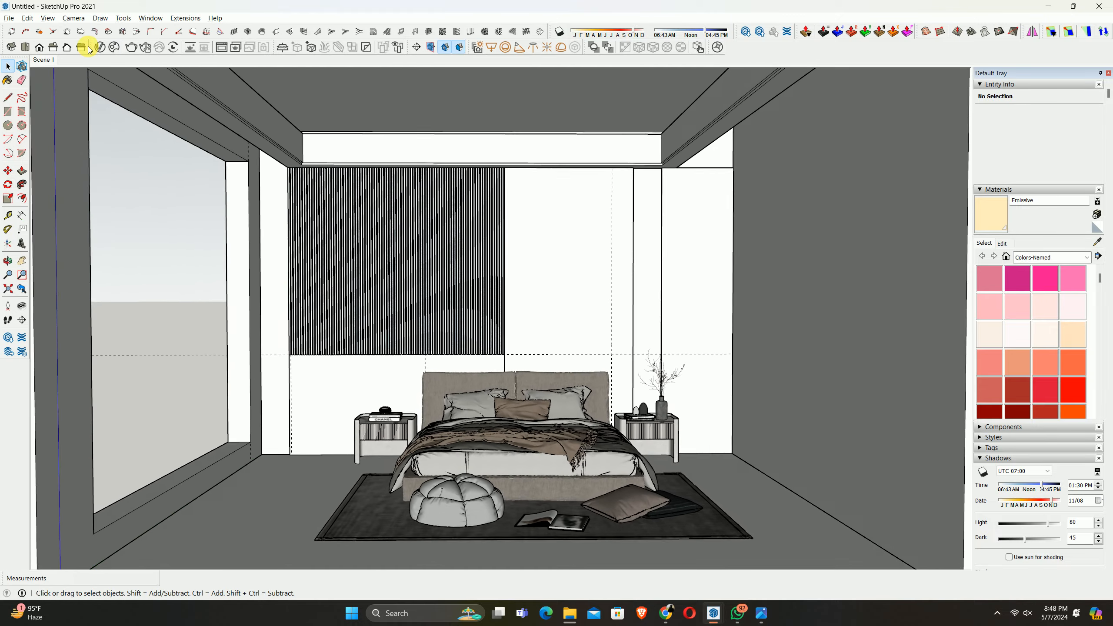
pyautogui.click(146, 48)
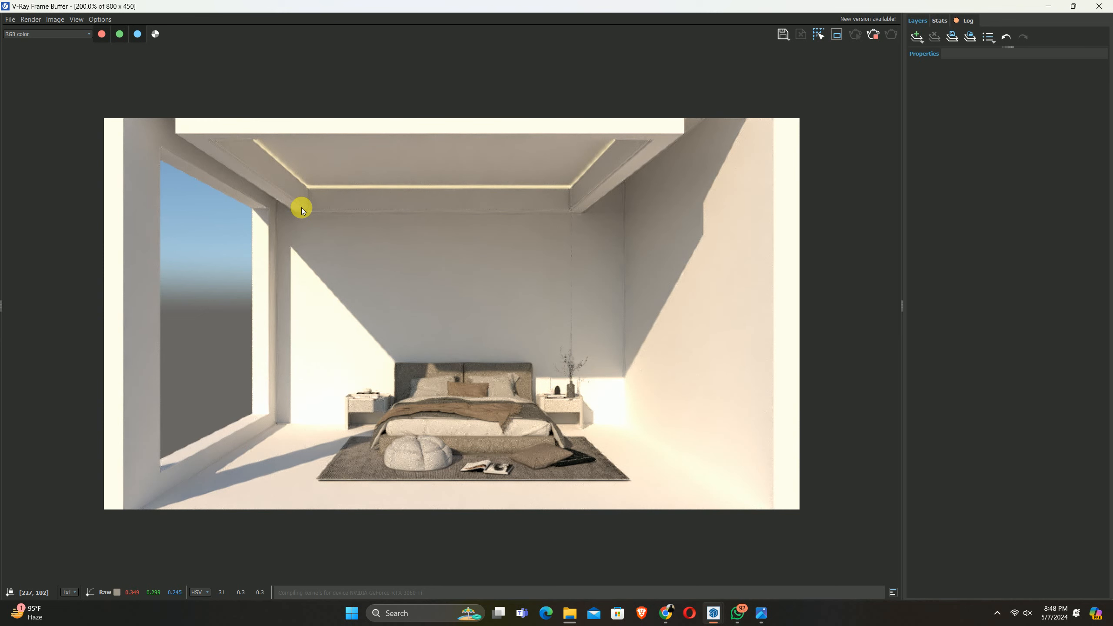
# Examine the ceiling light strip and back wall in the render, and close the frame buffer after stopping it
pyautogui.scroll(3, 411, 224)
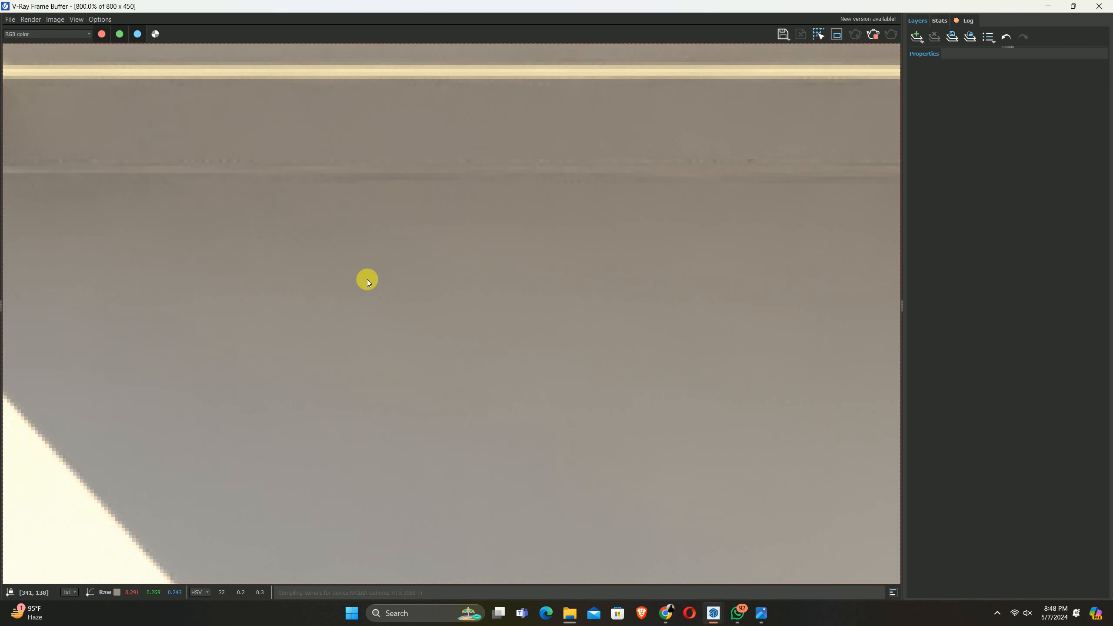
pyautogui.scroll(-2, 364, 274)
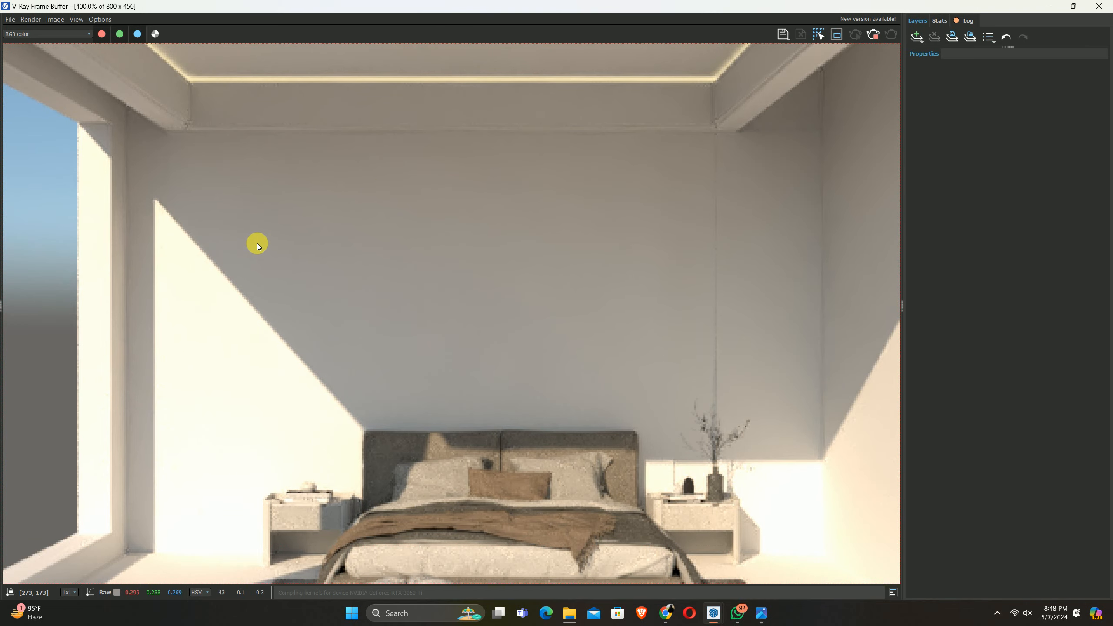
pyautogui.click(873, 34)
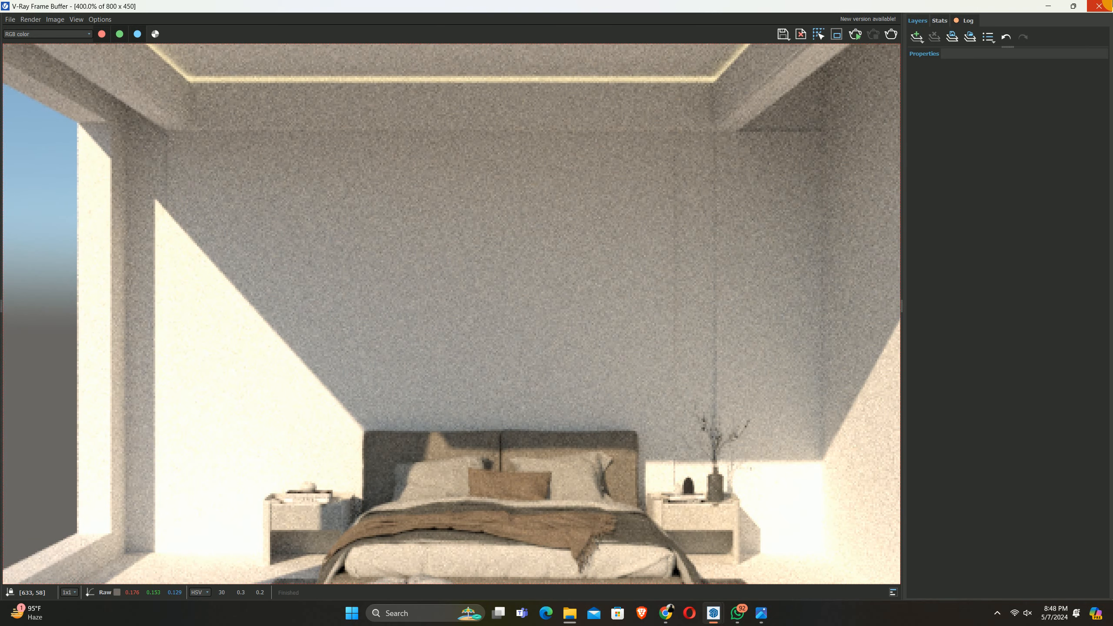
pyautogui.click(1100, 7)
# Open the vertical slat panel group on the wall behind the bed for editing at its lower corner
pyautogui.scroll(8, 360, 301)
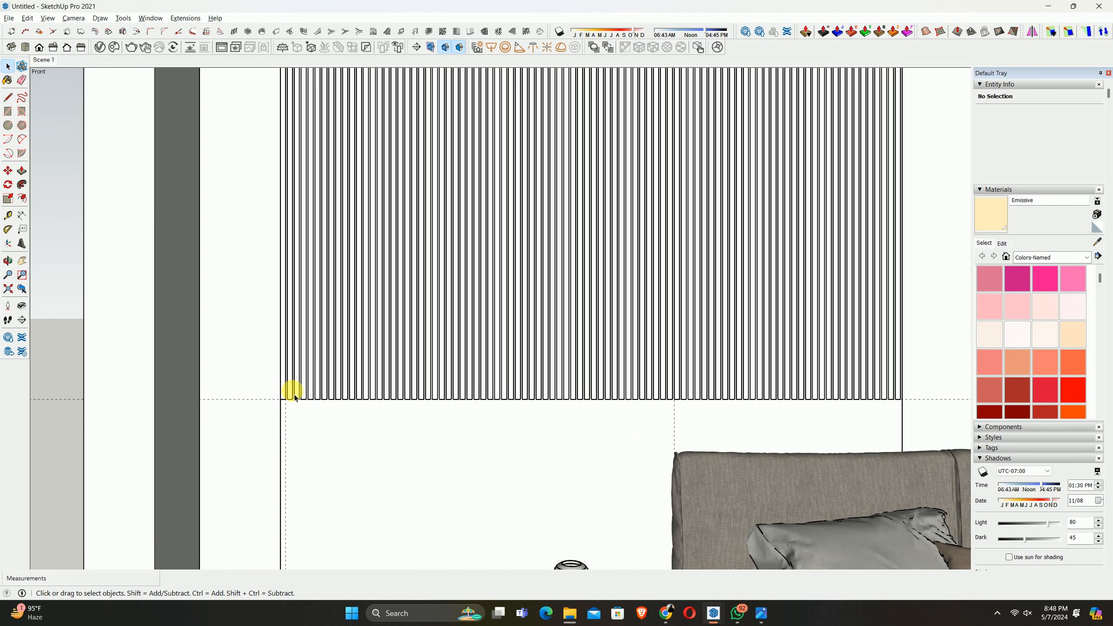
pyautogui.click(292, 397)
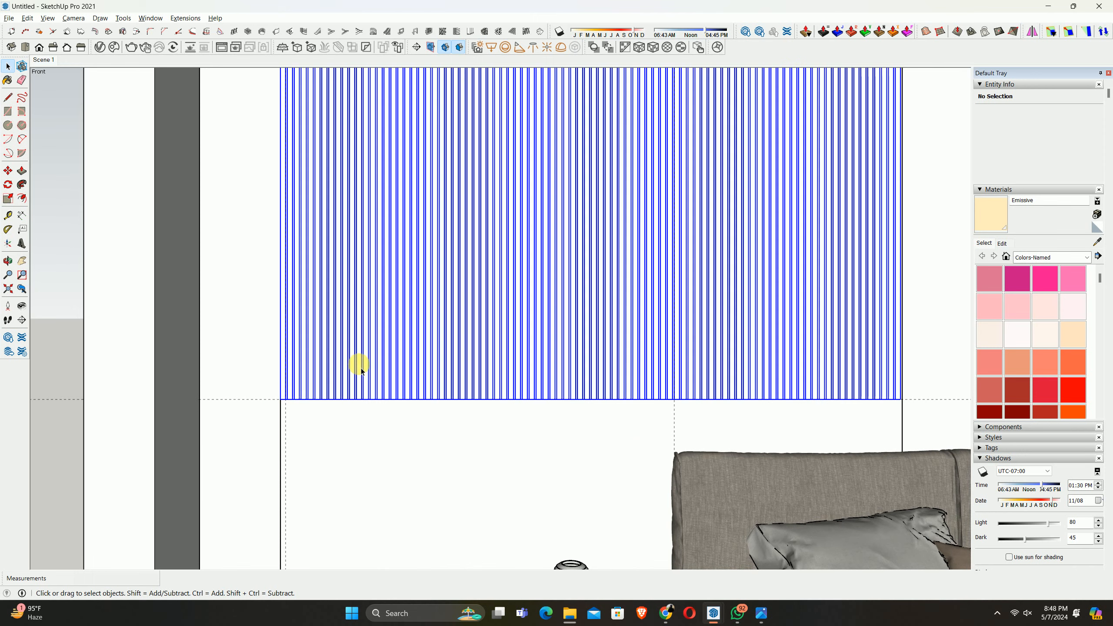
pyautogui.scroll(-6, 520, 265)
pyautogui.click(477, 319)
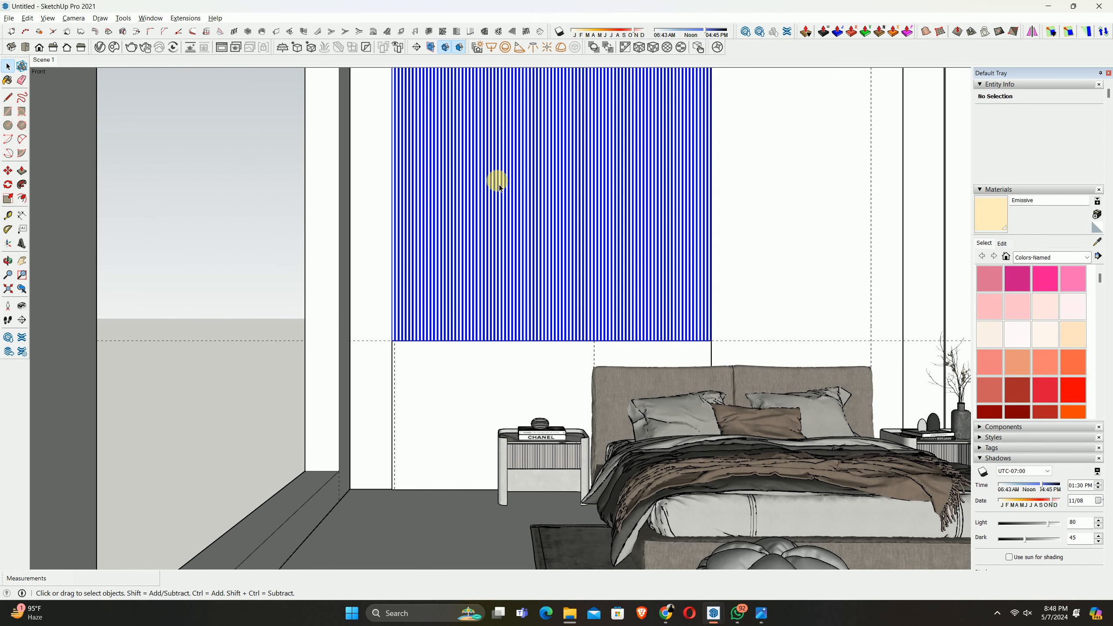
pyautogui.click(560, 344)
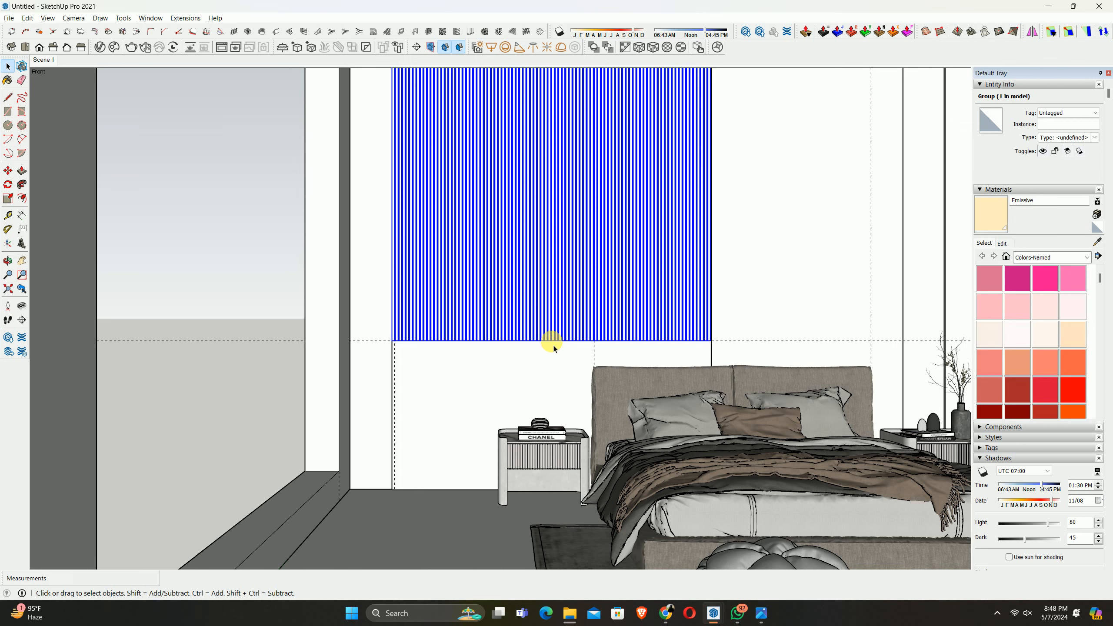
pyautogui.scroll(6, 389, 343)
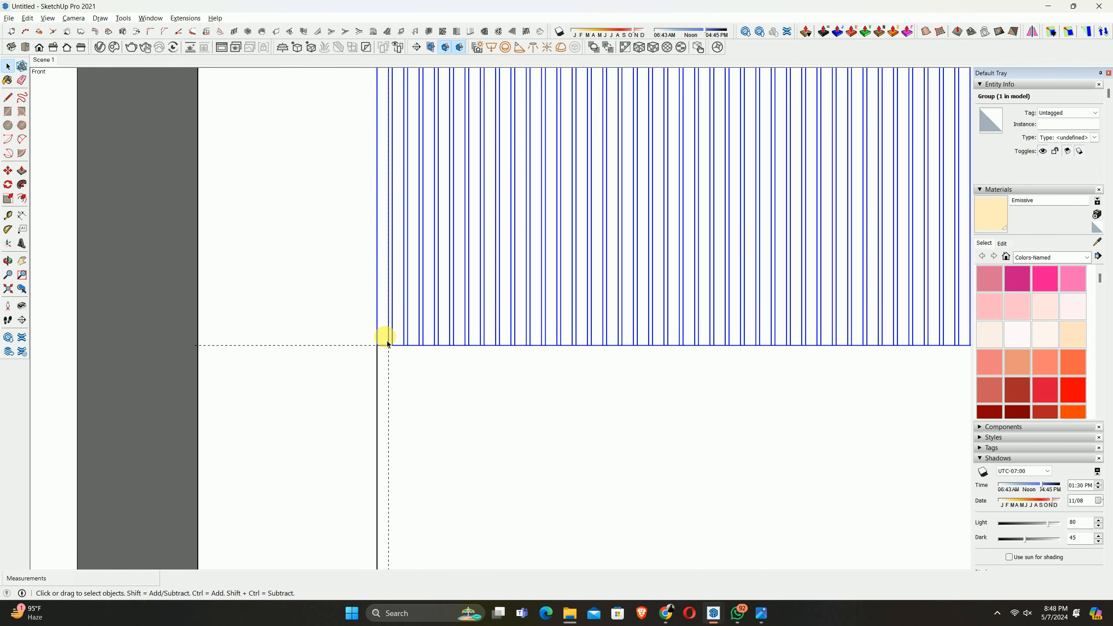
pyautogui.click(388, 345)
pyautogui.moveTo(386, 335); pyautogui.dragTo(438, 395, button='middle')
pyautogui.moveTo(407, 359); pyautogui.dragTo(542, 367, button='middle')
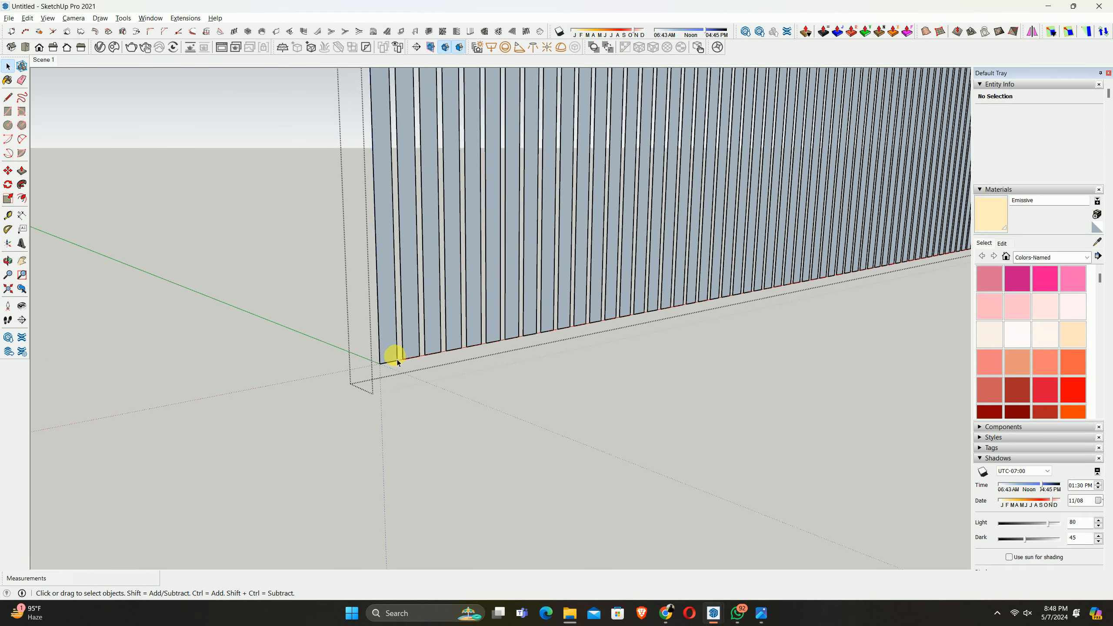
# Open the first slat component at the end of the panel for editing
pyautogui.moveTo(397, 362); pyautogui.dragTo(391, 355, button='middle')
pyautogui.click(391, 355)
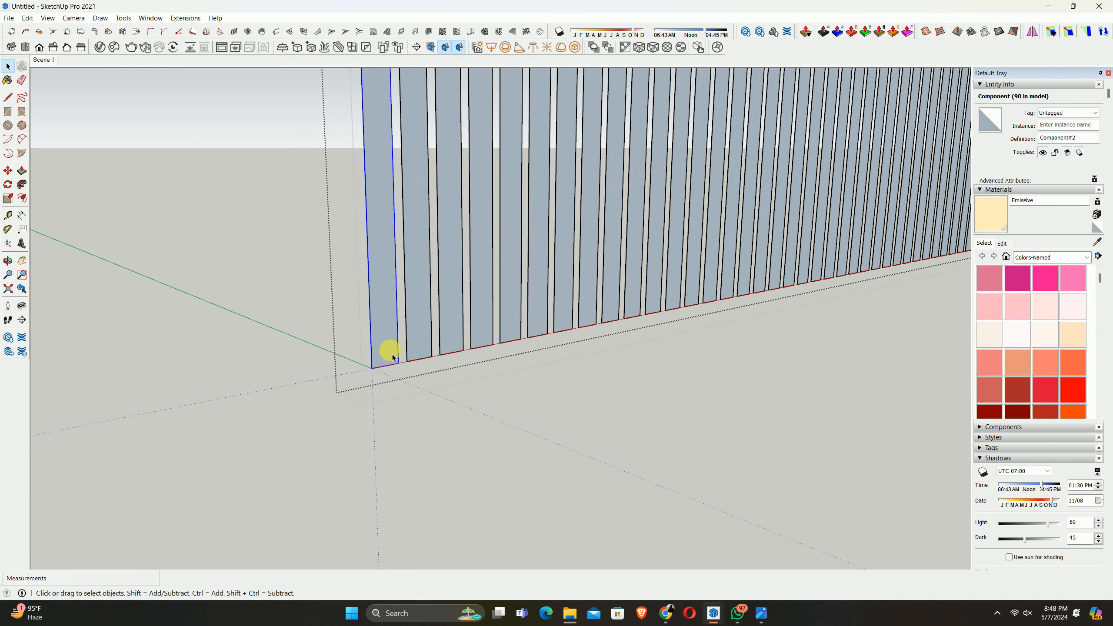
pyautogui.scroll(-2, 390, 306)
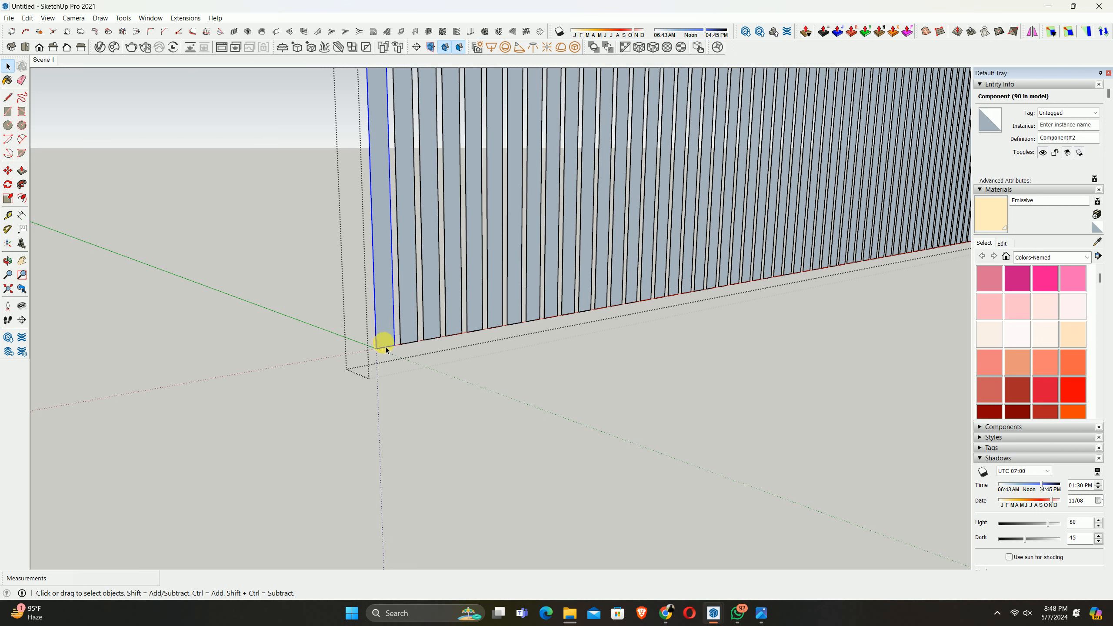
pyautogui.doubleClick(385, 330)
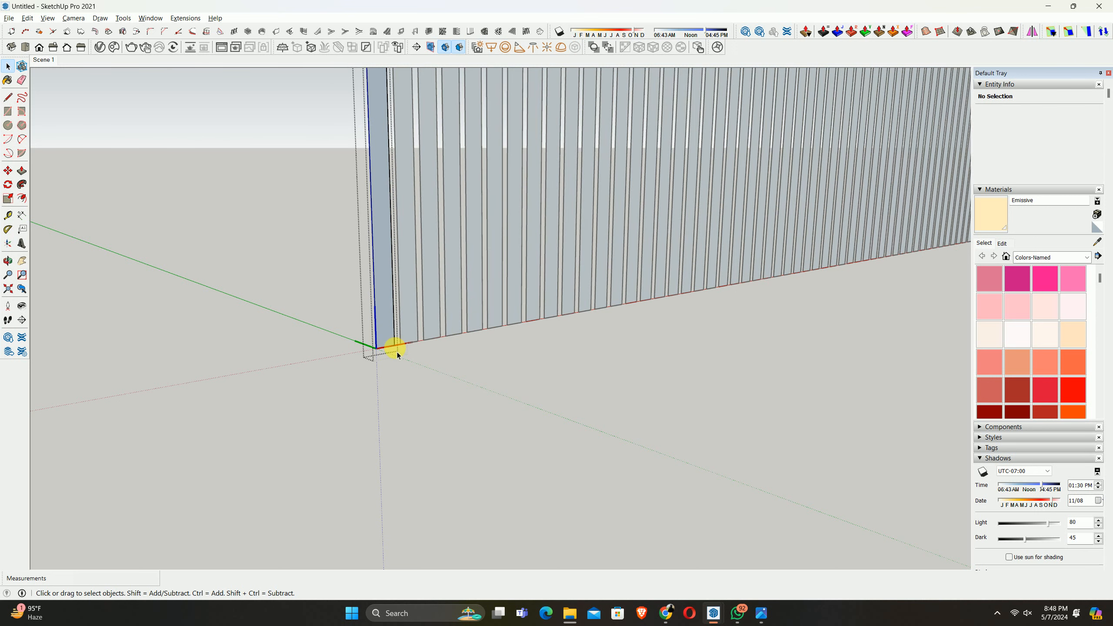
pyautogui.moveTo(397, 354); pyautogui.dragTo(381, 372, button='middle')
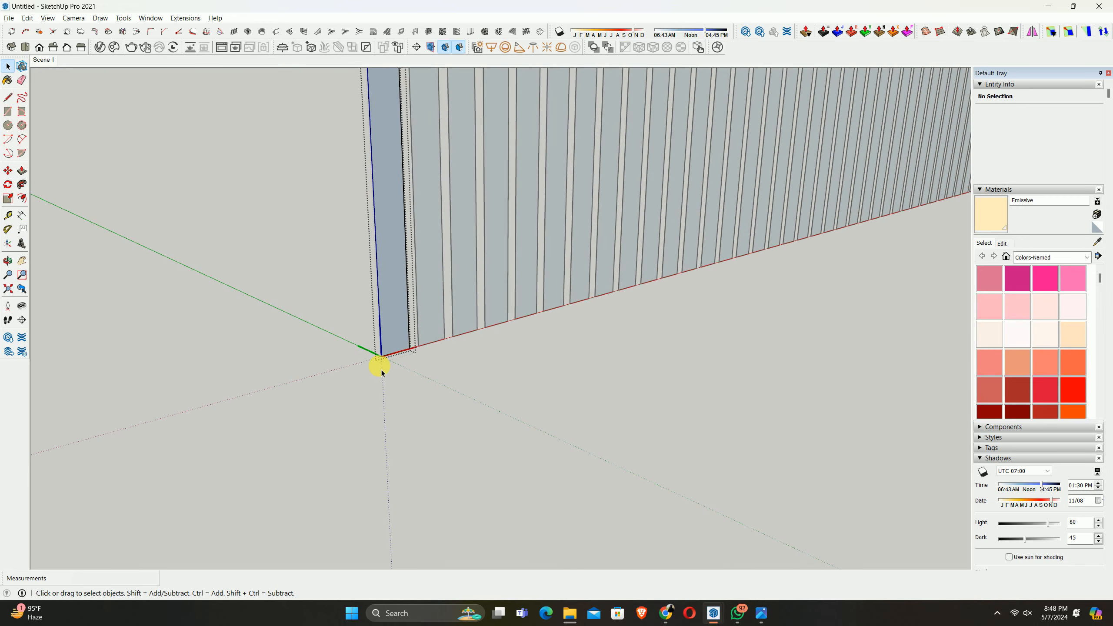
# Request 100 sides and draw a horizontal circle of about 3/8" radius from the midpoint of the slat's bottom edge to its corner
pyautogui.press('c')
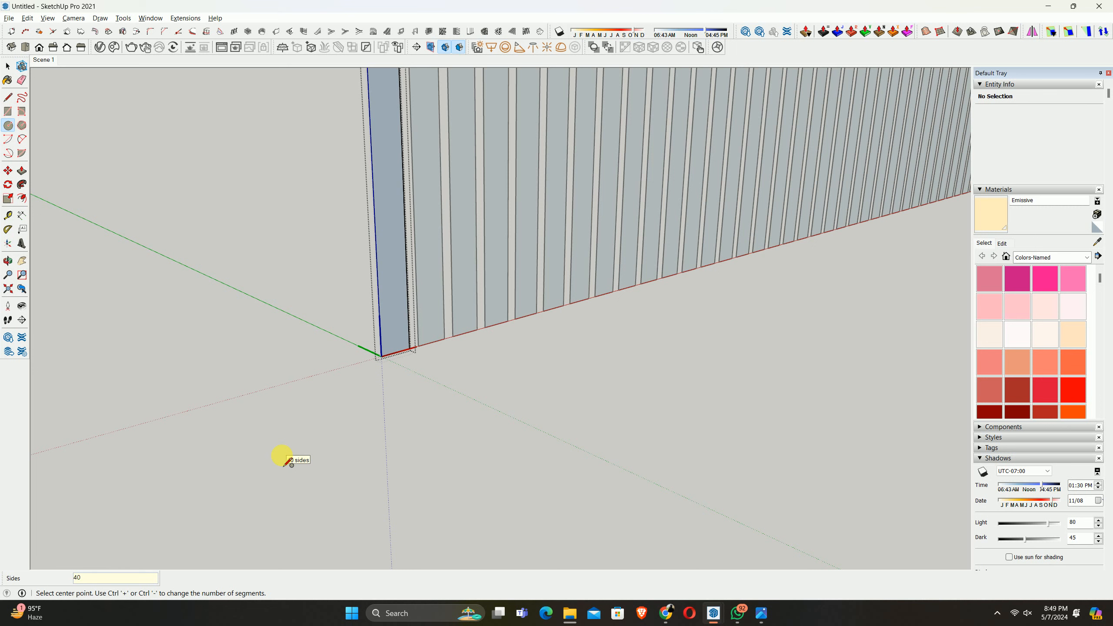
pyautogui.scroll(5, 393, 373)
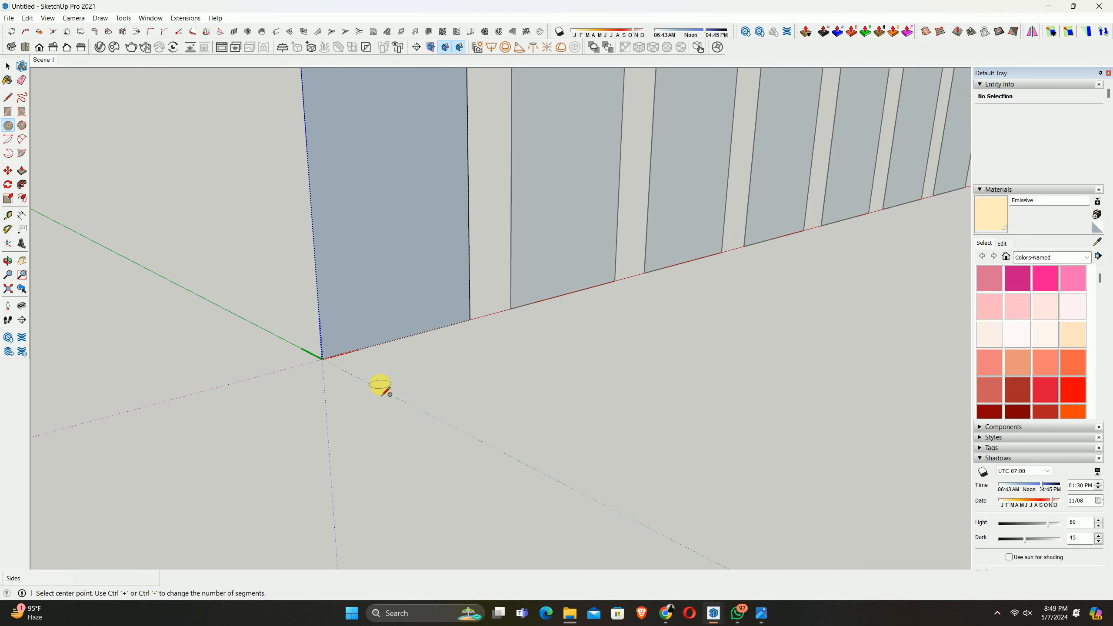
pyautogui.press('space')
pyautogui.press('c')
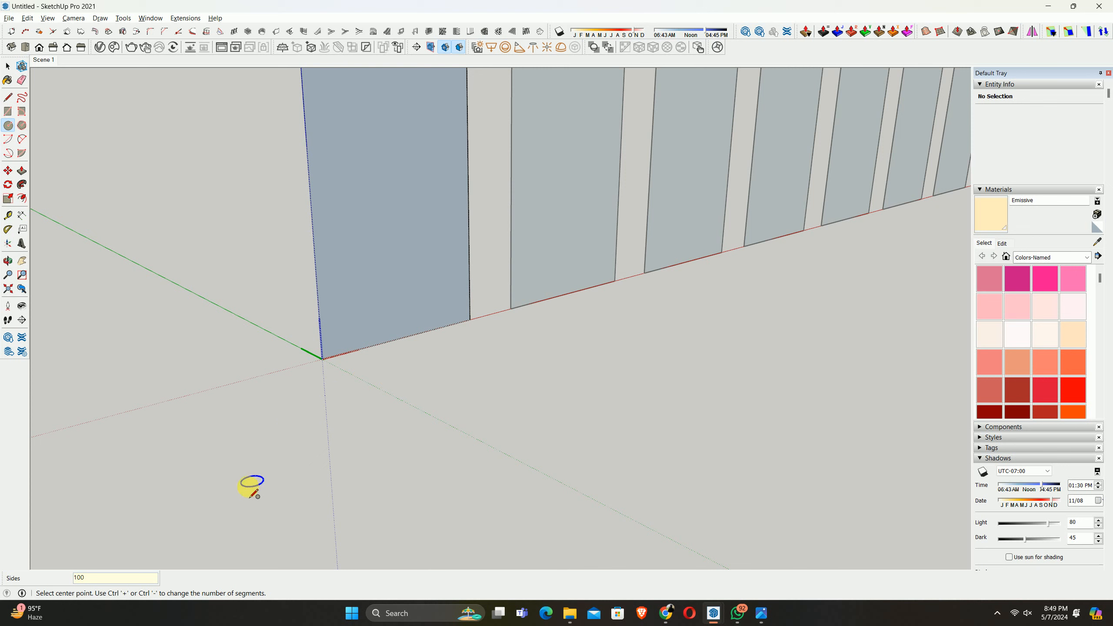
pyautogui.click(402, 338)
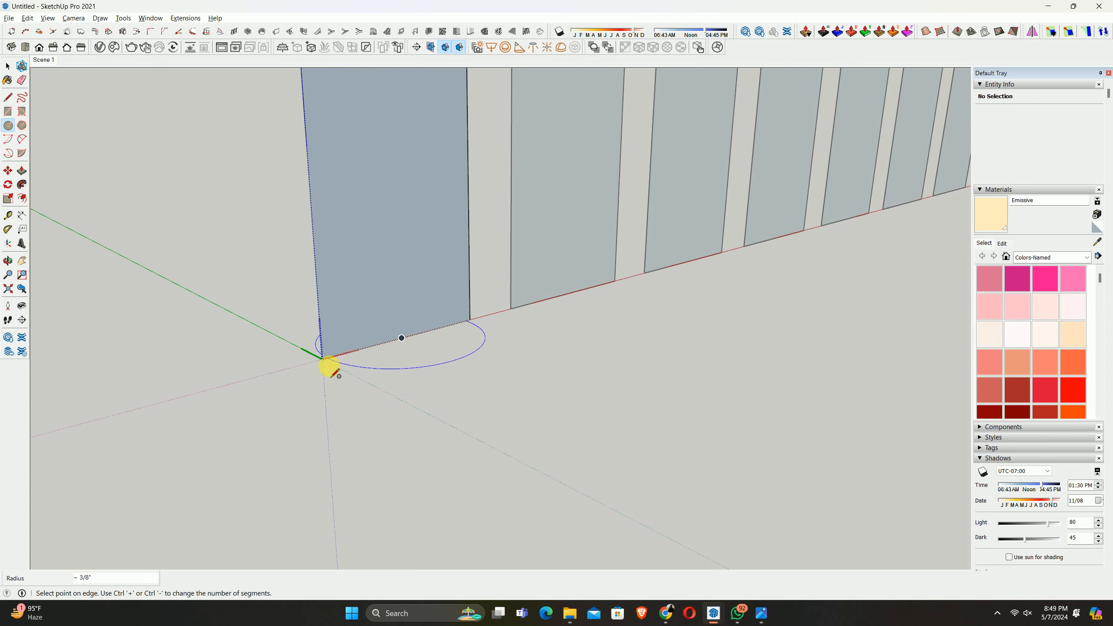
pyautogui.click(324, 360)
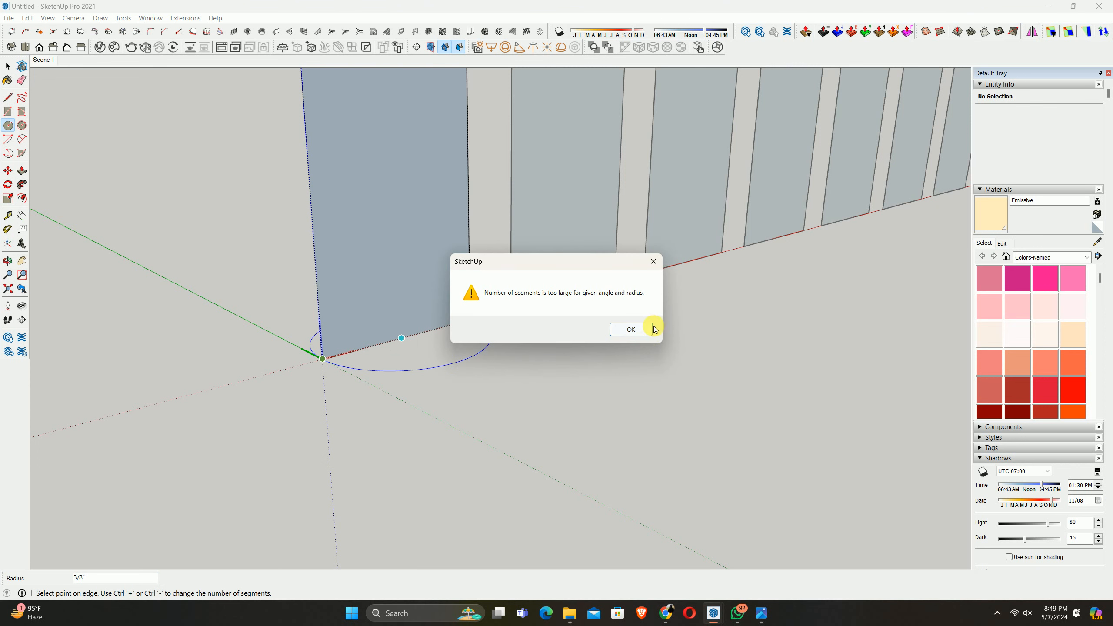
pyautogui.click(631, 329)
pyautogui.press('space')
# Erase the rear half of the circle, keeping the semicircle in front of the slat
pyautogui.click(440, 374)
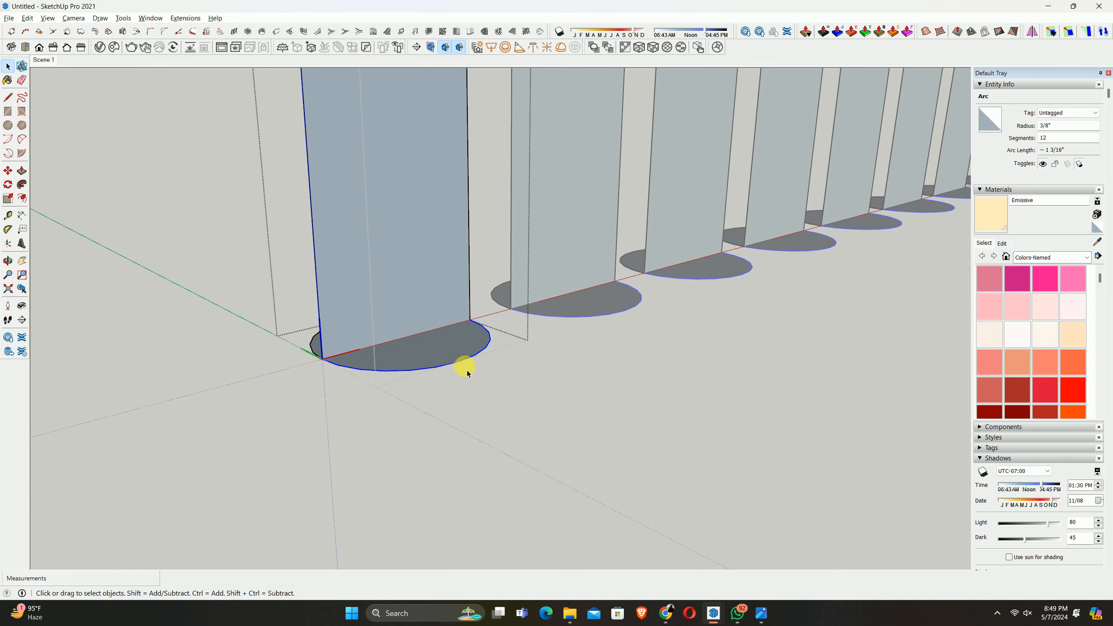
pyautogui.moveTo(524, 303); pyautogui.dragTo(753, 323, button='middle')
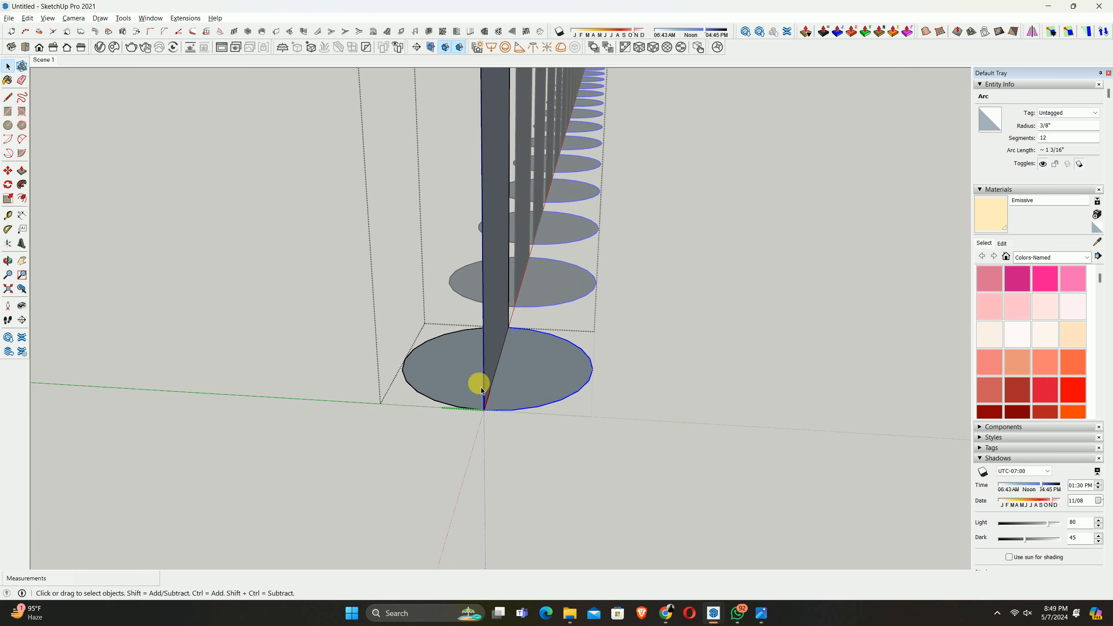
pyautogui.press('e')
pyautogui.moveTo(578, 383); pyautogui.dragTo(604, 393, button='middle')
pyautogui.press('space')
# Set the front arc's segments to 40
pyautogui.click(591, 393)
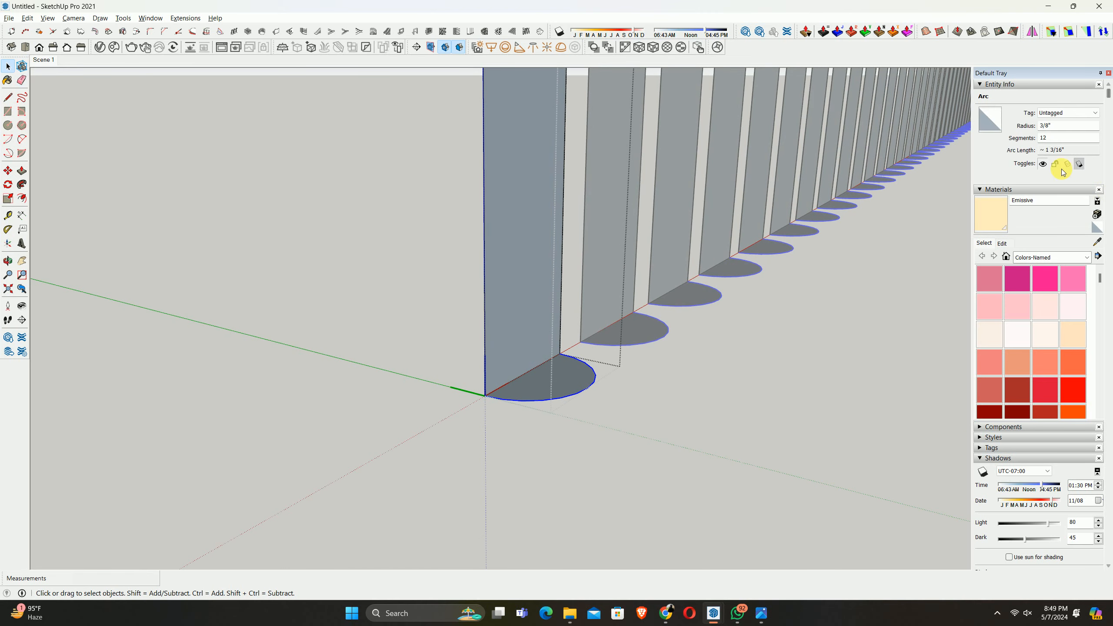
pyautogui.click(1052, 138)
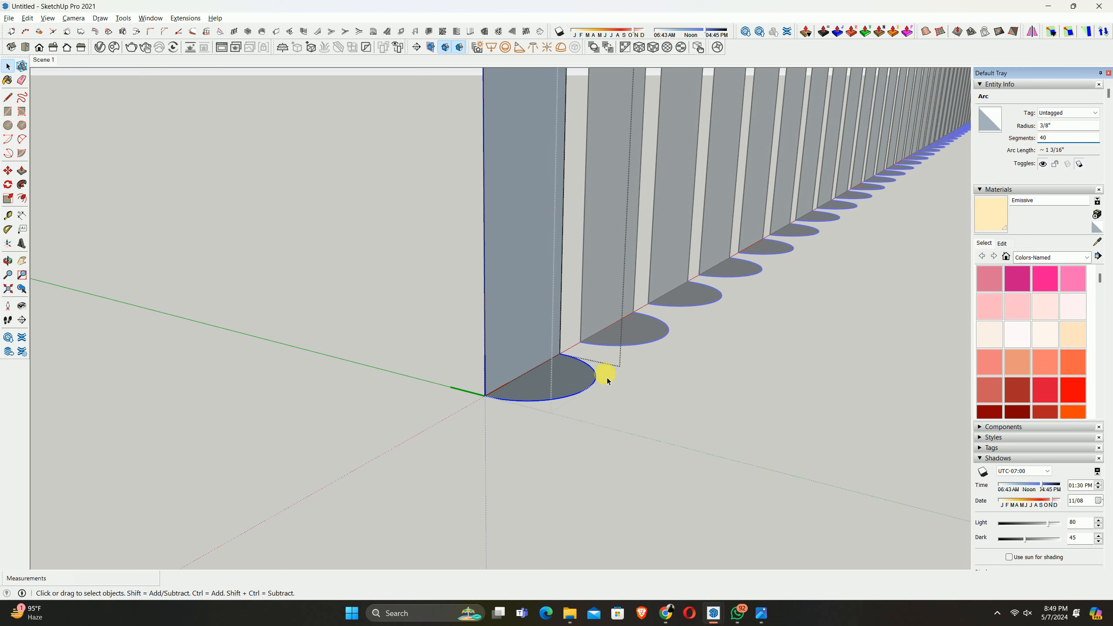
pyautogui.scroll(5, 533, 418)
pyautogui.click(319, 468)
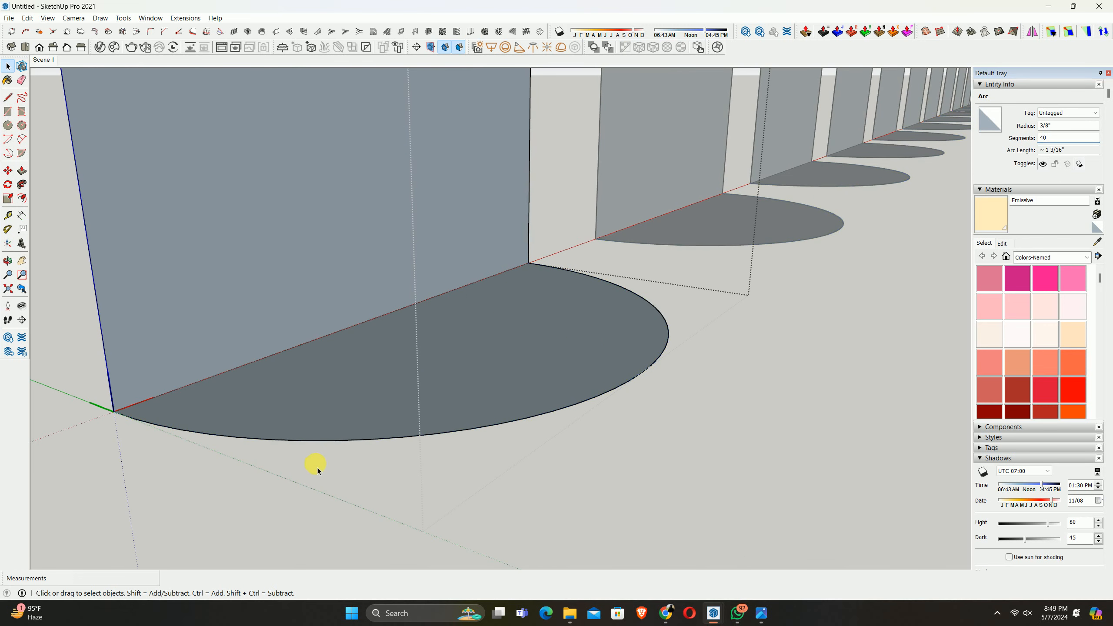
pyautogui.moveTo(327, 446); pyautogui.dragTo(339, 489, button='middle')
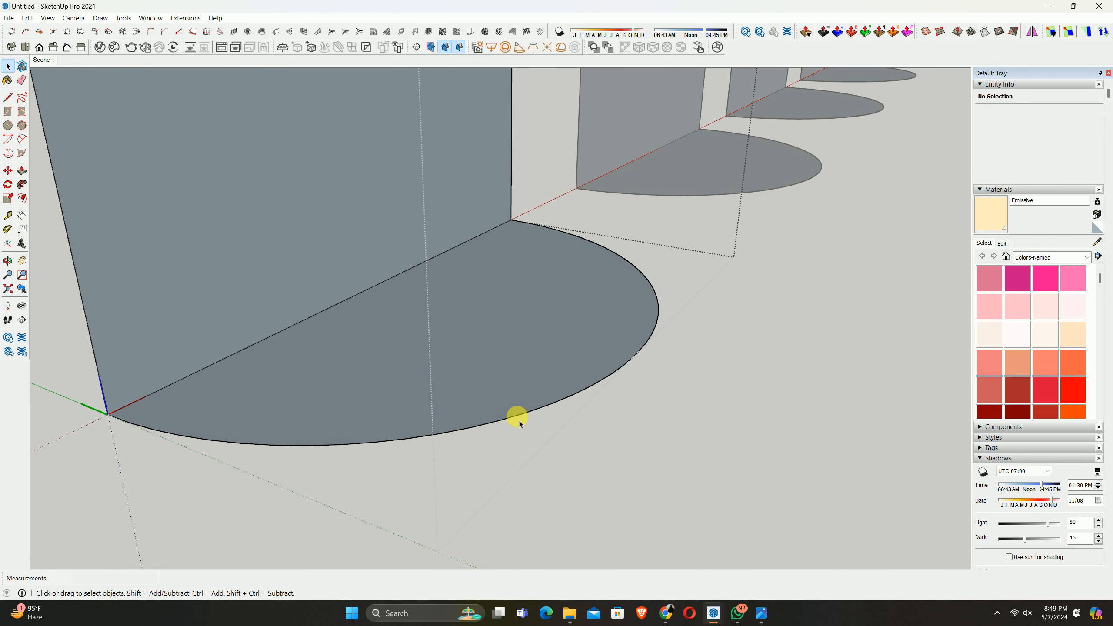
# Try to set the front arc's segments to 100
pyautogui.click(517, 419)
pyautogui.click(1066, 137)
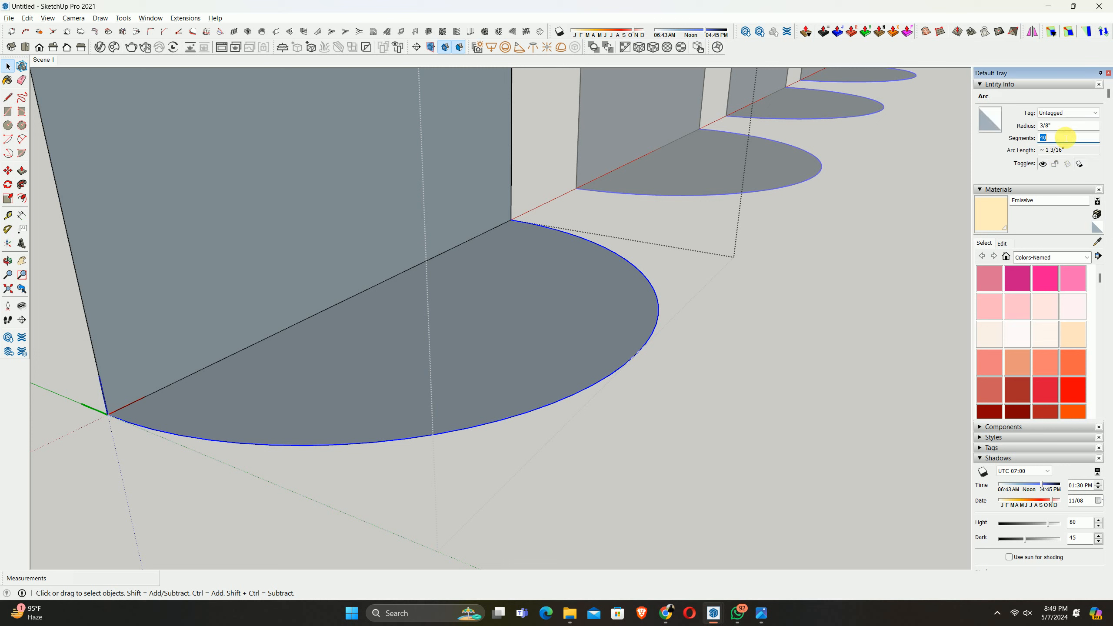
pyautogui.write('100')
pyautogui.press('Return')
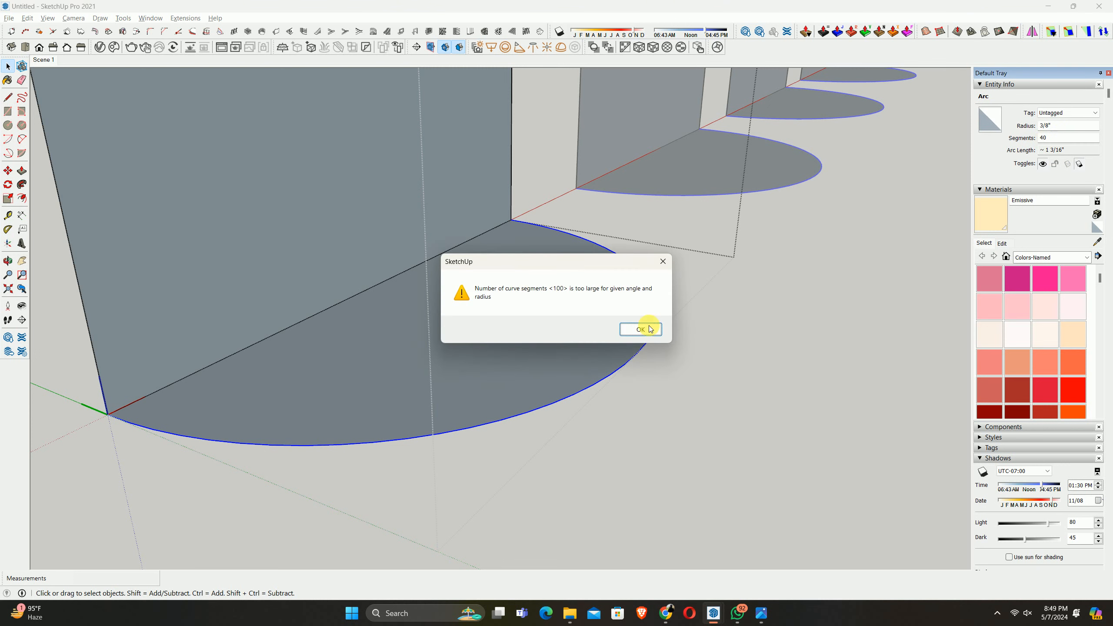
pyautogui.click(640, 329)
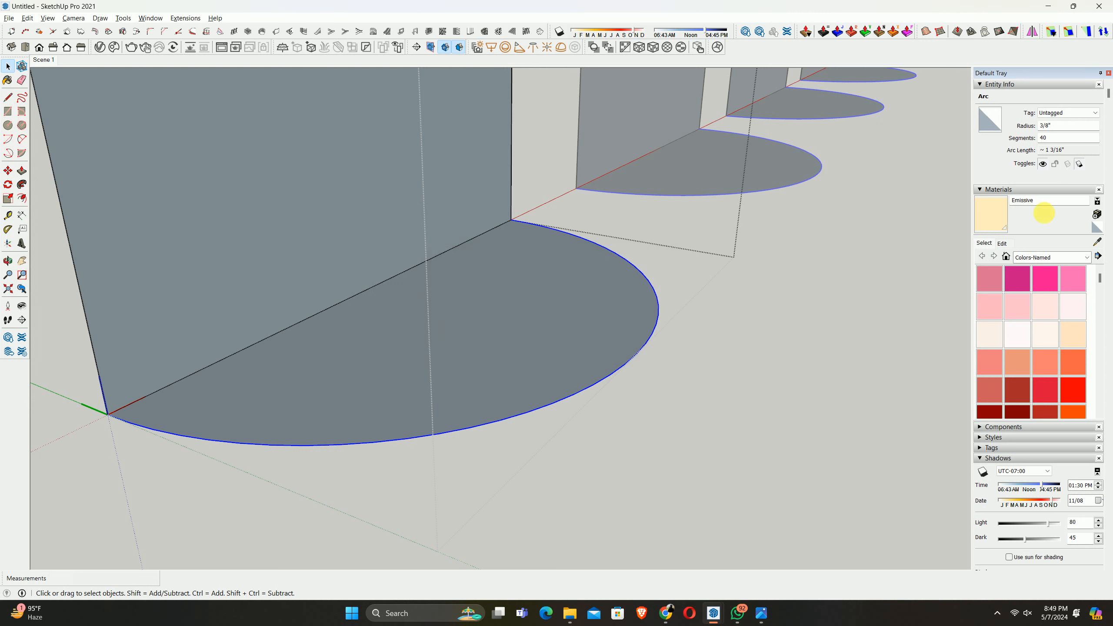
# Extrude the semicircular face at the slat's base 6' 6" upward to the top of the slat
pyautogui.scroll(-4, 706, 330)
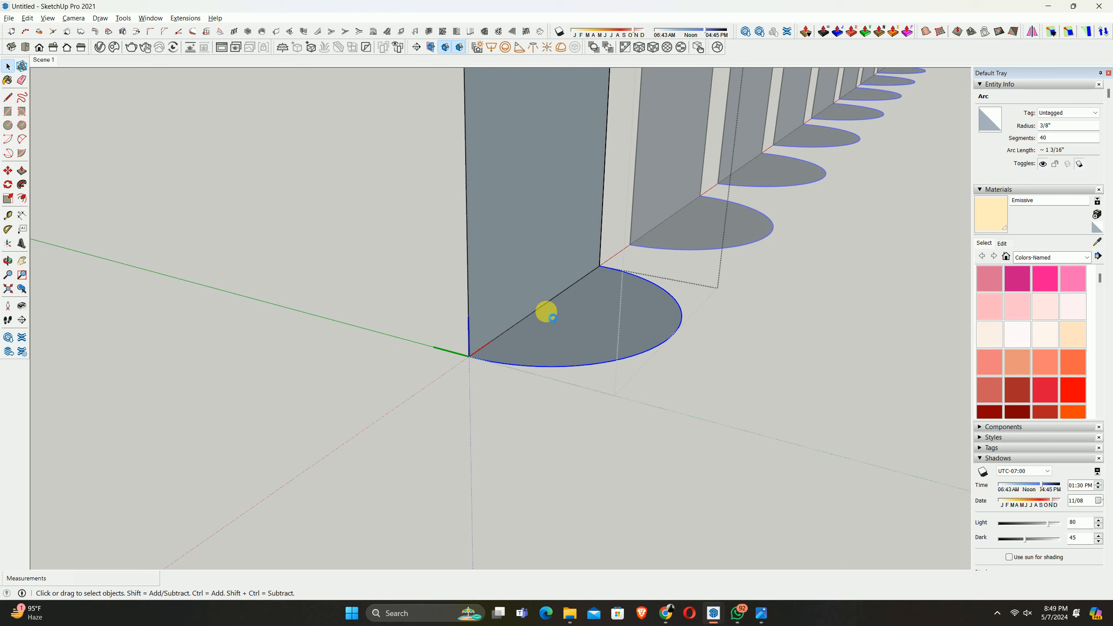
pyautogui.scroll(-1, 576, 298)
pyautogui.scroll(-2, 670, 318)
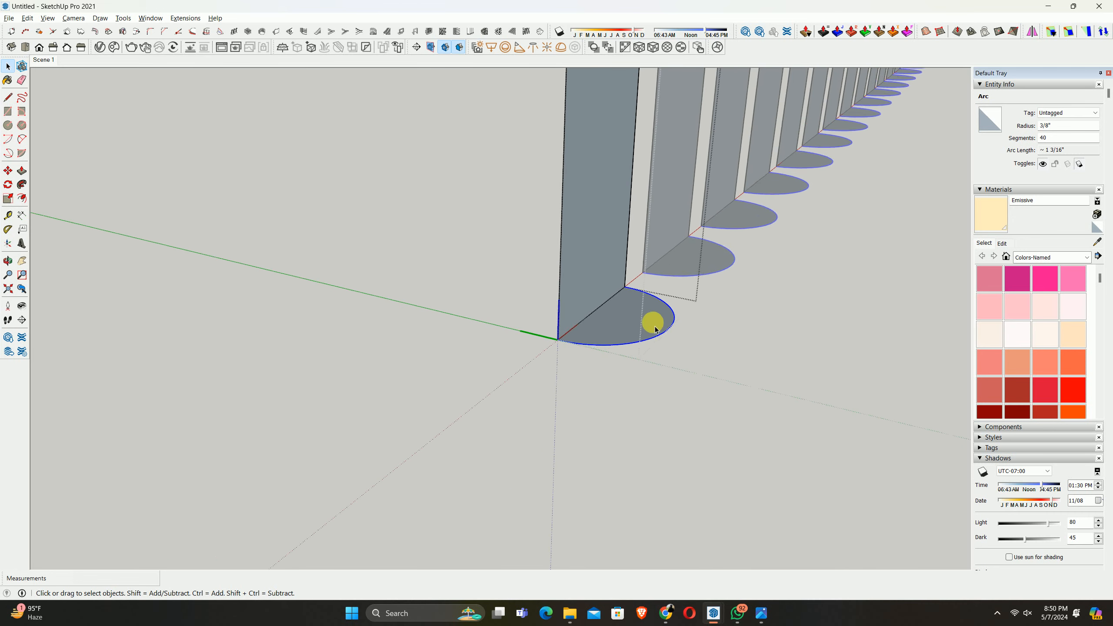
pyautogui.scroll(-4, 655, 329)
pyautogui.press('p')
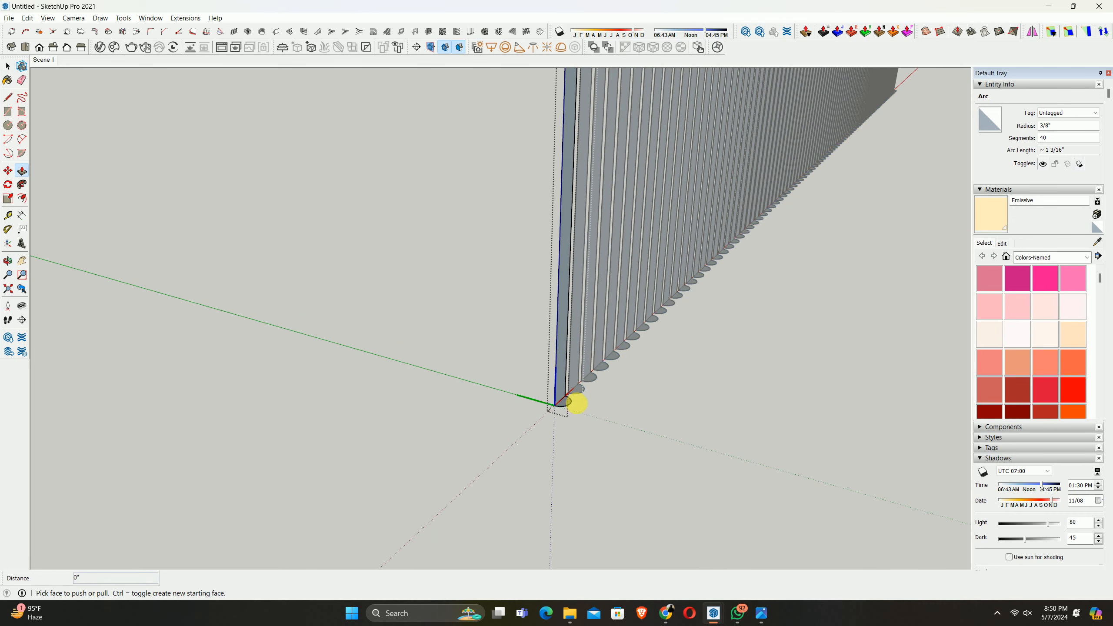
pyautogui.moveTo(570, 401); pyautogui.dragTo(572, 367)
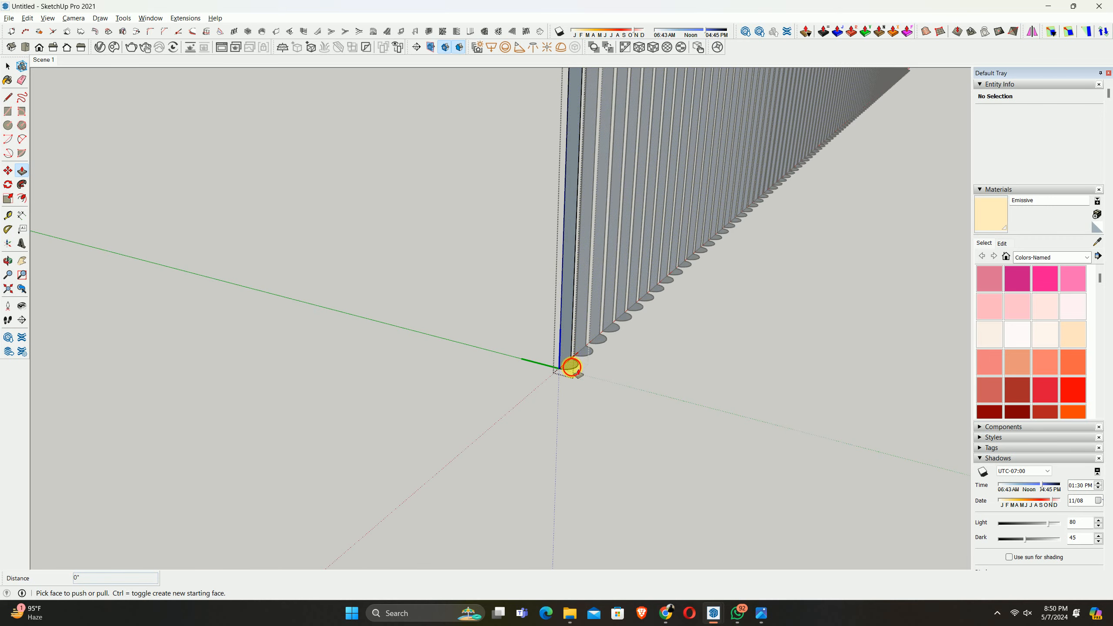
pyautogui.click(571, 367)
pyautogui.moveTo(569, 237); pyautogui.dragTo(451, 333, button='middle')
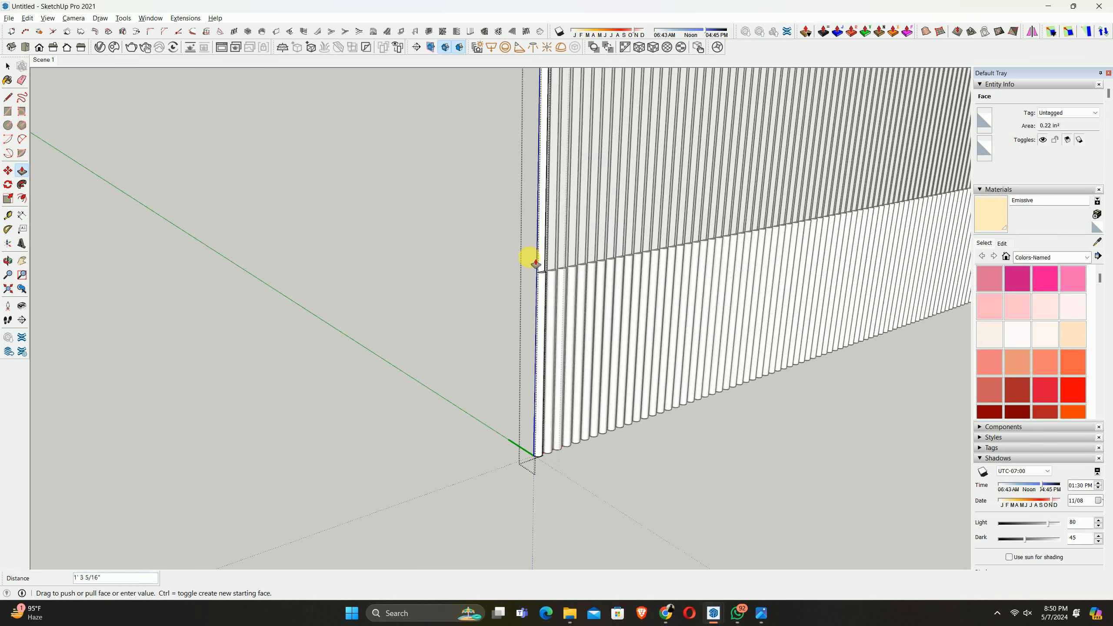
pyautogui.scroll(-3, 530, 256)
pyautogui.keyDown('shift'); pyautogui.moveTo(542, 175); pyautogui.dragTo(564, 462, button='middle'); pyautogui.keyUp('shift')
pyautogui.scroll(-2, 569, 307)
pyautogui.keyDown('shift'); pyautogui.moveTo(574, 245); pyautogui.dragTo(578, 351, button='middle'); pyautogui.keyUp('shift')
pyautogui.scroll(1, 567, 233)
pyautogui.scroll(5, 569, 246)
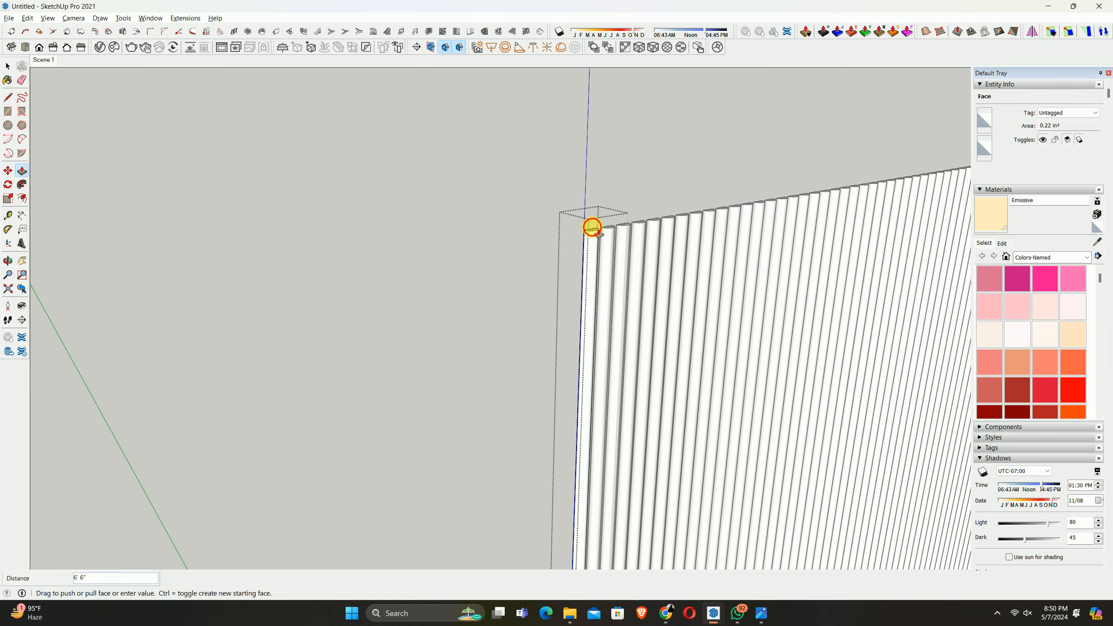
pyautogui.press('space')
# Restore Scene 1, render it with V-Ray, examine the fluted wall panel up close, and close the render window
pyautogui.moveTo(613, 298); pyautogui.dragTo(57, 112, button='middle')
pyautogui.click(48, 60)
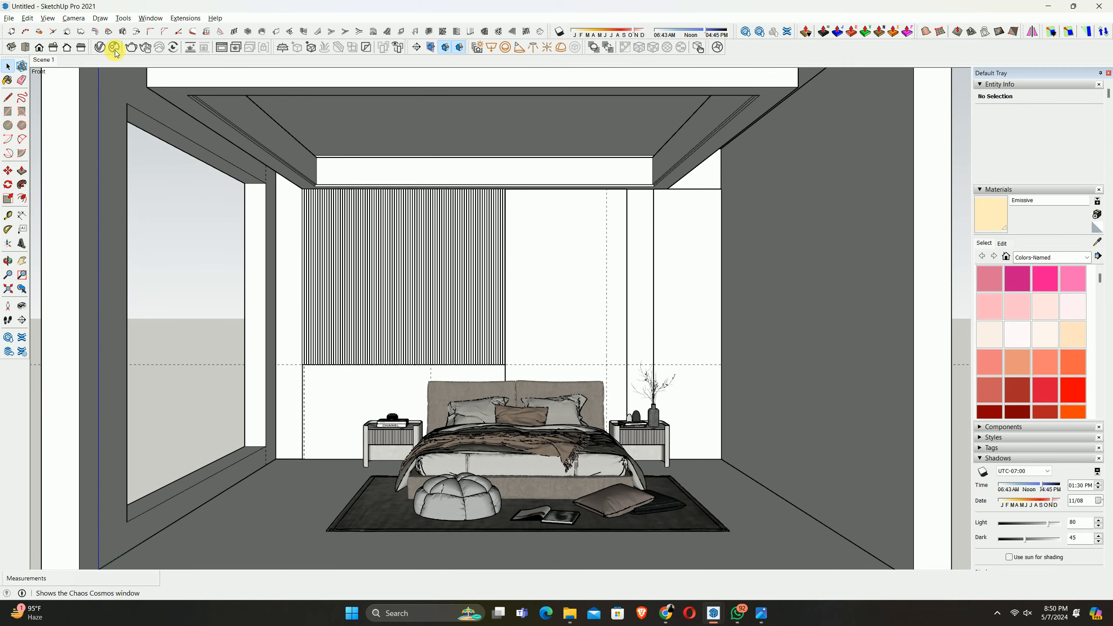
pyautogui.click(145, 48)
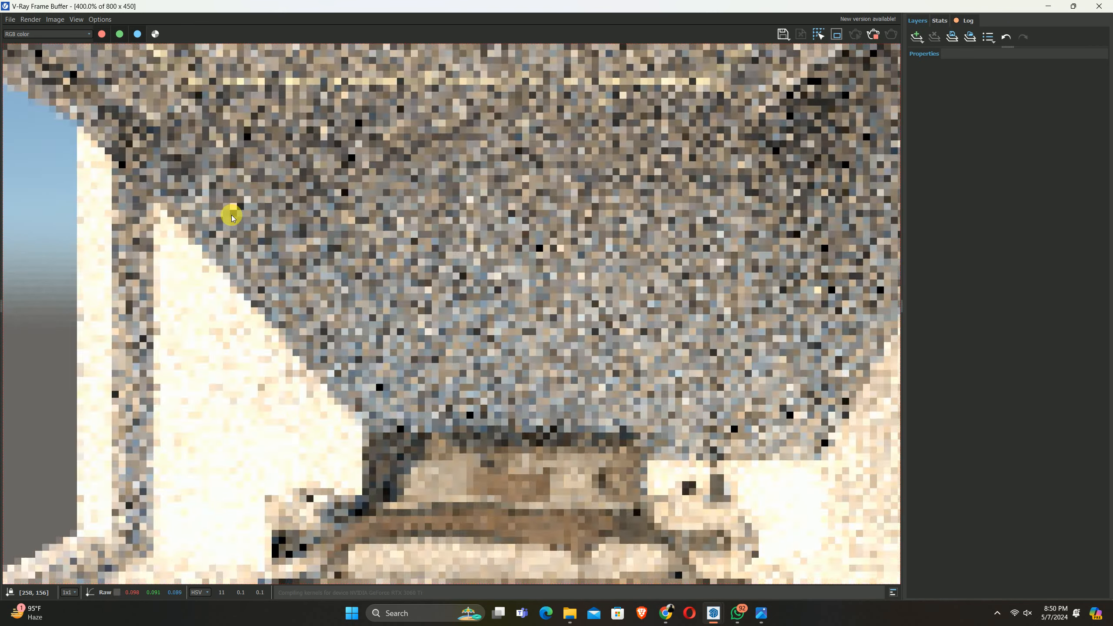
pyautogui.scroll(1, 303, 294)
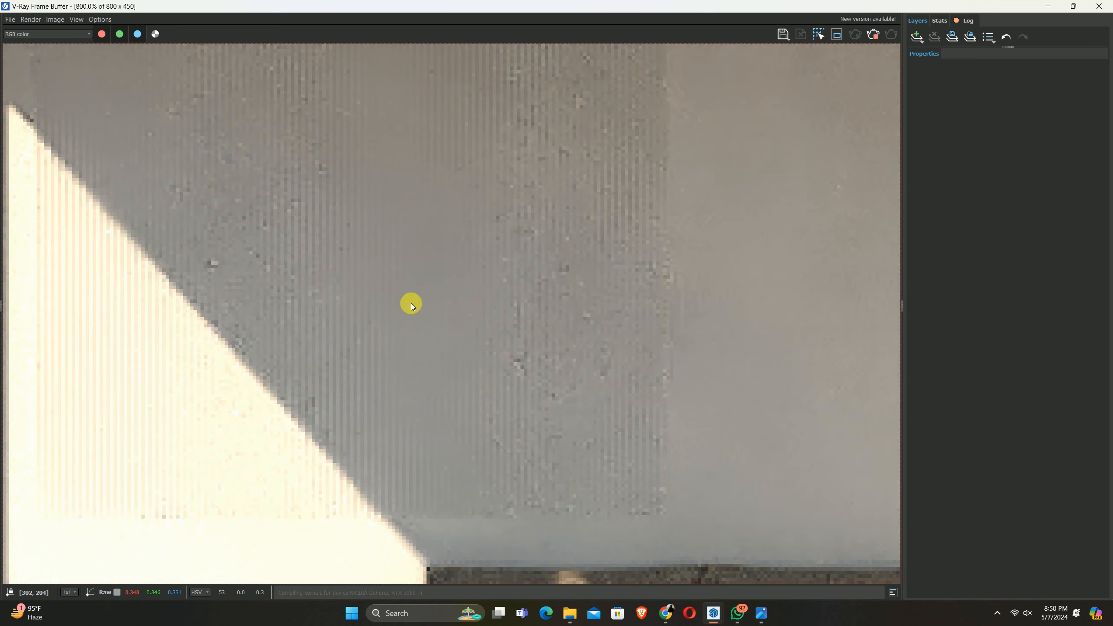
pyautogui.moveTo(418, 255); pyautogui.dragTo(485, 305, button='middle')
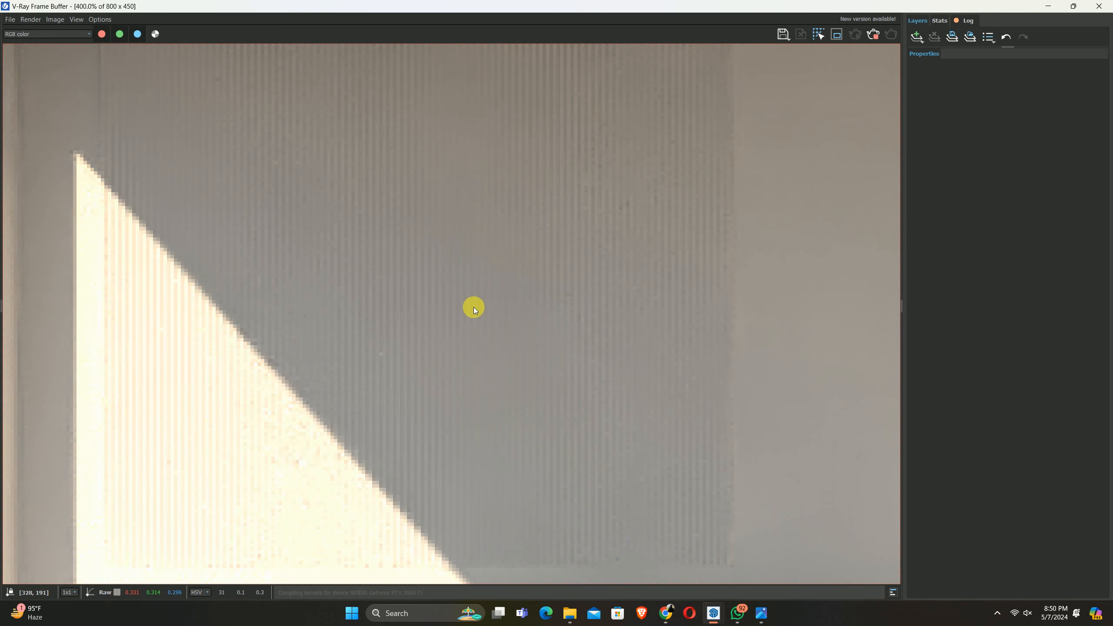
pyautogui.scroll(-1, 474, 307)
pyautogui.scroll(1, 572, 440)
pyautogui.scroll(1, 617, 425)
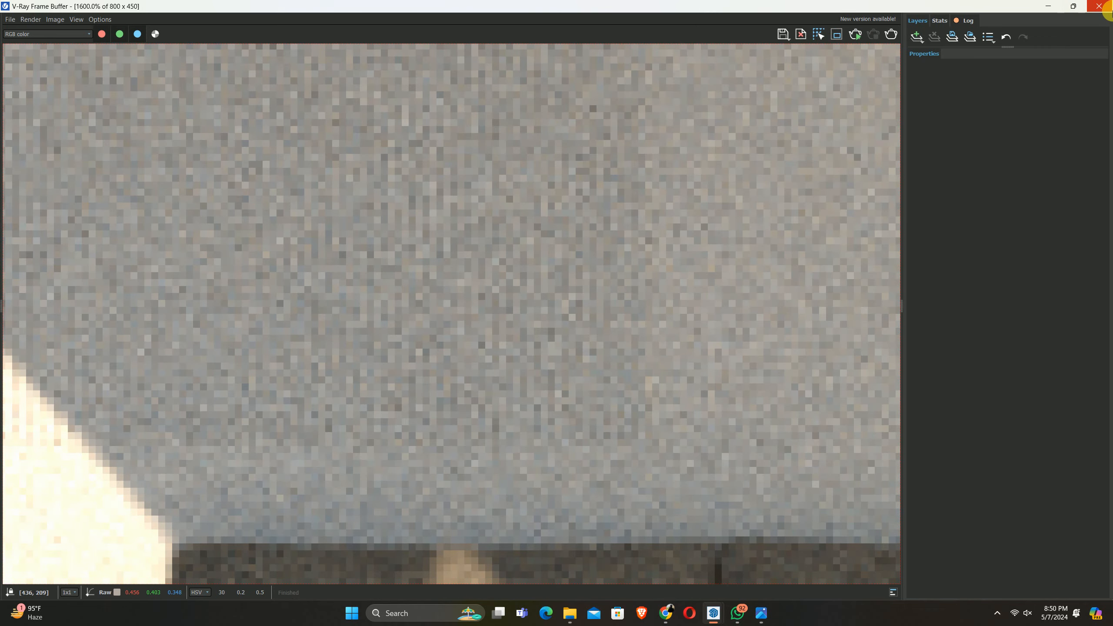
pyautogui.click(1094, 5)
# Move the slat panel group 0.75" straight out from the wall behind the bed
pyautogui.scroll(-3, 542, 256)
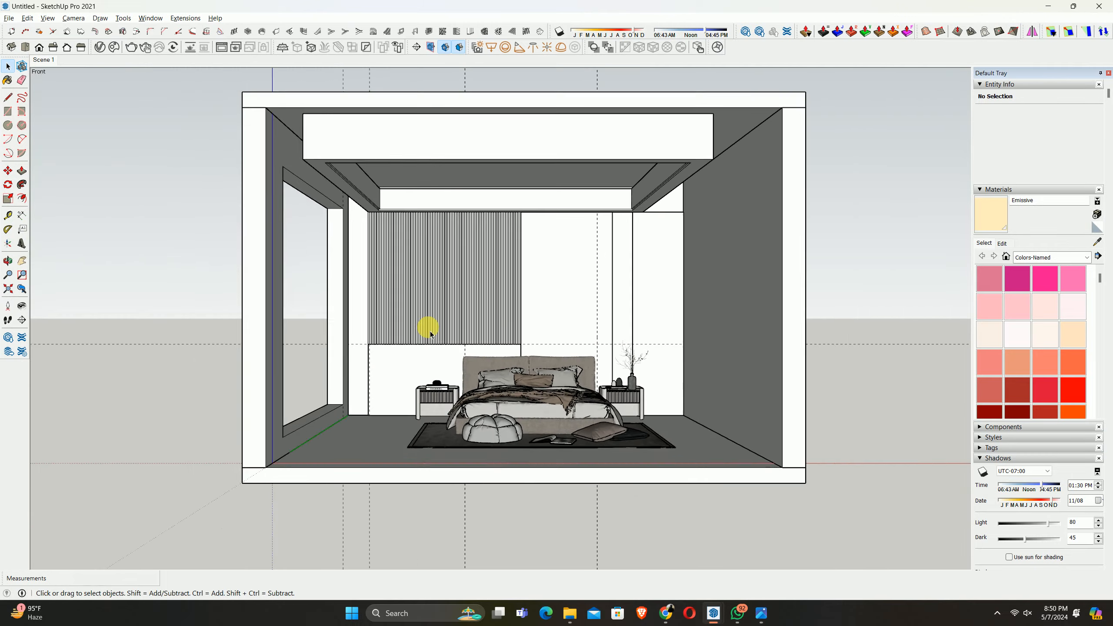
pyautogui.moveTo(428, 326); pyautogui.dragTo(636, 368, button='middle')
pyautogui.scroll(5, 343, 358)
pyautogui.scroll(3, 343, 357)
pyautogui.click(390, 325)
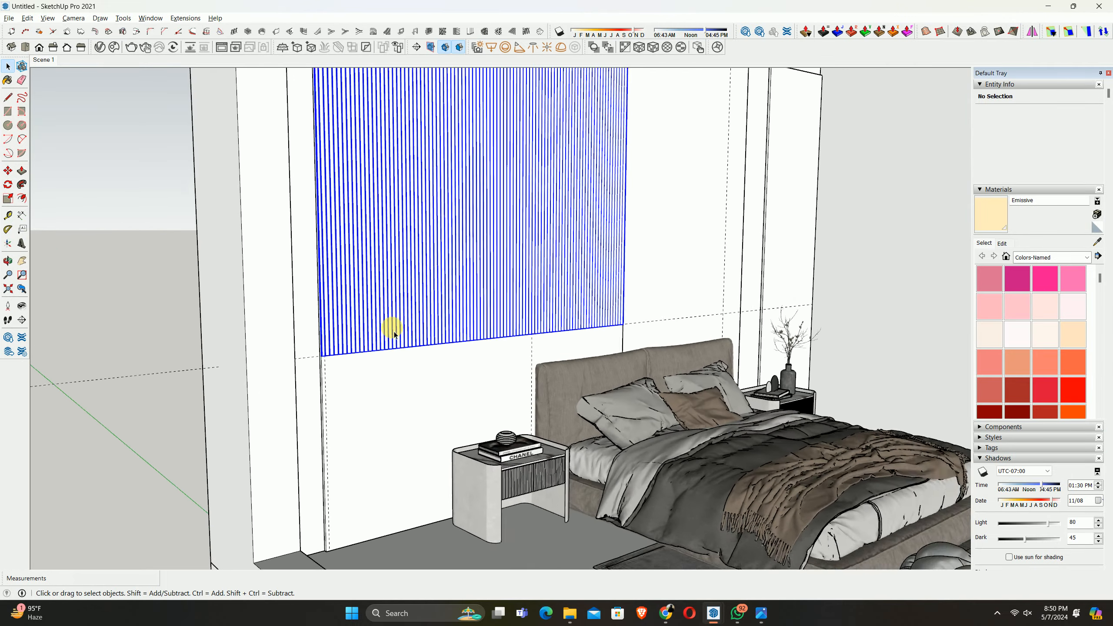
pyautogui.moveTo(390, 325); pyautogui.dragTo(551, 333, button='middle')
pyautogui.scroll(4, 653, 306)
pyautogui.moveTo(653, 306); pyautogui.dragTo(232, 332, button='middle')
pyautogui.scroll(5, 326, 342)
pyautogui.scroll(2, 383, 353)
pyautogui.moveTo(383, 354); pyautogui.dragTo(248, 324, button='middle')
pyautogui.scroll(3, 338, 378)
pyautogui.press('m')
pyautogui.click(365, 363)
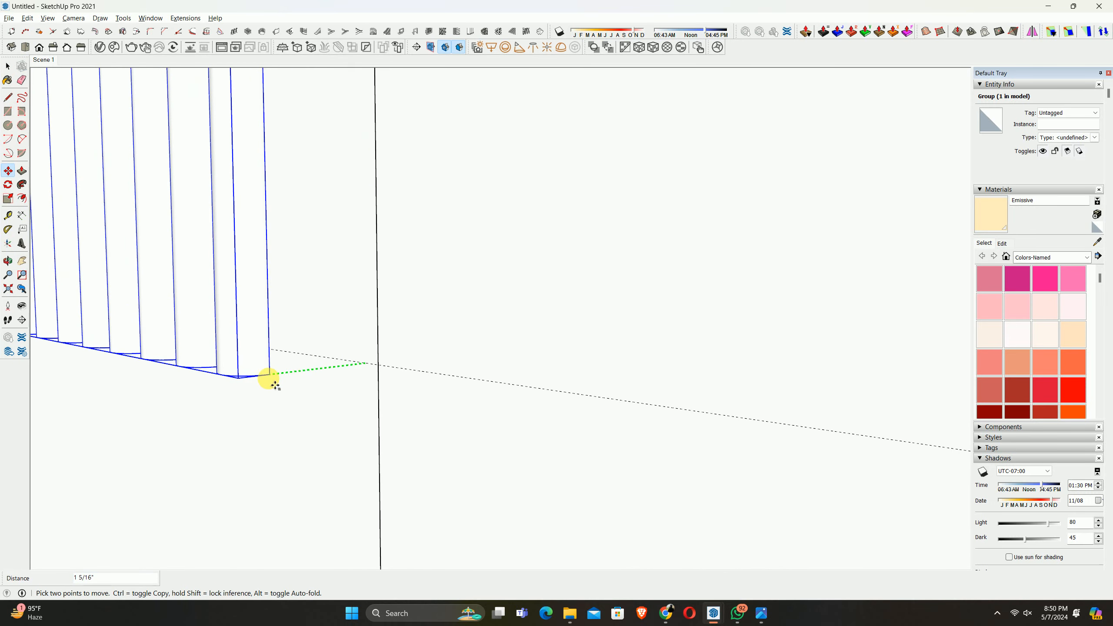
pyautogui.write('.')
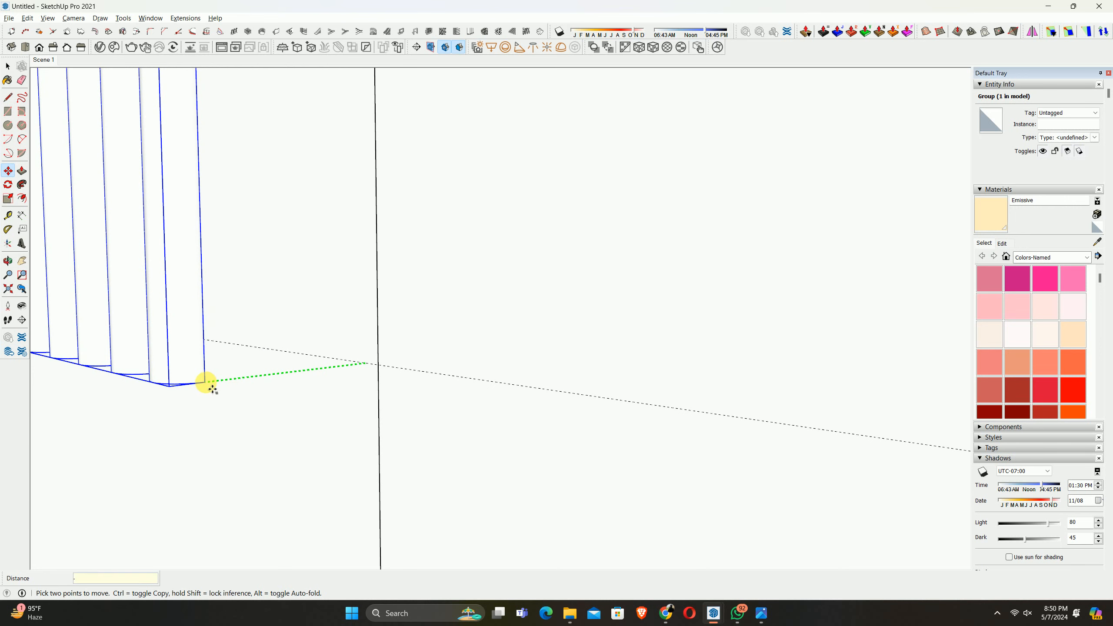
pyautogui.write('75')
pyautogui.press('Return')
pyautogui.press('space')
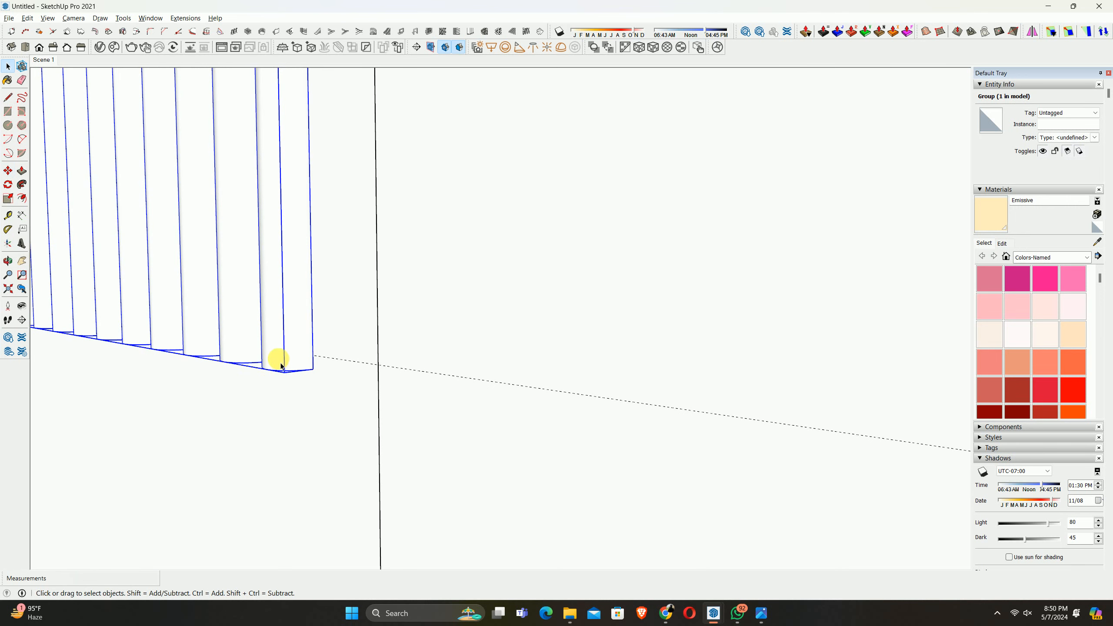
# Open a slat inside the panel group and close its open back with a line between its two bottom rear corners
pyautogui.doubleClick(288, 344)
pyautogui.scroll(2, 294, 350)
pyautogui.moveTo(302, 355); pyautogui.dragTo(178, 344, button='middle')
pyautogui.click(300, 348)
pyautogui.doubleClick(300, 347)
pyautogui.scroll(4, 298, 356)
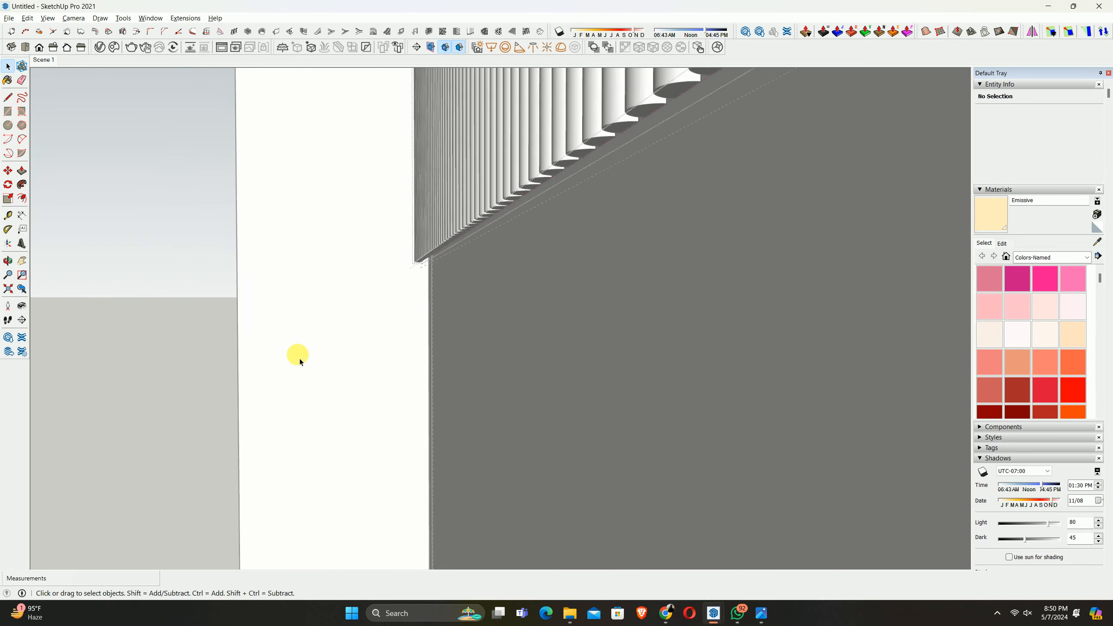
pyautogui.moveTo(417, 358); pyautogui.dragTo(475, 349, button='middle')
pyautogui.press('space')
pyautogui.moveTo(490, 388); pyautogui.dragTo(636, 472, button='middle')
pyautogui.scroll(-1, 655, 468)
pyautogui.scroll(-5, 608, 380)
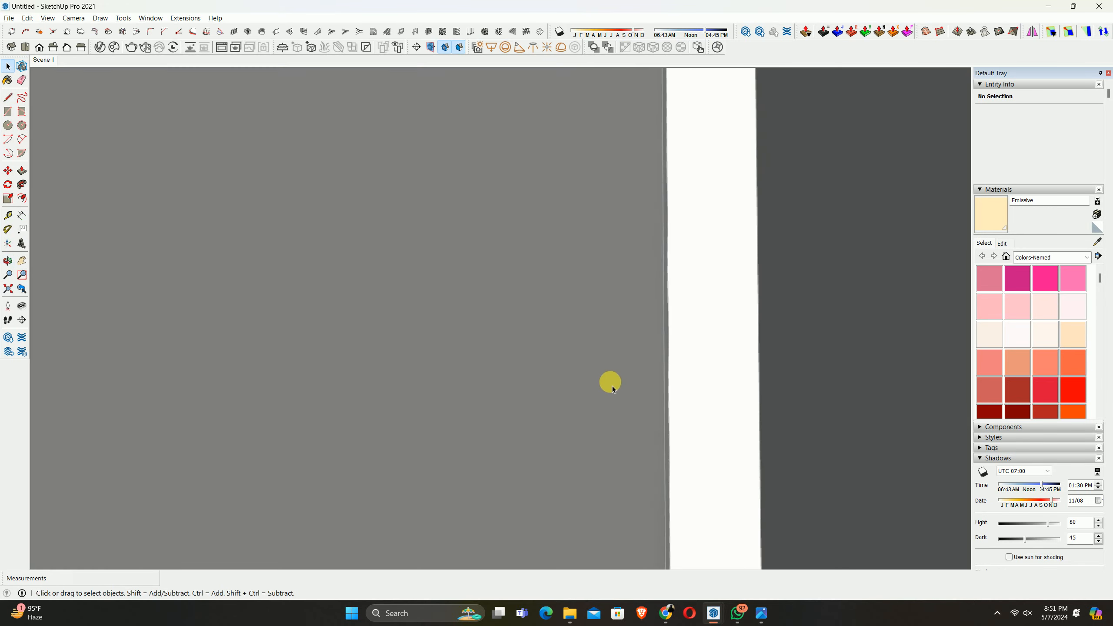
pyautogui.scroll(4, 562, 256)
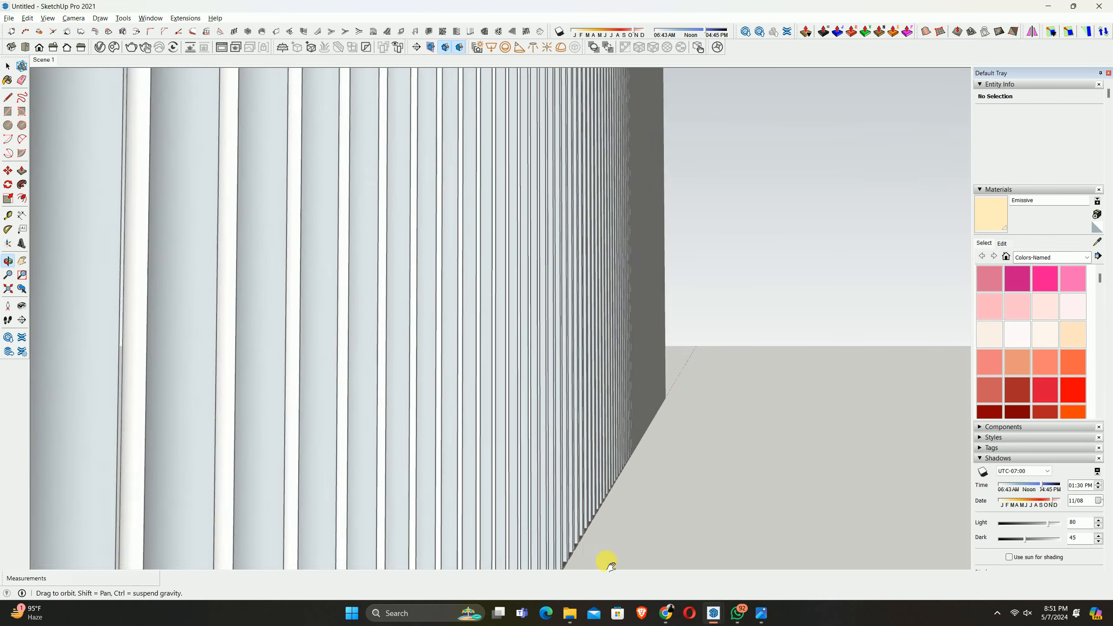
pyautogui.moveTo(604, 562); pyautogui.dragTo(487, 450, button='middle')
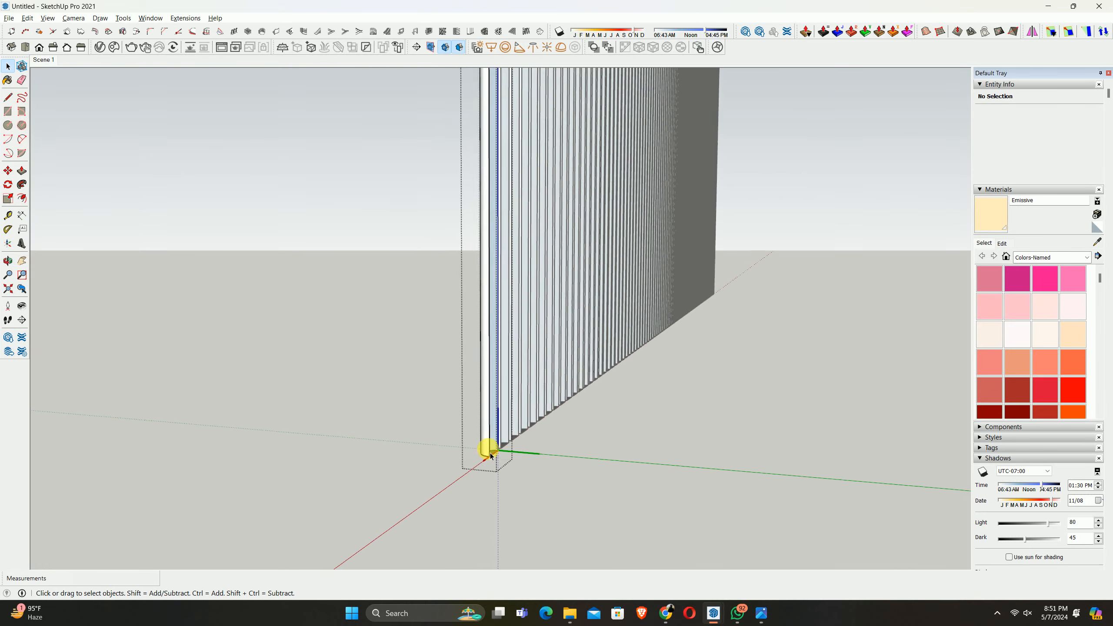
pyautogui.scroll(4, 490, 457)
pyautogui.press('l')
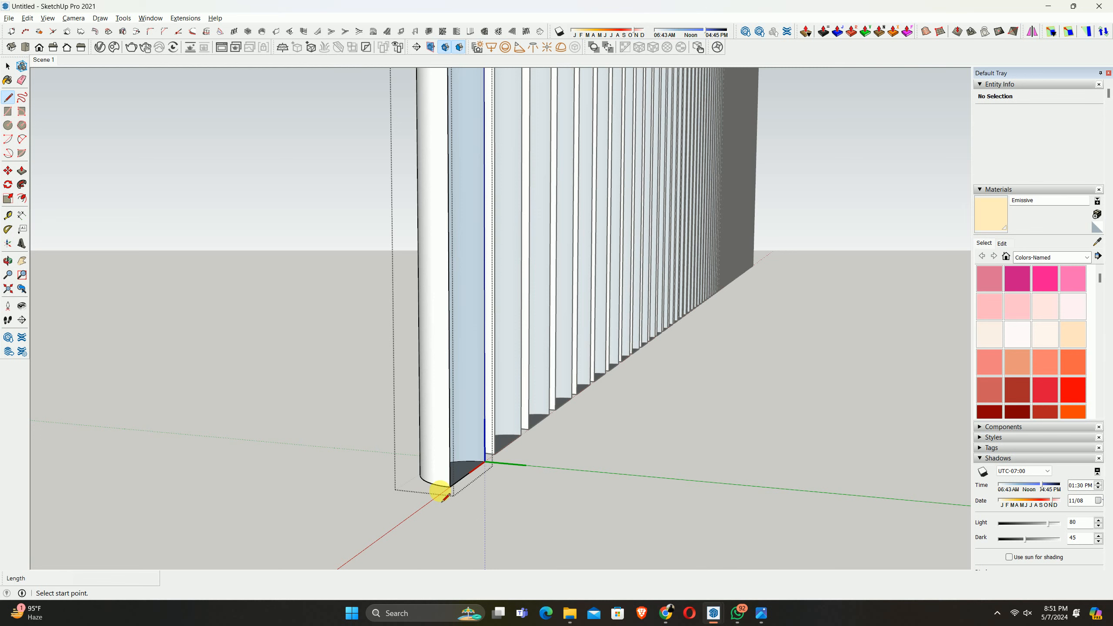
pyautogui.click(449, 486)
pyautogui.scroll(2, 460, 490)
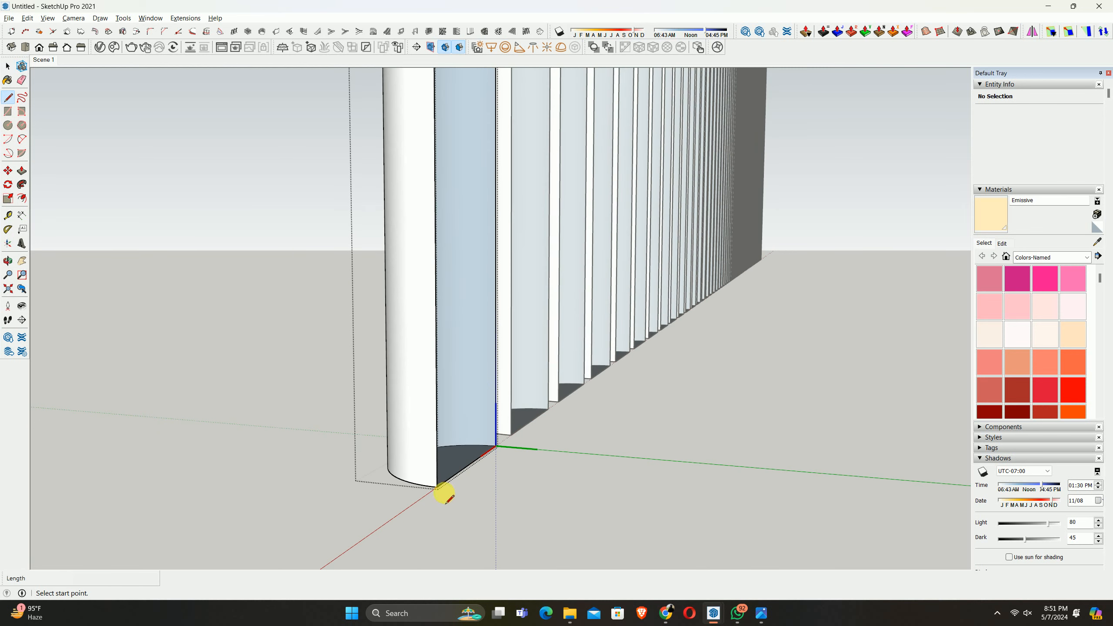
pyautogui.click(437, 487)
pyautogui.click(496, 446)
pyautogui.press('space')
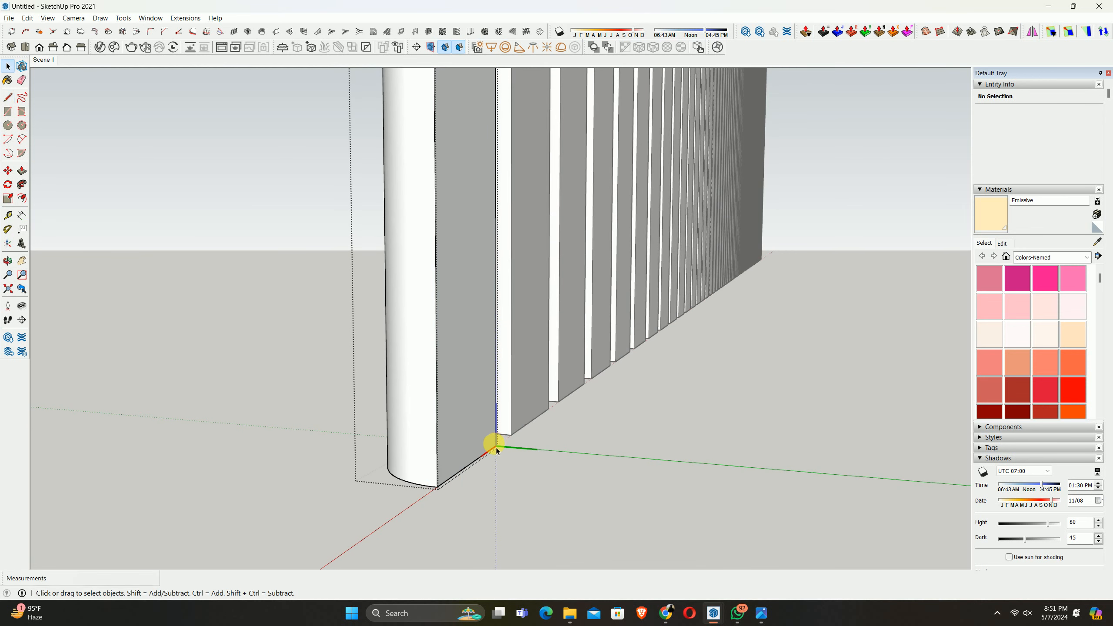
# Extrude the slat's flat back face toward the wall and exit the slat and panel groups
pyautogui.press('p')
pyautogui.click(459, 452)
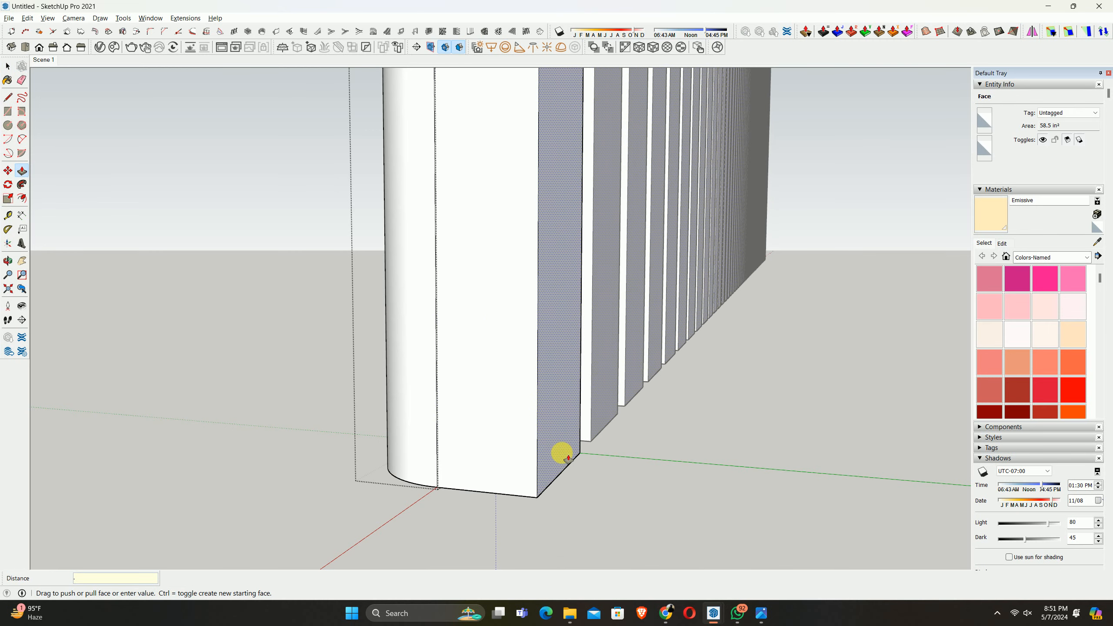
pyautogui.press('Return')
pyautogui.moveTo(569, 458); pyautogui.dragTo(781, 421, button='middle')
pyautogui.scroll(-4, 585, 405)
pyautogui.moveTo(547, 423); pyautogui.dragTo(616, 395, button='middle')
pyautogui.press('space')
pyautogui.scroll(-6, 593, 380)
pyautogui.press('Escape')
pyautogui.press('Escape')
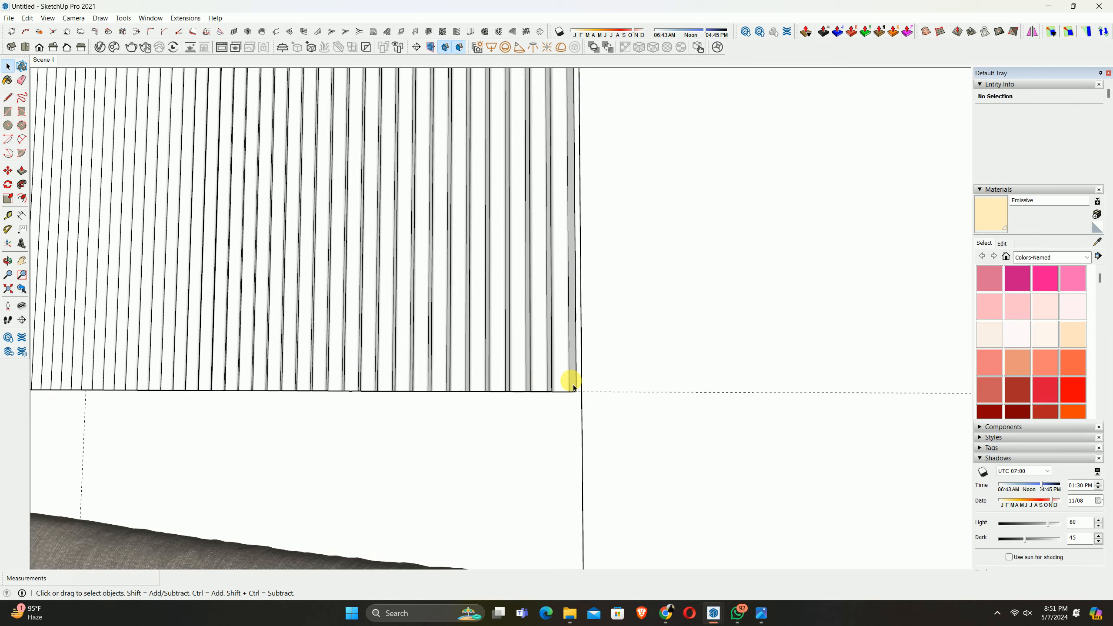
# Restore Scene 1, render the thickened slats with V-Ray, examine the panel, stop the render and close its window
pyautogui.click(43, 59)
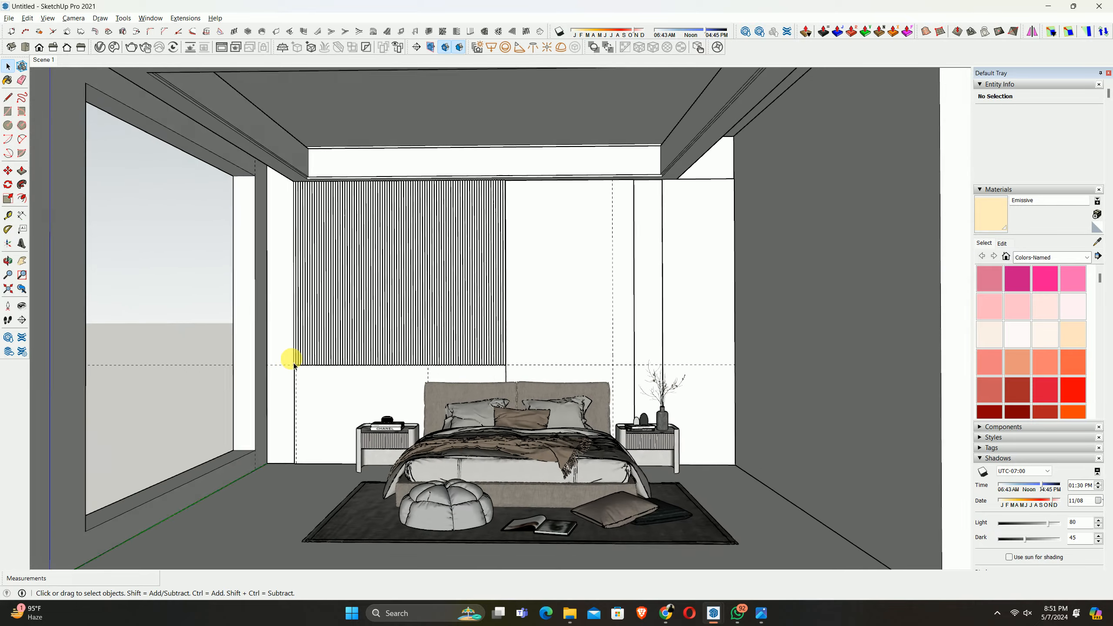
pyautogui.scroll(5, 303, 367)
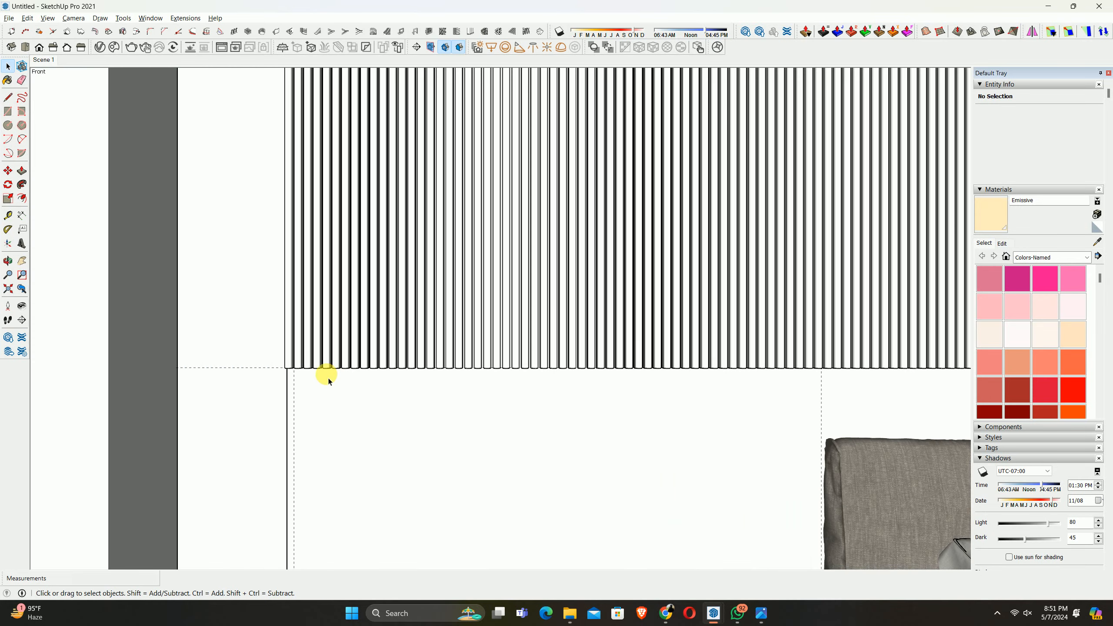
pyautogui.scroll(-8, 633, 385)
pyautogui.scroll(4, 588, 244)
pyautogui.scroll(-3, 594, 318)
pyautogui.keyDown('shift'); pyautogui.moveTo(594, 318); pyautogui.dragTo(487, 257, button='middle'); pyautogui.keyUp('shift')
pyautogui.keyDown('shift'); pyautogui.moveTo(532, 311); pyautogui.dragTo(532, 330, button='middle'); pyautogui.keyUp('shift')
pyautogui.click(143, 52)
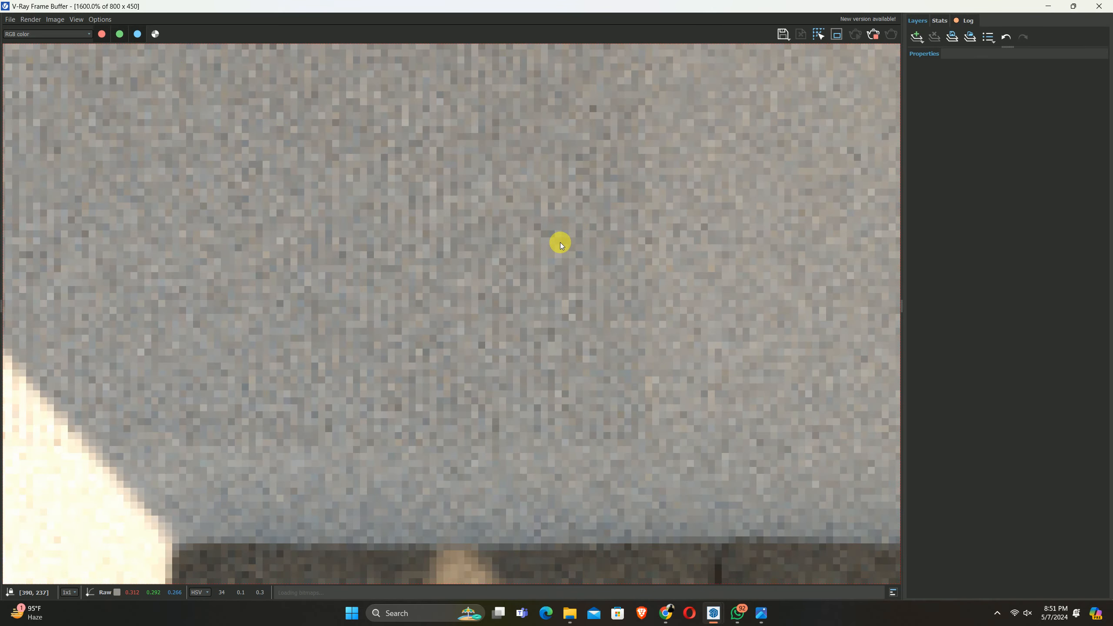
pyautogui.scroll(-2, 553, 244)
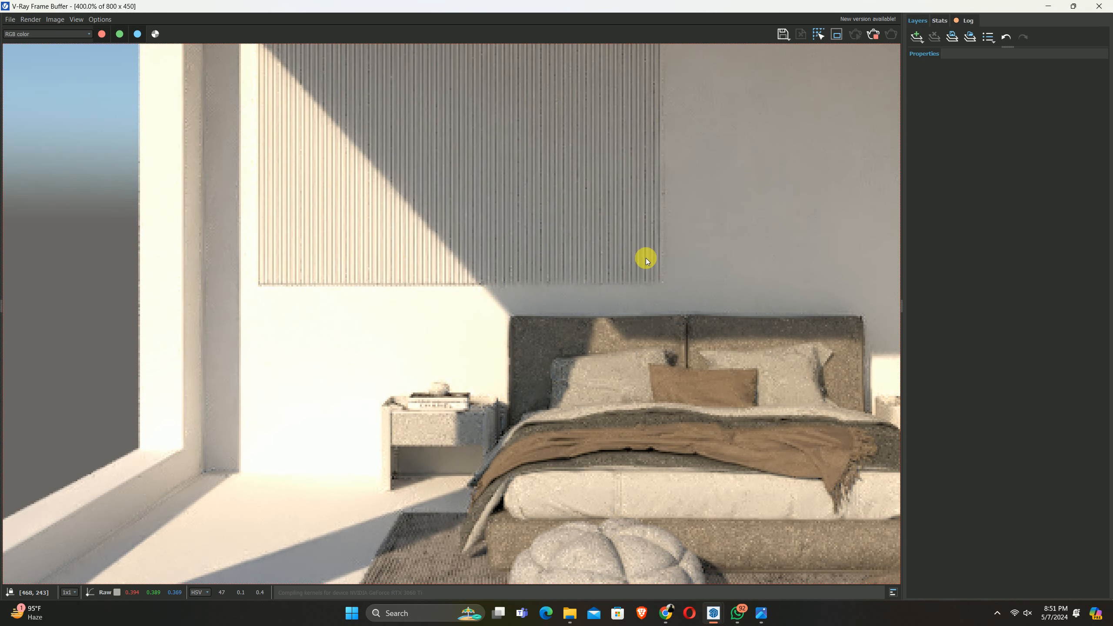
pyautogui.scroll(1, 646, 261)
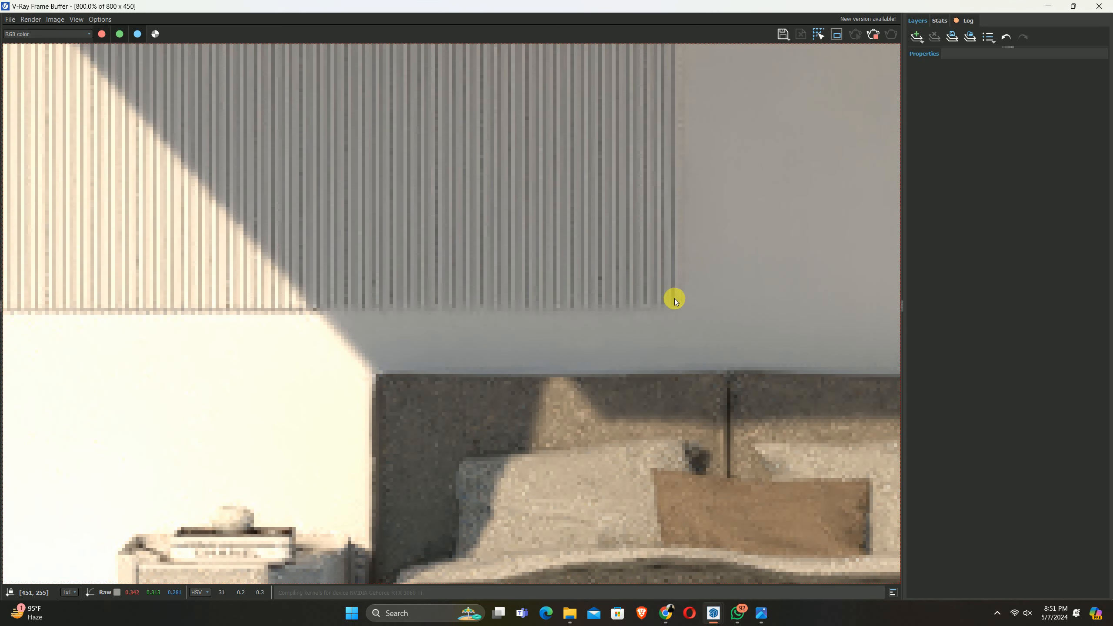
pyautogui.scroll(-1, 621, 285)
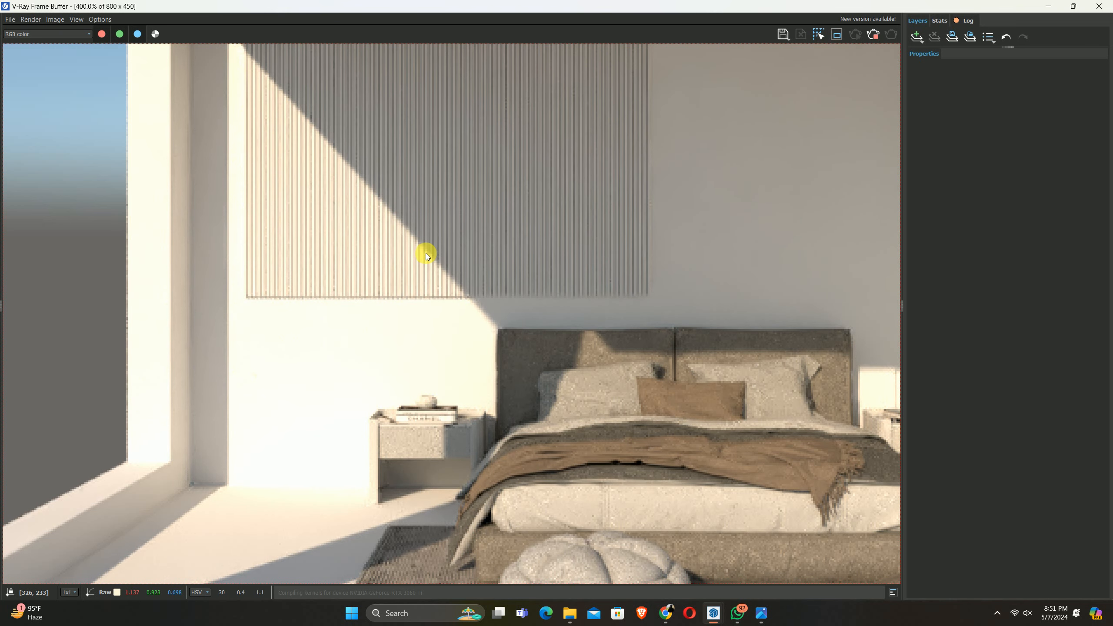
pyautogui.click(873, 38)
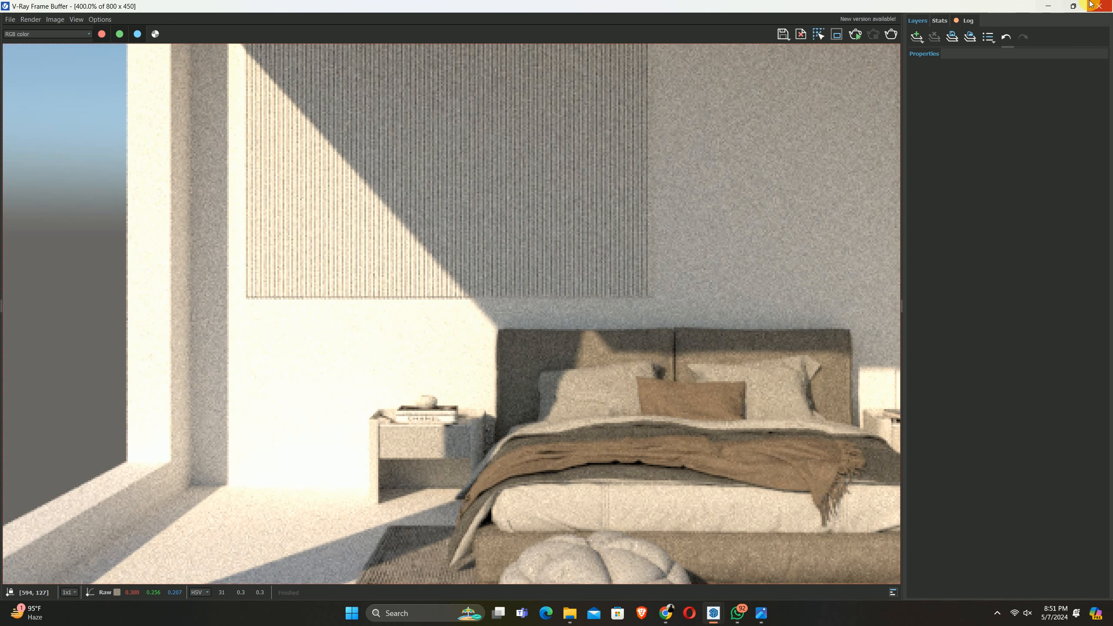
pyautogui.click(1092, 5)
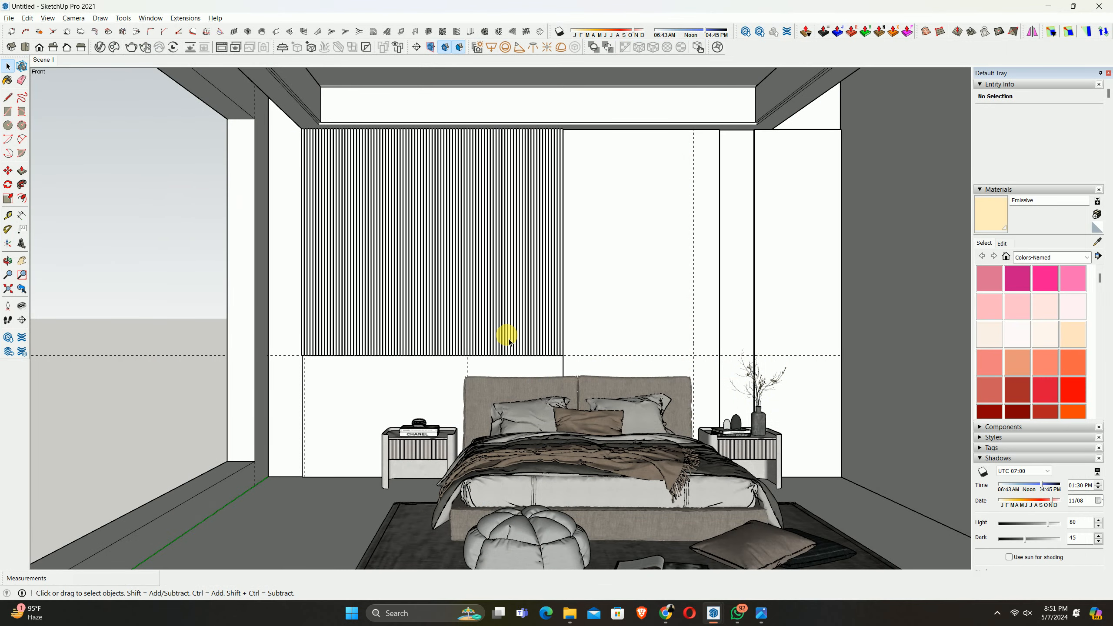
# Open the slat panel group and delete all slats except the first one at its left end
pyautogui.scroll(6, 509, 340)
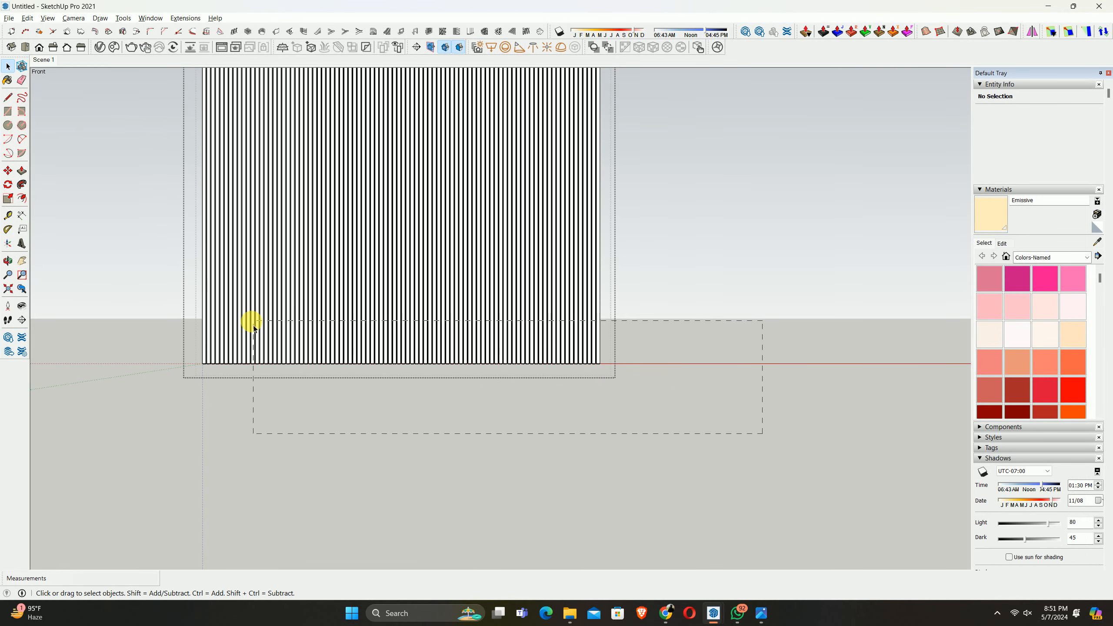
pyautogui.moveTo(211, 344); pyautogui.dragTo(201, 364)
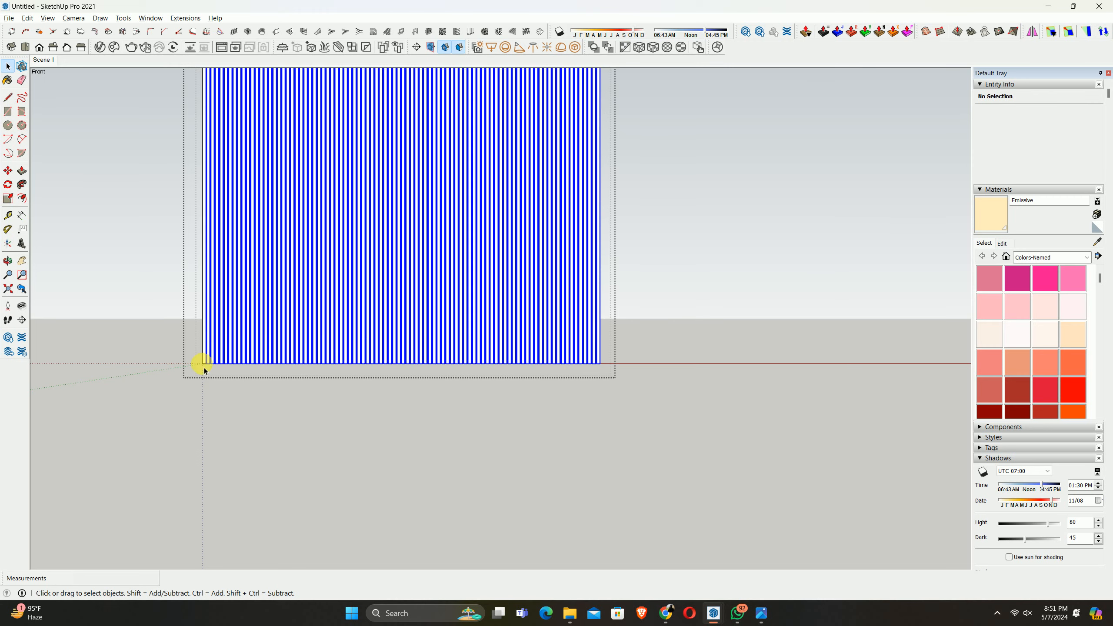
pyautogui.scroll(5, 219, 355)
pyautogui.keyDown('shift'); pyautogui.click(165, 377); pyautogui.keyUp('shift')
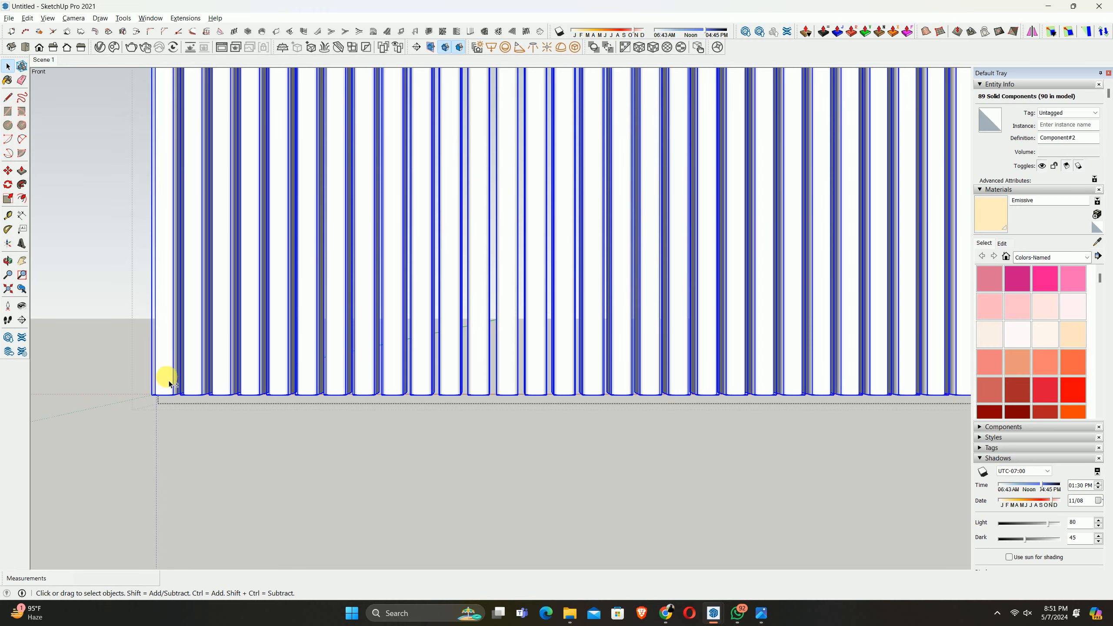
pyautogui.moveTo(162, 378); pyautogui.dragTo(417, 323, button='middle')
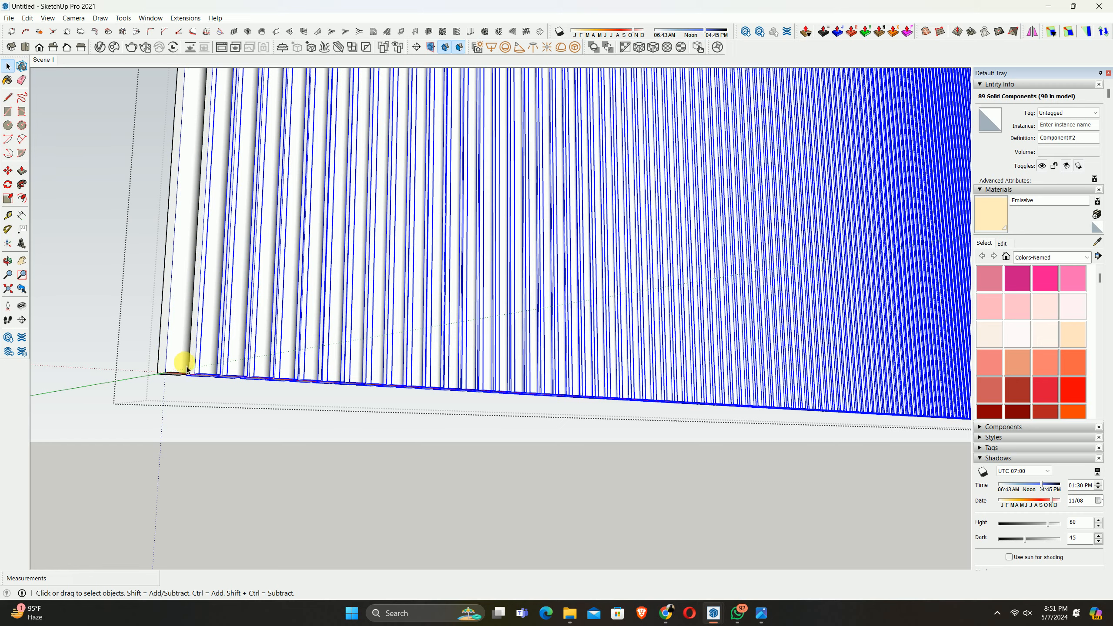
pyautogui.press('Delete')
# Copy the remaining slat edge to edge beside itself and move the copy 0.5" farther along the red axis
pyautogui.moveTo(197, 375); pyautogui.dragTo(1109, 413, button='middle')
pyautogui.scroll(2, 525, 401)
pyautogui.press('m')
pyautogui.scroll(2, 420, 406)
pyautogui.click(391, 381)
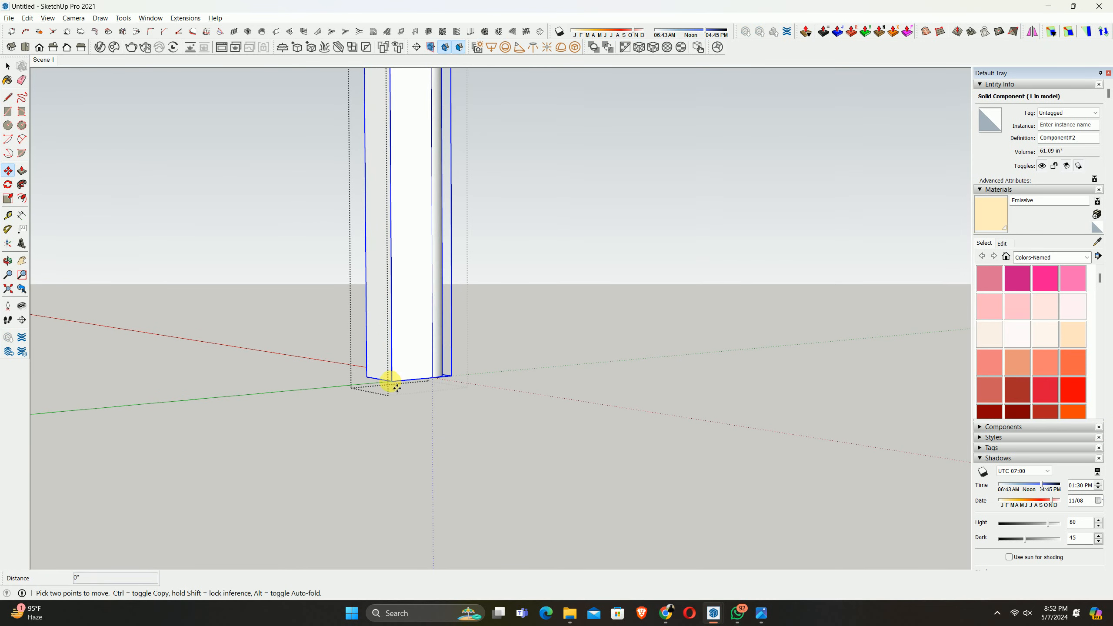
pyautogui.moveTo(385, 382); pyautogui.dragTo(566, 427, button='middle')
pyautogui.click(604, 415)
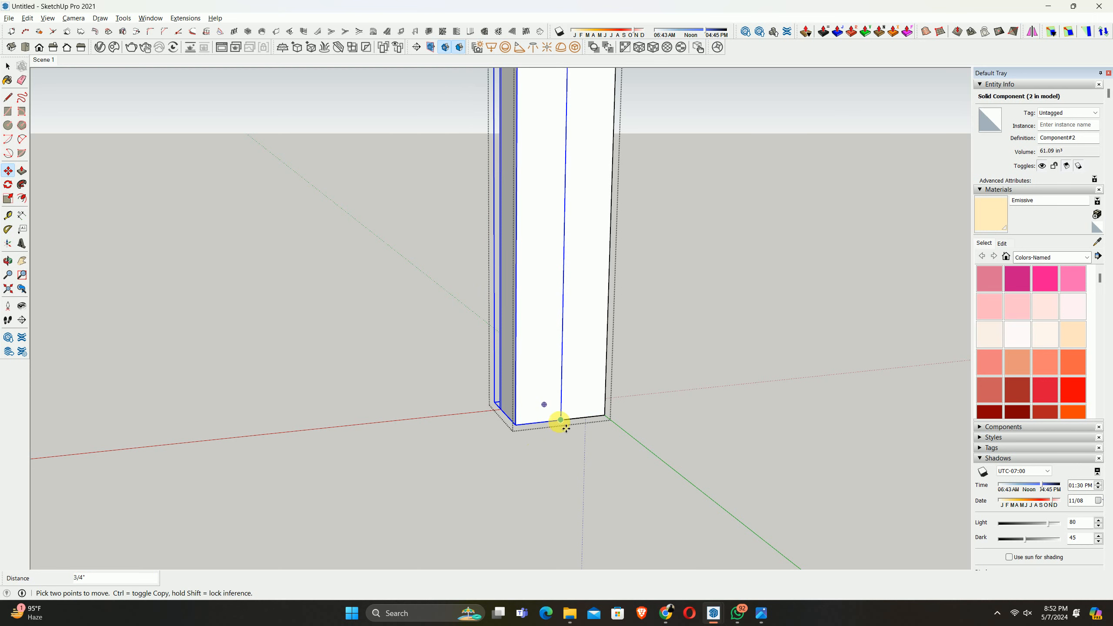
pyautogui.click(482, 430)
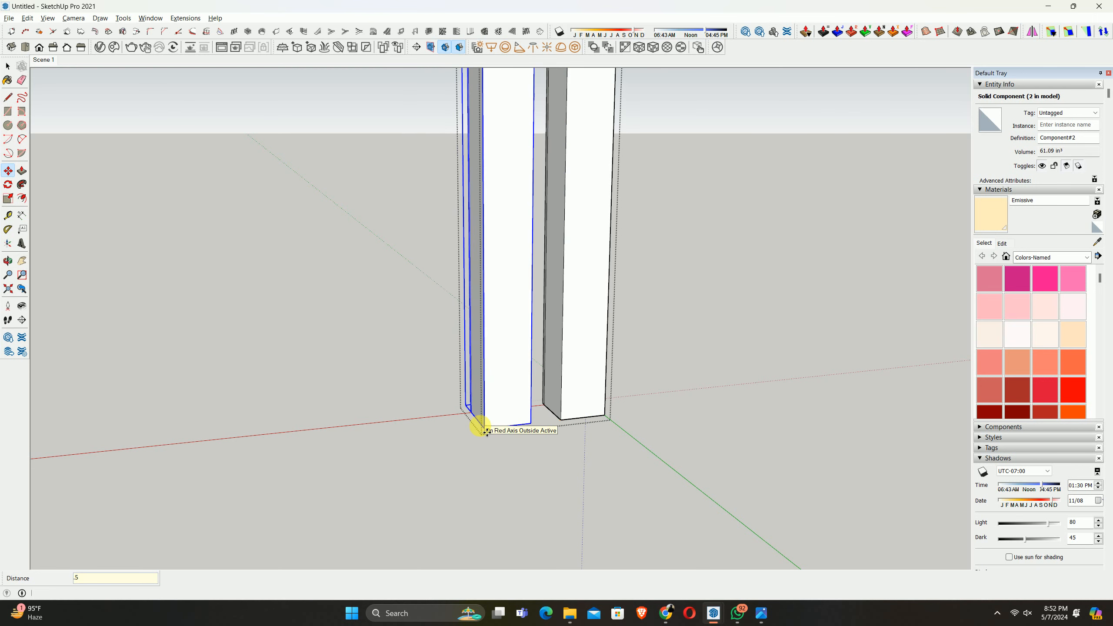
# Copy the second slat 1 1/4" along the red axis, using the matching rear corners of the two slats as reference points
pyautogui.moveTo(489, 435); pyautogui.dragTo(834, 427, button='middle')
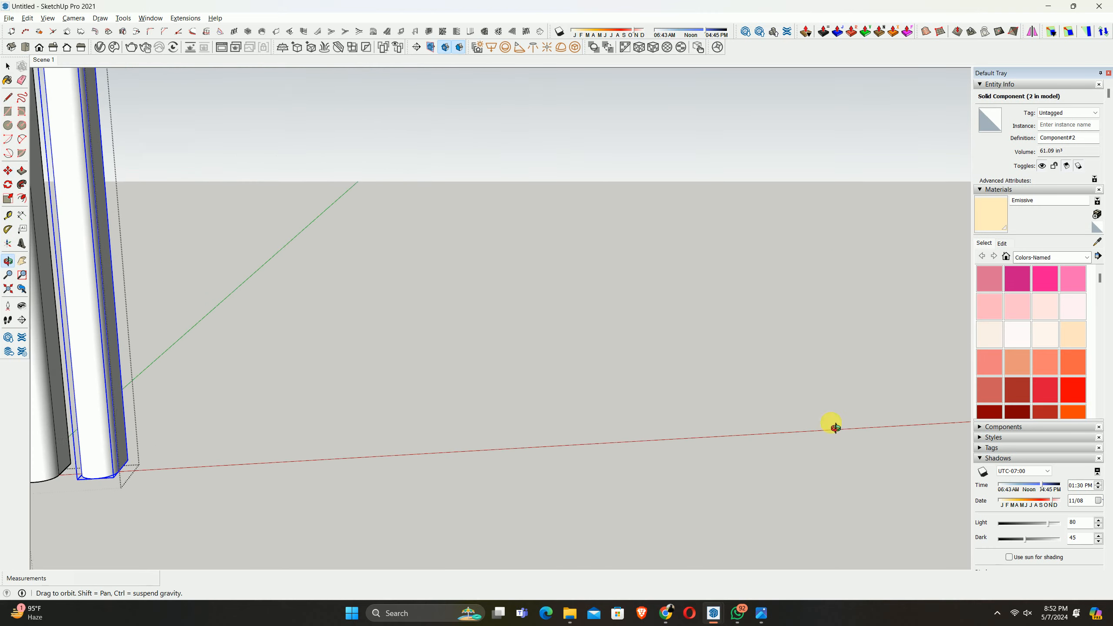
pyautogui.keyDown('shift'); pyautogui.moveTo(186, 443); pyautogui.dragTo(386, 441, button='middle'); pyautogui.keyUp('shift')
pyautogui.scroll(2, 372, 460)
pyautogui.press('space')
pyautogui.moveTo(307, 471); pyautogui.dragTo(249, 471, button='middle')
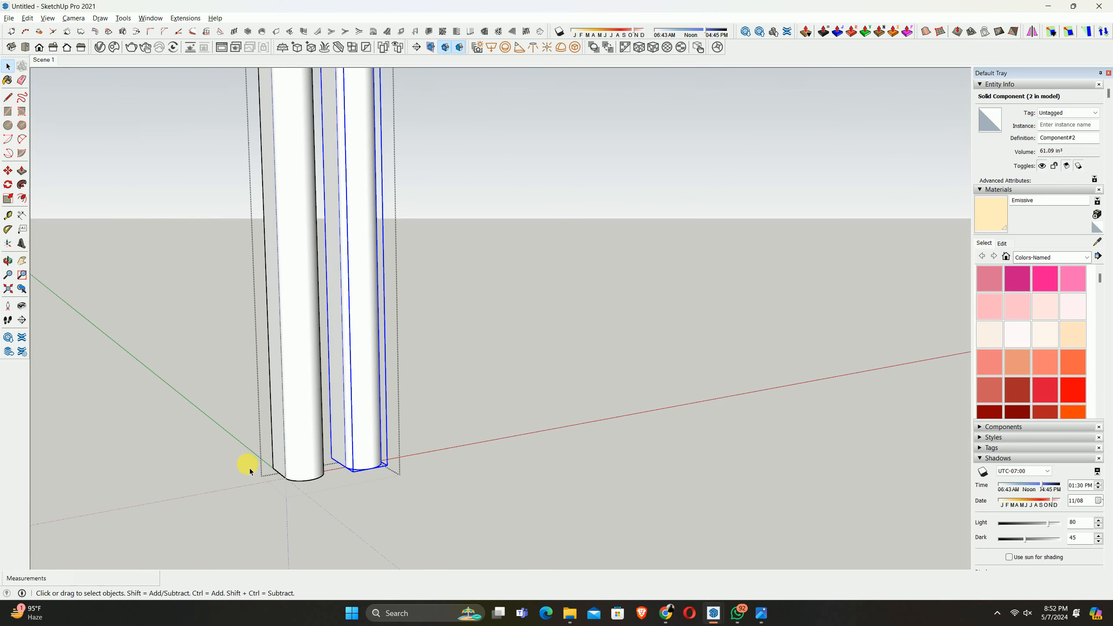
pyautogui.press('m')
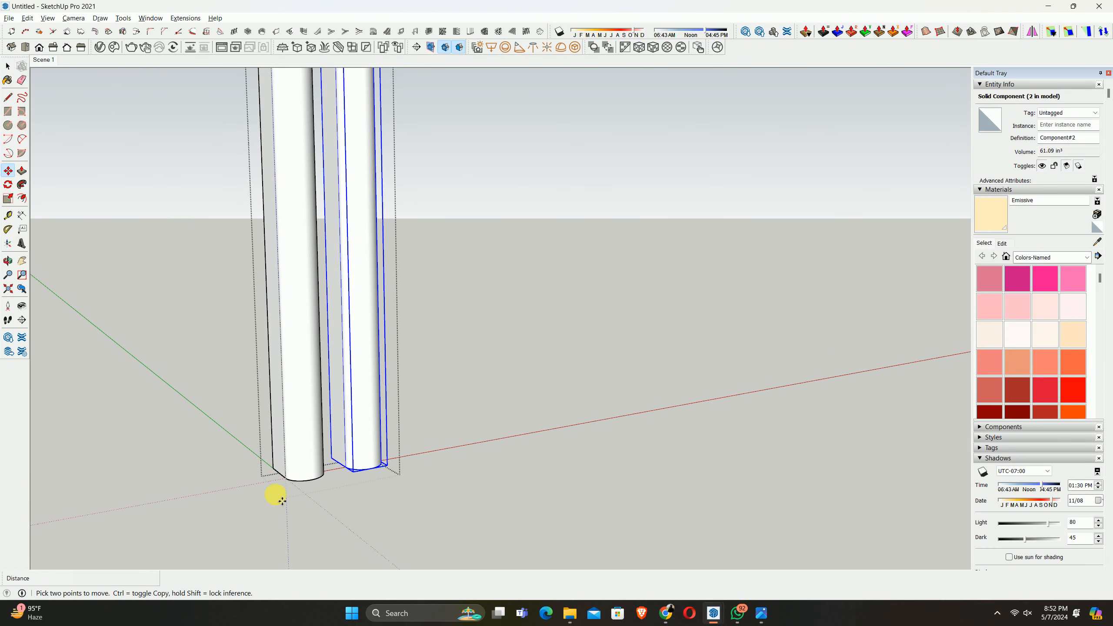
pyautogui.click(273, 468)
pyautogui.press('ctrl')
pyautogui.scroll(1, 318, 465)
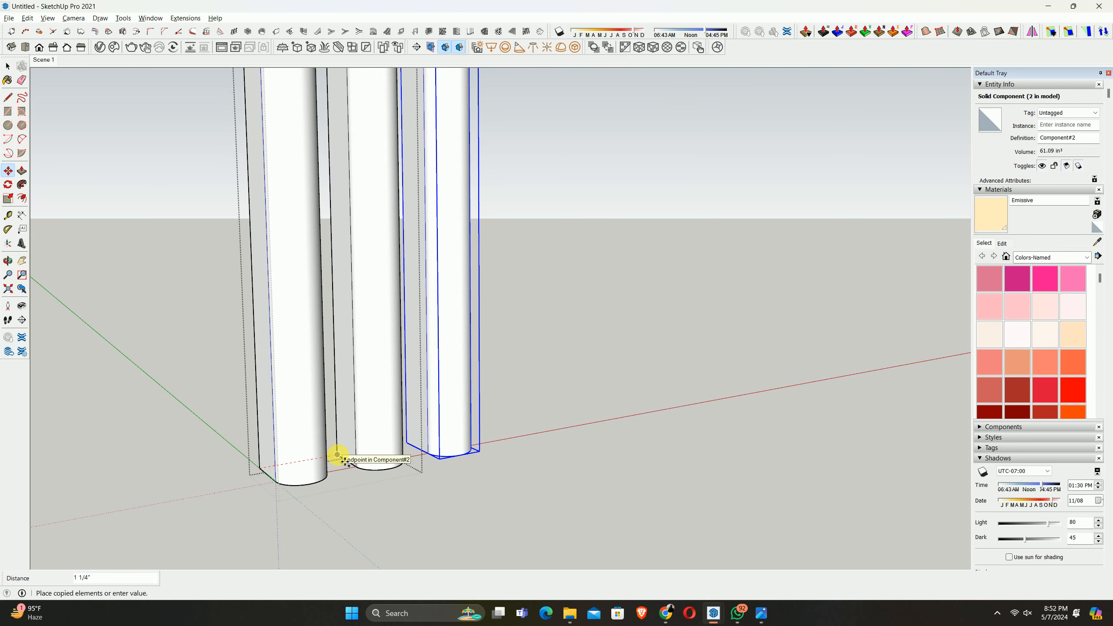
pyautogui.click(337, 454)
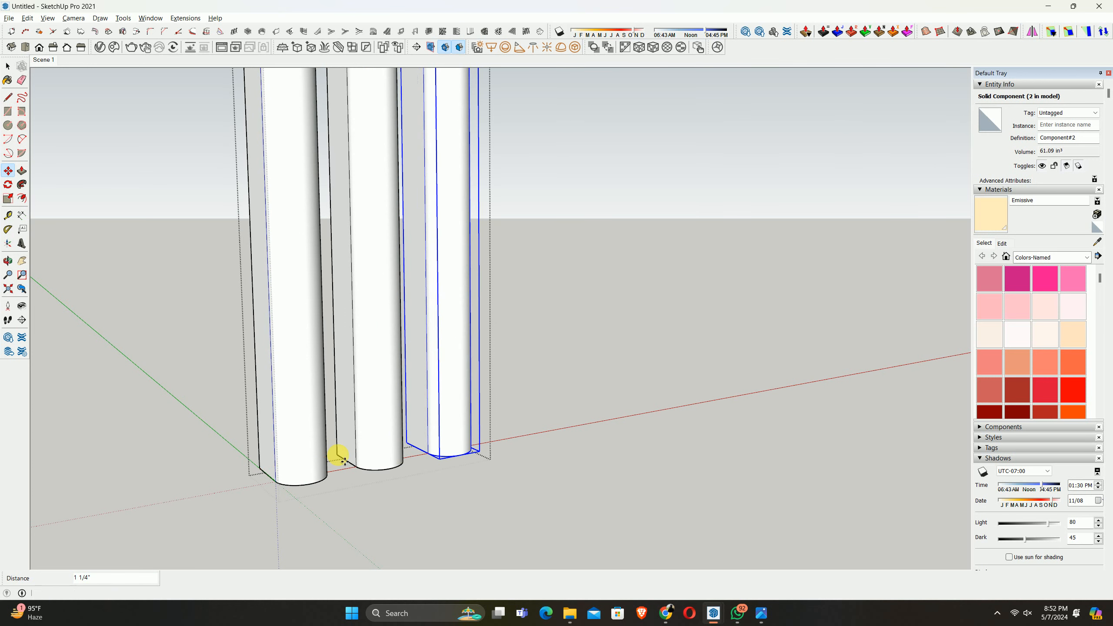
# Repeat the spaced slat copy as a linear array of x75 across the wall
pyautogui.scroll(-1, 383, 467)
pyautogui.moveTo(382, 467); pyautogui.dragTo(296, 423, button='middle')
pyautogui.scroll(-4, 313, 430)
pyautogui.scroll(-6, 314, 432)
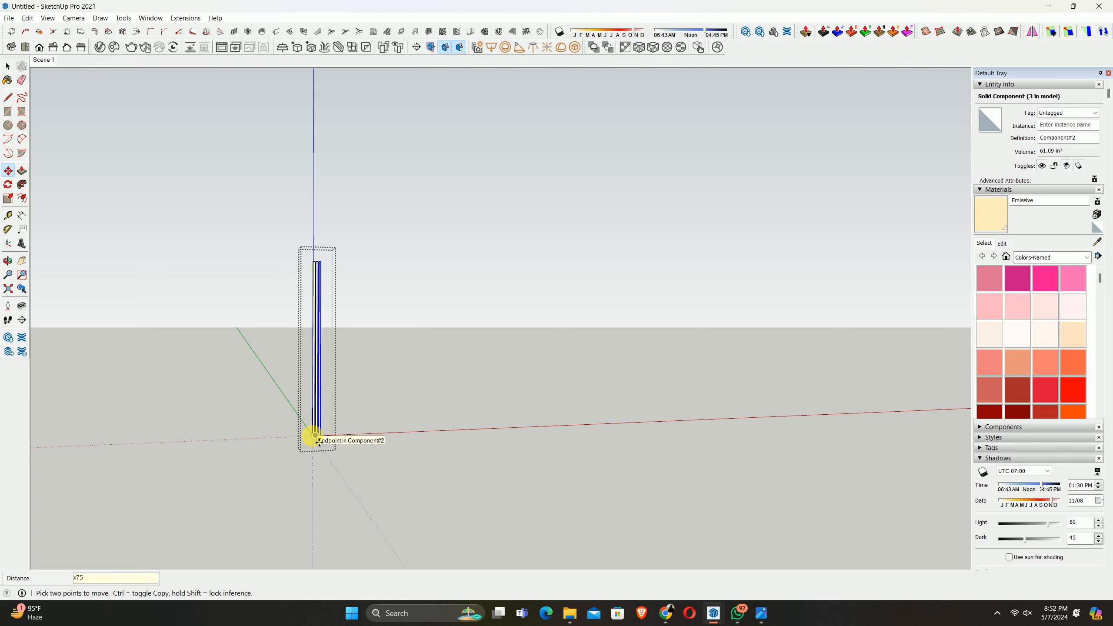
pyautogui.press('Return')
pyautogui.moveTo(353, 457); pyautogui.dragTo(379, 451, button='middle')
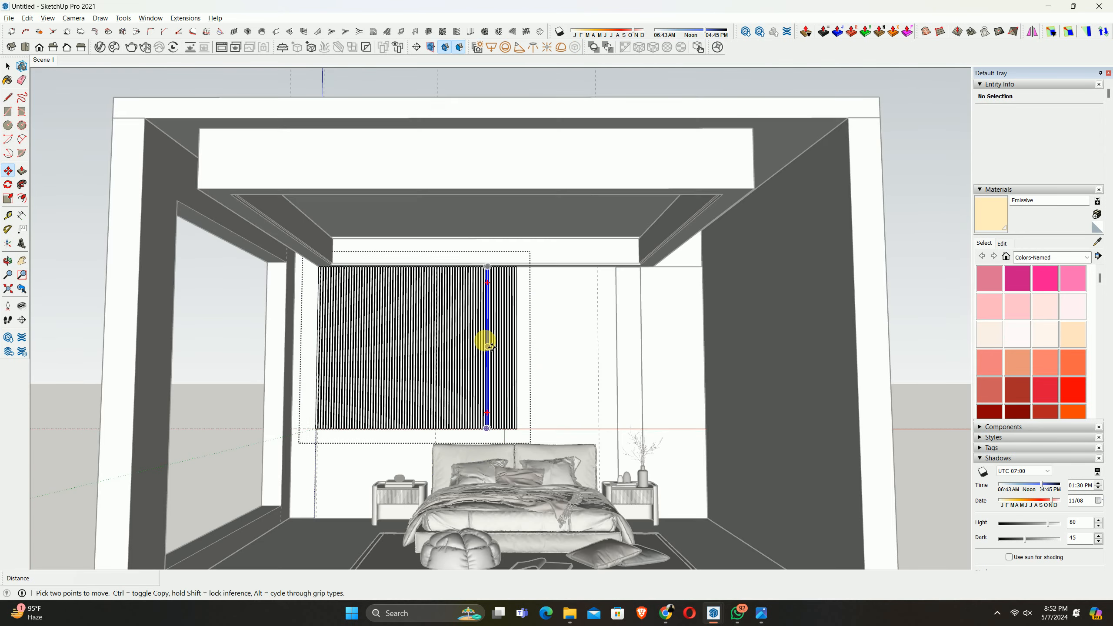
# Delete the five surplus slats that run past the panel's right edge and leave the panel group
pyautogui.scroll(8, 485, 338)
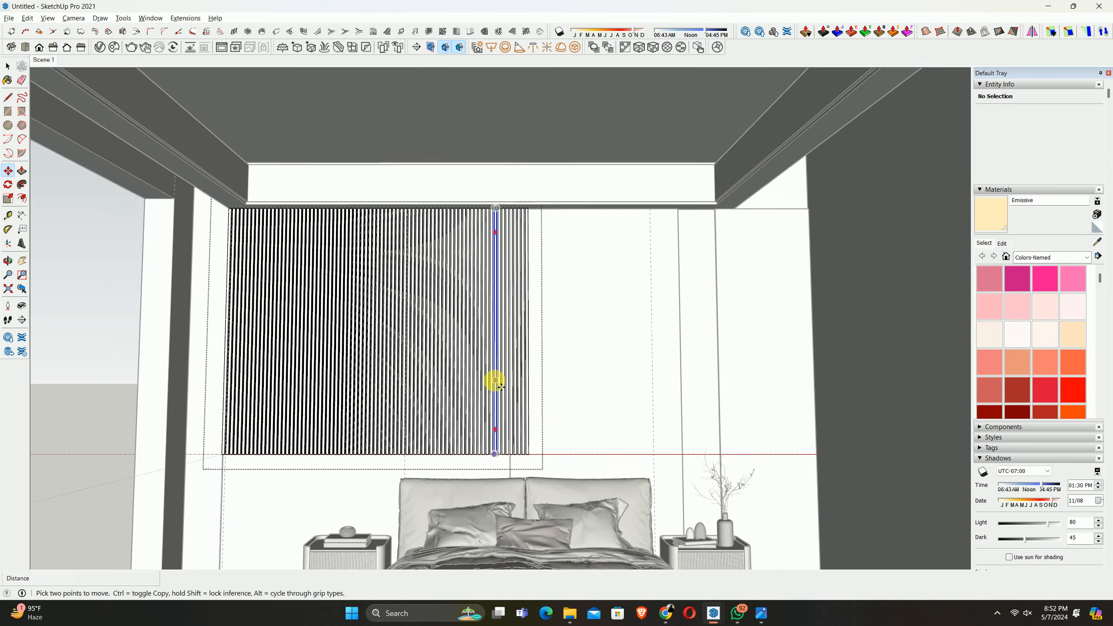
pyautogui.press('space')
pyautogui.scroll(3, 508, 444)
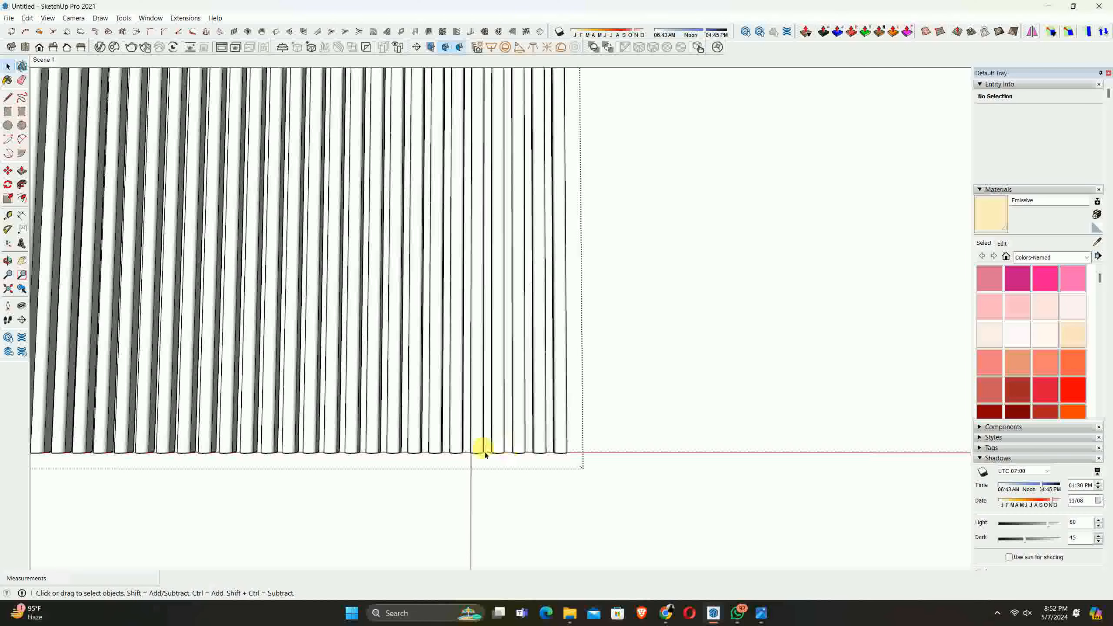
pyautogui.click(481, 448)
pyautogui.keyDown('ctrl'); pyautogui.click(499, 446); pyautogui.keyUp('ctrl')
pyautogui.keyDown('ctrl'); pyautogui.click(519, 446); pyautogui.keyUp('ctrl')
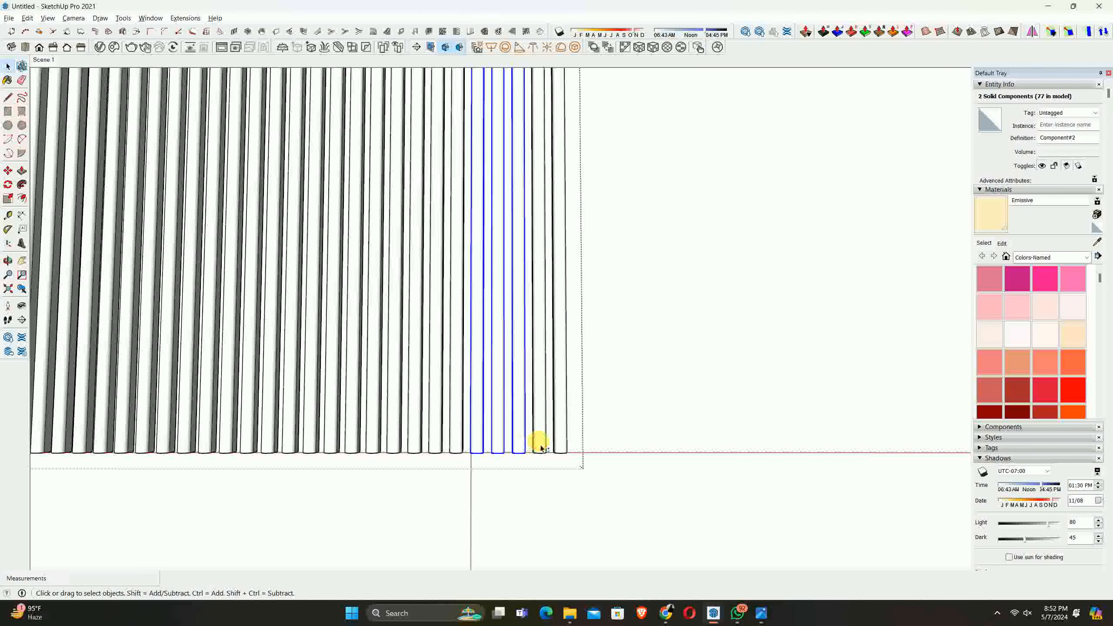
pyautogui.keyDown('ctrl'); pyautogui.click(563, 448); pyautogui.keyUp('ctrl')
pyautogui.keyDown('ctrl'); pyautogui.click(541, 447); pyautogui.keyUp('ctrl')
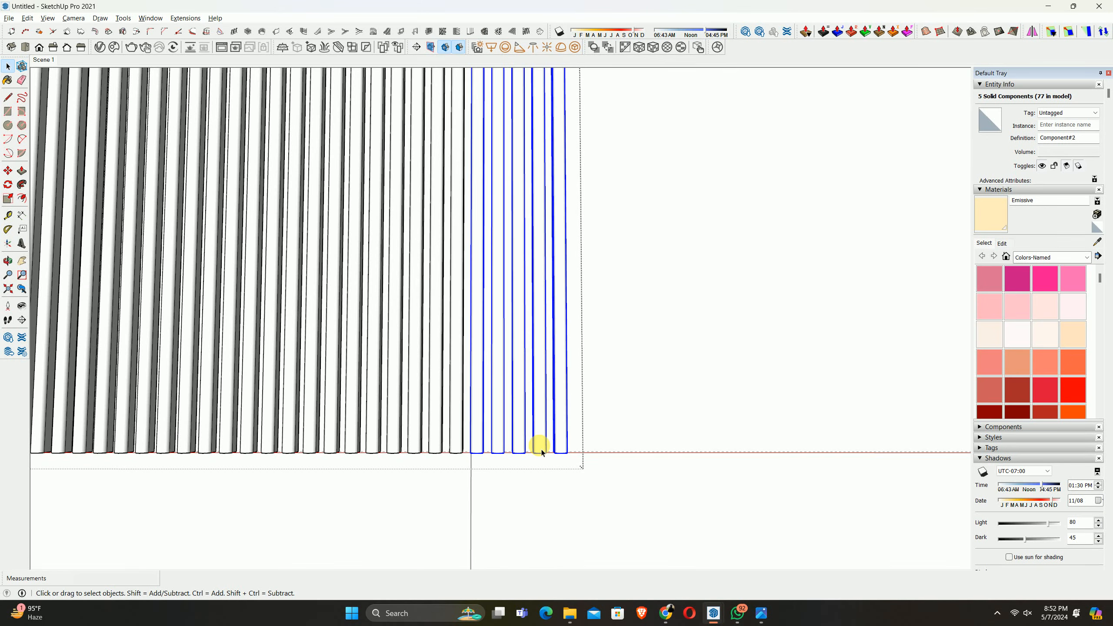
pyautogui.press('Delete')
pyautogui.scroll(-5, 498, 372)
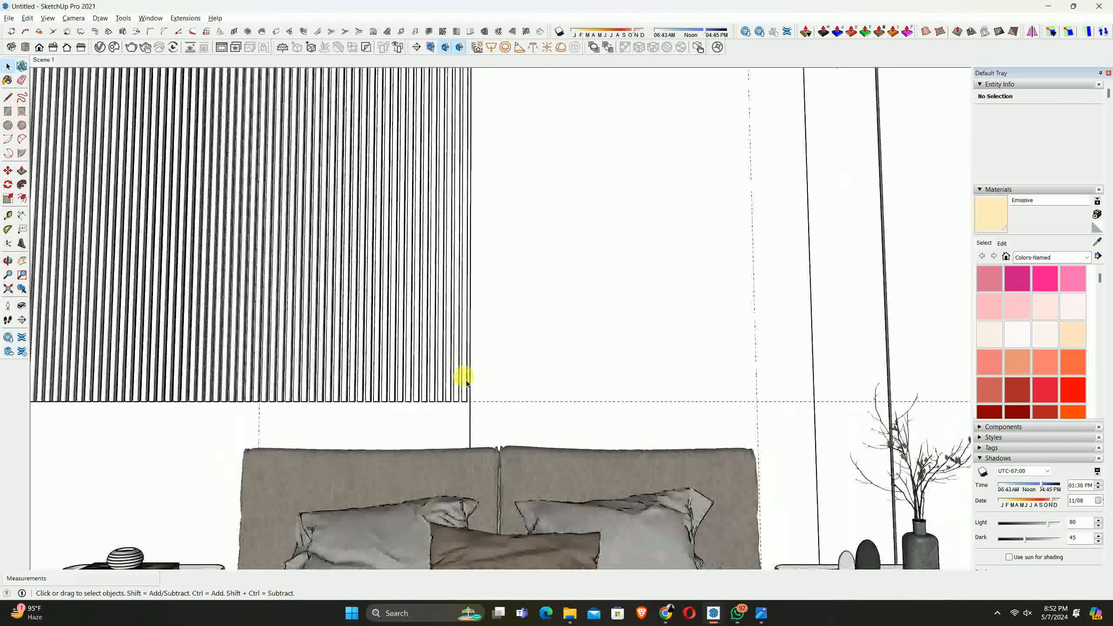
pyautogui.scroll(-3, 466, 382)
pyautogui.scroll(-3, 293, 269)
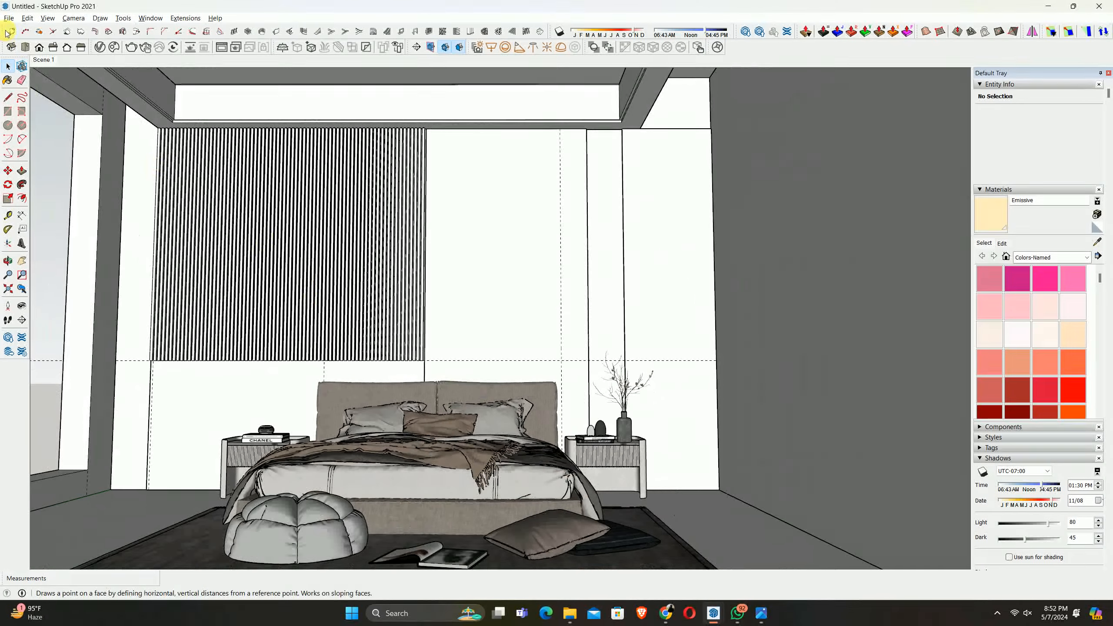
# Restore Scene 1, render the respaced slats with V-Ray, examine the panel closely and minimize the render window
pyautogui.click(43, 60)
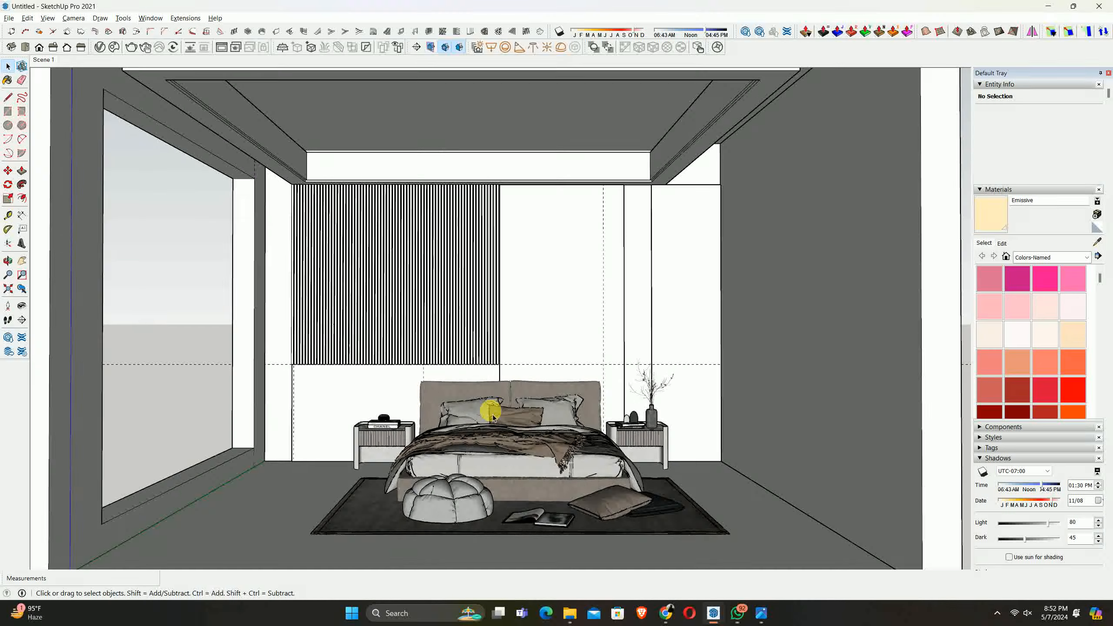
pyautogui.scroll(1, 466, 452)
pyautogui.scroll(1, 467, 451)
pyautogui.keyDown('shift'); pyautogui.moveTo(466, 452); pyautogui.dragTo(489, 433, button='middle'); pyautogui.keyUp('shift')
pyautogui.press('space')
pyautogui.click(145, 47)
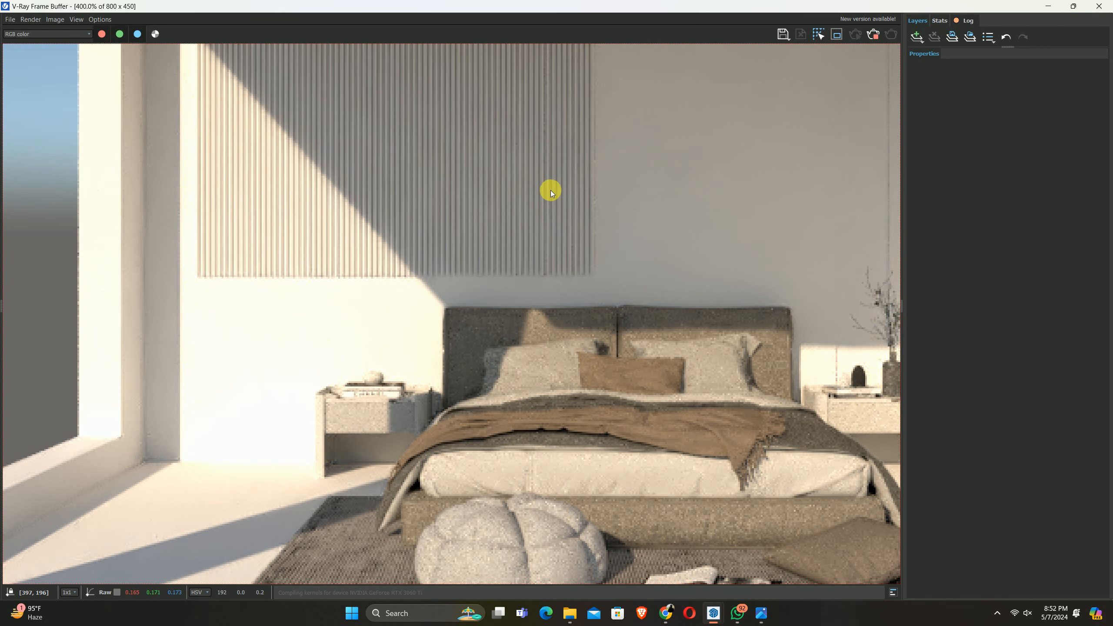
pyautogui.scroll(2, 593, 276)
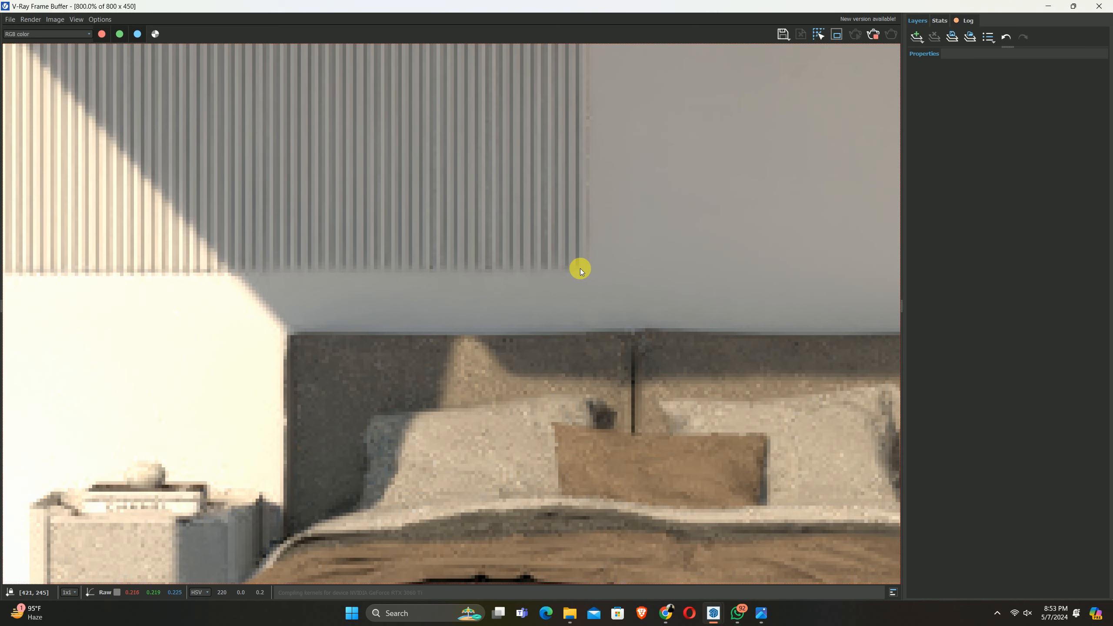
pyautogui.scroll(-4, 578, 253)
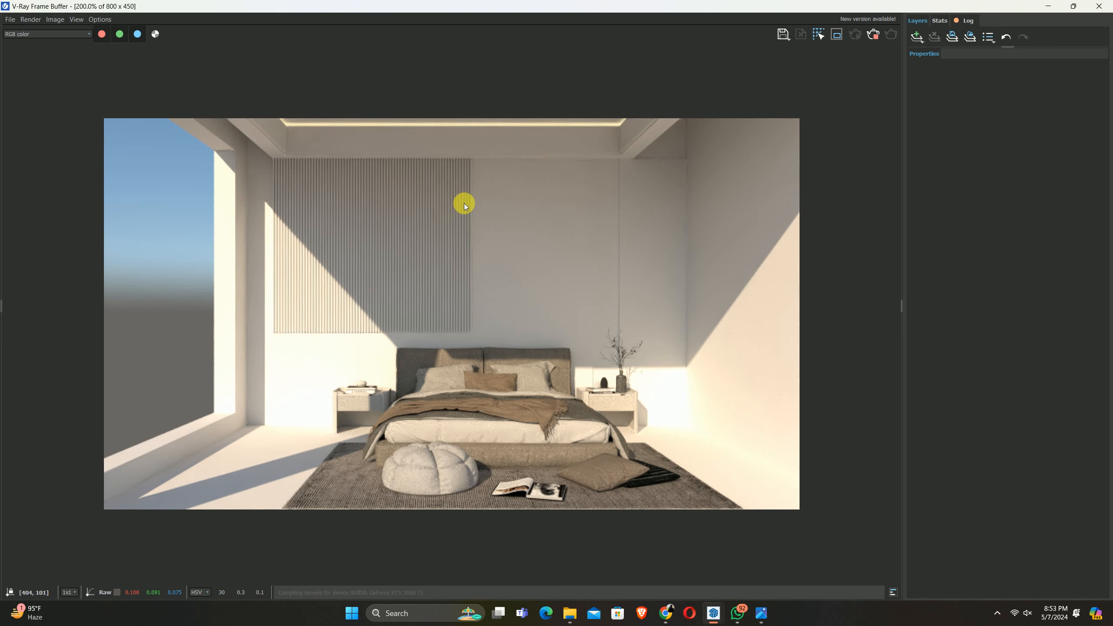
pyautogui.click(1048, 6)
# Switch to the reference bedroom photo, examine where the slat panel meets the ceiling, and return to the model
pyautogui.click(769, 612)
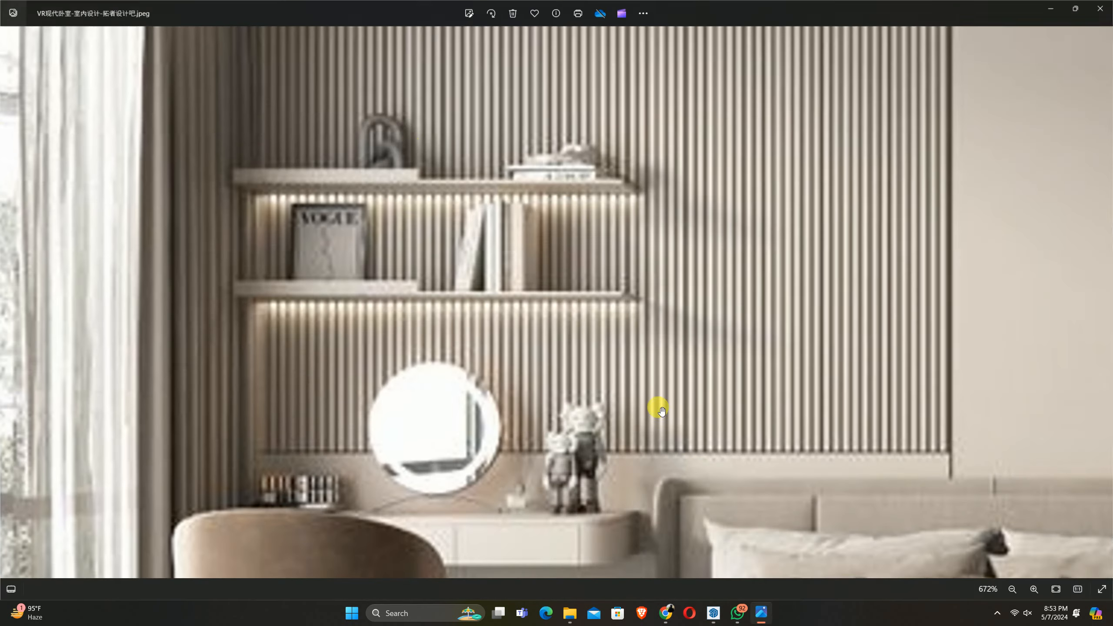
pyautogui.scroll(-3, 699, 227)
pyautogui.scroll(2, 549, 124)
pyautogui.scroll(2, 553, 126)
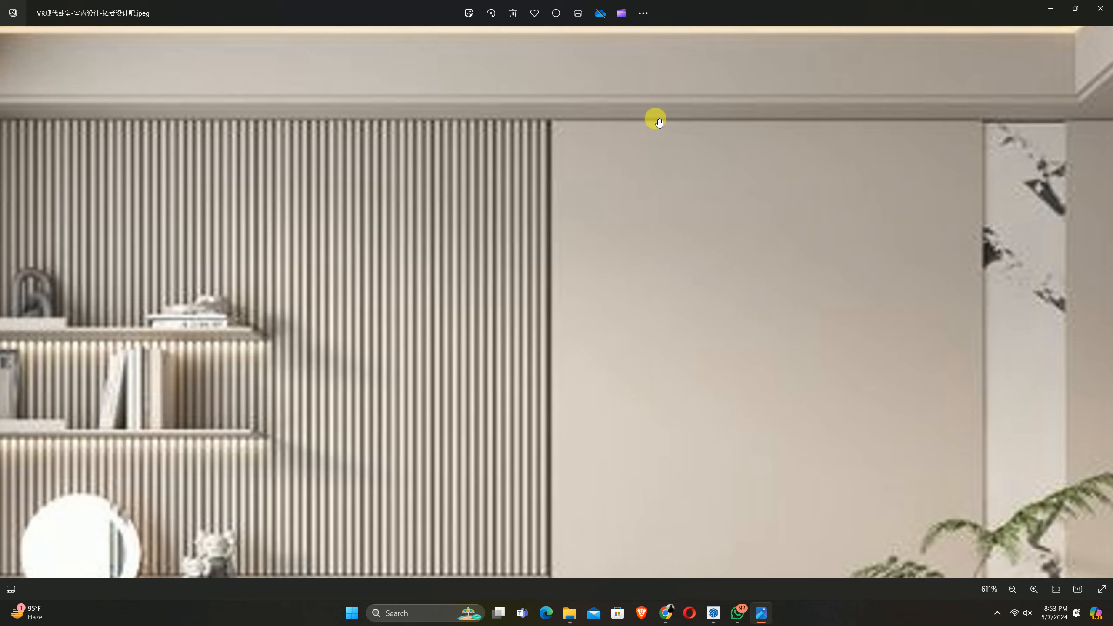
pyautogui.click(1050, 8)
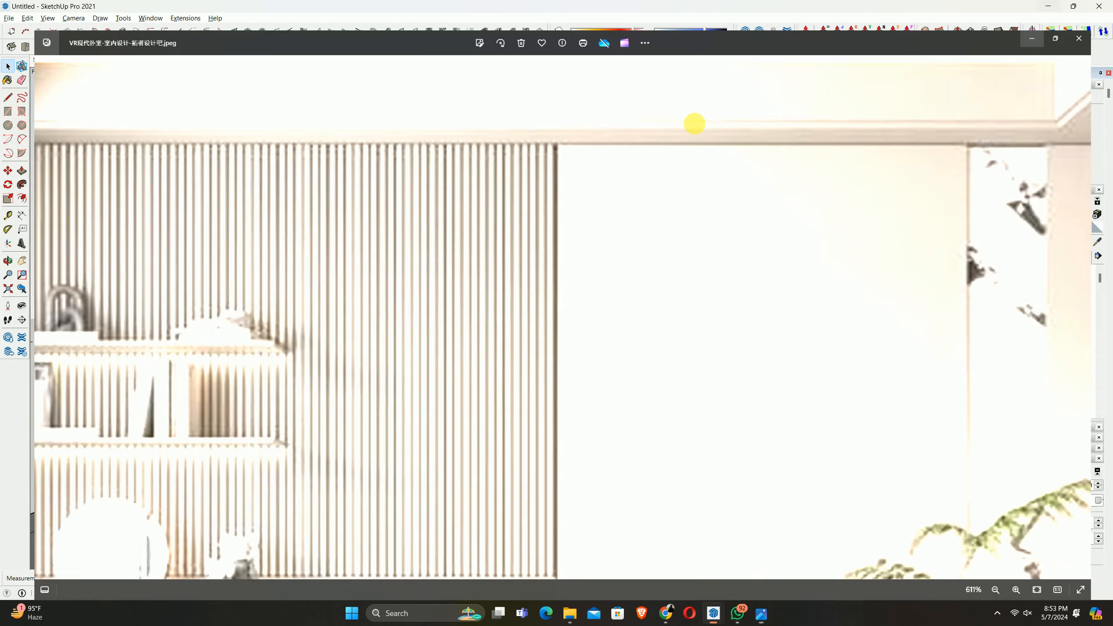
# Open the dropped ceiling group in isolation and push its end face nearest the bed wall by 2"
pyautogui.moveTo(516, 174)
pyautogui.mouseDown(button='middle')
pyautogui.moveTo(576, 169)
pyautogui.moveTo(381, 124)
pyautogui.mouseUp(button='middle')
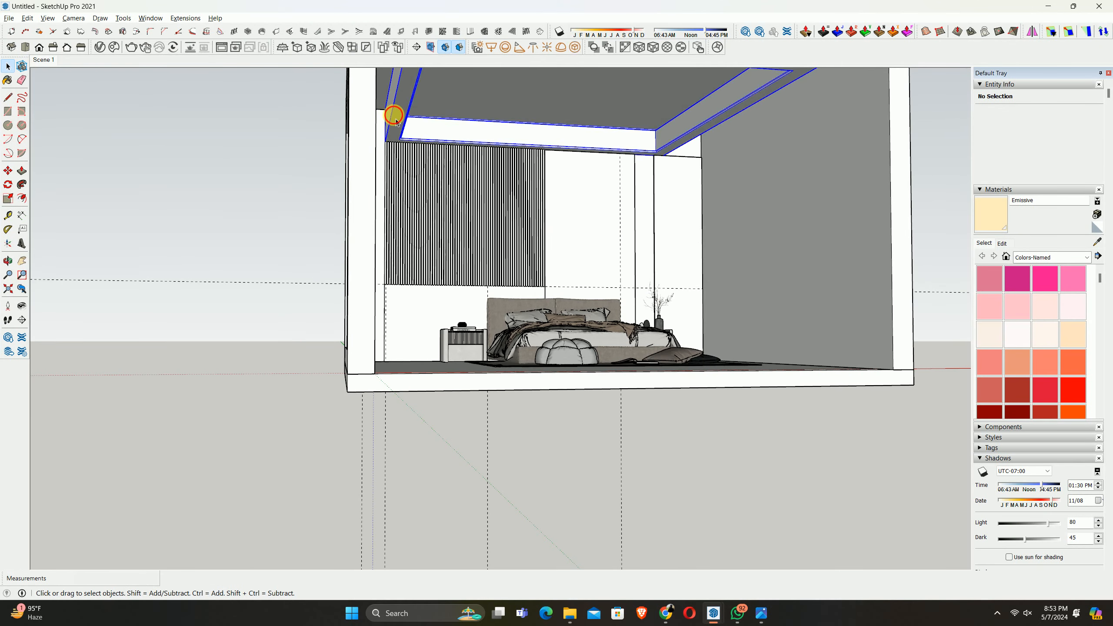
pyautogui.scroll(5, 390, 136)
pyautogui.press('i')
pyautogui.moveTo(476, 148); pyautogui.dragTo(388, 145, button='middle')
pyautogui.press('p')
pyautogui.scroll(1, 376, 143)
pyautogui.click(376, 143)
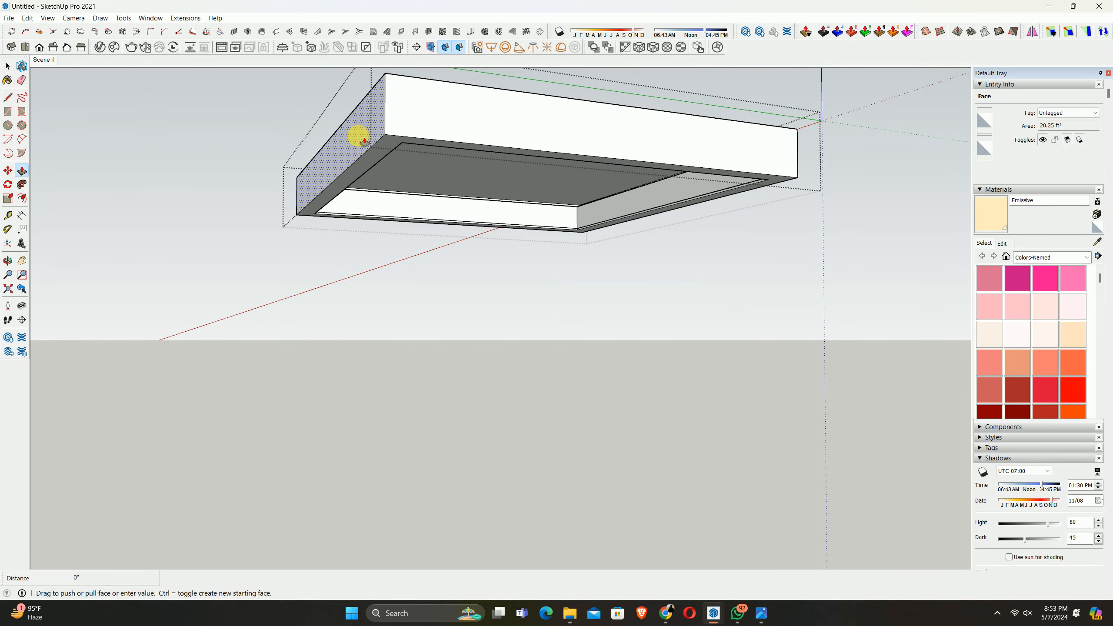
pyautogui.write('2')
pyautogui.press('Return')
# Examine the isolated dropped ceiling's rim and recessed corners from below
pyautogui.moveTo(443, 157); pyautogui.dragTo(295, 125, button='middle')
pyautogui.press('space')
pyautogui.press('i')
pyautogui.moveTo(344, 184); pyautogui.dragTo(308, 205, button='middle')
pyautogui.click(308, 205)
pyautogui.scroll(5, 322, 204)
pyautogui.moveTo(375, 224); pyautogui.dragTo(539, 335, button='middle')
pyautogui.scroll(3, 437, 207)
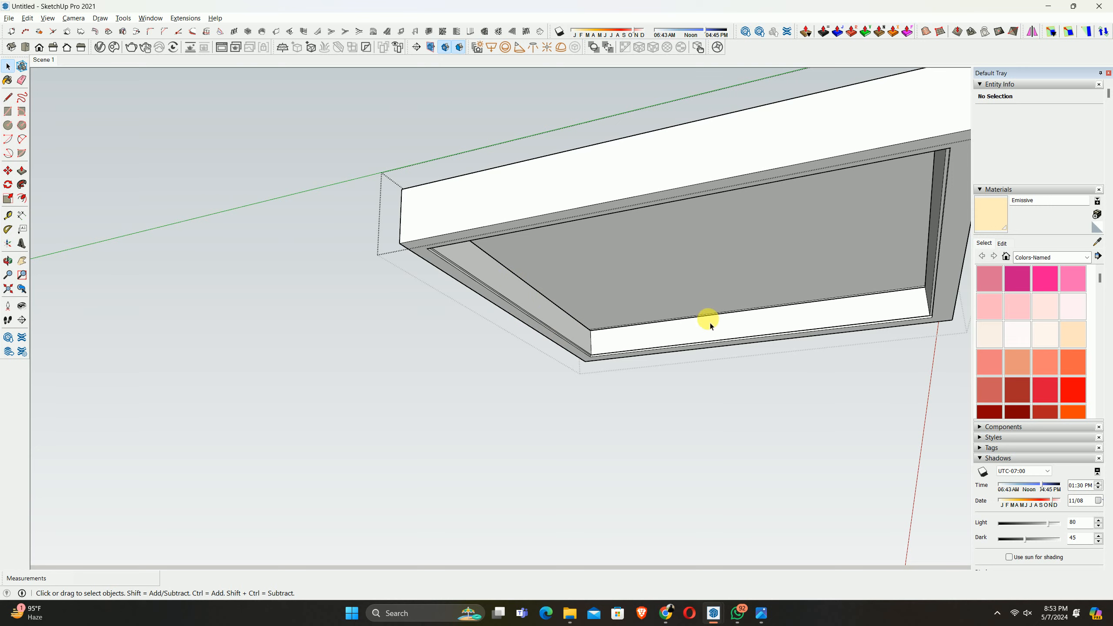
pyautogui.scroll(4, 595, 325)
pyautogui.scroll(-4, 500, 314)
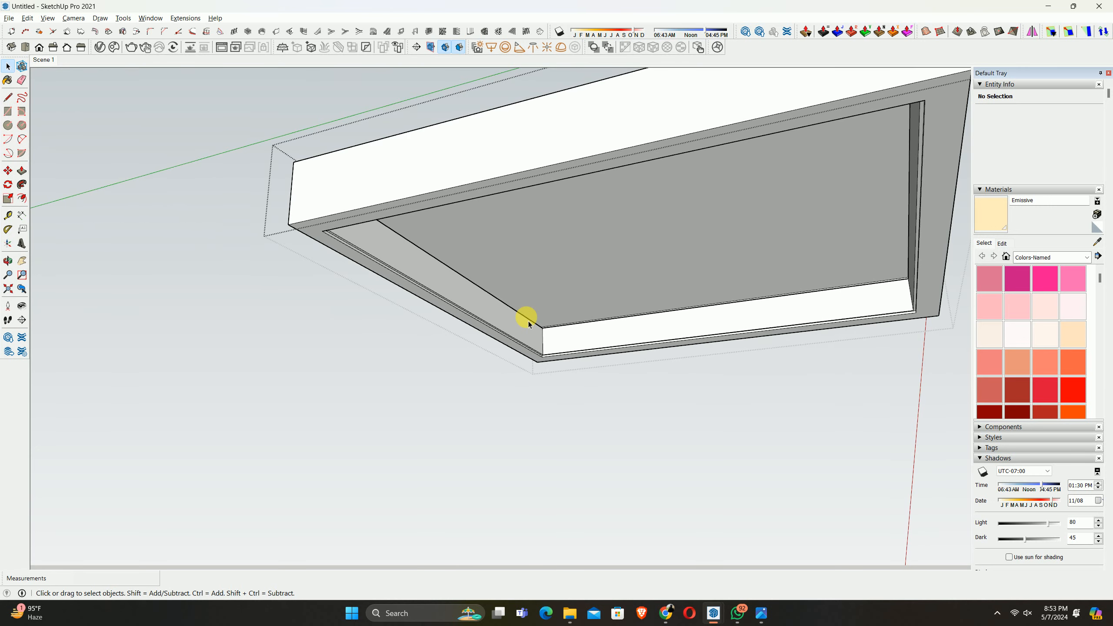
pyautogui.scroll(5, 528, 324)
pyautogui.scroll(-5, 524, 319)
pyautogui.scroll(-3, 515, 357)
pyautogui.scroll(-3, 515, 357)
pyautogui.moveTo(489, 335); pyautogui.dragTo(576, 368, button='middle')
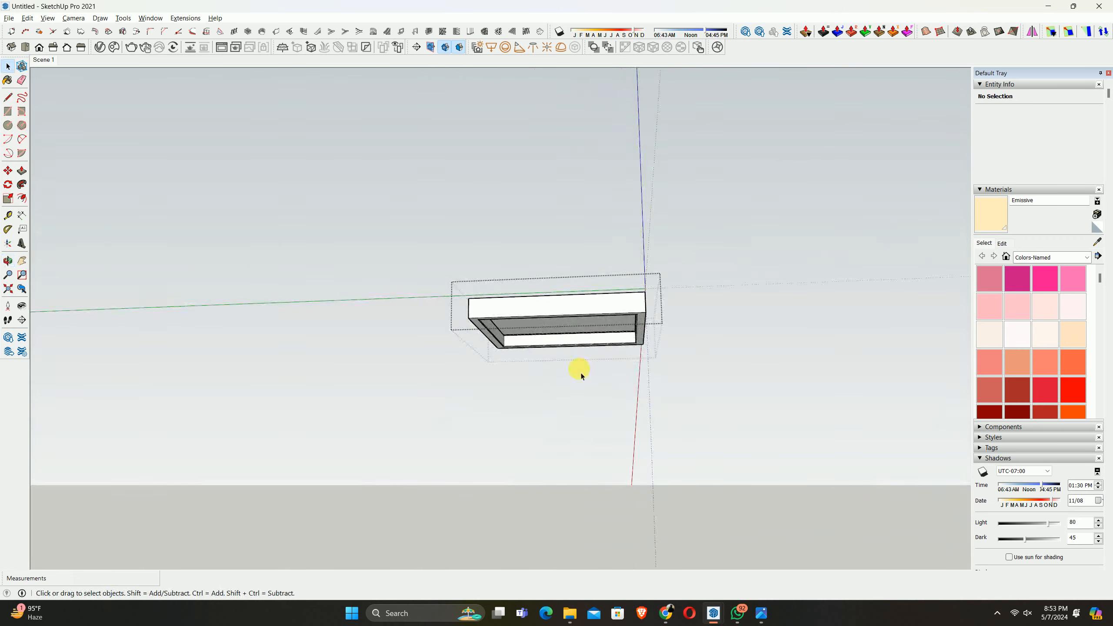
# Move the dropped ceiling's selected end geometry 2" along the green axis, check its recessed corner from below, and leave the group
pyautogui.moveTo(334, 181); pyautogui.dragTo(508, 351)
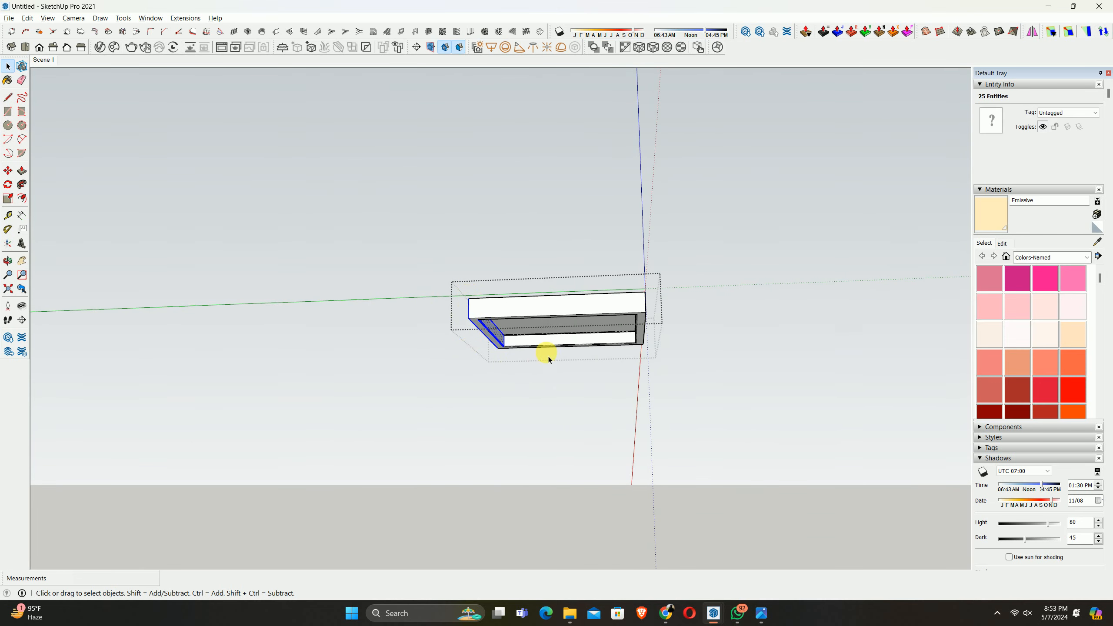
pyautogui.moveTo(475, 269); pyautogui.dragTo(476, 325, button='middle')
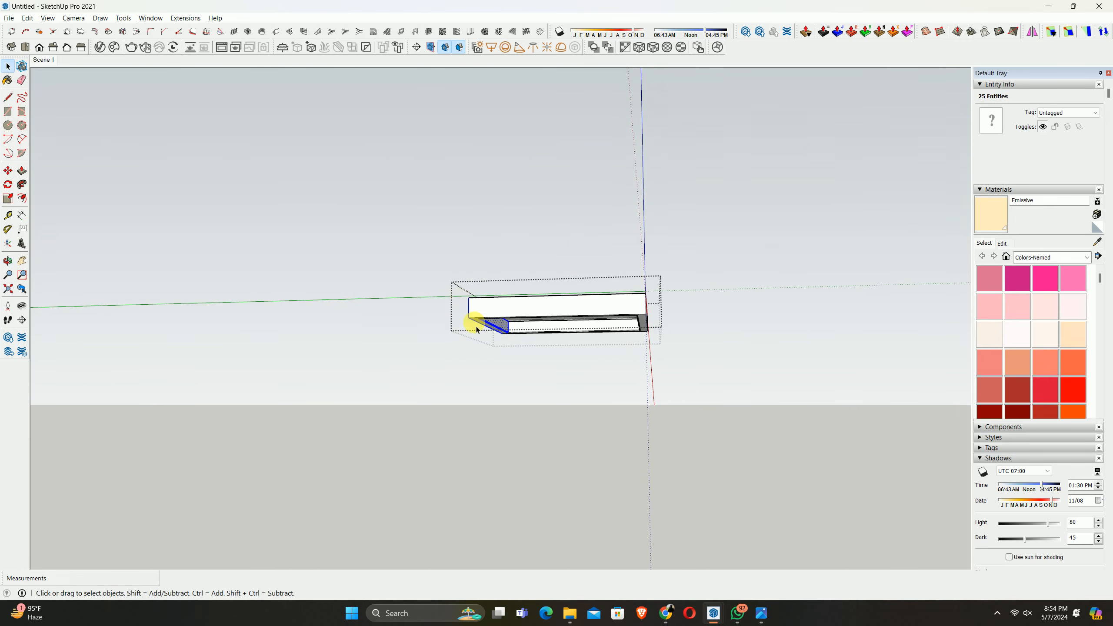
pyautogui.scroll(3, 480, 323)
pyautogui.press('m')
pyautogui.click(459, 279)
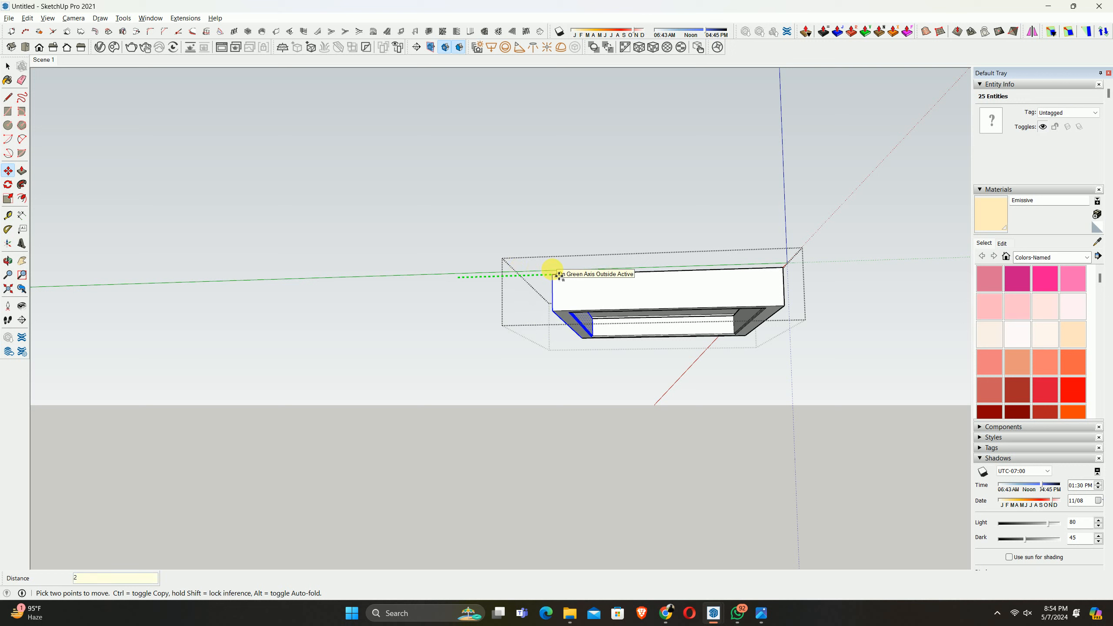
pyautogui.press('Return')
pyautogui.scroll(3, 556, 318)
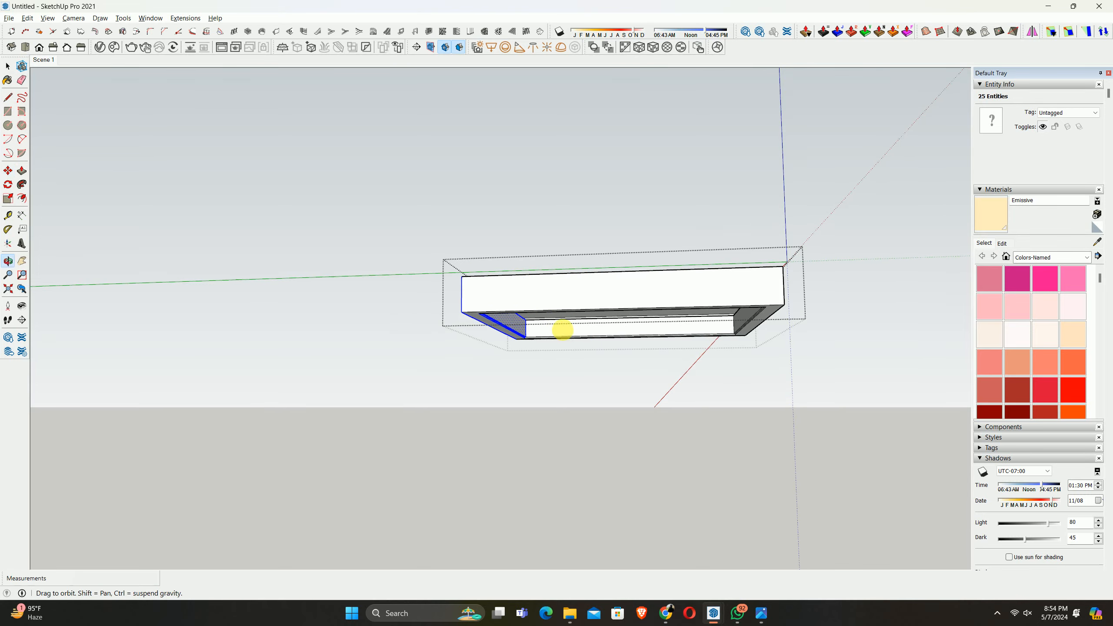
pyautogui.scroll(4, 541, 314)
pyautogui.moveTo(586, 309); pyautogui.dragTo(383, 248, button='middle')
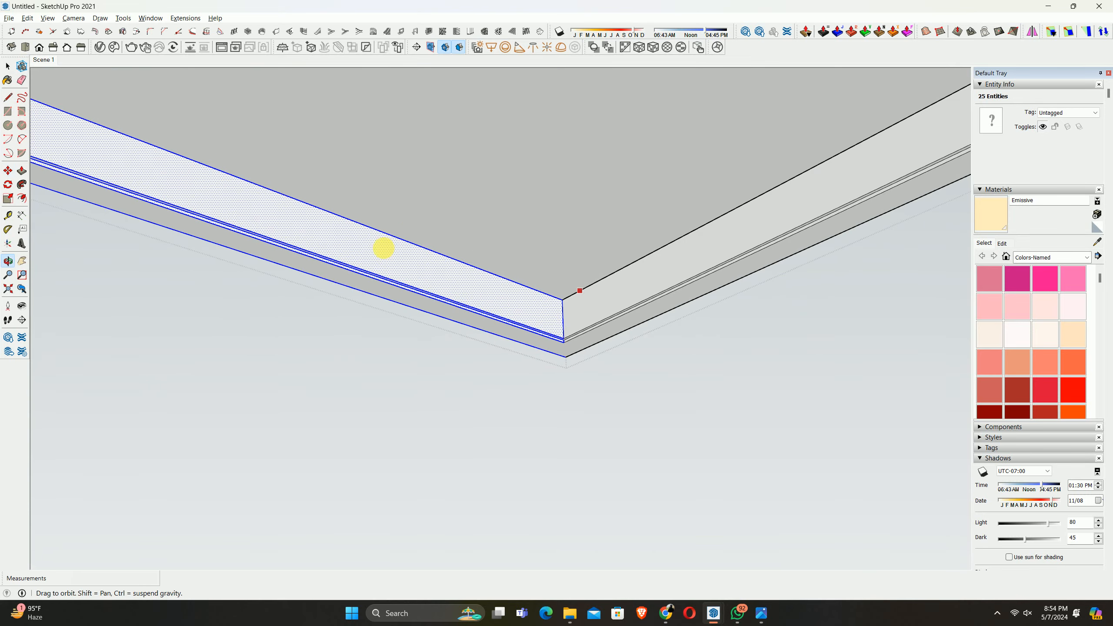
pyautogui.press('space')
pyautogui.press('Escape')
# Open the fluted slat component and pull its top face up 1.5"
pyautogui.moveTo(508, 299); pyautogui.dragTo(470, 281, button='middle')
pyautogui.moveTo(343, 309); pyautogui.dragTo(500, 302, button='middle')
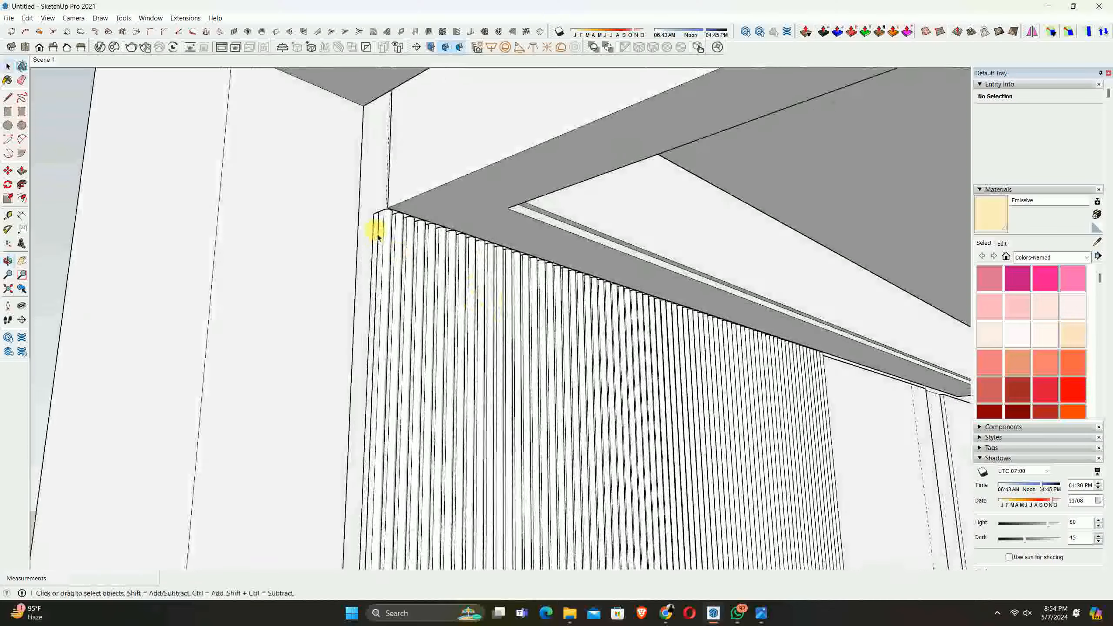
pyautogui.scroll(4, 385, 214)
pyautogui.doubleClick(390, 237)
pyautogui.moveTo(390, 239); pyautogui.dragTo(407, 337, button='middle')
pyautogui.press('p')
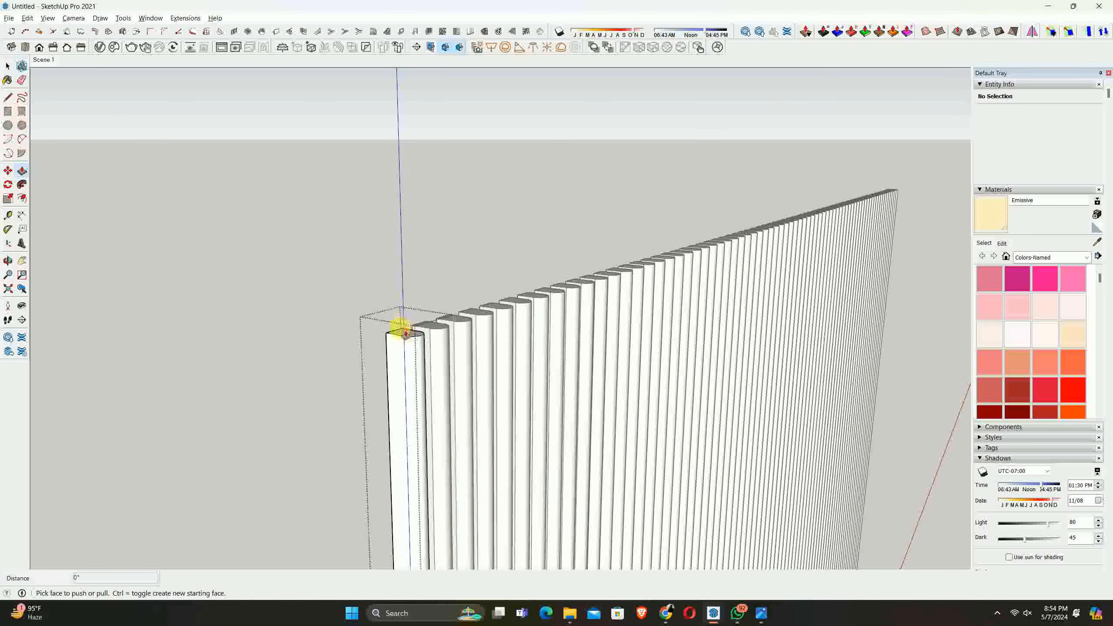
pyautogui.click(407, 338)
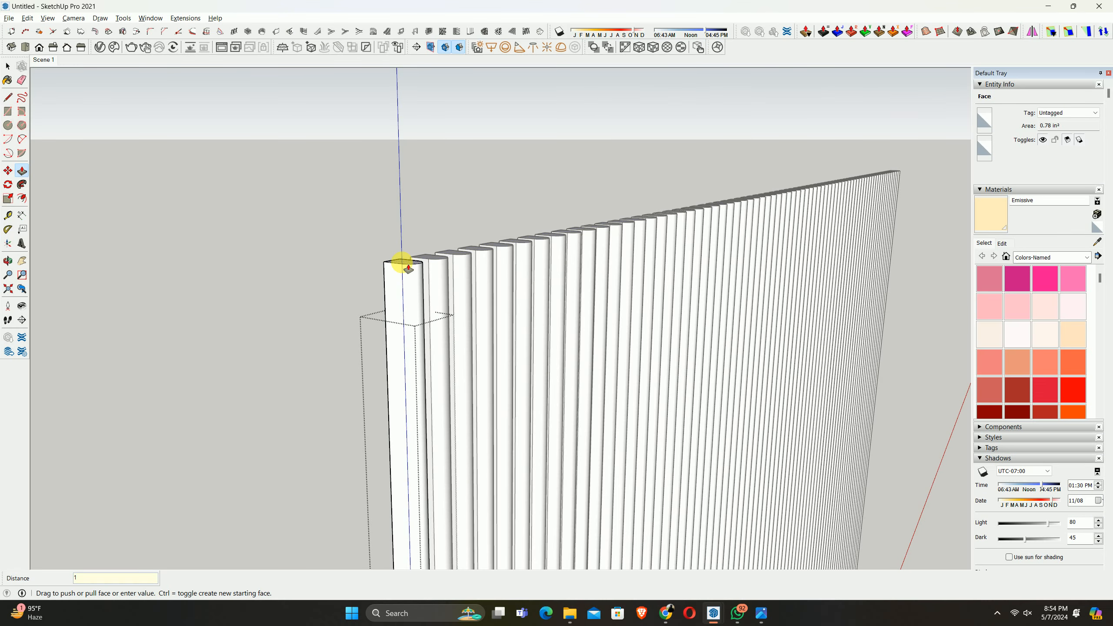
pyautogui.write('1.5')
pyautogui.press('Return')
# Leave the slat component, open the plain wall panel beside the slats, and pull its top face up toward the dropped ceiling
pyautogui.moveTo(404, 278); pyautogui.dragTo(432, 280, button='middle')
pyautogui.scroll(-1, 612, 319)
pyautogui.press('space')
pyautogui.scroll(-2, 469, 254)
pyautogui.click(445, 263)
pyautogui.click(444, 263)
pyautogui.scroll(-1, 508, 307)
pyautogui.scroll(2, 577, 275)
pyautogui.doubleClick(550, 279)
pyautogui.keyDown('shift'); pyautogui.moveTo(511, 251); pyautogui.dragTo(591, 393, button='middle'); pyautogui.keyUp('shift')
pyautogui.press('p')
pyautogui.click(591, 393)
pyautogui.press('space')
pyautogui.press('Escape')
# Open the narrow vertical panel beyond the plain wall panel, raise its top face toward the dropped ceiling, and leave the group
pyautogui.moveTo(695, 376); pyautogui.dragTo(807, 372, button='middle')
pyautogui.doubleClick(777, 255)
pyautogui.press('p')
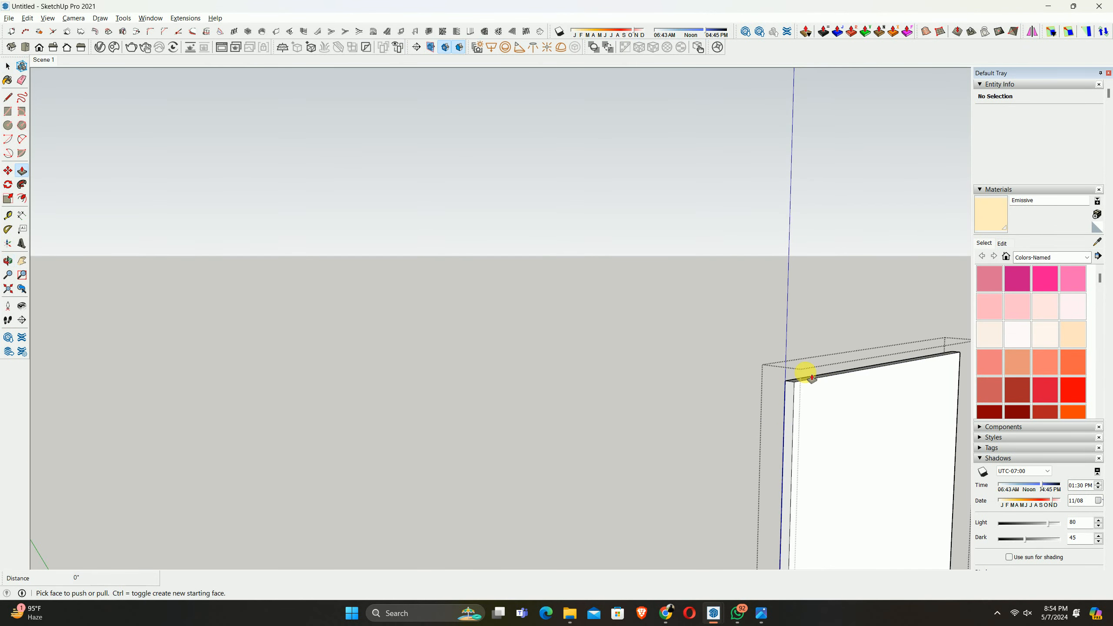
pyautogui.scroll(2, 800, 379)
pyautogui.doubleClick(797, 380)
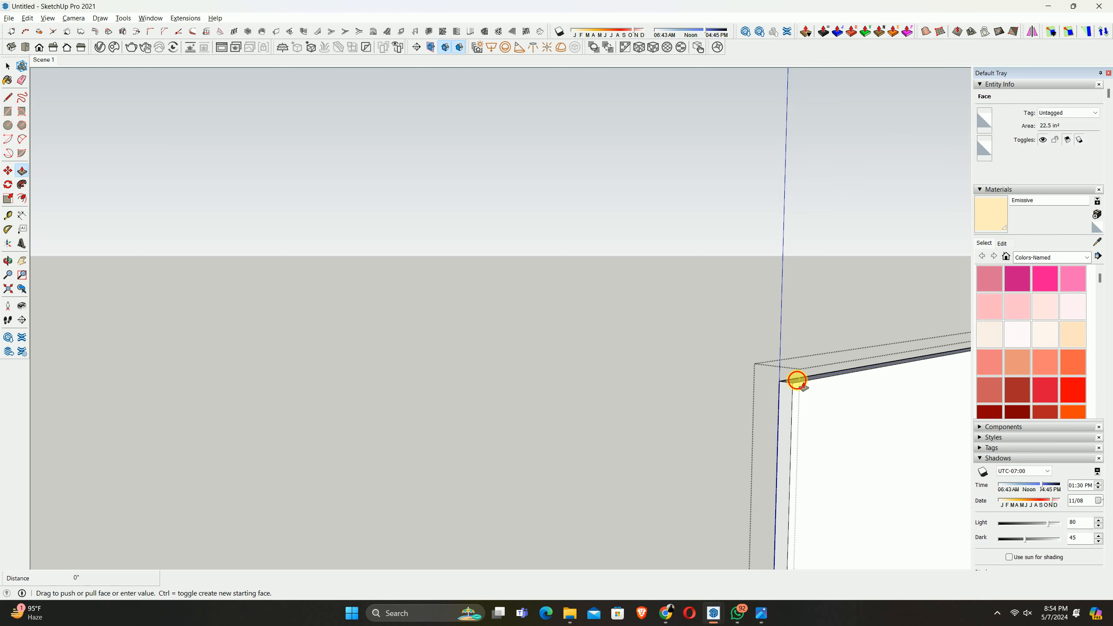
pyautogui.hotkey('ctrl', 'z')
pyautogui.moveTo(790, 383); pyautogui.dragTo(787, 322)
pyautogui.moveTo(780, 317); pyautogui.dragTo(715, 357, button='middle')
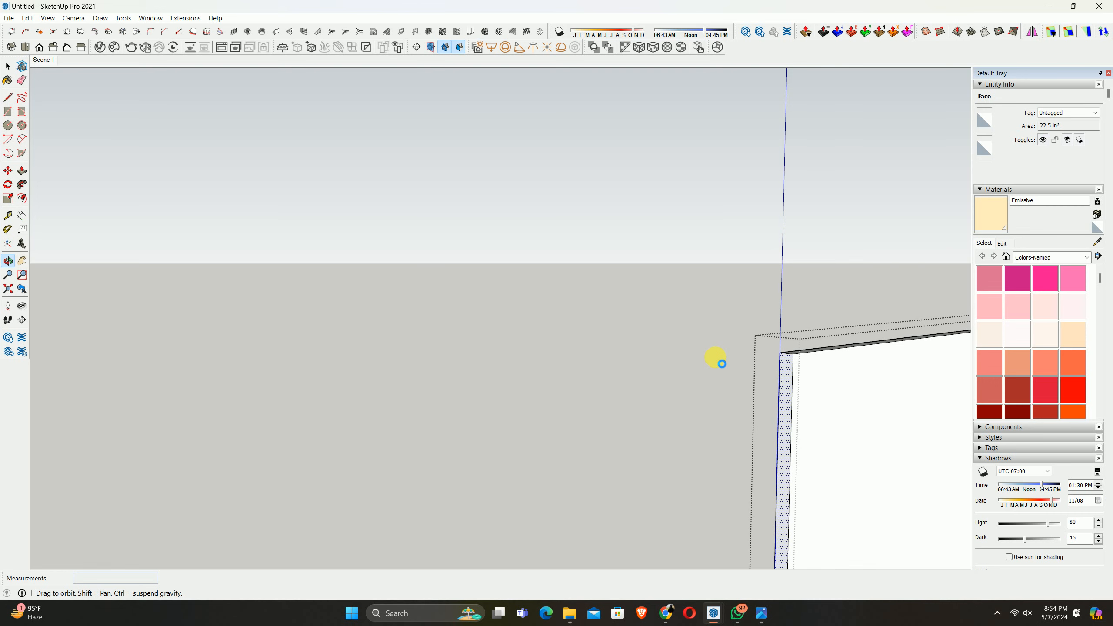
pyautogui.press('space')
pyautogui.click(717, 361)
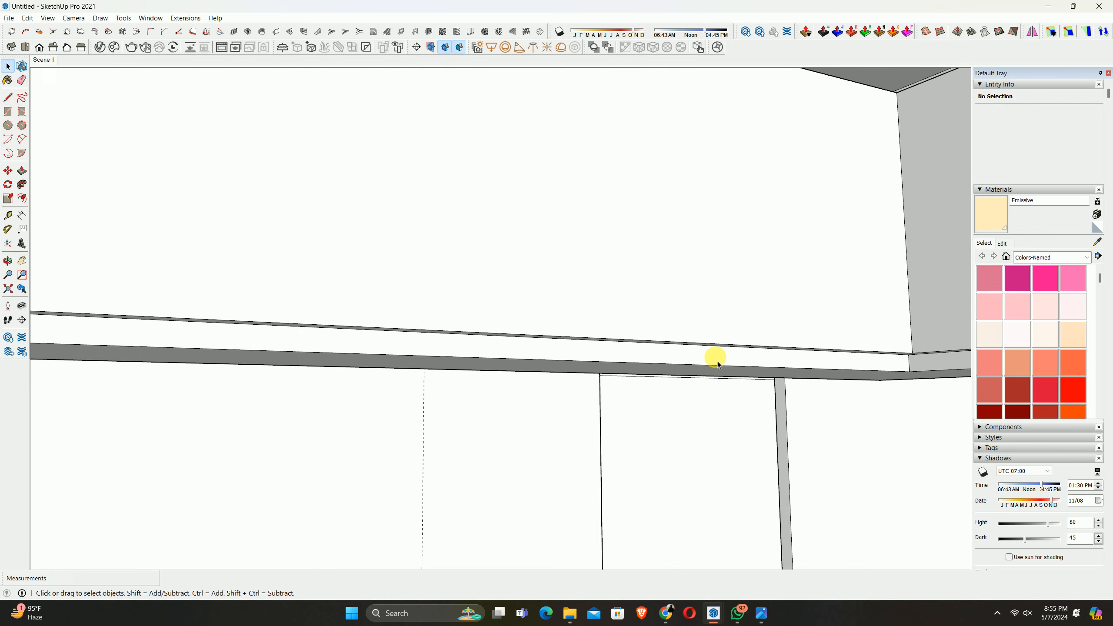
# Restore Scene 1, render it with V-Ray, and examine where the wall panels meet the dropped ceiling
pyautogui.scroll(-2, 626, 412)
pyautogui.click(45, 60)
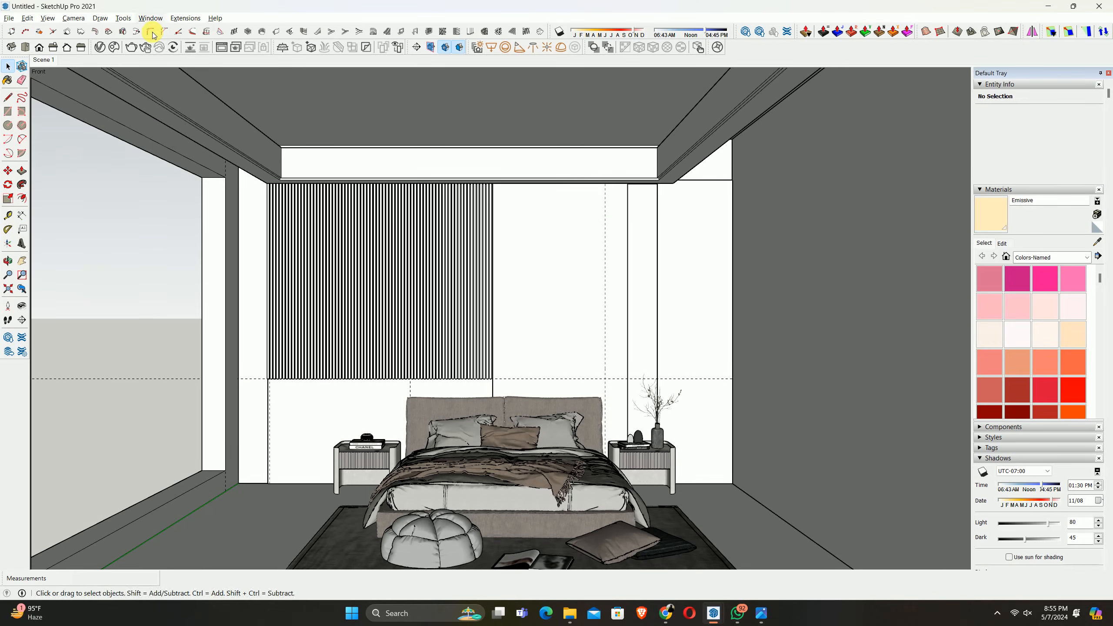
pyautogui.click(148, 48)
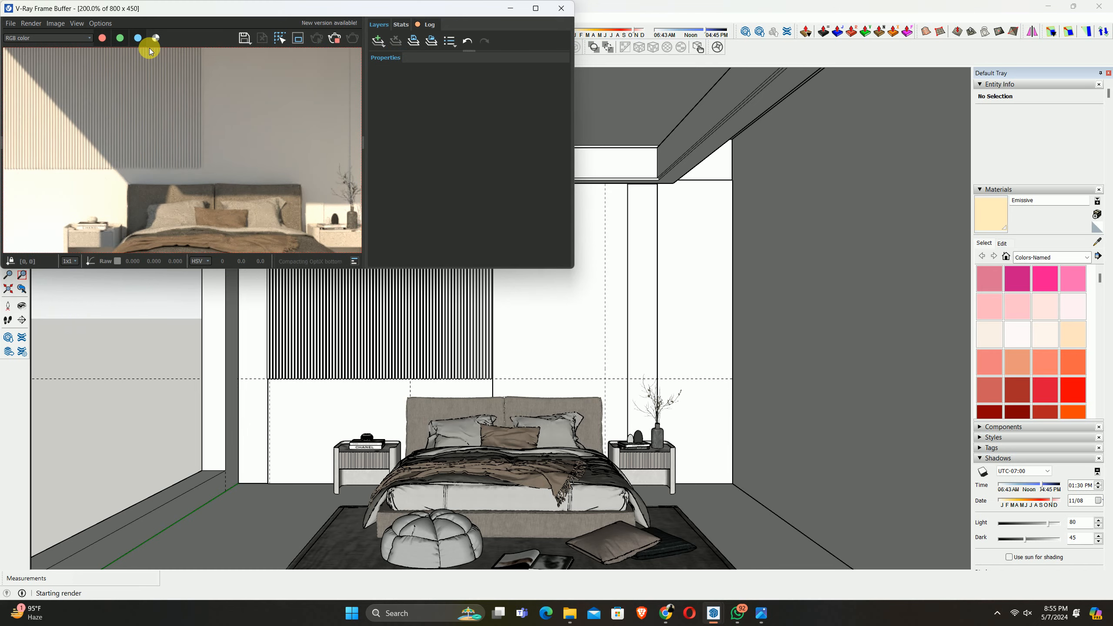
pyautogui.click(536, 8)
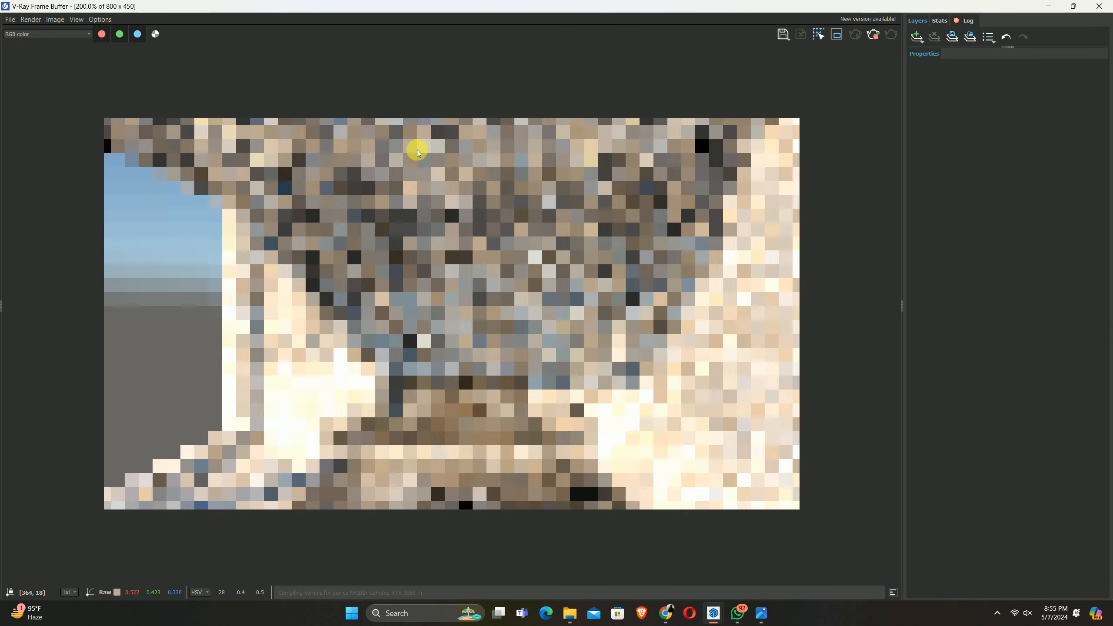
pyautogui.scroll(1, 484, 203)
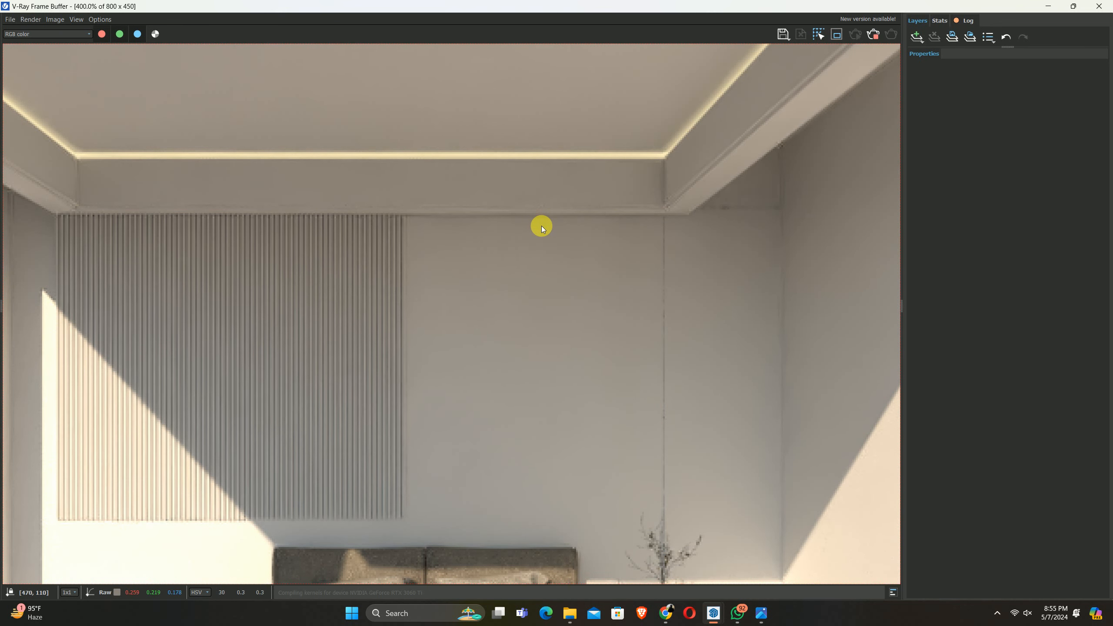
pyautogui.scroll(-1, 551, 224)
# Compare the render's ceiling and panel junction with the reference bedroom photo, and stop and close the render
pyautogui.click(761, 615)
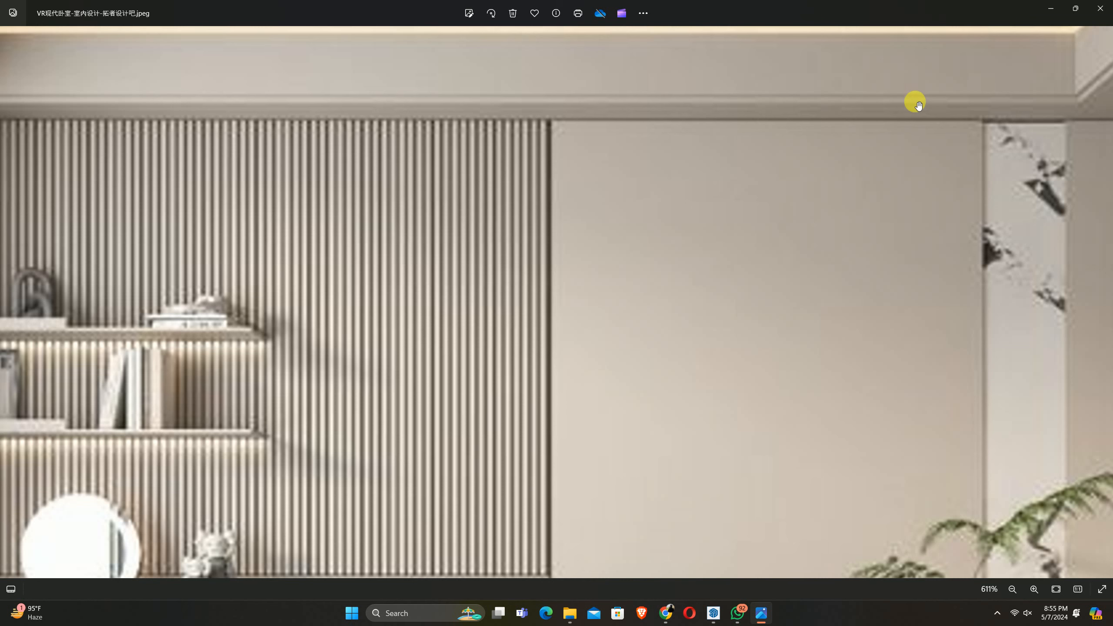
pyautogui.click(1052, 10)
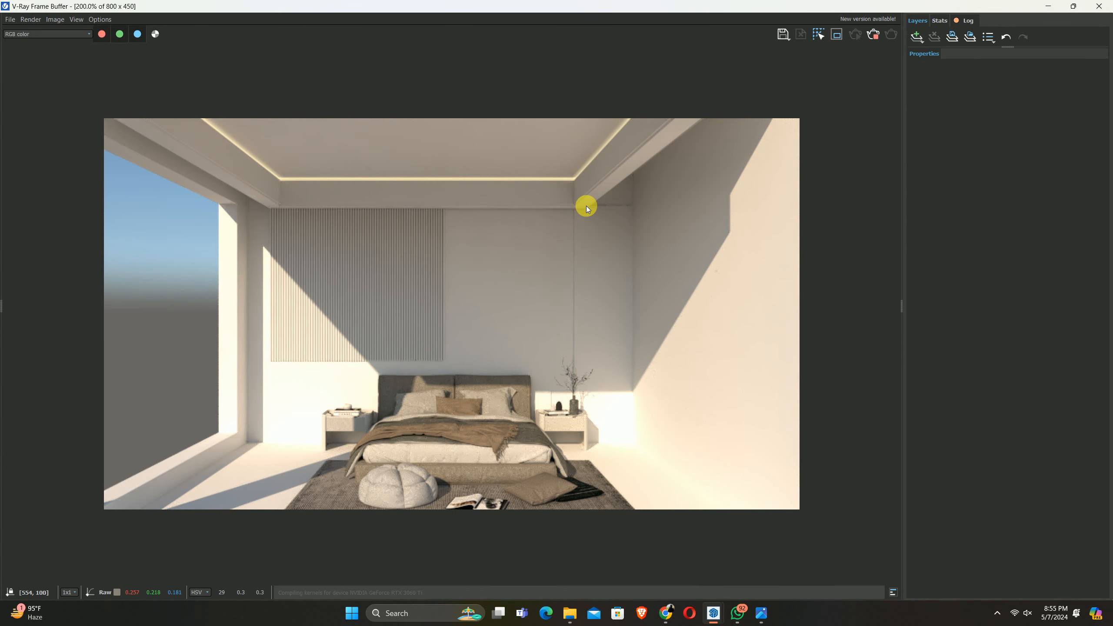
pyautogui.scroll(1, 386, 213)
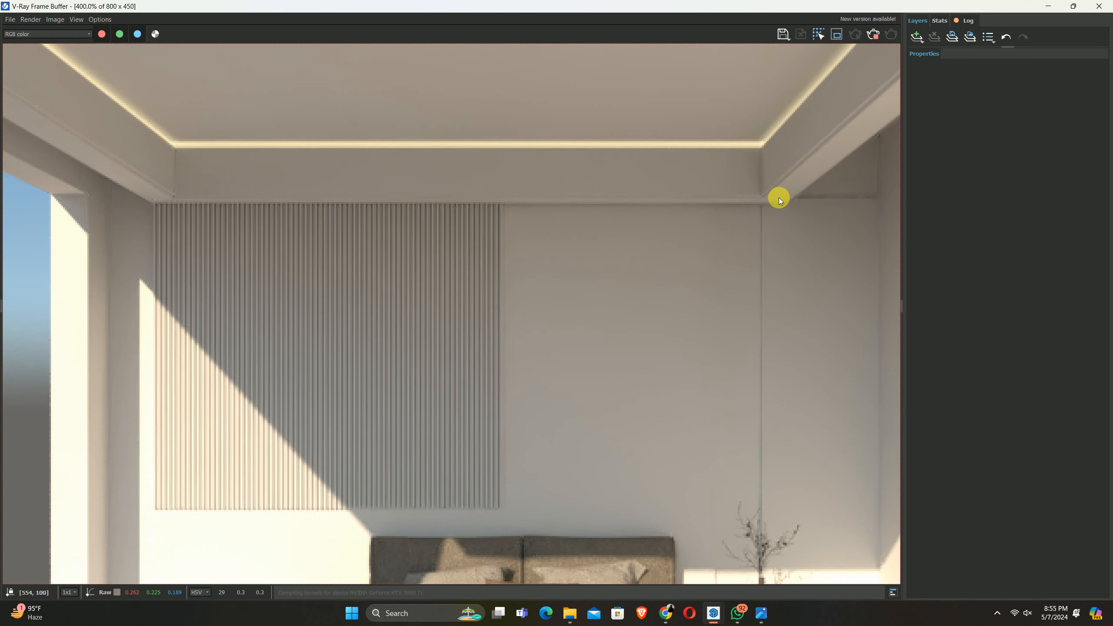
pyautogui.scroll(-1, 561, 200)
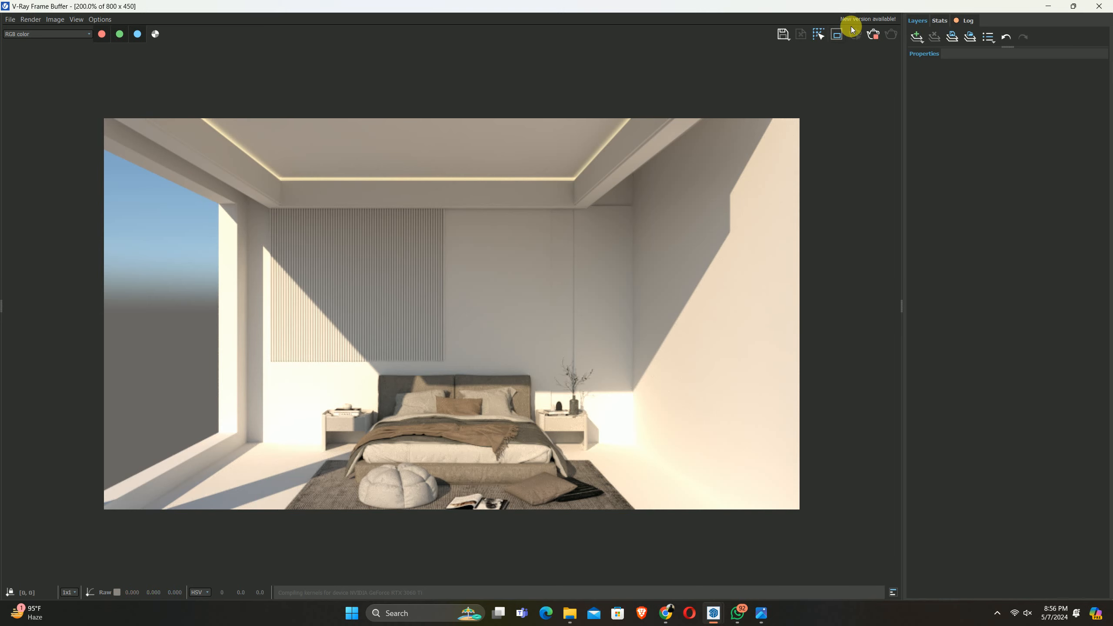
pyautogui.click(873, 35)
pyautogui.click(1099, 7)
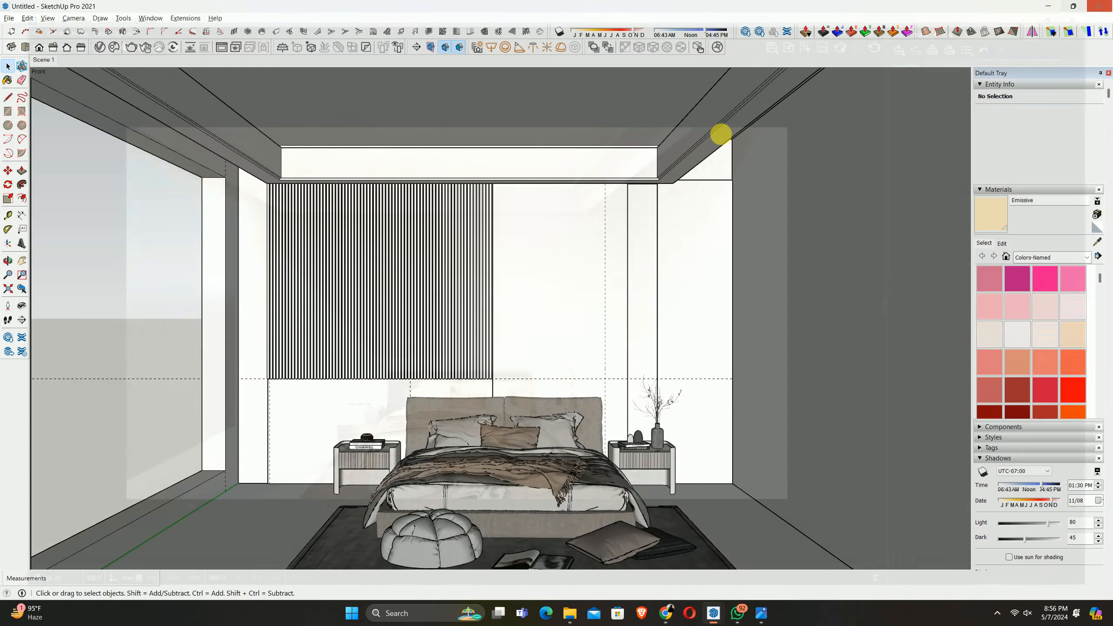
pyautogui.scroll(-4, 570, 307)
pyautogui.scroll(3, 474, 342)
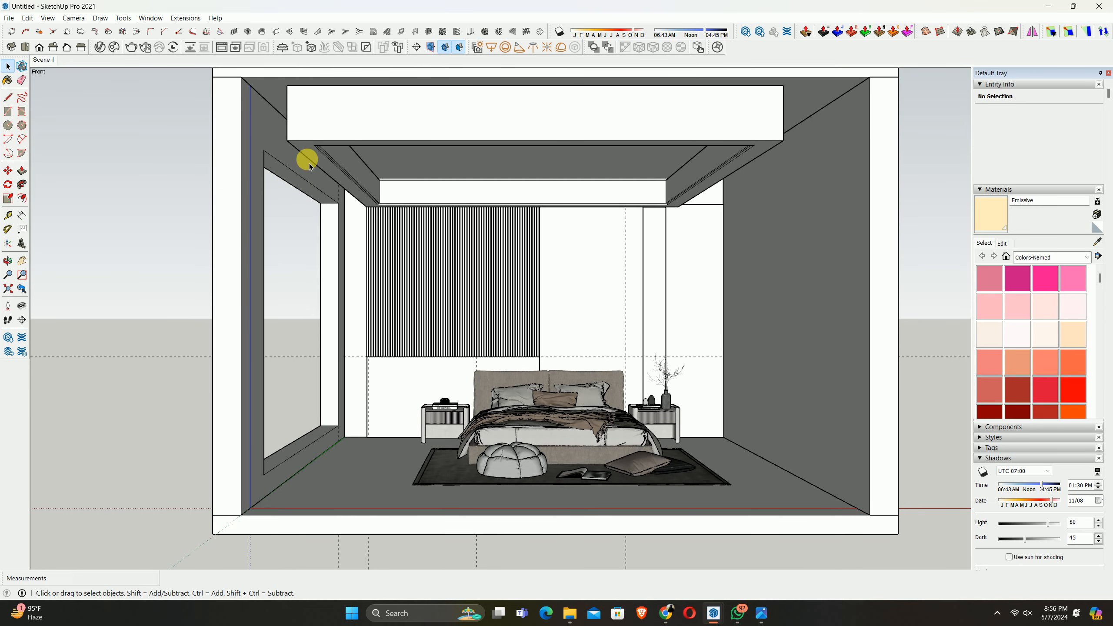
pyautogui.click(9, 18)
pyautogui.click(221, 314)
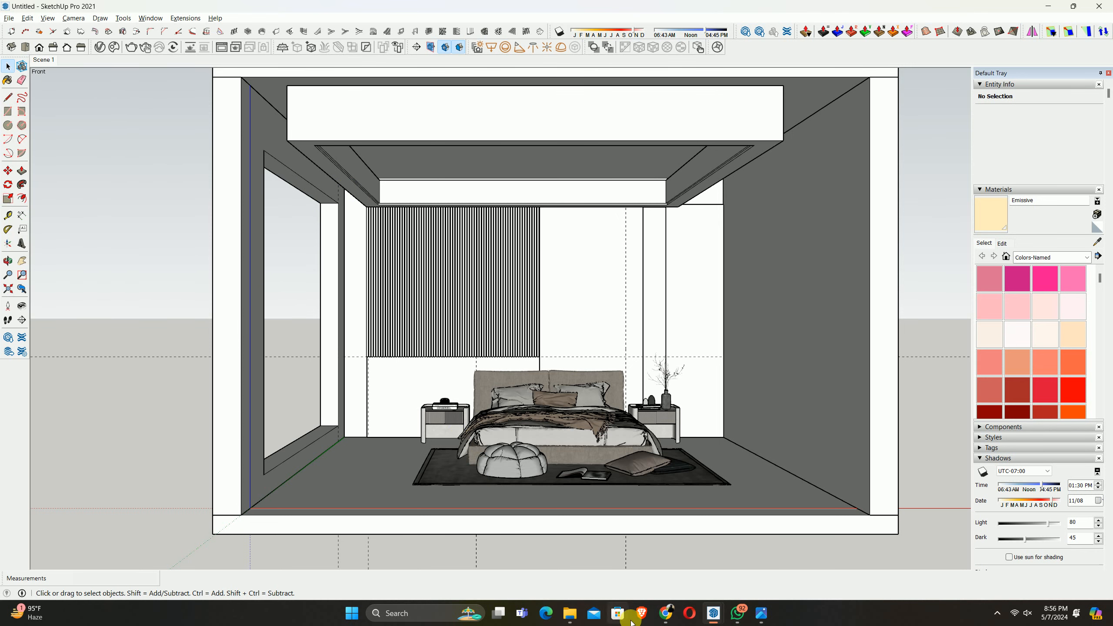
# Switch to Chrome, open the 3D Warehouse site in a new tab, and search for "curtains"
pyautogui.moveTo(665, 613)
pyautogui.click(652, 588)
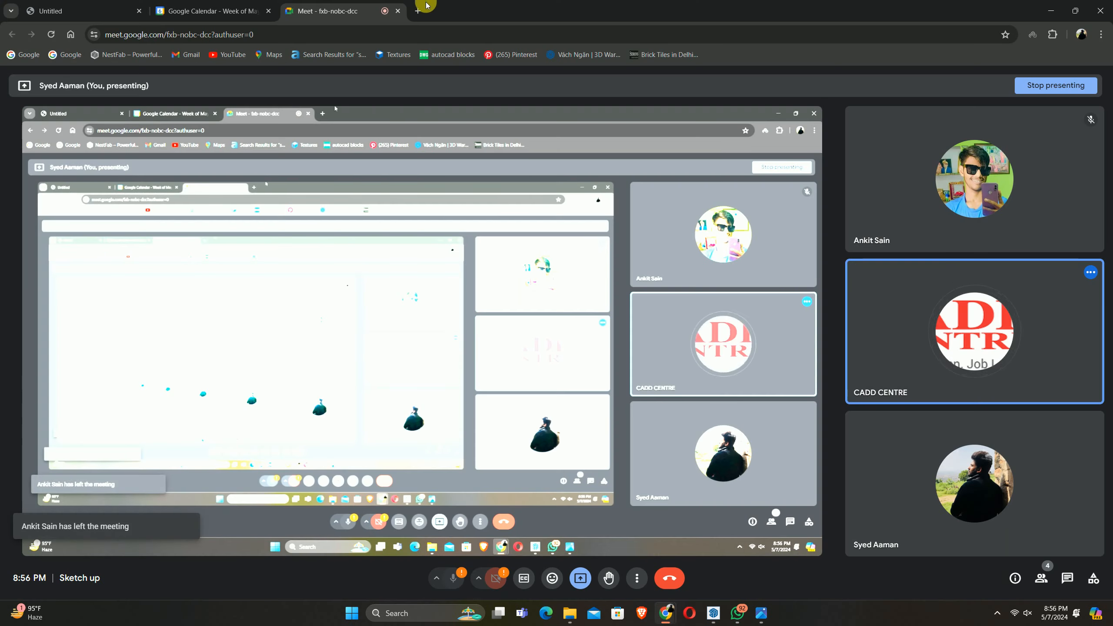
pyautogui.click(417, 10)
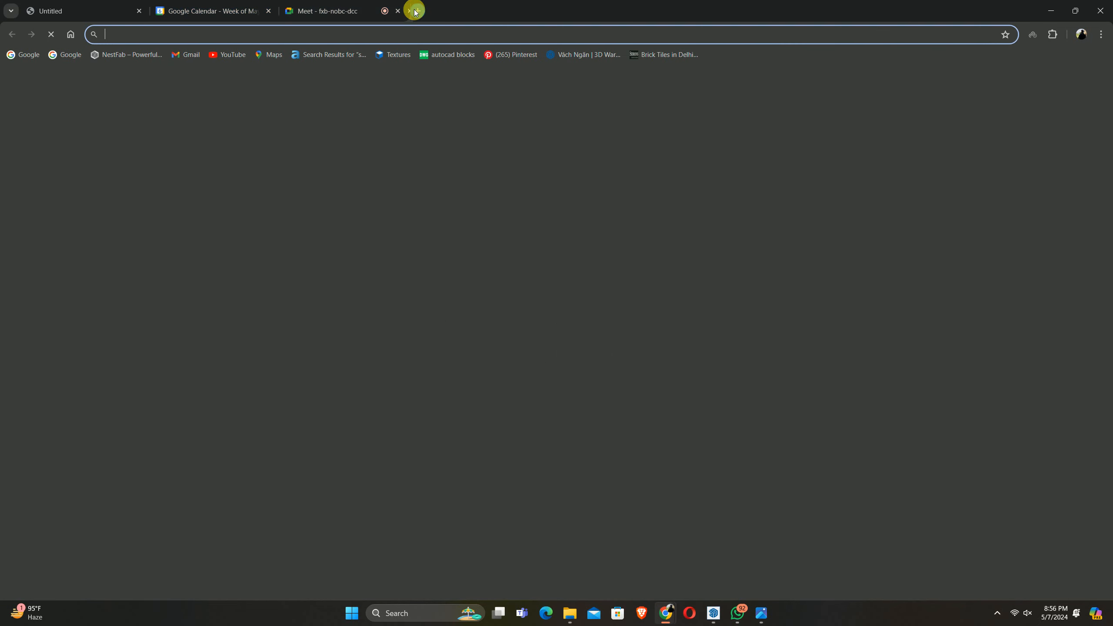
pyautogui.click(139, 11)
pyautogui.click(636, 294)
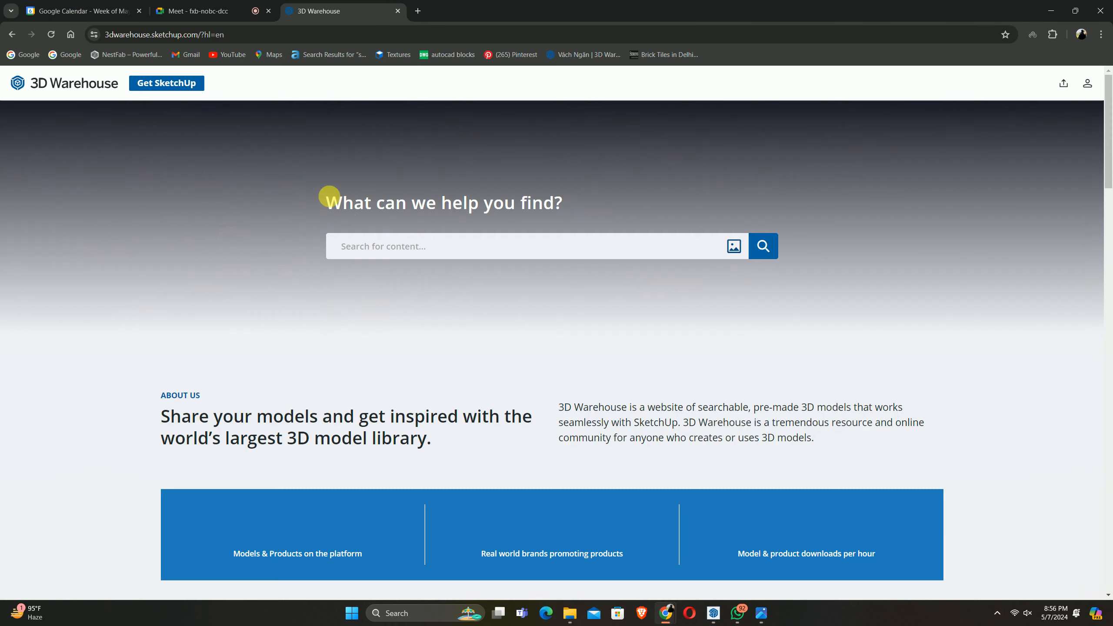
pyautogui.write('curtains')
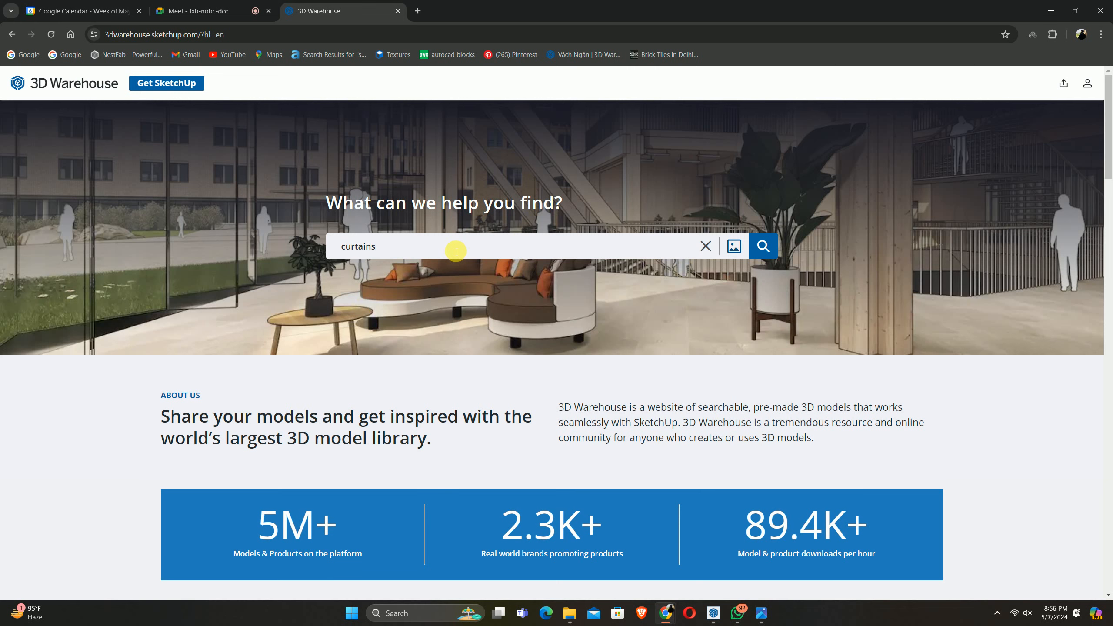
pyautogui.press('Return')
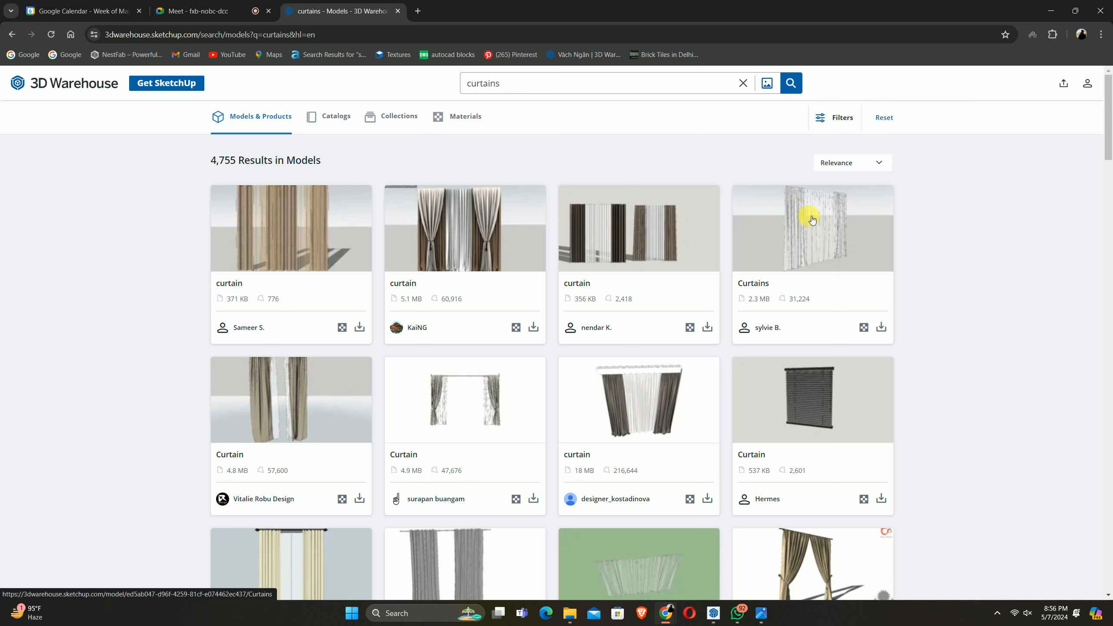
# Sign in to 3D Warehouse with the saved account and download the white sheer "Curtains" model of 2.3 MB
pyautogui.click(882, 328)
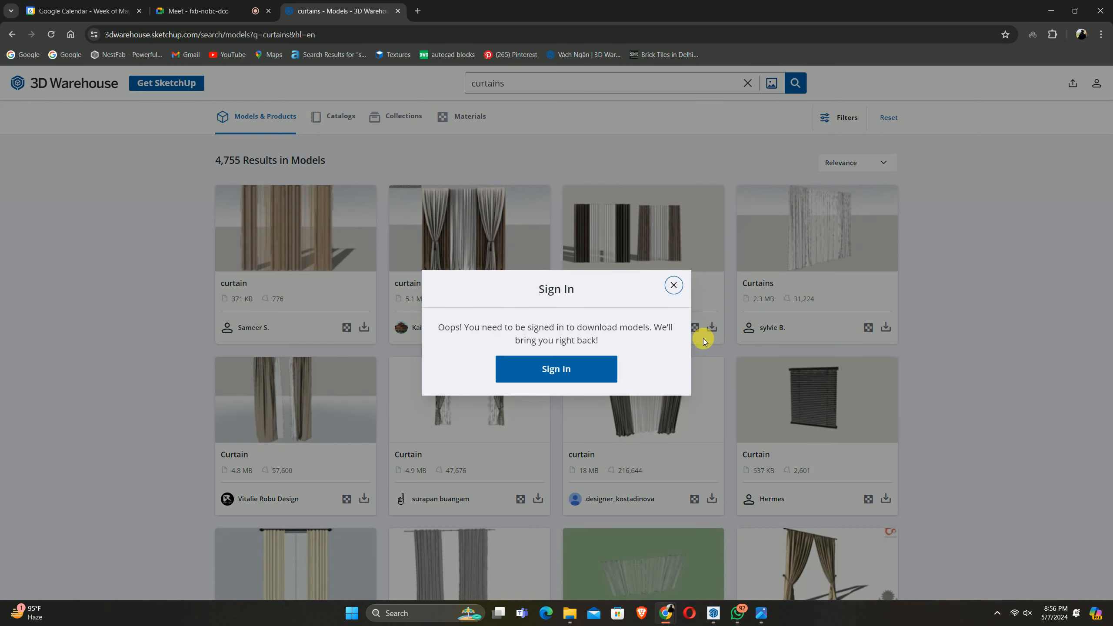
pyautogui.click(552, 370)
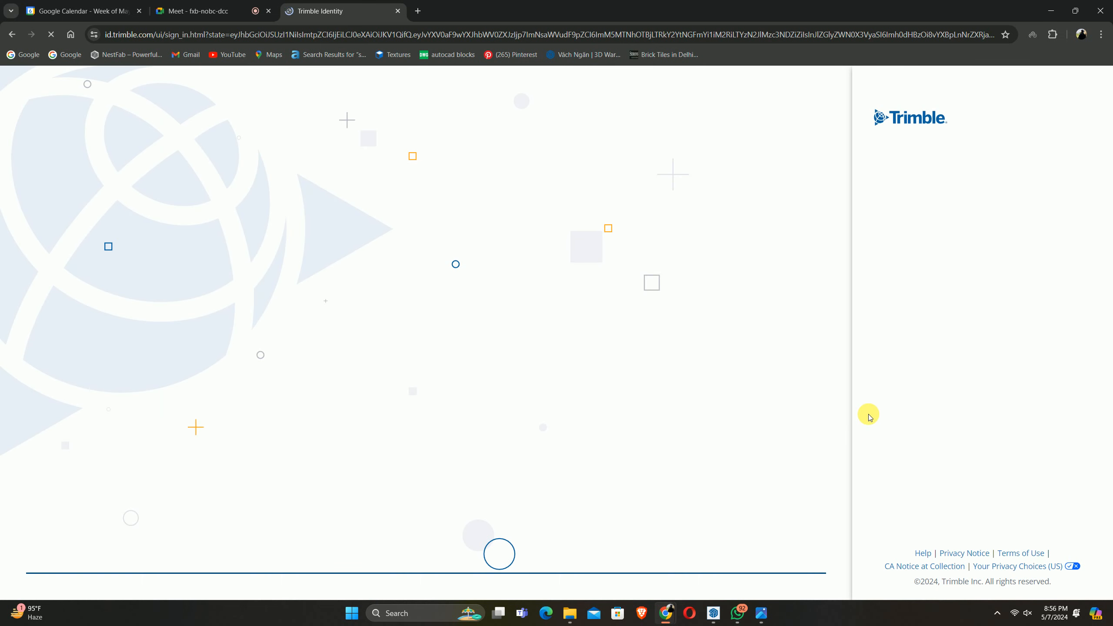
pyautogui.click(1007, 321)
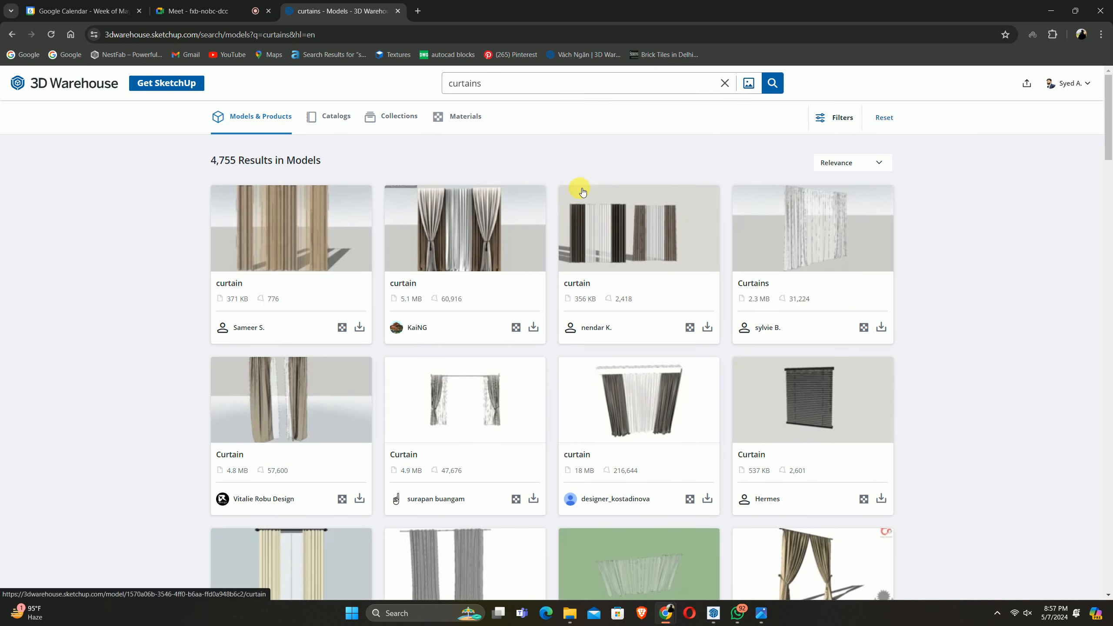
pyautogui.click(882, 328)
pyautogui.click(885, 353)
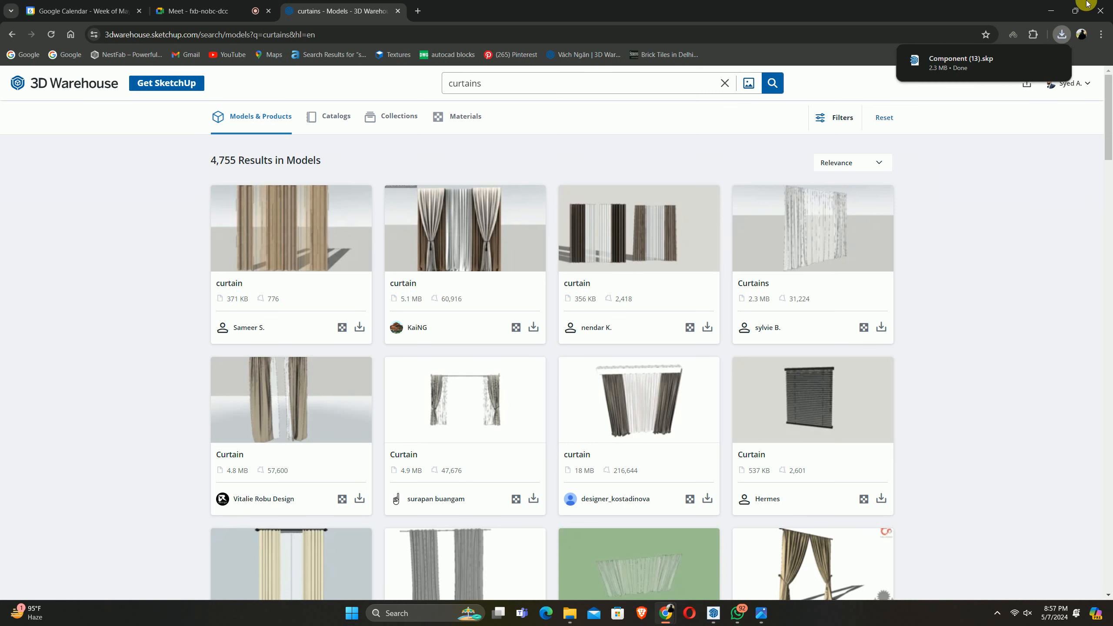
# Browse the 3D Warehouse curtain results for a model suited to the bedroom window
pyautogui.scroll(-5, 803, 253)
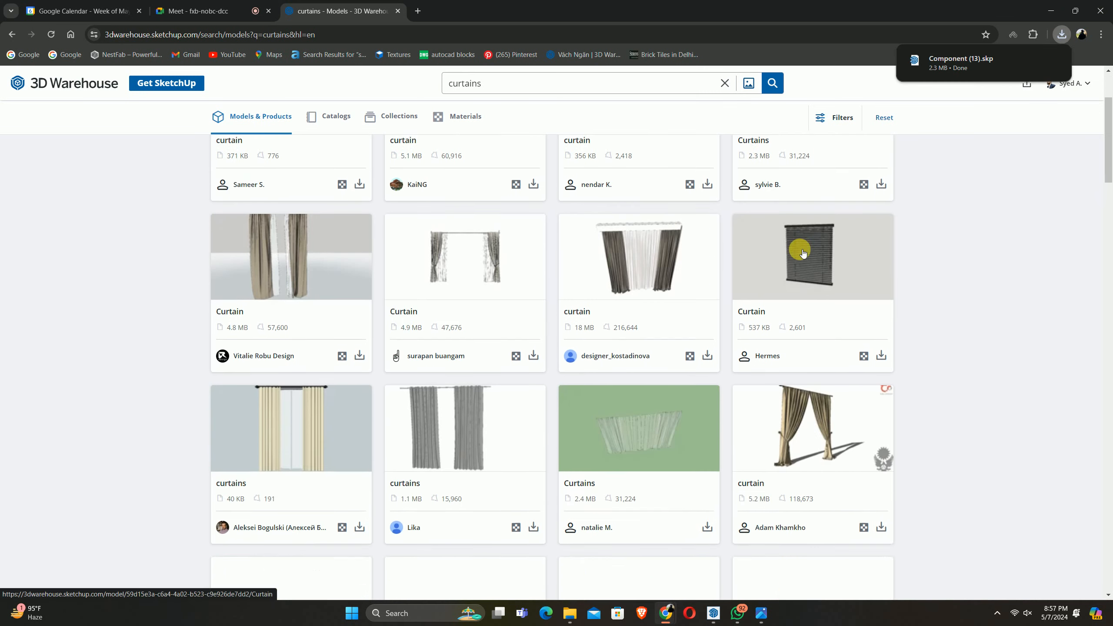
pyautogui.scroll(-6, 809, 266)
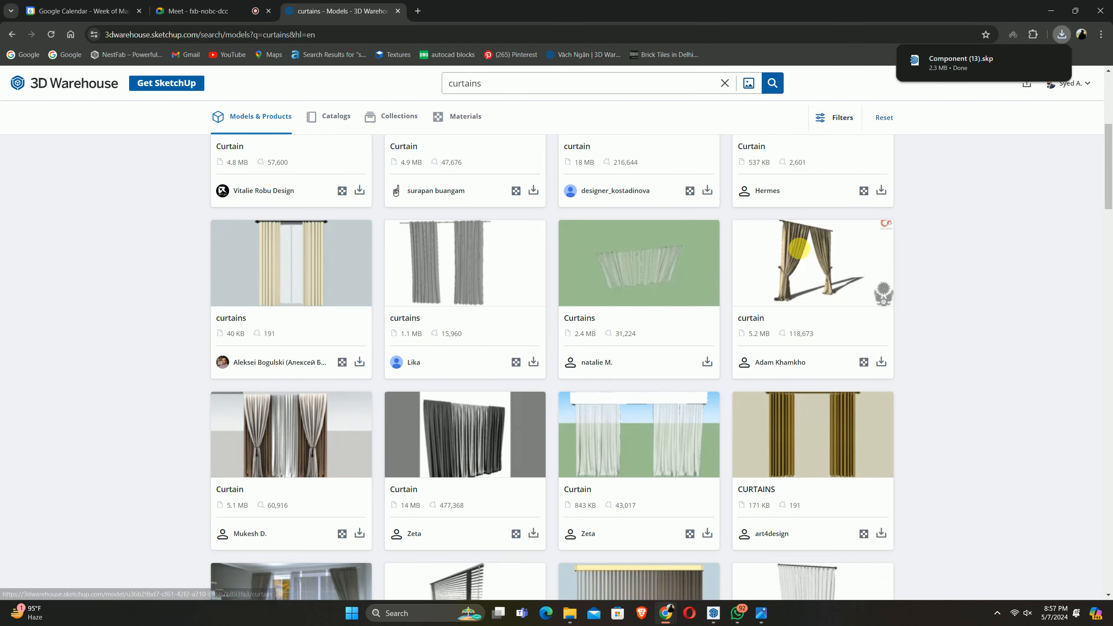
pyautogui.scroll(-5, 793, 248)
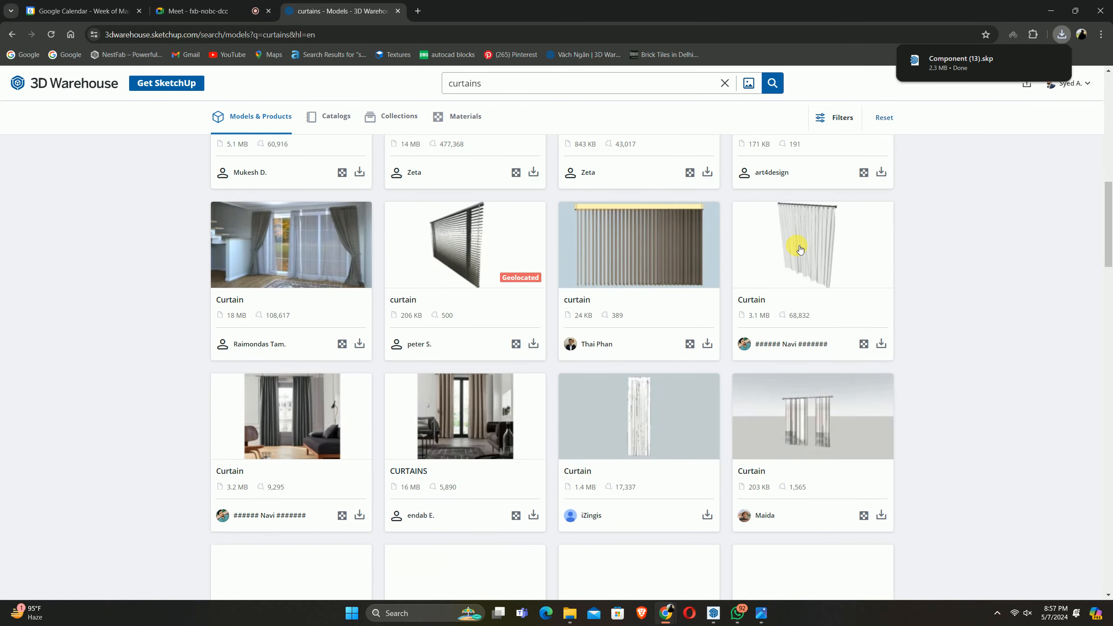
pyautogui.scroll(3, 745, 263)
pyautogui.scroll(12, 307, 272)
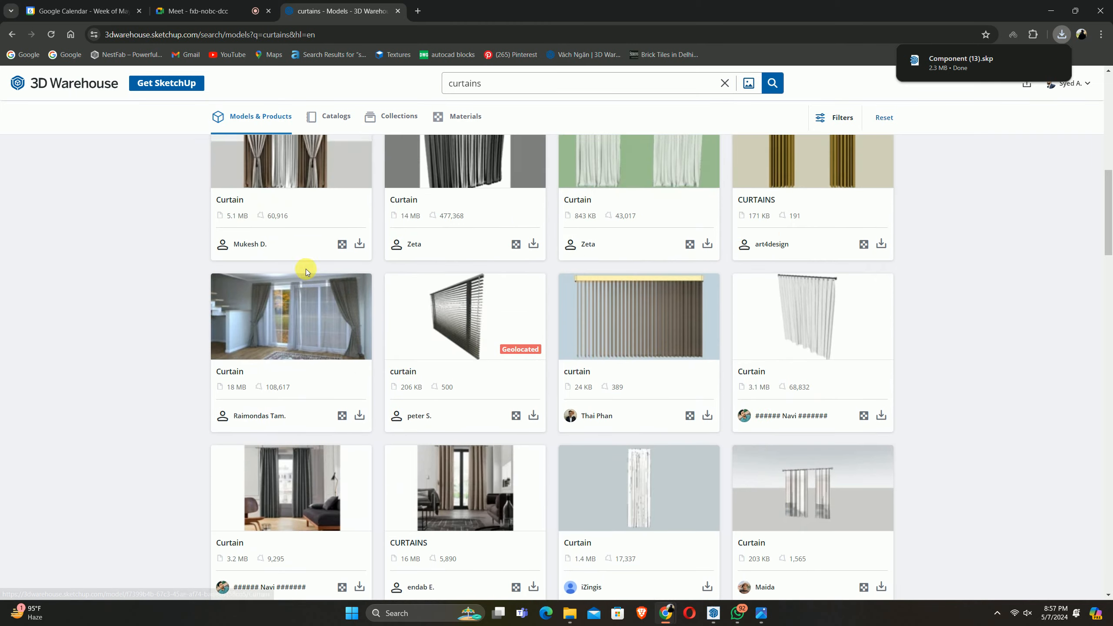
pyautogui.scroll(1, 309, 263)
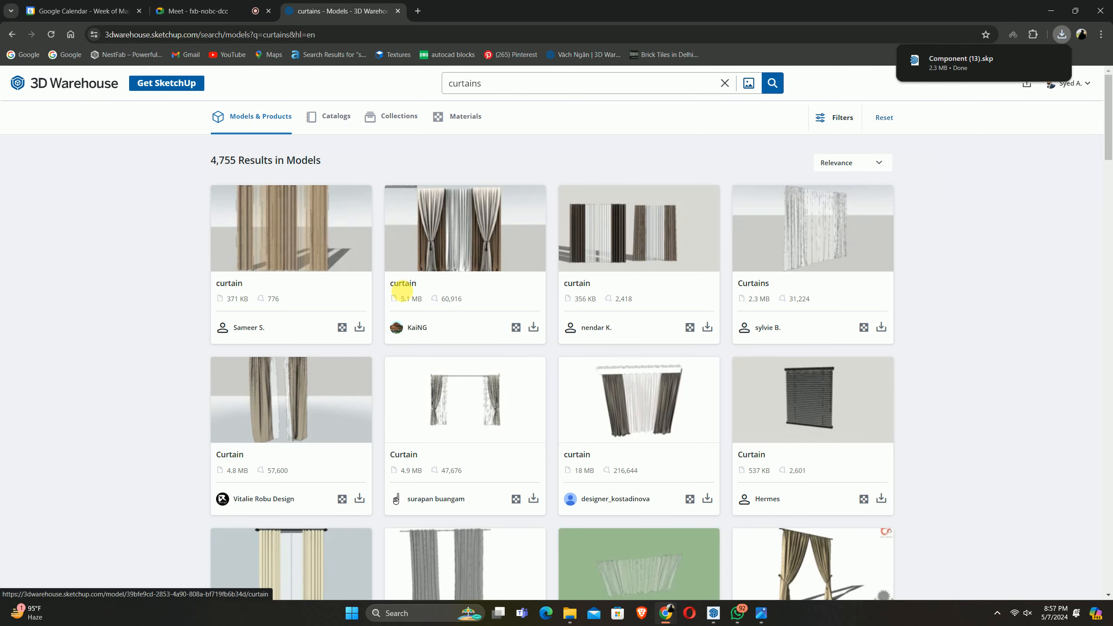
pyautogui.scroll(-4, 537, 315)
pyautogui.scroll(4, 338, 247)
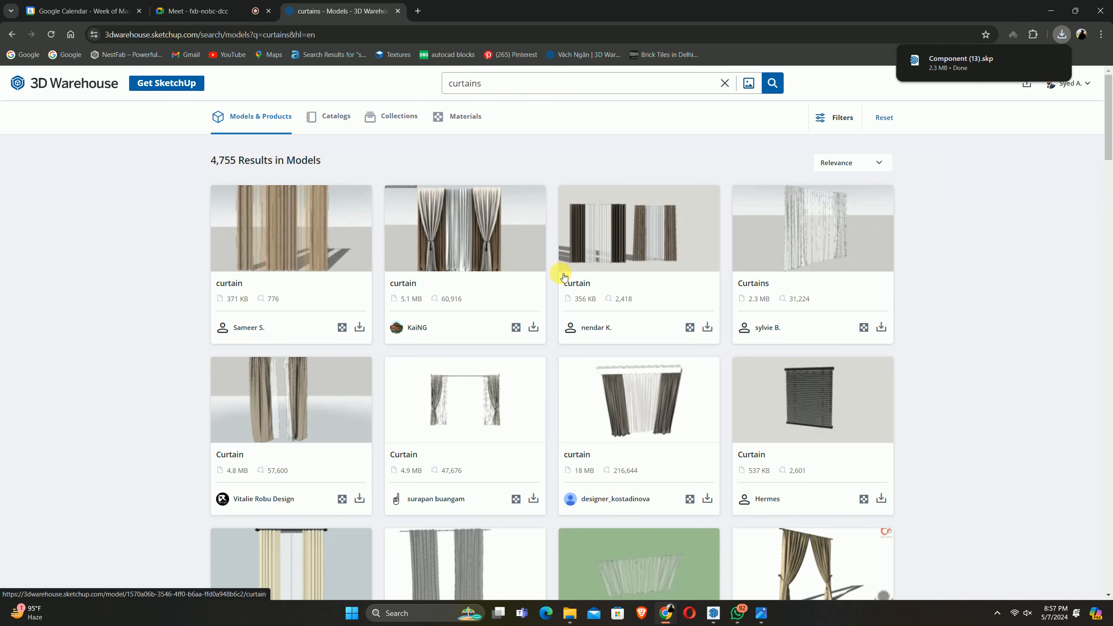
pyautogui.scroll(-3, 600, 267)
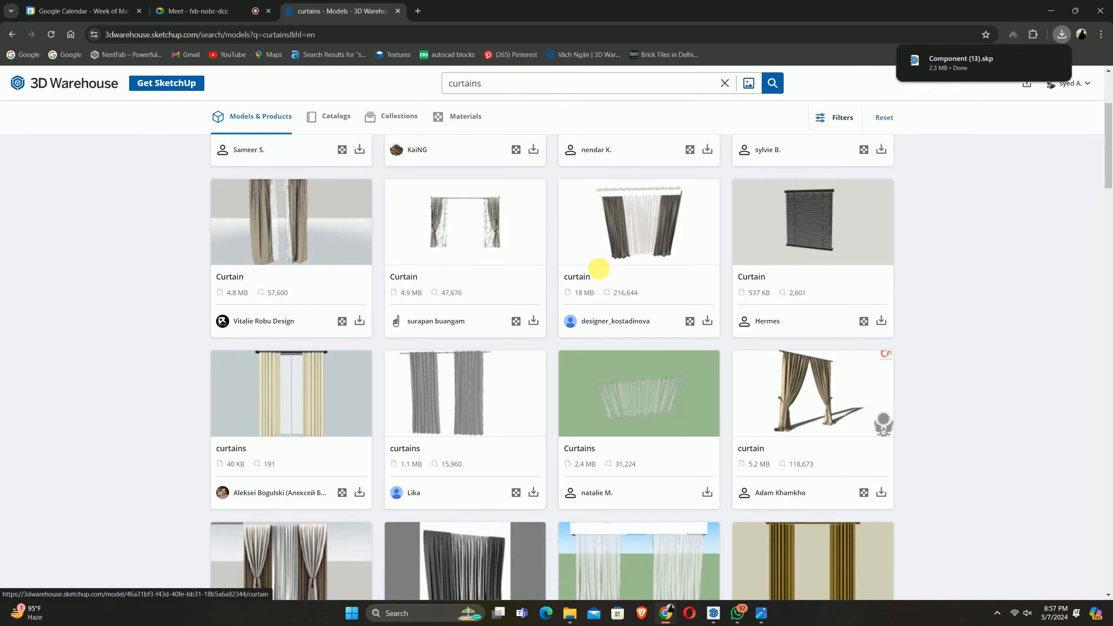
pyautogui.scroll(-6, 603, 271)
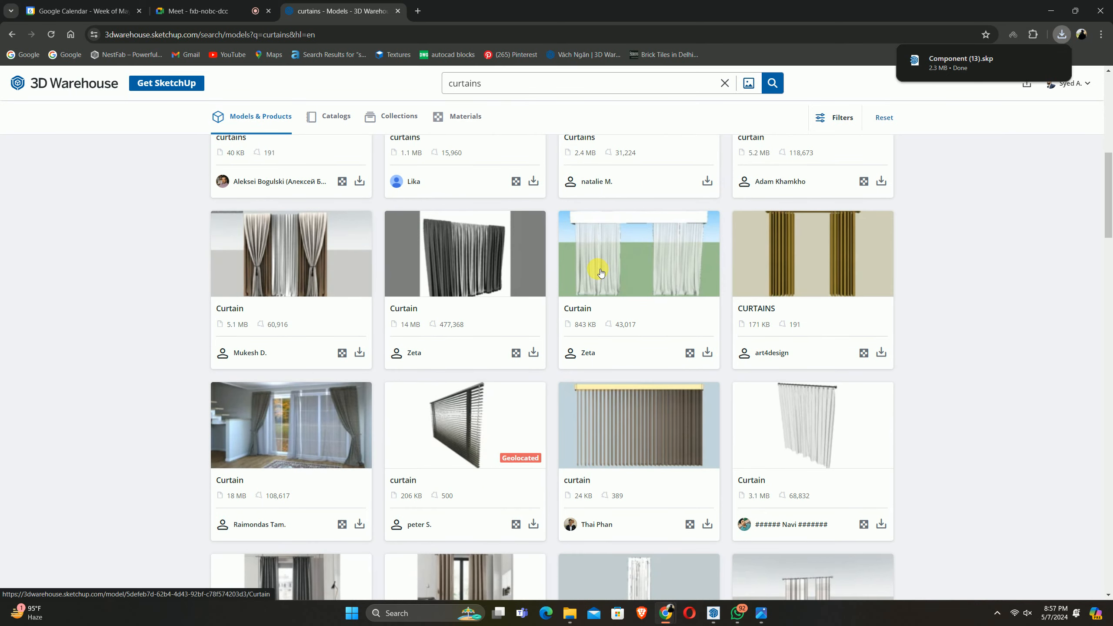
pyautogui.scroll(-3, 601, 273)
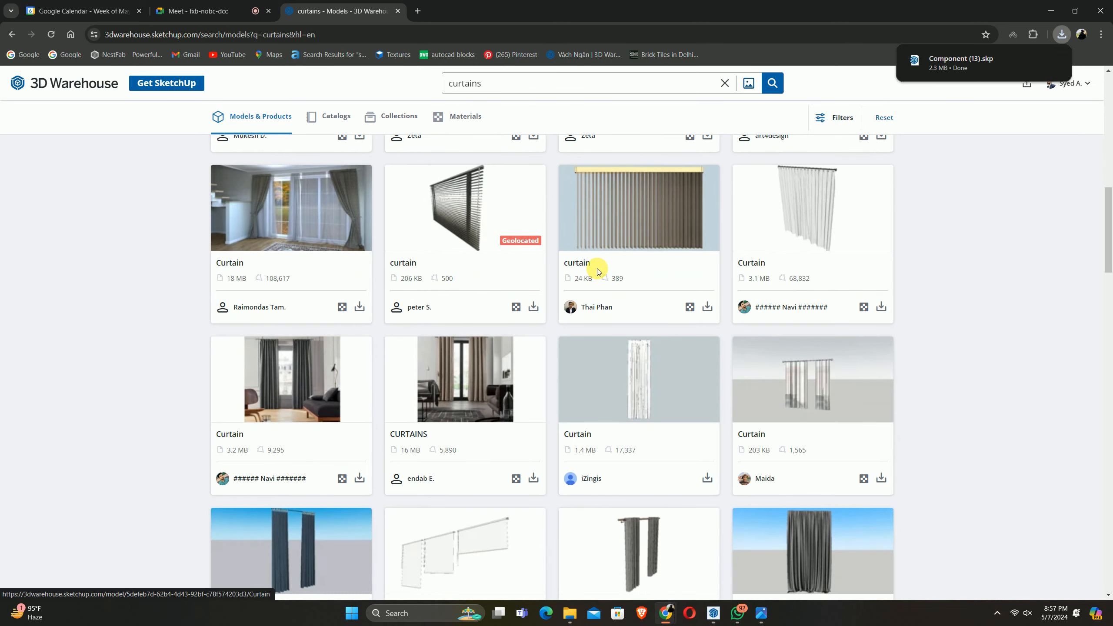
pyautogui.scroll(-1, 598, 271)
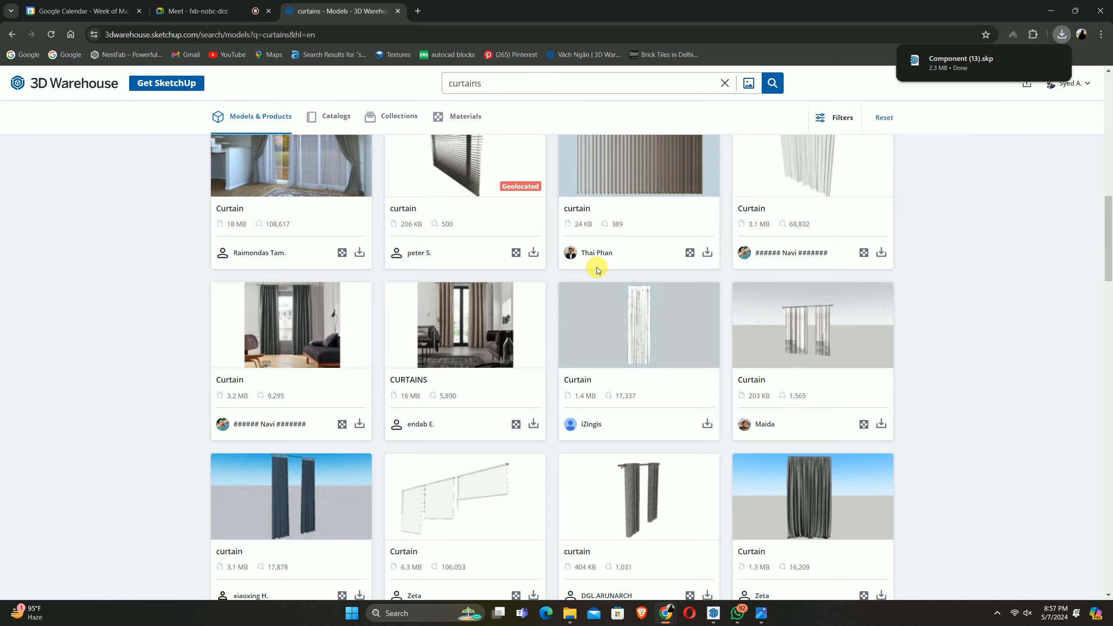
pyautogui.scroll(-12, 598, 270)
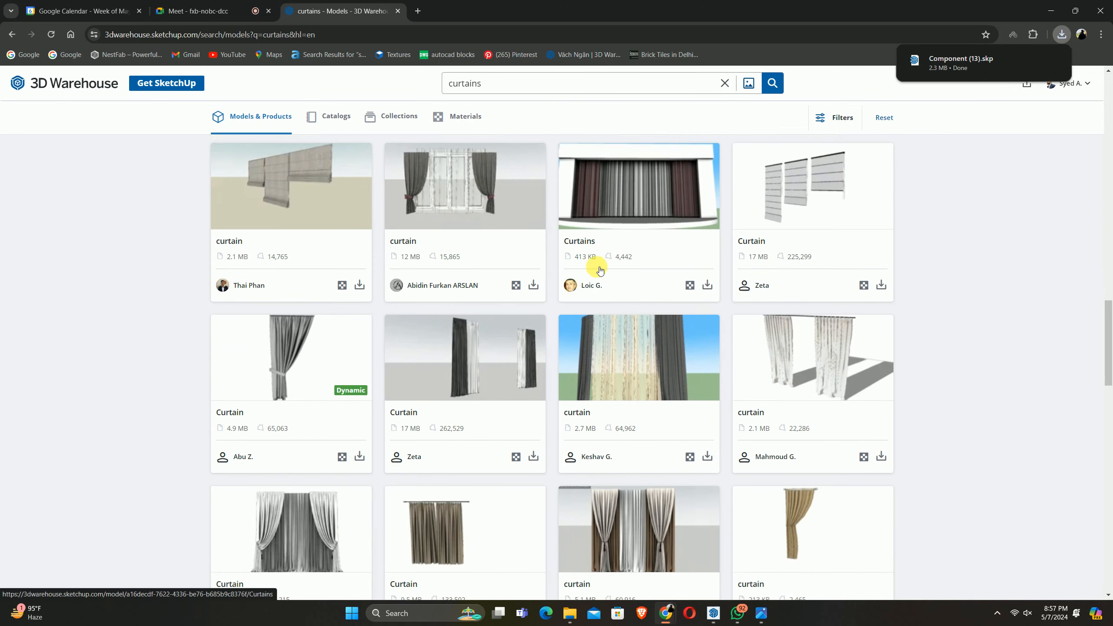
pyautogui.scroll(-12, 600, 270)
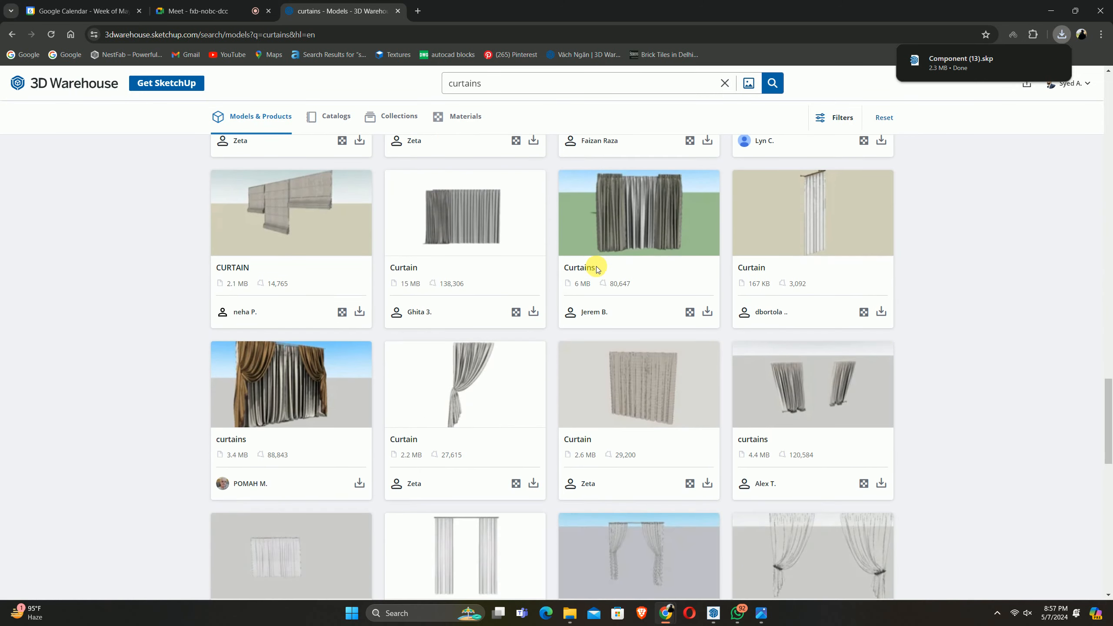
pyautogui.scroll(-12, 598, 268)
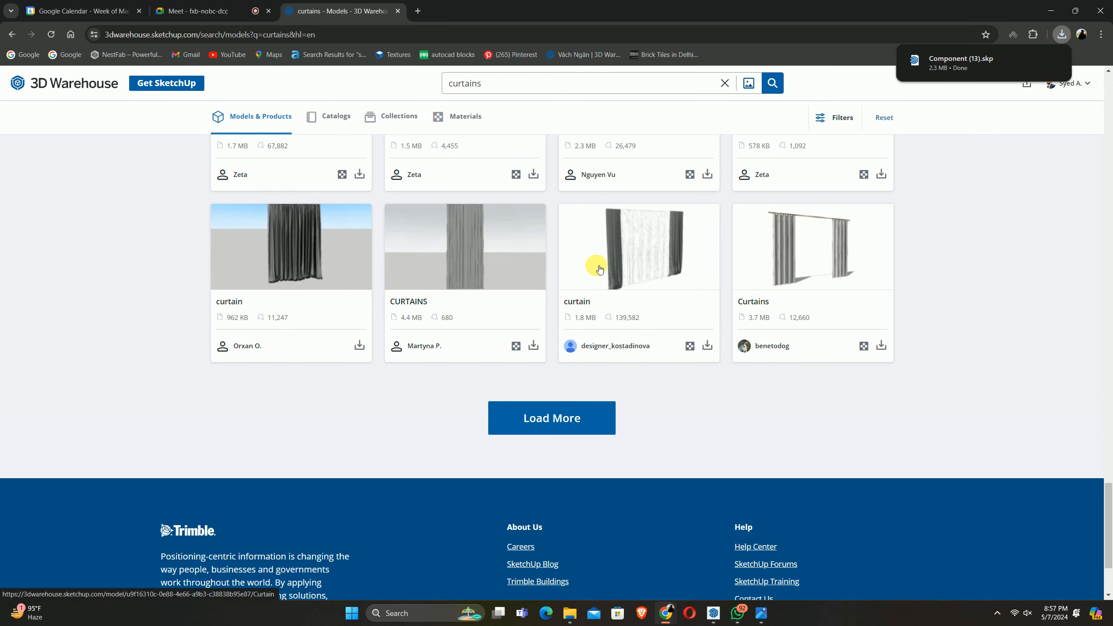
# Load more curtain results and download the 4.4 MB "Curtain" model with beige drapes and white sheers as a SketchUp file
pyautogui.click(566, 417)
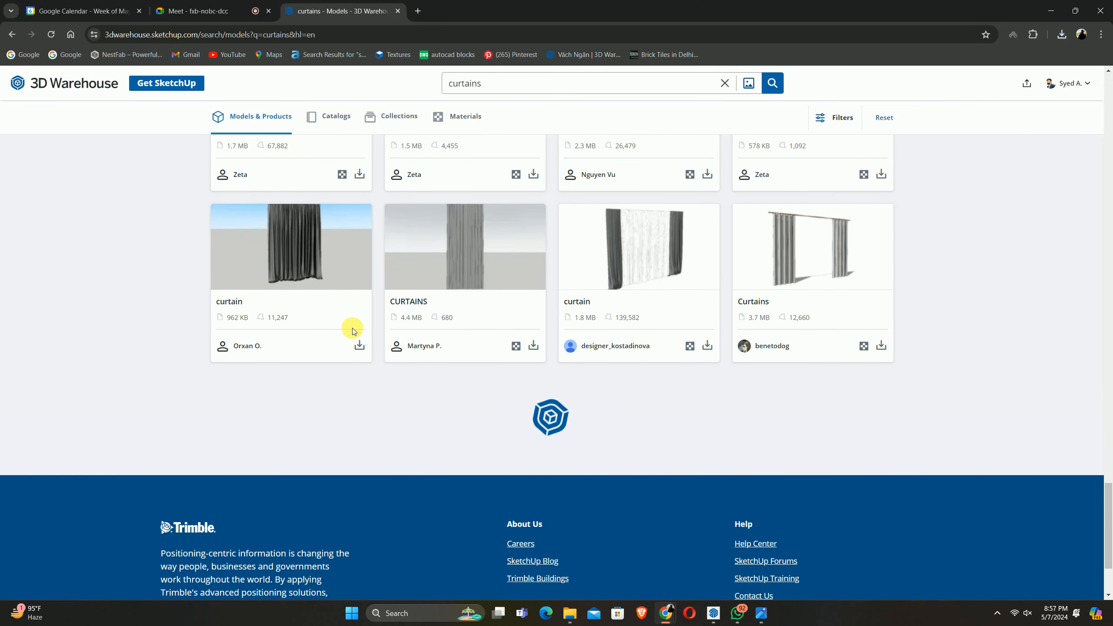
pyautogui.scroll(-5, 447, 314)
pyautogui.scroll(2, 560, 311)
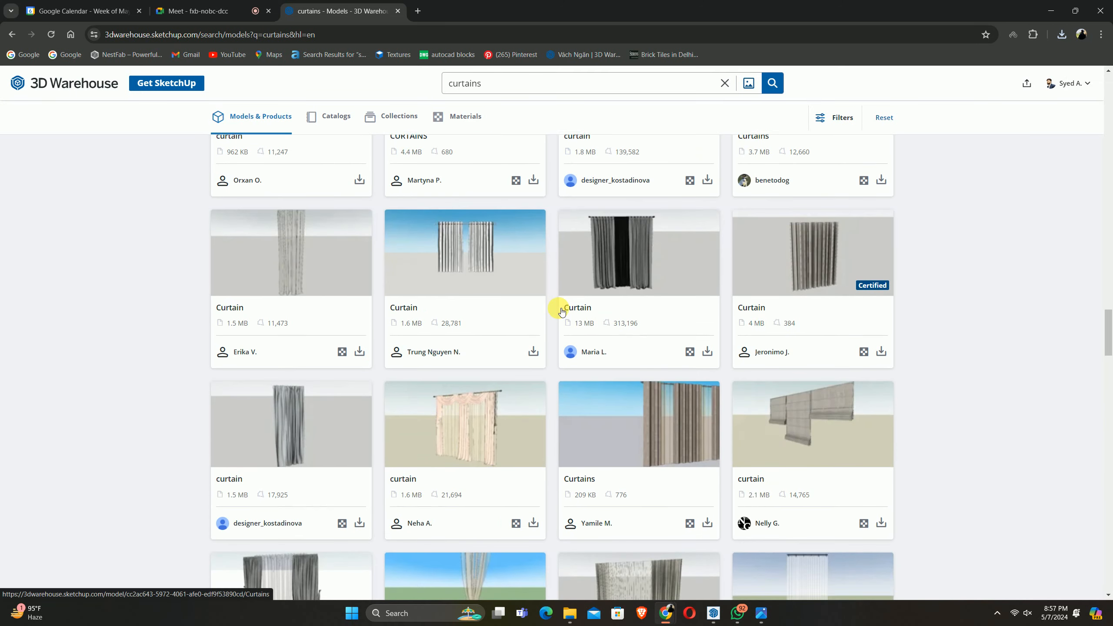
pyautogui.scroll(-15, 562, 311)
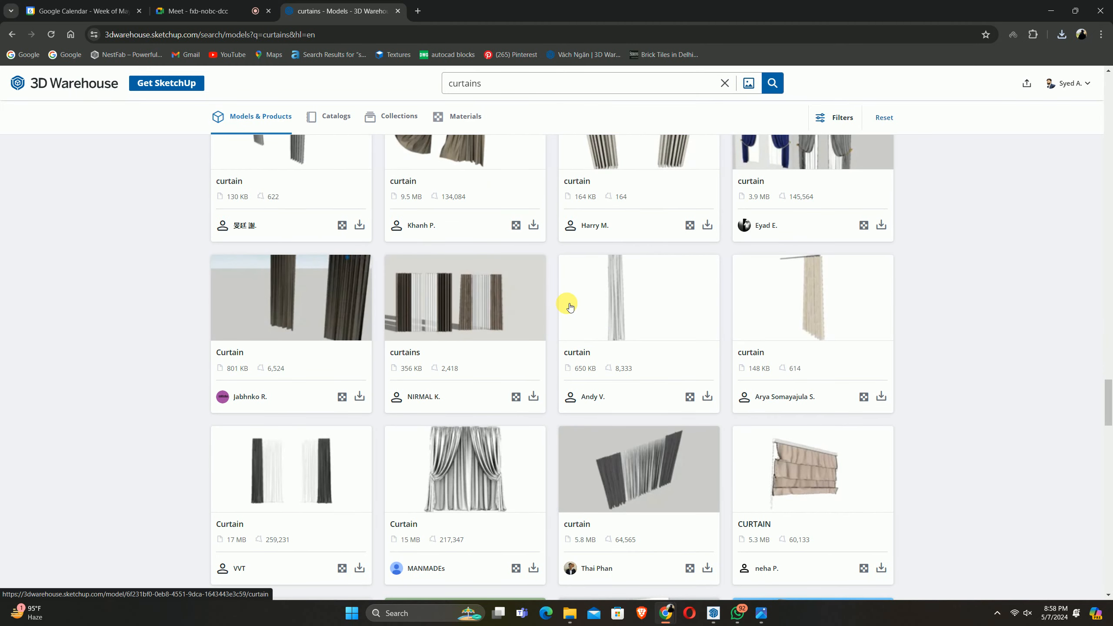
pyautogui.scroll(-10, 570, 307)
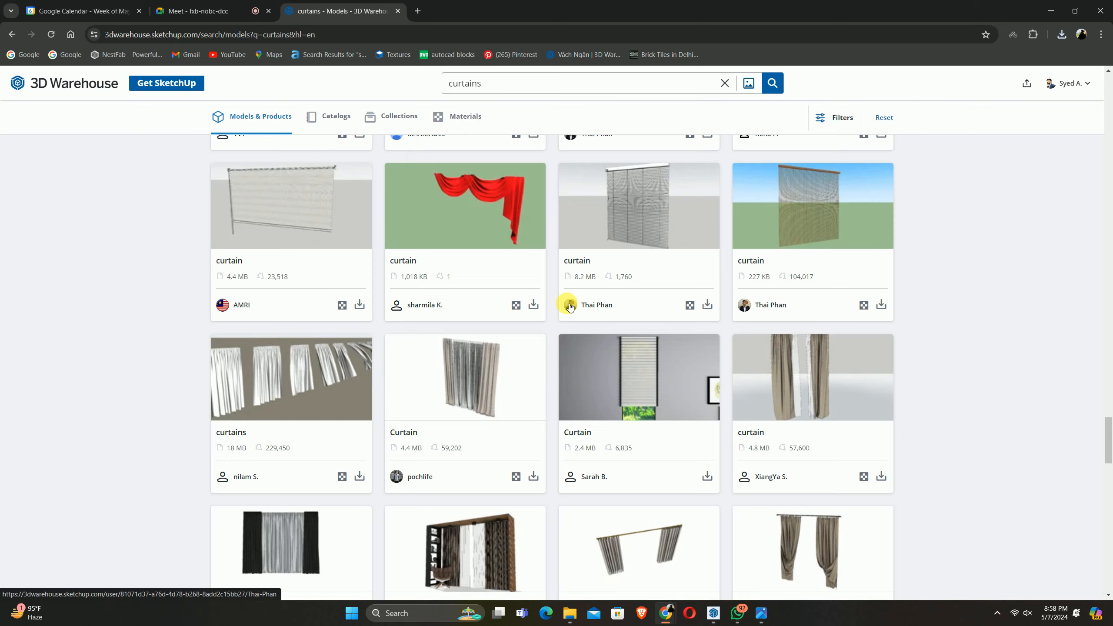
pyautogui.scroll(-5, 570, 306)
pyautogui.scroll(3, 486, 297)
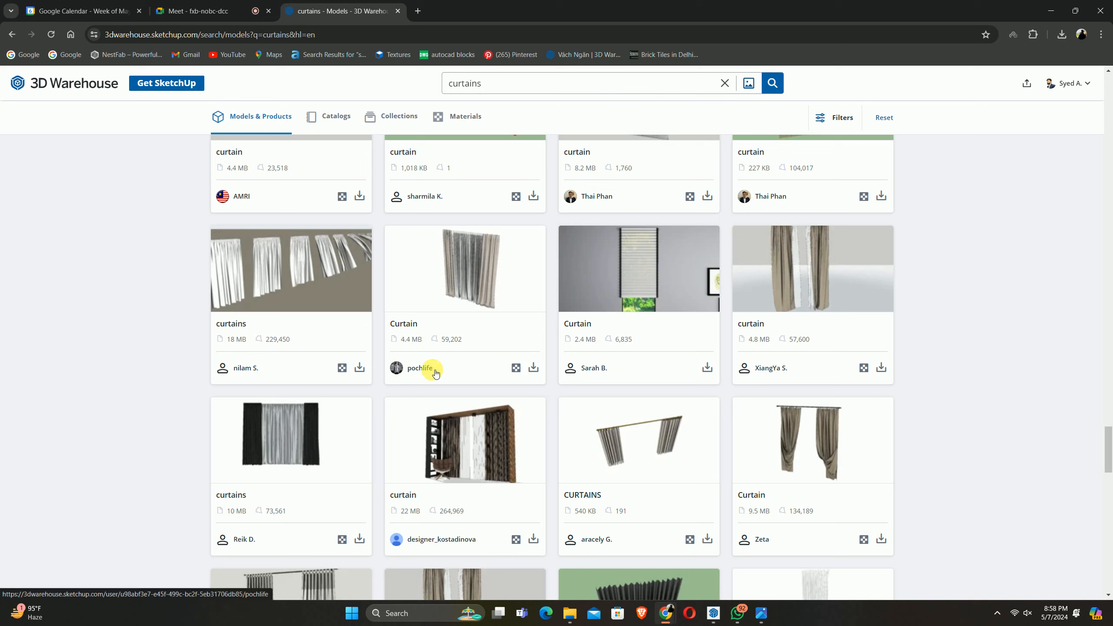
pyautogui.click(535, 368)
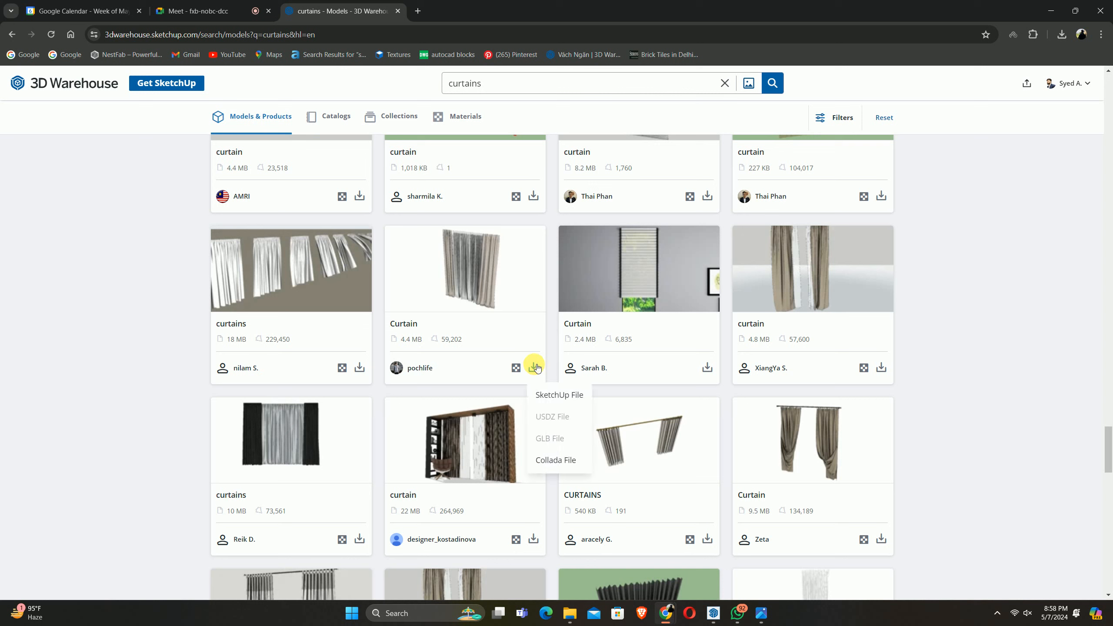
pyautogui.click(548, 394)
pyautogui.scroll(-5, 517, 342)
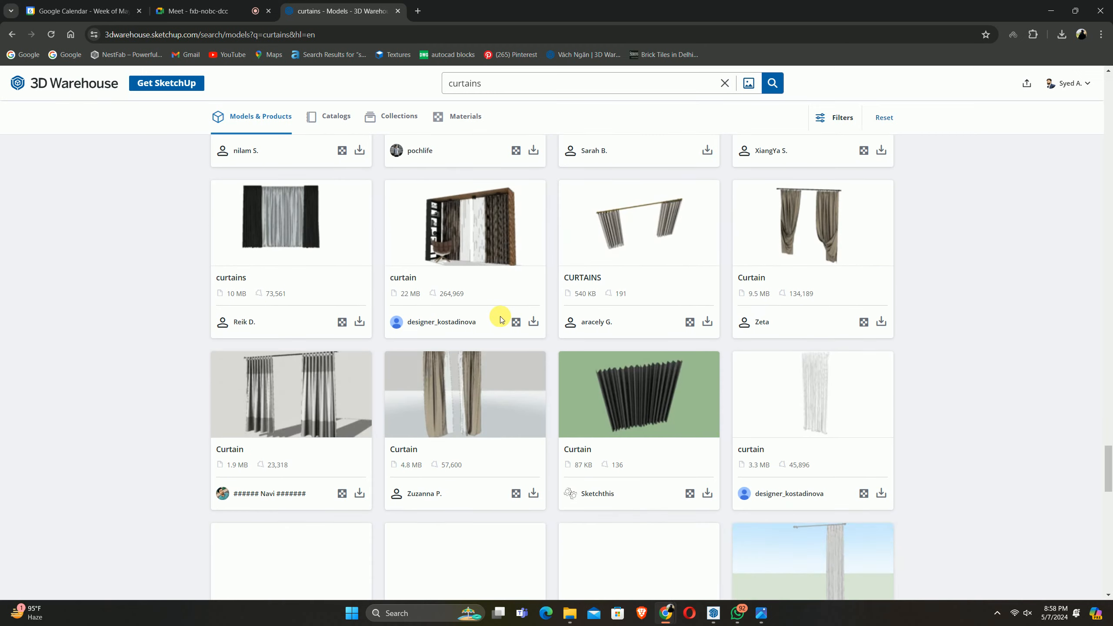
pyautogui.scroll(-13, 509, 317)
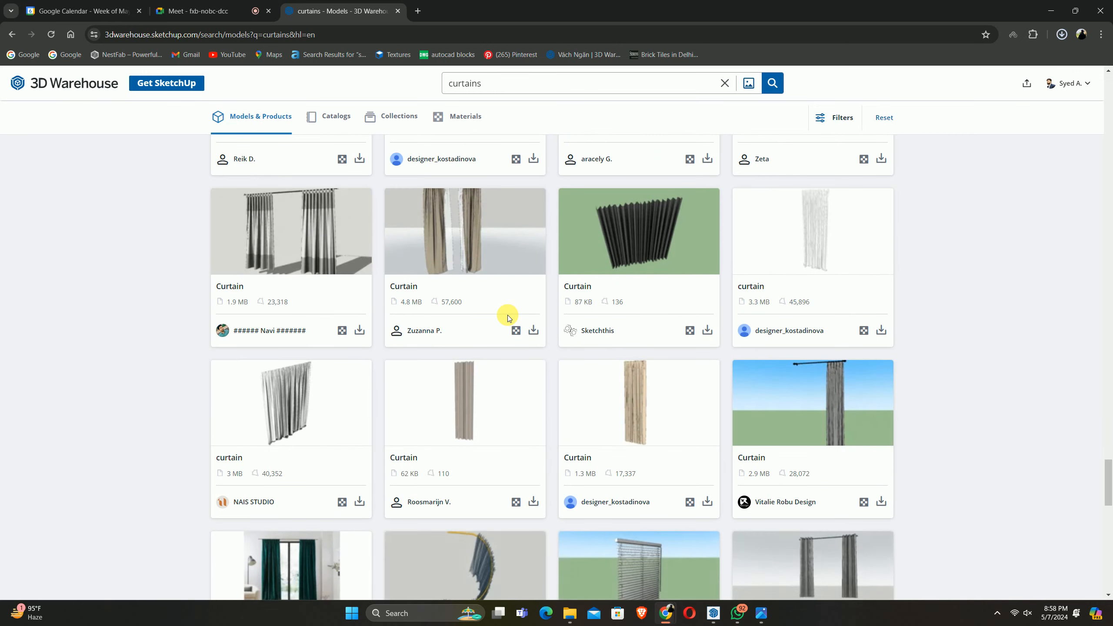
pyautogui.scroll(15, 508, 315)
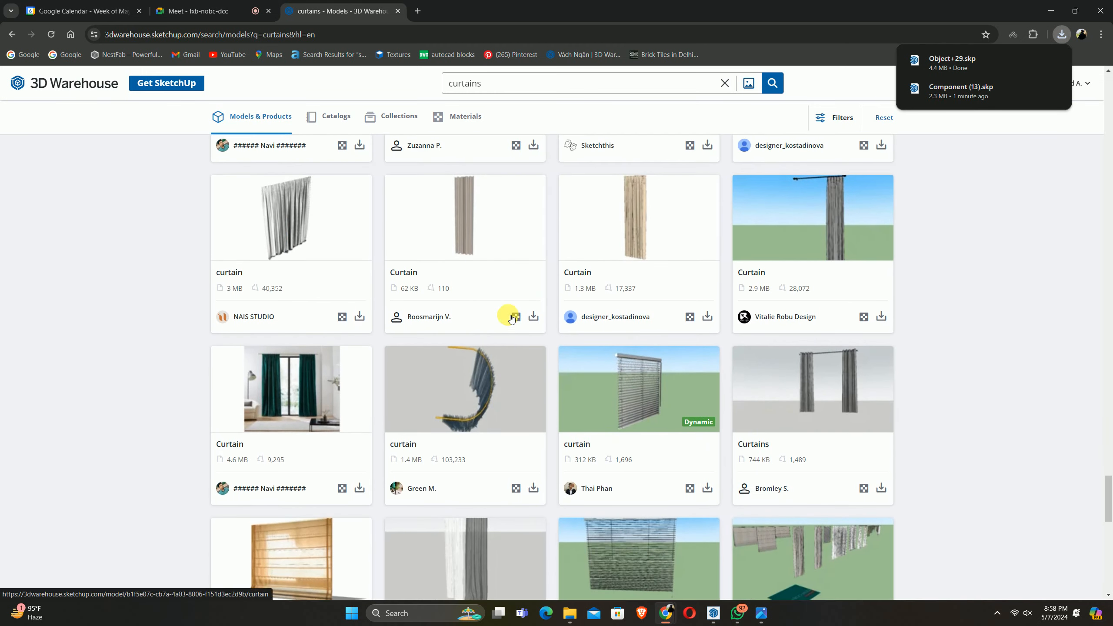
# Switch to SketchUp, import Object+29.skp from Downloads, and place the curtain on the bedroom floor near the window wall
pyautogui.click(1048, 10)
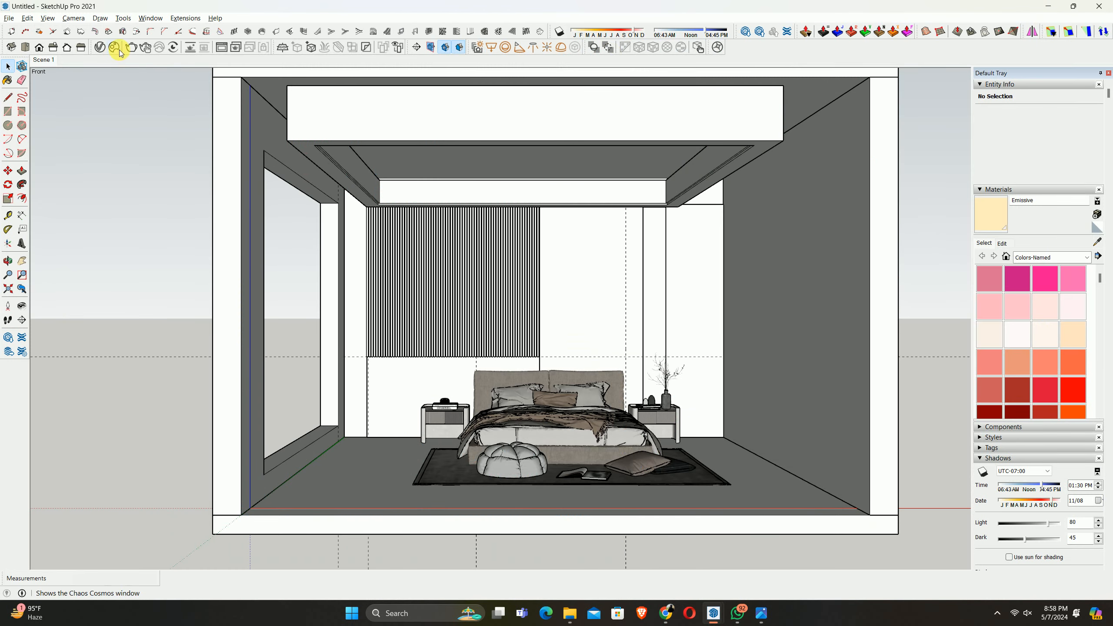
pyautogui.click(4, 17)
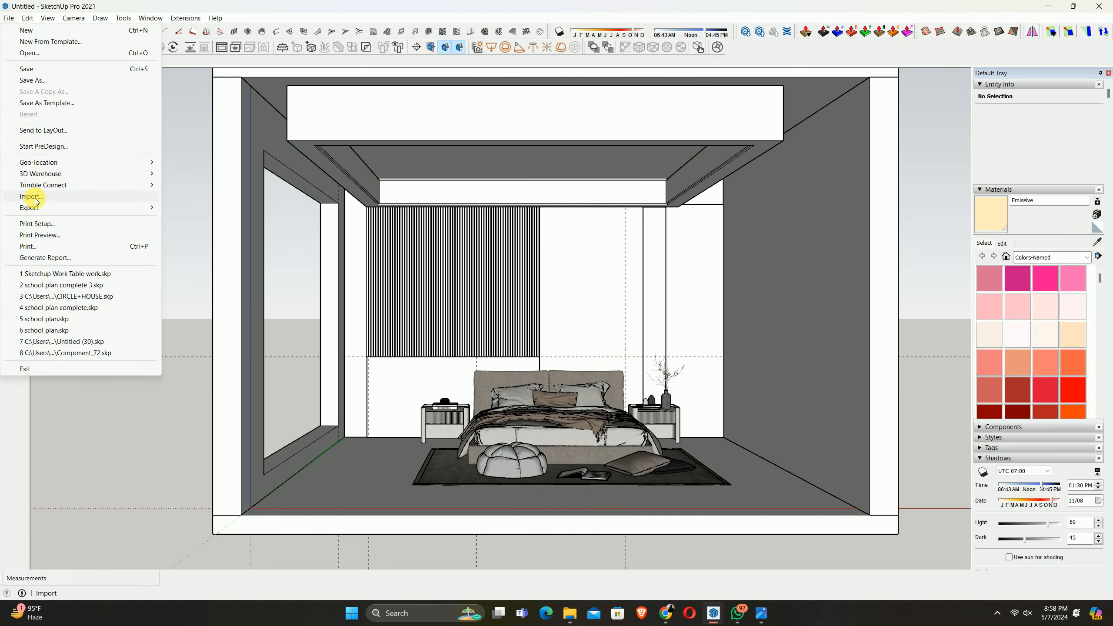
pyautogui.click(51, 200)
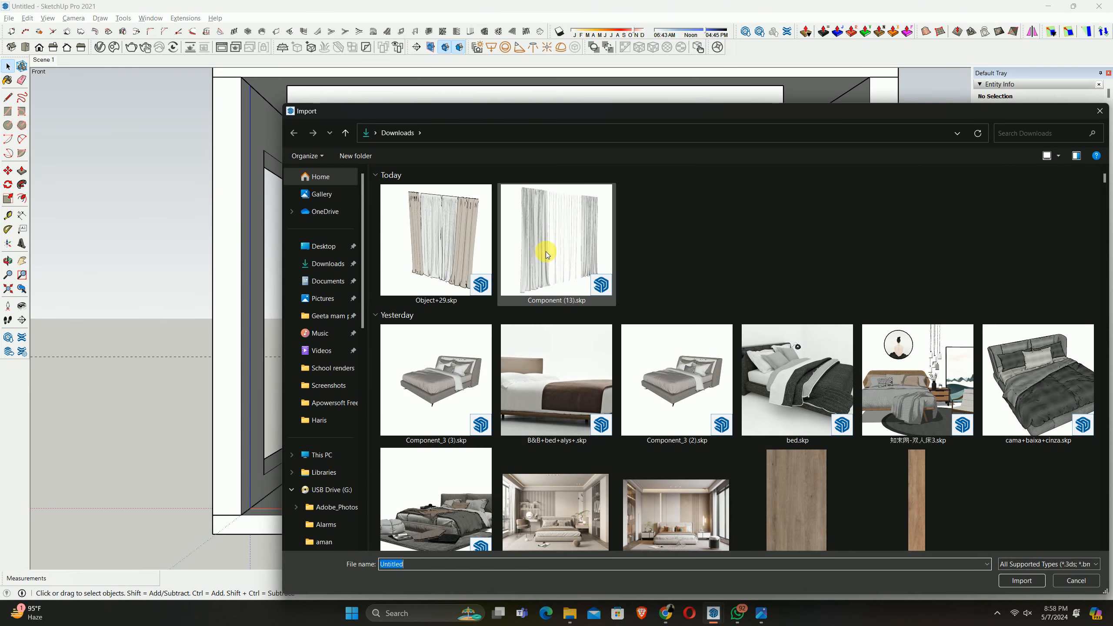
pyautogui.click(455, 242)
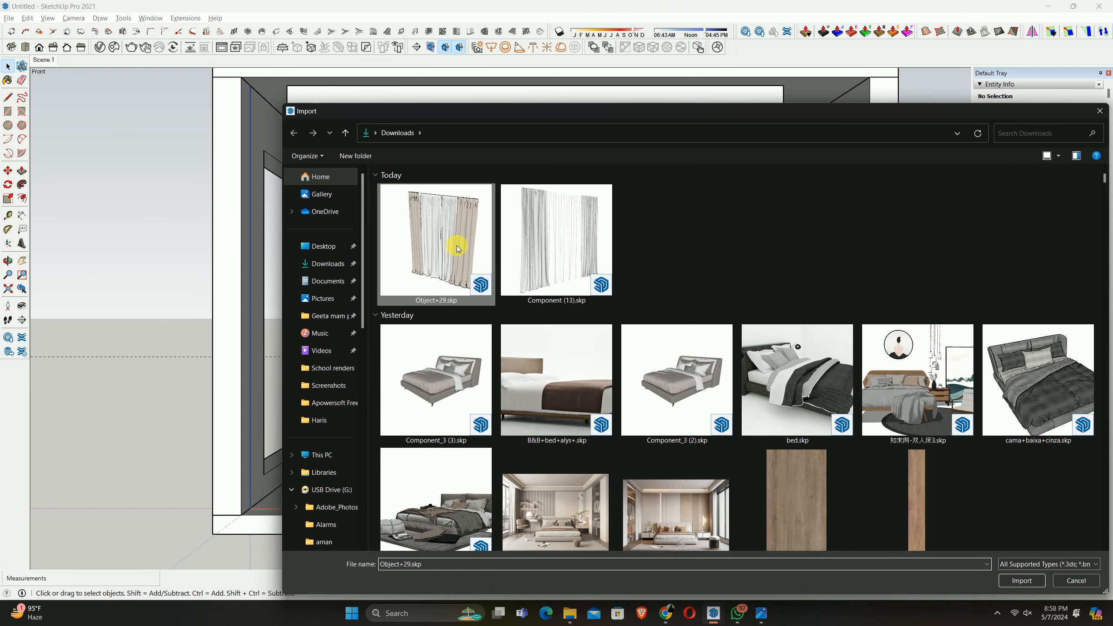
pyautogui.click(1014, 582)
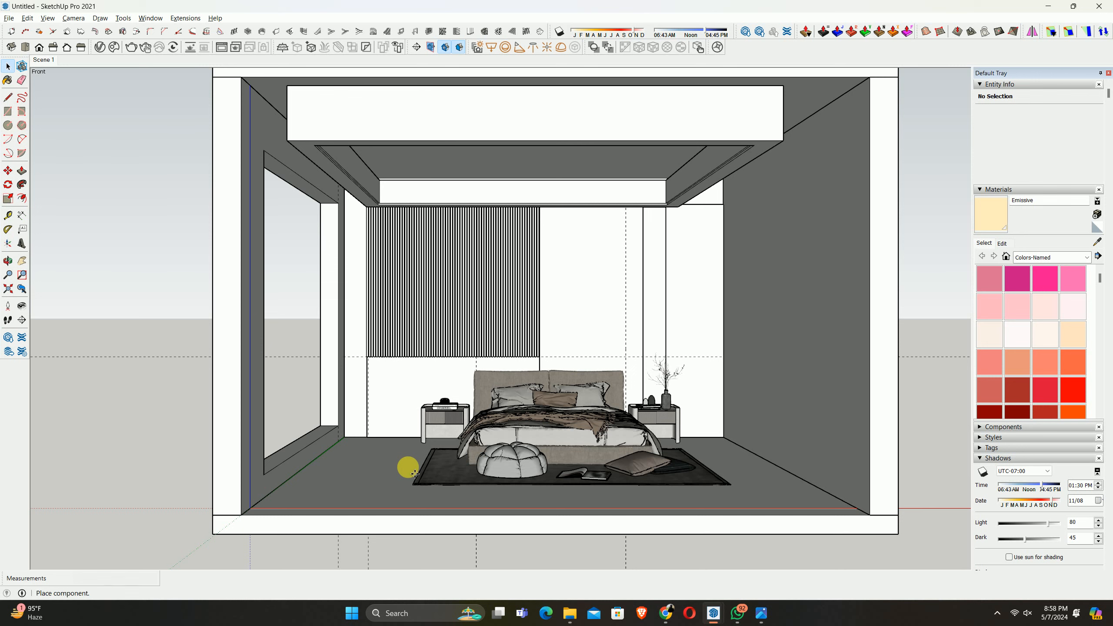
pyautogui.click(370, 505)
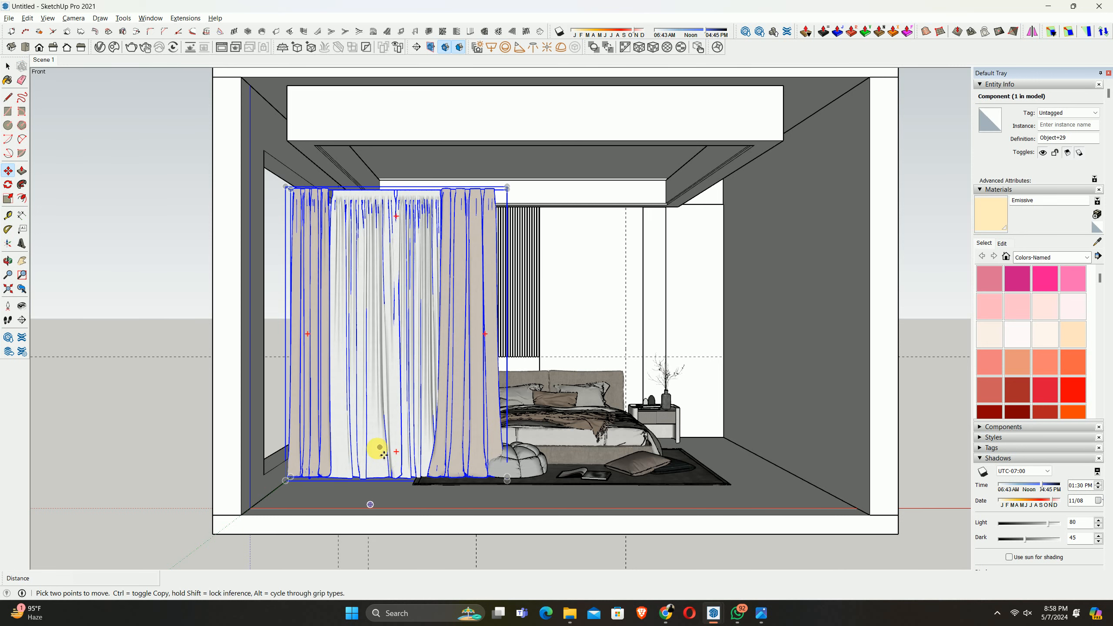
# Move the curtain by its lower corner to the room's front floor corner at the window wall
pyautogui.scroll(4, 294, 465)
pyautogui.press('m')
pyautogui.scroll(3, 282, 493)
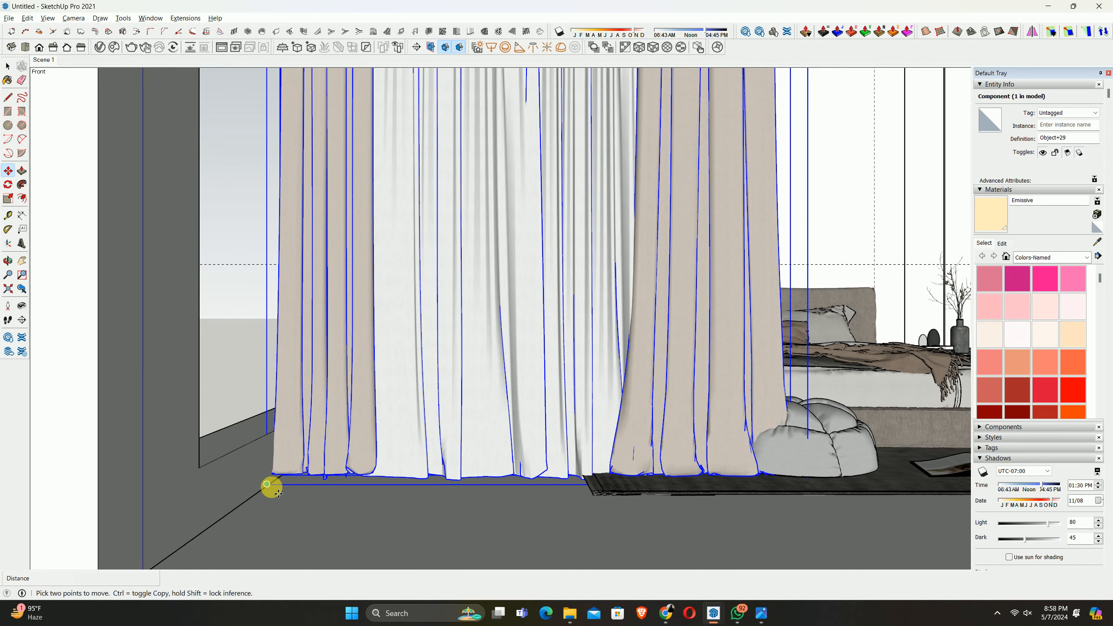
pyautogui.click(273, 487)
pyautogui.scroll(-2, 324, 500)
pyautogui.scroll(-1, 310, 502)
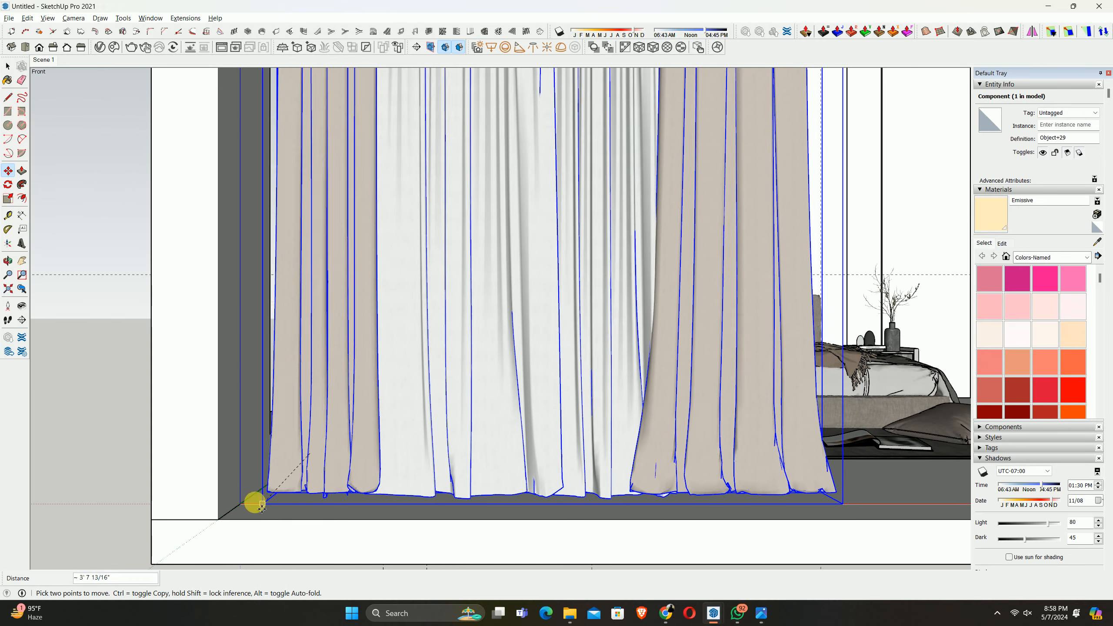
pyautogui.click(242, 503)
# Rotate the curtain 90° in the floor plane about that corner to run parallel to the window wall
pyautogui.press('q')
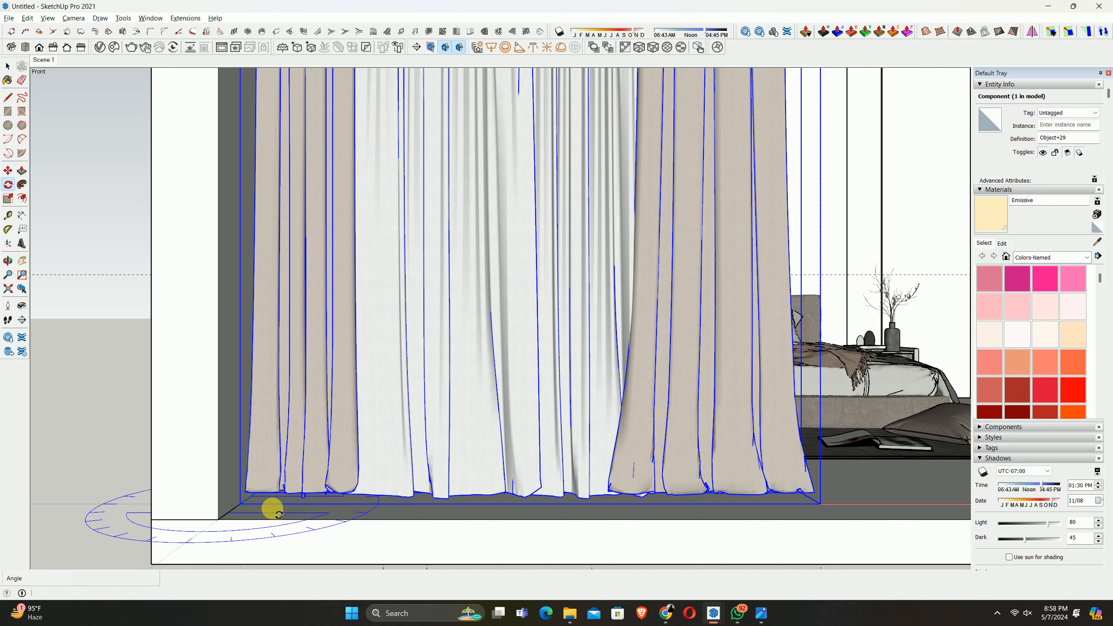
pyautogui.click(241, 503)
pyautogui.click(312, 505)
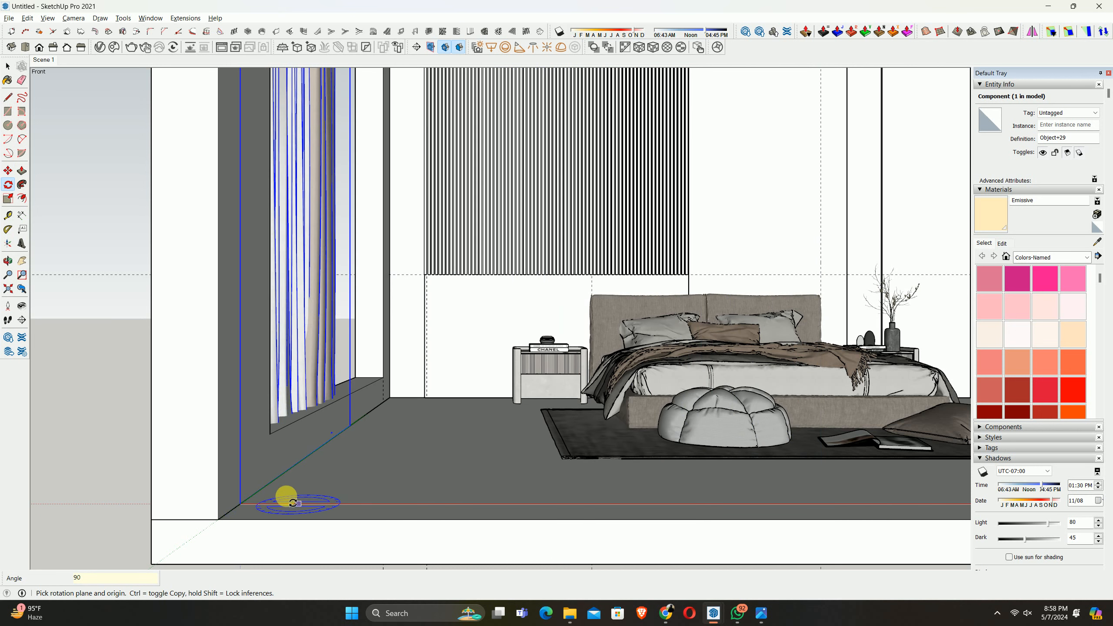
pyautogui.click(282, 487)
# Shift the rotated curtain inward until its outer corner meets the room's corner inside the window wall, and deselect it
pyautogui.press('m')
pyautogui.click(190, 503)
pyautogui.click(240, 503)
pyautogui.press('space')
pyautogui.click(121, 344)
# Scale the curtain vertically by about 1.23 from its top so that it reaches the room's upper ceiling
pyautogui.scroll(-2, 390, 368)
pyautogui.keyDown('shift'); pyautogui.moveTo(383, 246); pyautogui.dragTo(298, 321, button='middle'); pyautogui.keyUp('shift')
pyautogui.scroll(2, 295, 241)
pyautogui.moveTo(294, 240); pyautogui.dragTo(464, 259, button='middle')
pyautogui.scroll(-4, 443, 285)
pyautogui.click(464, 303)
pyautogui.press('s')
pyautogui.scroll(2, 462, 261)
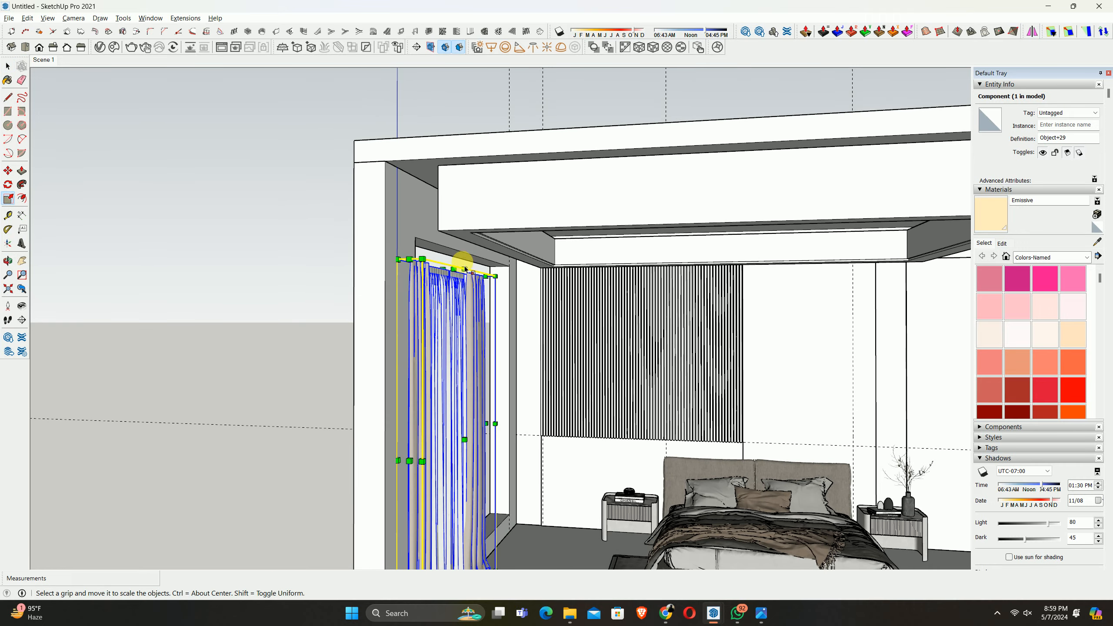
pyautogui.moveTo(455, 270); pyautogui.dragTo(423, 175)
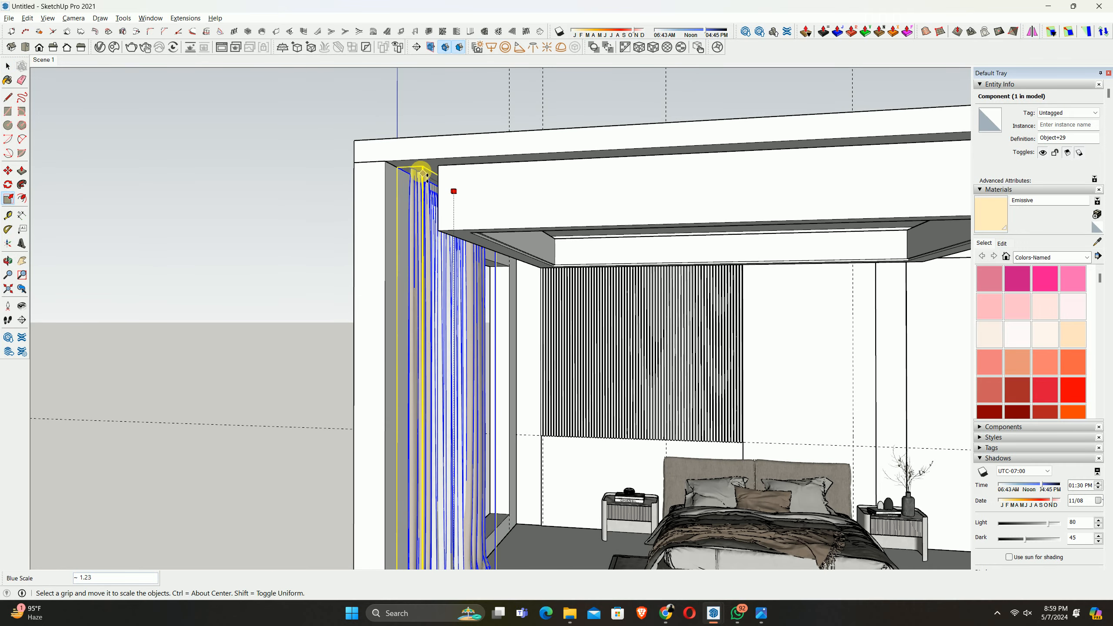
pyautogui.click(438, 165)
pyautogui.press('space')
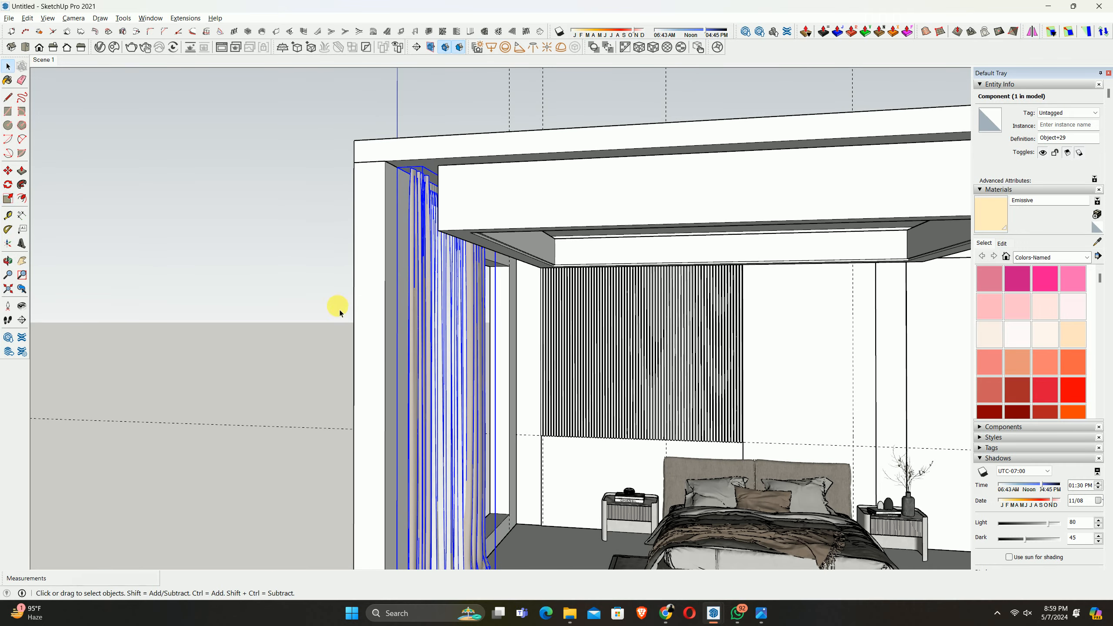
# Explode the curtain component at the window wall into its separate drape and sheer pieces
pyautogui.click(350, 296)
pyautogui.moveTo(447, 377); pyautogui.dragTo(325, 370, button='middle')
pyautogui.moveTo(405, 382); pyautogui.dragTo(435, 393, button='middle')
pyautogui.scroll(1, 460, 394)
pyautogui.doubleClick(465, 405)
pyautogui.scroll(1, 464, 397)
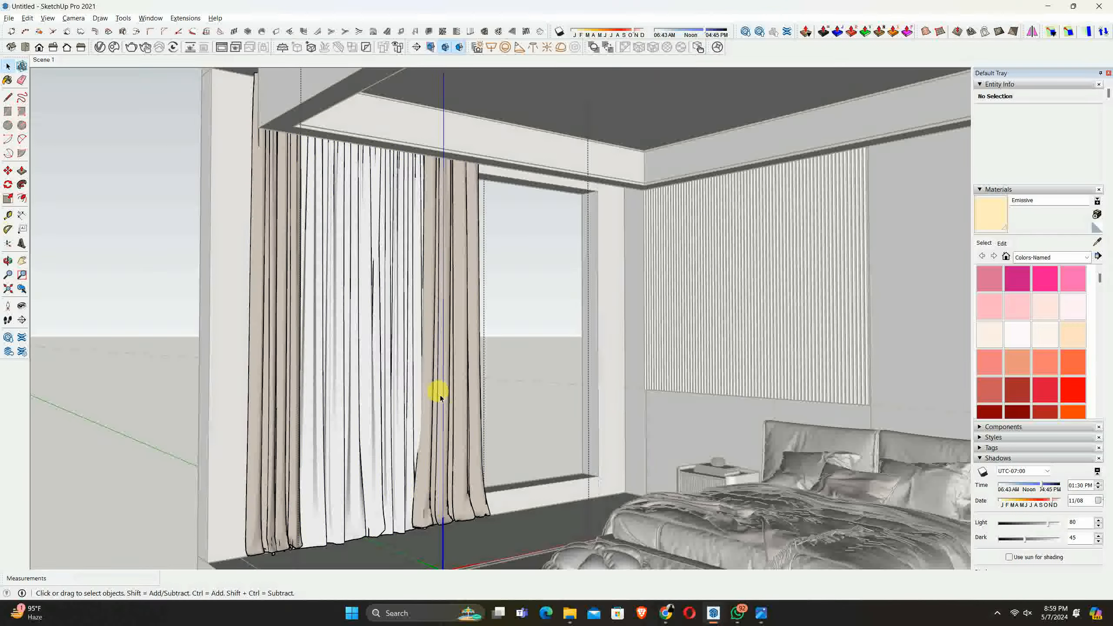
pyautogui.click(420, 383)
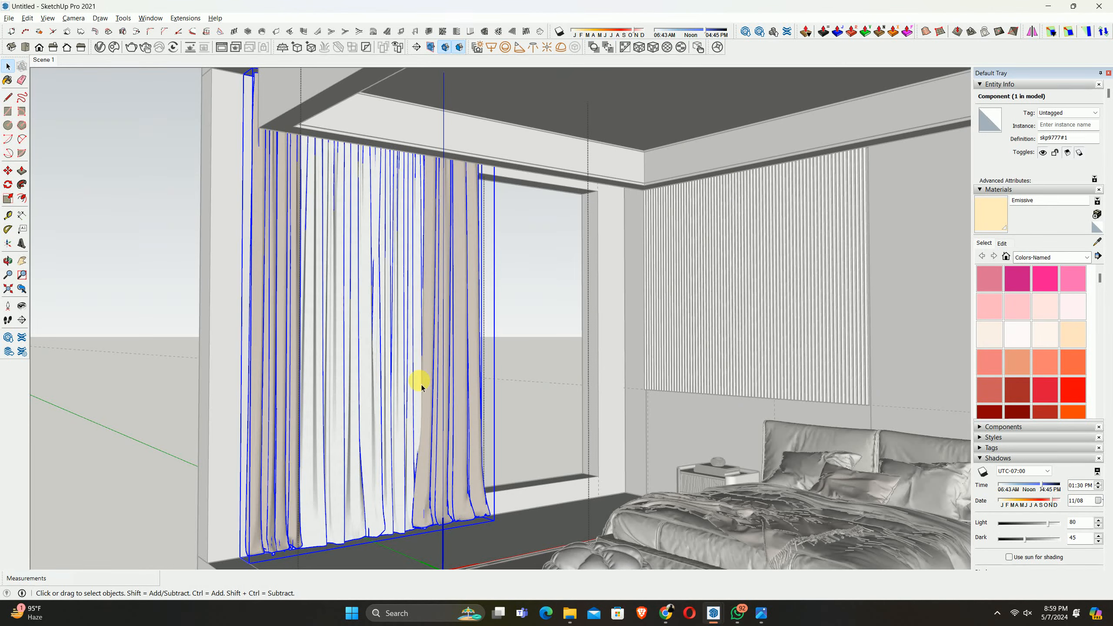
pyautogui.click(506, 402)
pyautogui.click(435, 408)
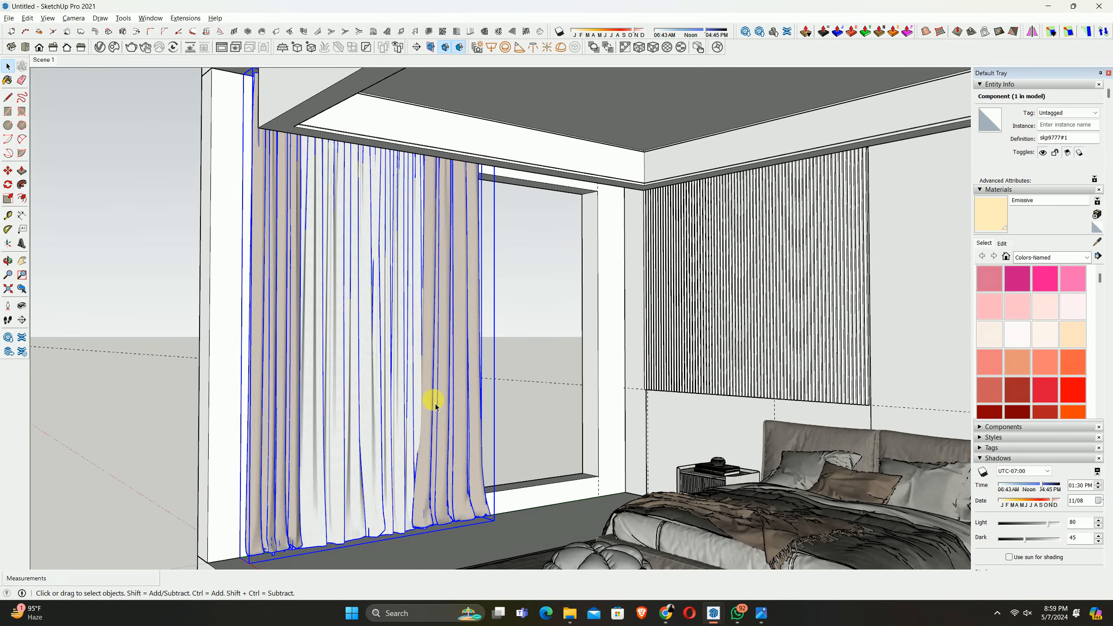
pyautogui.rightClick(441, 322)
pyautogui.click(468, 366)
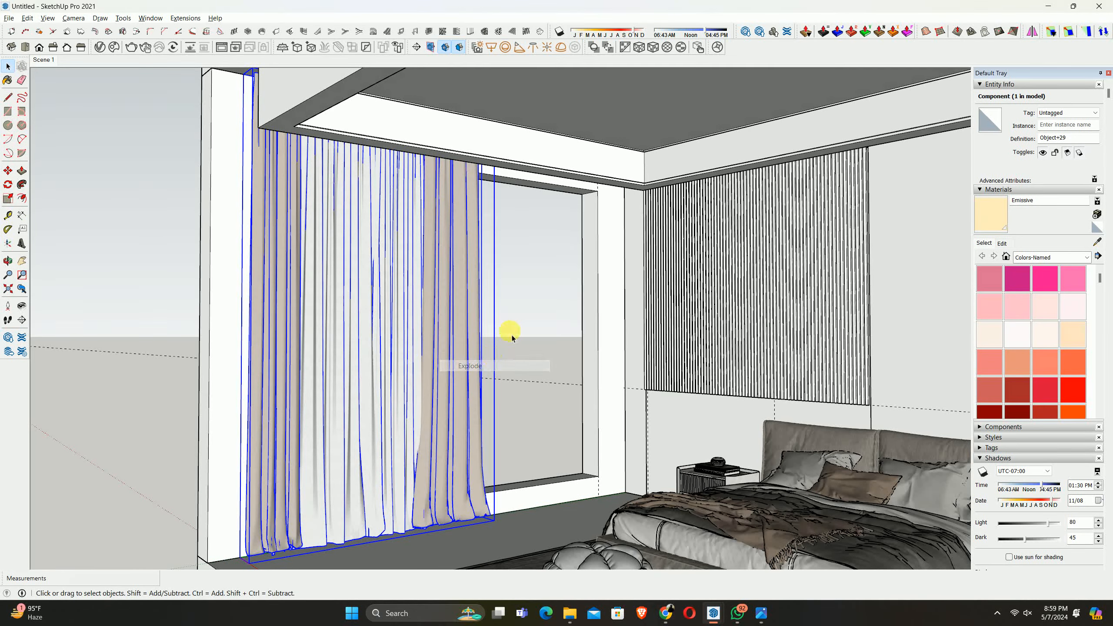
# Move the bed-side drape and its sheer about 5' 11 1/2" along the window wall to the slat wall corner, and deselect them
pyautogui.click(444, 414)
pyautogui.doubleClick(444, 414)
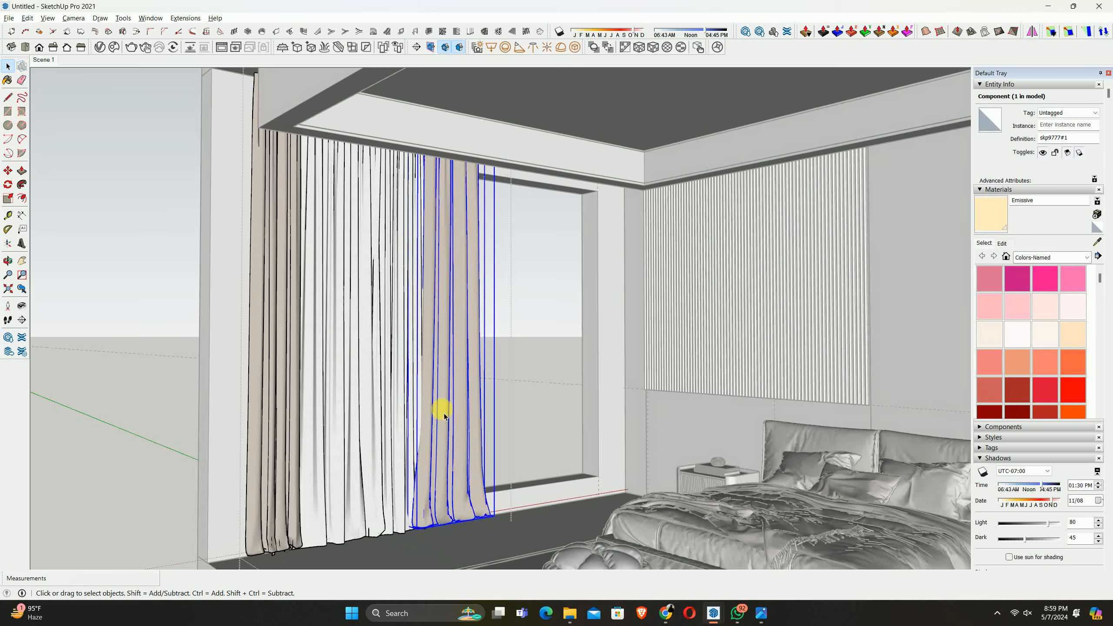
pyautogui.scroll(3, 415, 452)
pyautogui.keyDown('shift'); pyautogui.click(401, 464); pyautogui.keyUp('shift')
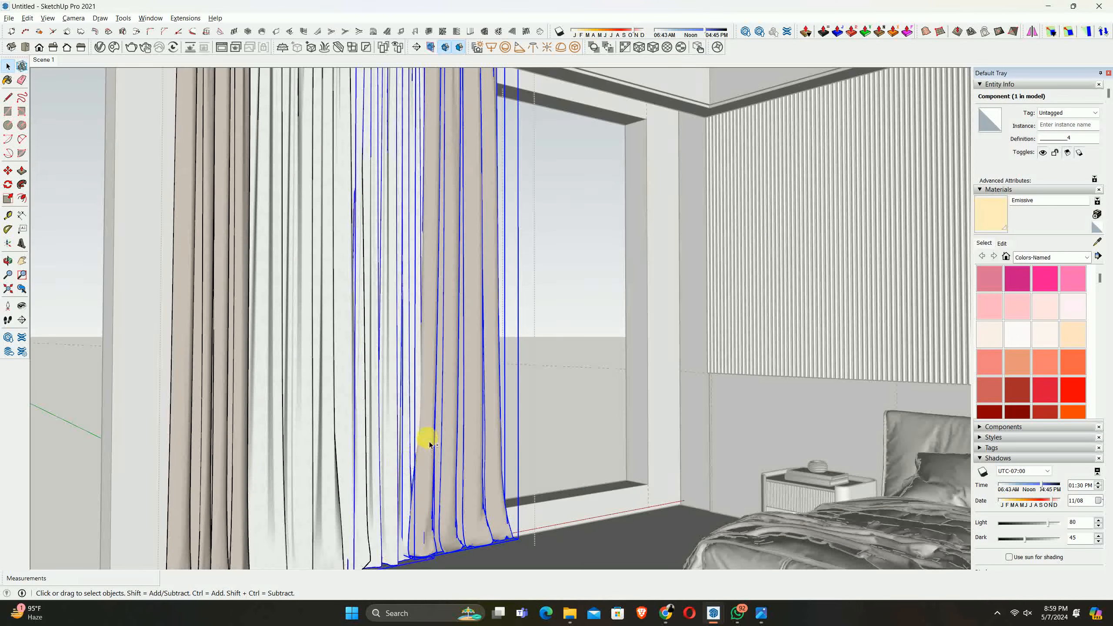
pyautogui.keyDown('shift'); pyautogui.moveTo(429, 441); pyautogui.dragTo(446, 372, button='middle'); pyautogui.keyUp('shift')
pyautogui.scroll(-1, 450, 434)
pyautogui.scroll(2, 438, 433)
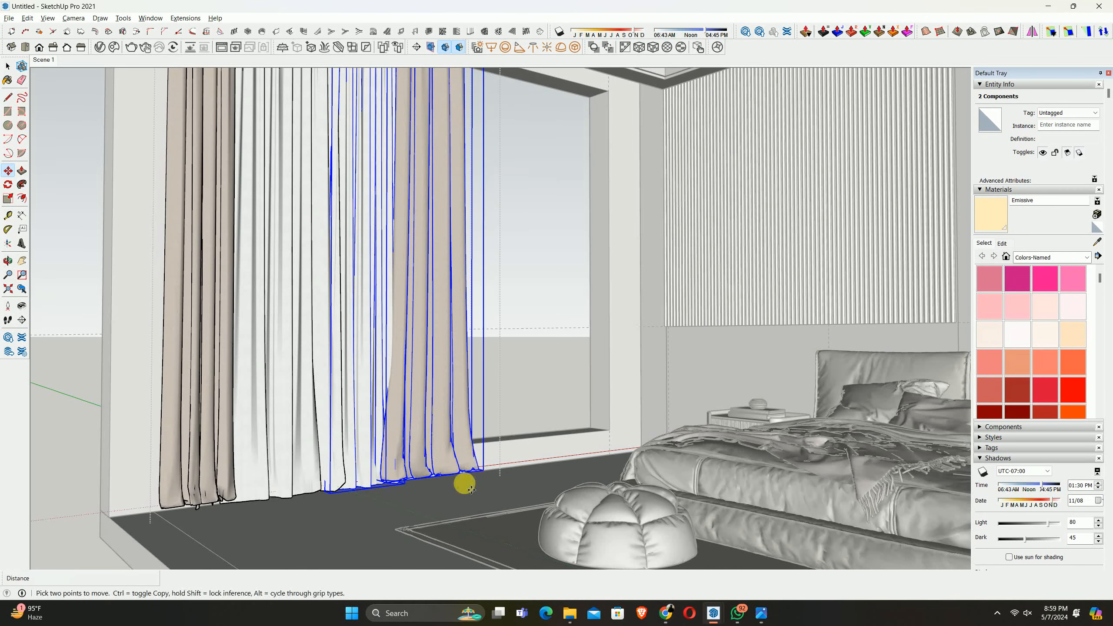
pyautogui.scroll(1, 478, 455)
pyautogui.press('m')
pyautogui.scroll(1, 497, 457)
pyautogui.moveTo(497, 470); pyautogui.dragTo(709, 378)
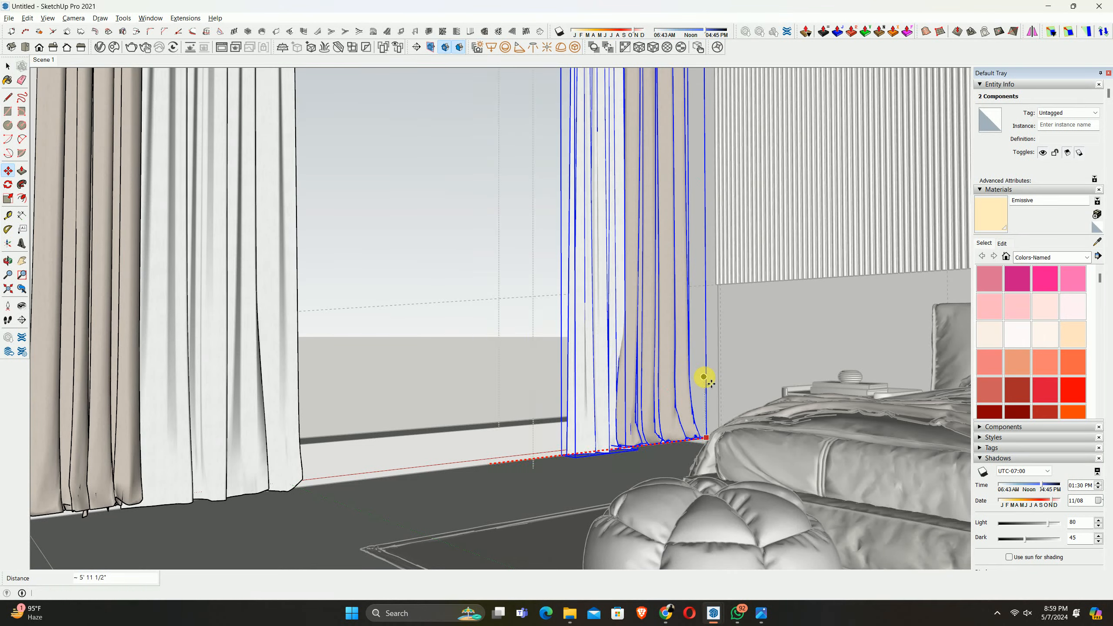
pyautogui.press('space')
pyautogui.scroll(-3, 454, 324)
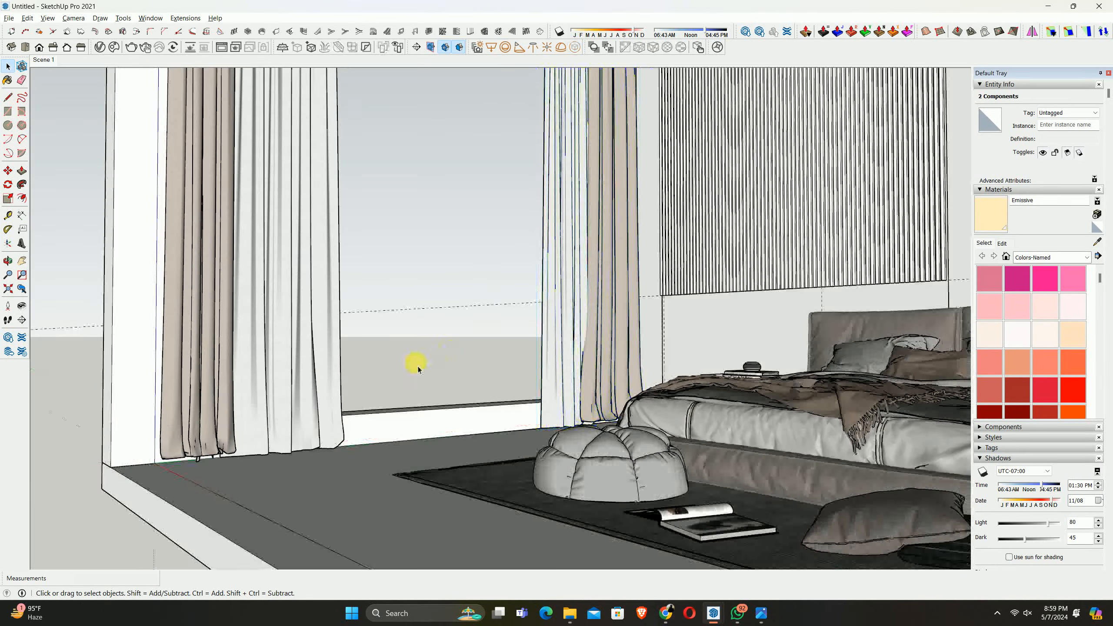
pyautogui.click(391, 368)
# Examine the curtains and window in the reference photo and compare them with the model's Scene 1 view
pyautogui.moveTo(397, 369); pyautogui.dragTo(470, 152, button='middle')
pyautogui.scroll(-3, 417, 289)
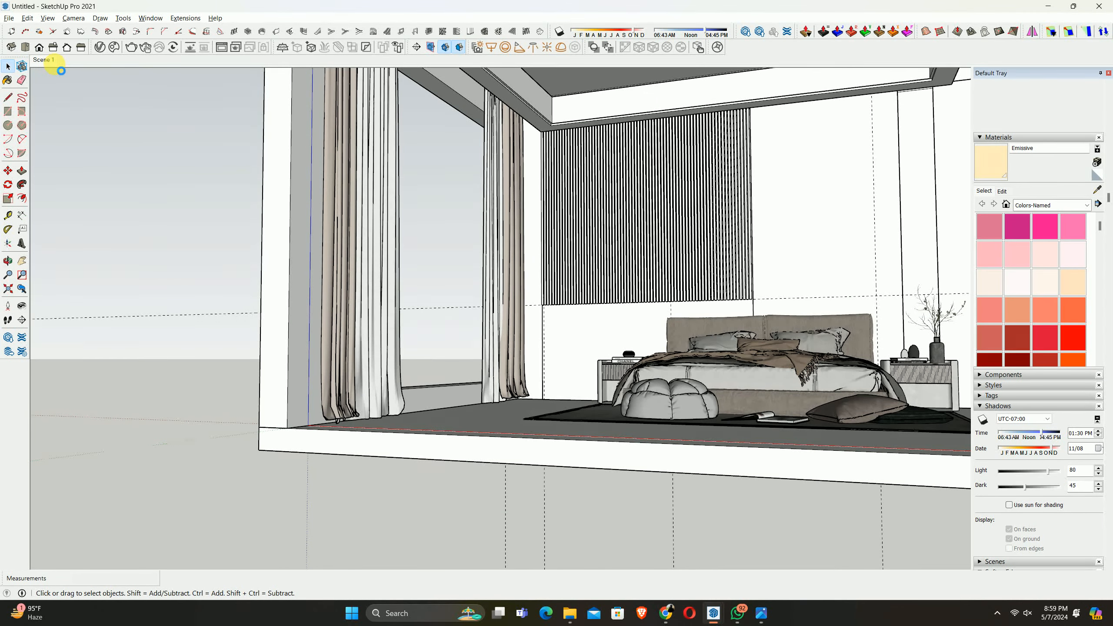
pyautogui.click(761, 613)
pyautogui.scroll(-5, 462, 285)
pyautogui.scroll(3, 342, 195)
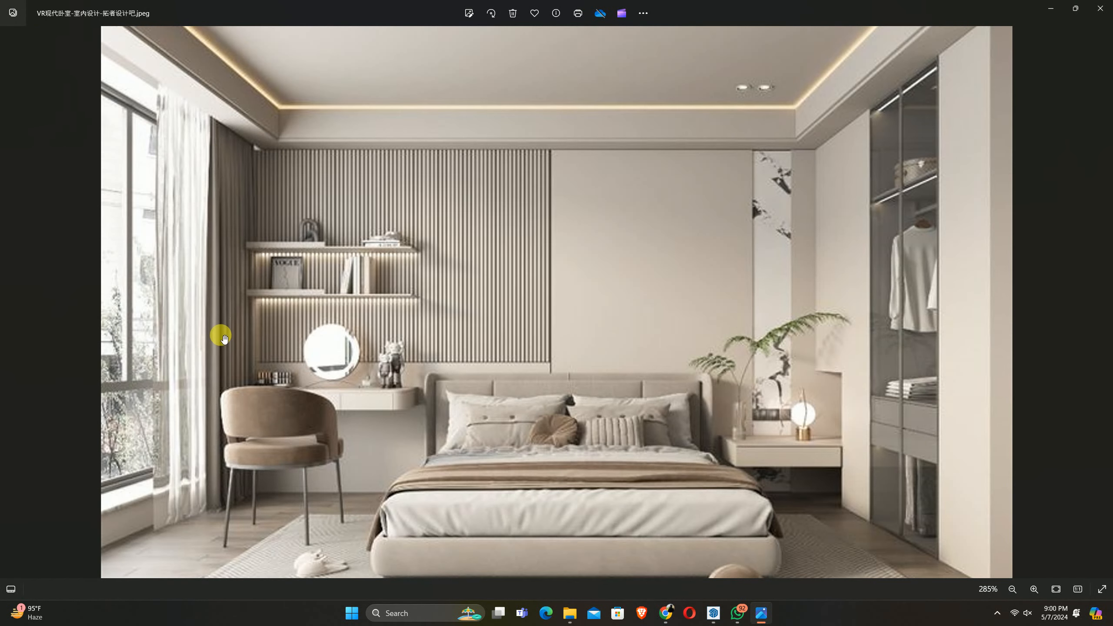
pyautogui.click(1053, 9)
pyautogui.moveTo(406, 302); pyautogui.dragTo(457, 323, button='middle')
pyautogui.scroll(-2, 460, 308)
pyautogui.keyDown('shift'); pyautogui.moveTo(476, 278); pyautogui.dragTo(349, 285, button='middle'); pyautogui.keyUp('shift')
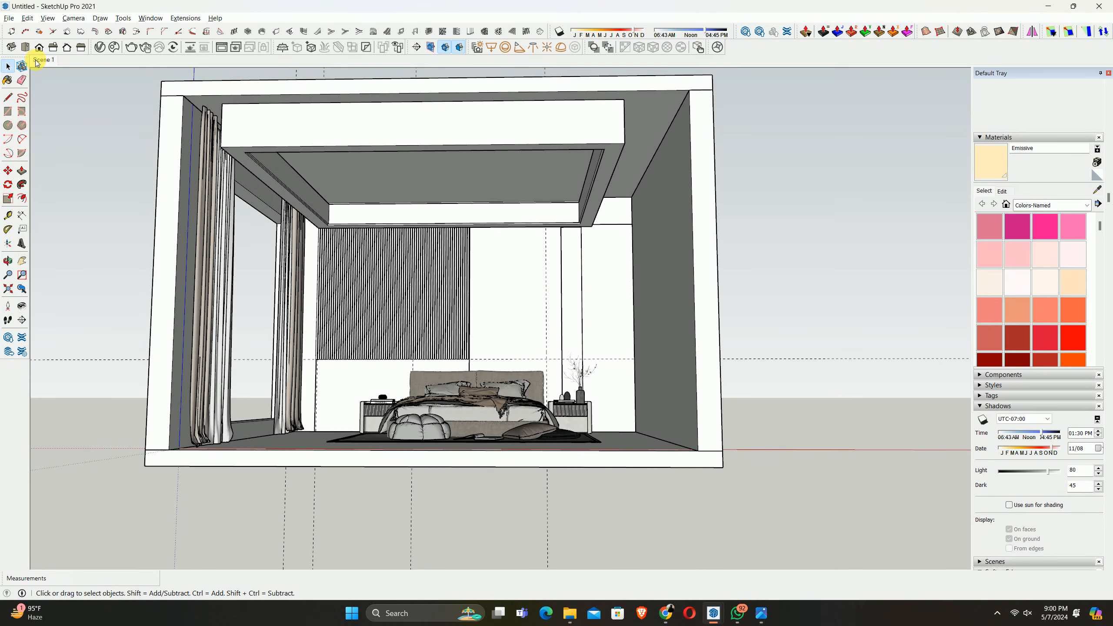
pyautogui.click(37, 60)
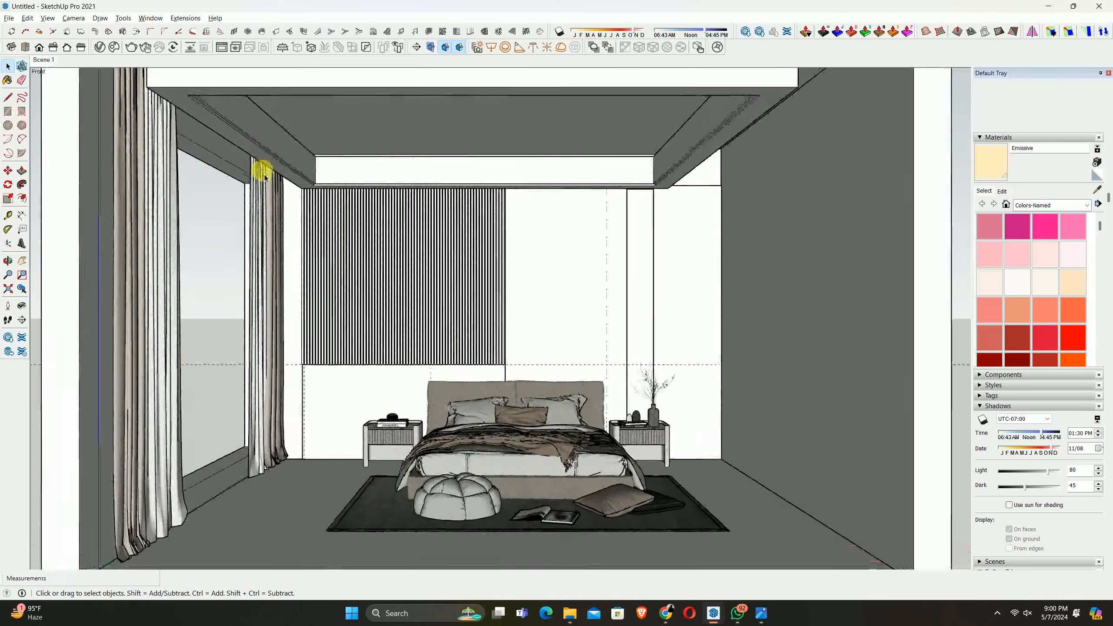
# Move the curtains 2" away from the window wall into the room, and deselect them
pyautogui.moveTo(234, 410); pyautogui.dragTo(320, 271, button='middle')
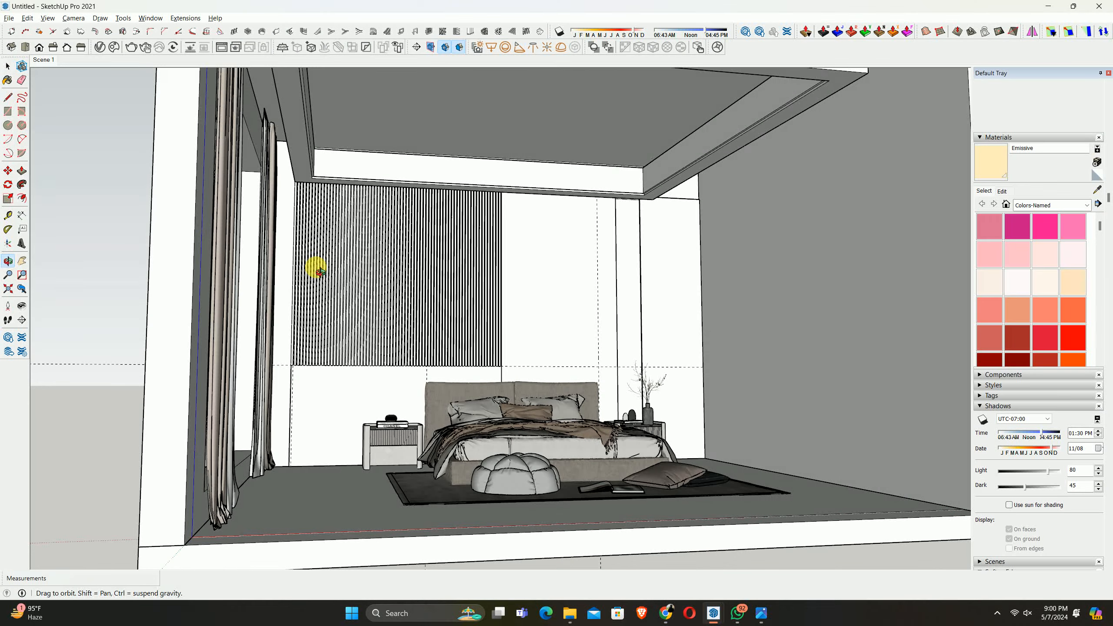
pyautogui.click(269, 174)
pyautogui.scroll(5, 286, 184)
pyautogui.scroll(2, 291, 216)
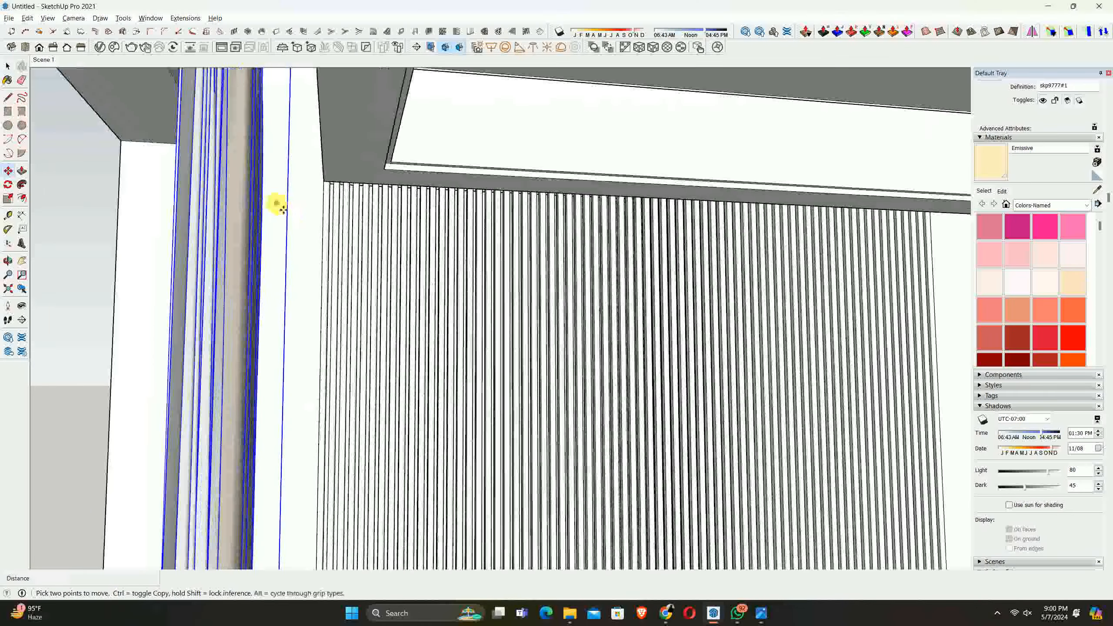
pyautogui.press('m')
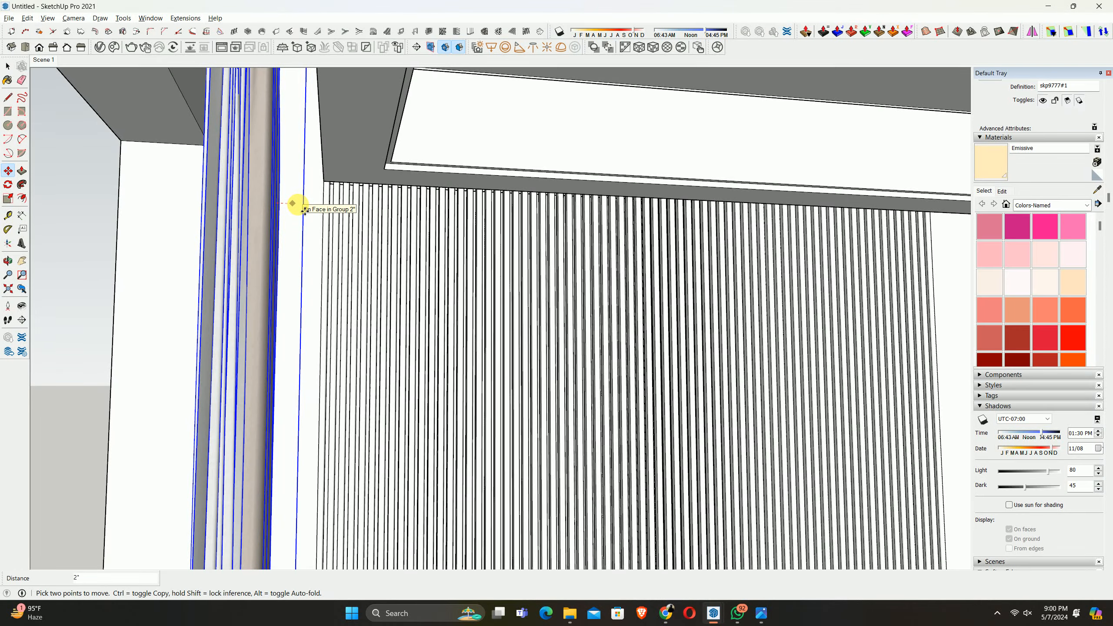
pyautogui.press('Return')
pyautogui.press('space')
pyautogui.click(95, 231)
pyautogui.scroll(-3, 135, 235)
pyautogui.scroll(-8, 44, 70)
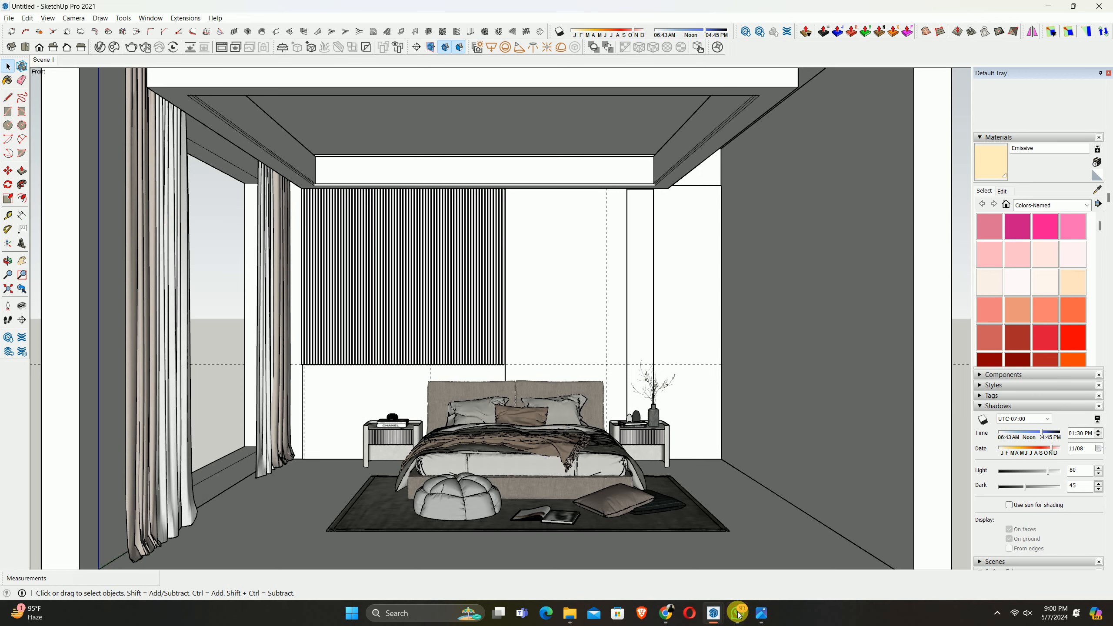
# Push the slat panel's side face in by 1/2" to form a groove beside the plain wall panel, as in the reference photo
pyautogui.click(760, 614)
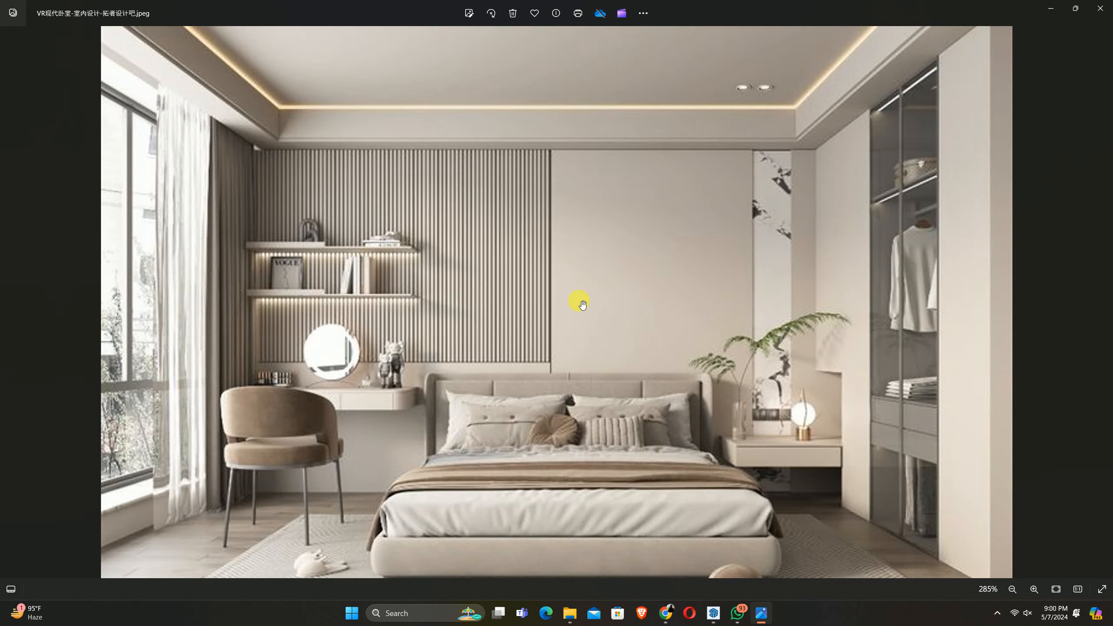
pyautogui.scroll(6, 546, 373)
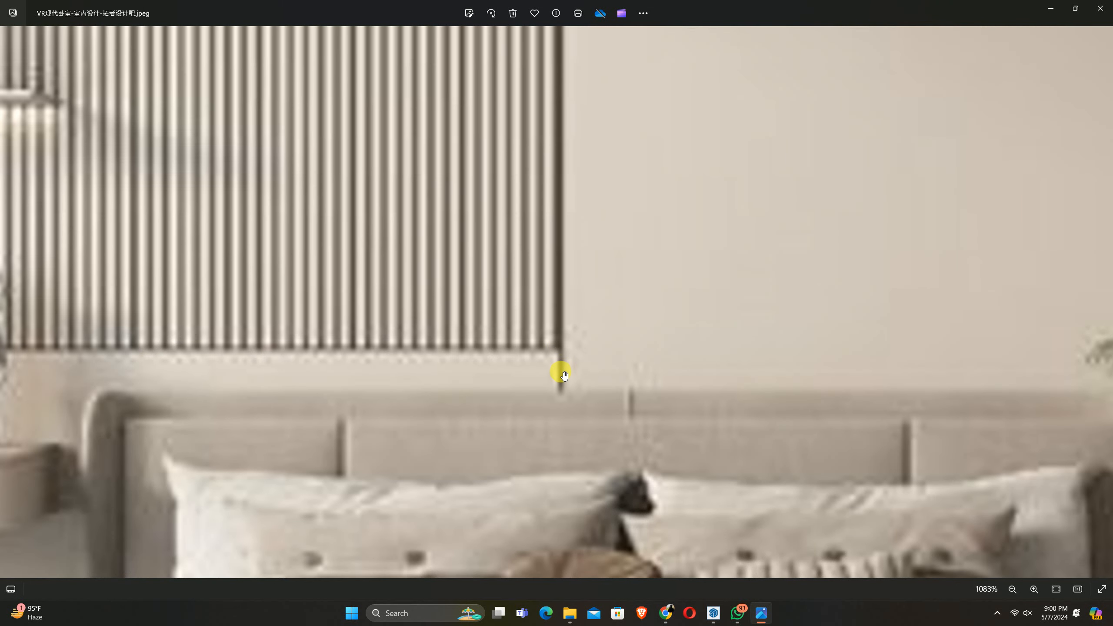
pyautogui.click(1048, 6)
pyautogui.scroll(8, 478, 349)
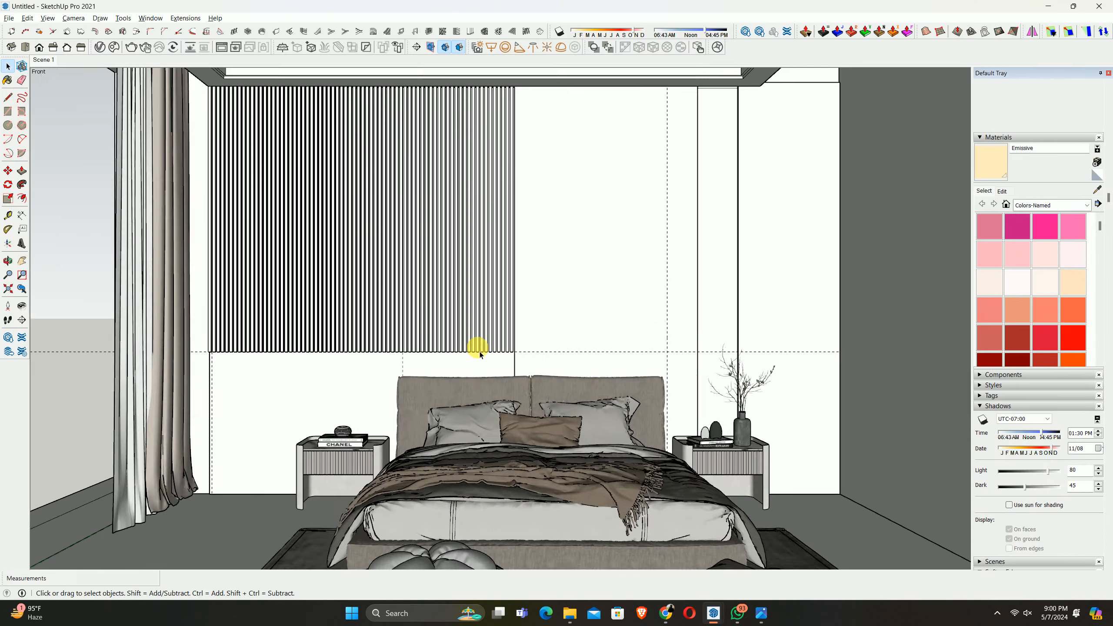
pyautogui.moveTo(527, 362)
pyautogui.mouseDown(button='middle')
pyautogui.moveTo(530, 349)
pyautogui.moveTo(489, 340)
pyautogui.moveTo(437, 353)
pyautogui.moveTo(478, 360)
pyautogui.moveTo(549, 304)
pyautogui.moveTo(564, 348)
pyautogui.moveTo(497, 343)
pyautogui.moveTo(514, 345)
pyautogui.mouseUp(button='middle')
pyautogui.press('p')
pyautogui.click(549, 324)
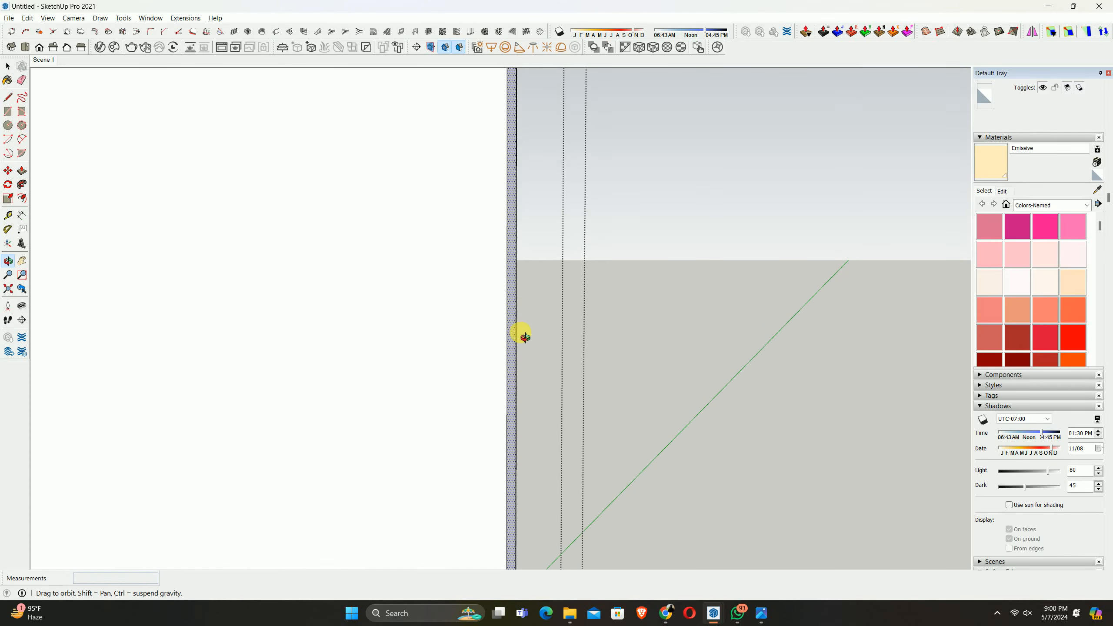
pyautogui.moveTo(521, 332); pyautogui.dragTo(546, 323, button='middle')
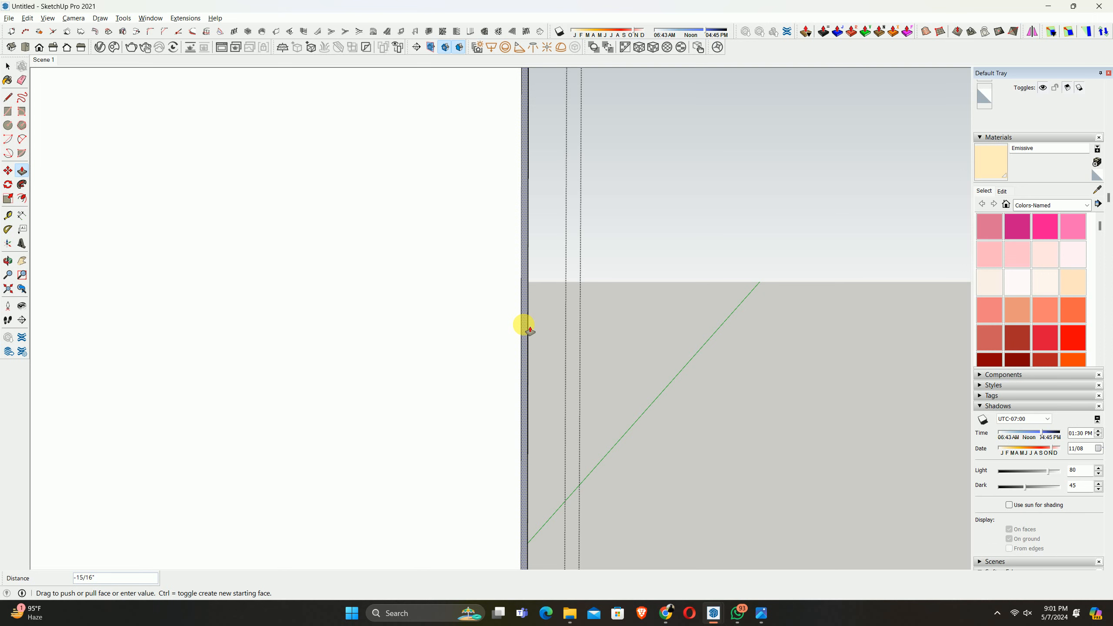
pyautogui.moveTo(531, 329)
pyautogui.mouseDown()
pyautogui.moveTo(516, 329)
pyautogui.moveTo(544, 327)
pyautogui.moveTo(544, 342)
pyautogui.mouseUp()
pyautogui.scroll(2, 543, 326)
pyautogui.scroll(2, 544, 327)
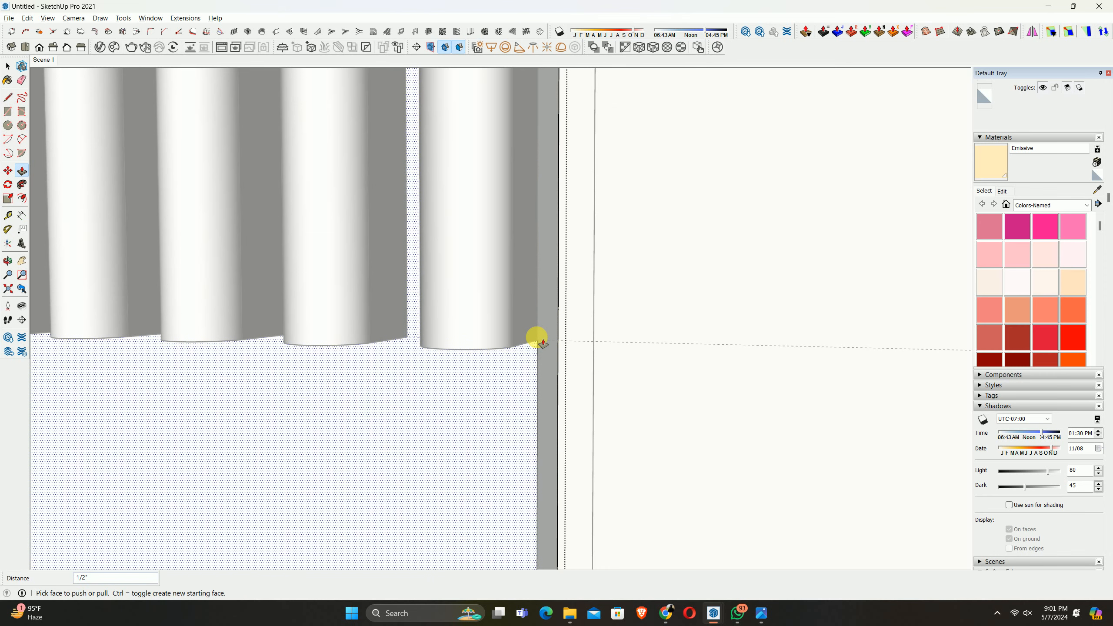
# Measure the width of the groove between the slat panel and the plain wall panel
pyautogui.scroll(-2, 559, 315)
pyautogui.moveTo(528, 311); pyautogui.dragTo(611, 283, button='middle')
pyautogui.scroll(-1, 602, 320)
pyautogui.press('space')
pyautogui.moveTo(583, 344)
pyautogui.mouseDown(button='middle')
pyautogui.moveTo(627, 293)
pyautogui.moveTo(568, 341)
pyautogui.mouseUp(button='middle')
pyautogui.scroll(2, 578, 340)
pyautogui.press('t')
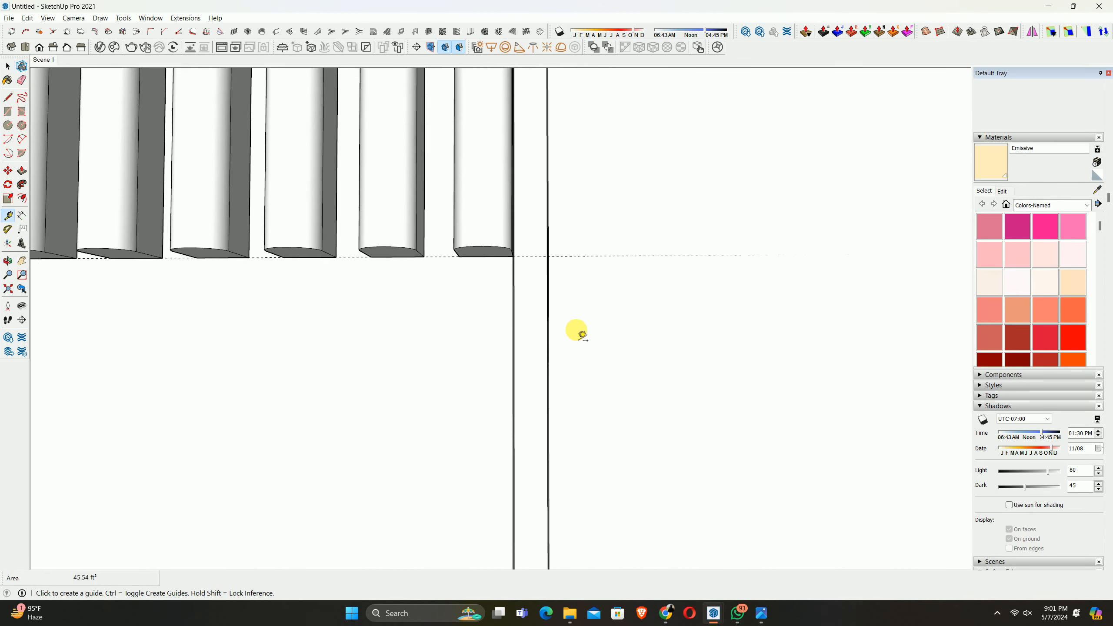
pyautogui.click(512, 308)
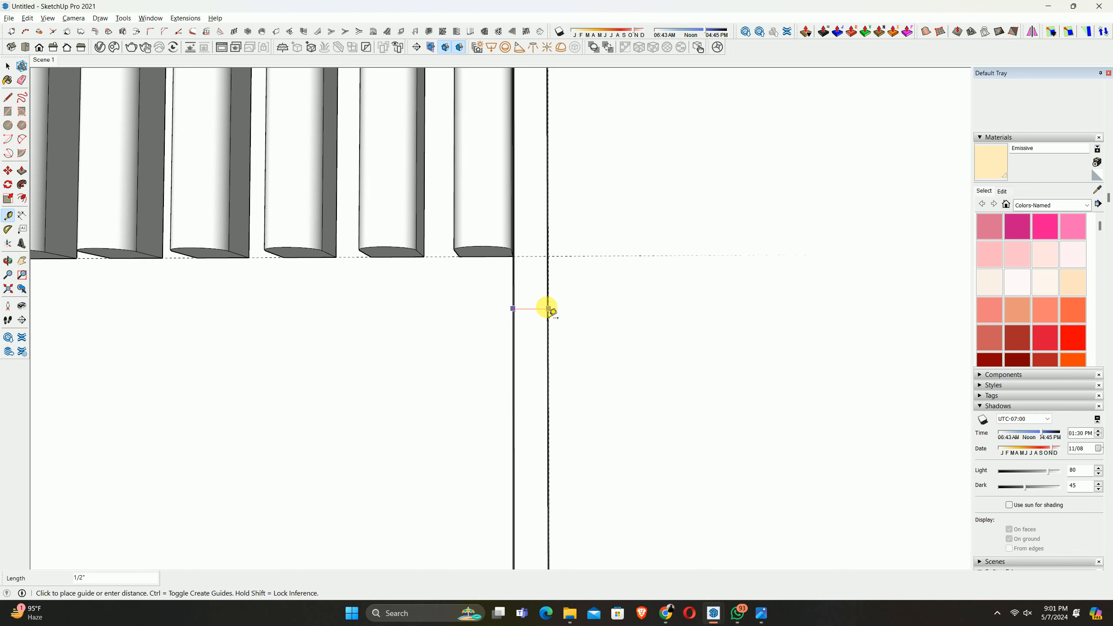
pyautogui.scroll(-2, 552, 310)
pyautogui.press('space')
# Delete the horizontal guide line running along the lower ends of the slats
pyautogui.scroll(-2, 552, 267)
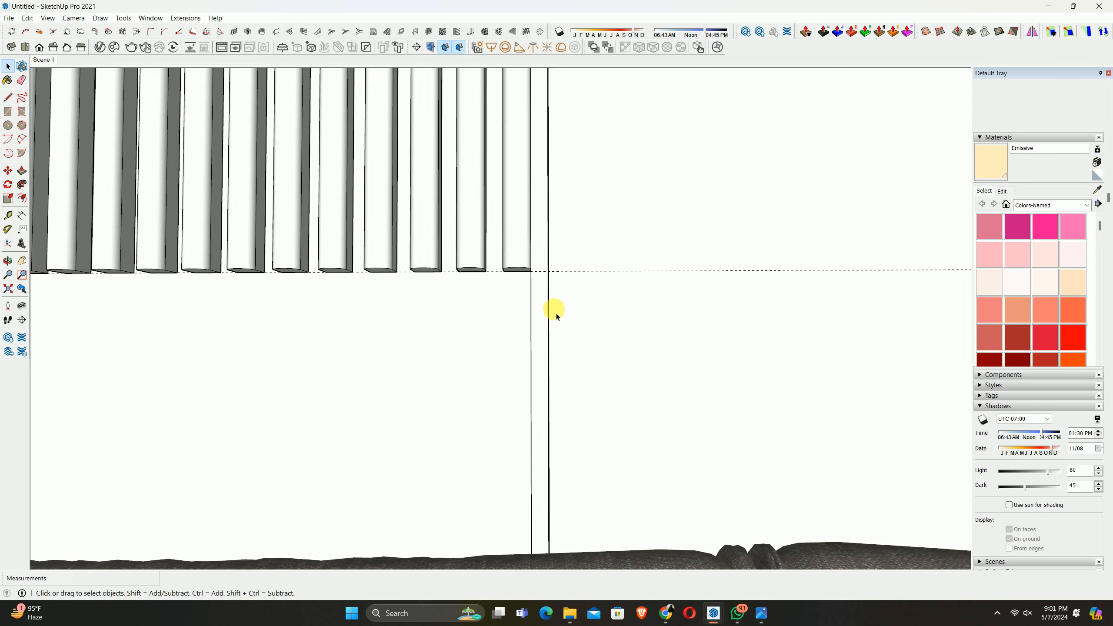
pyautogui.click(575, 273)
pyautogui.press('Delete')
pyautogui.scroll(-1, 551, 286)
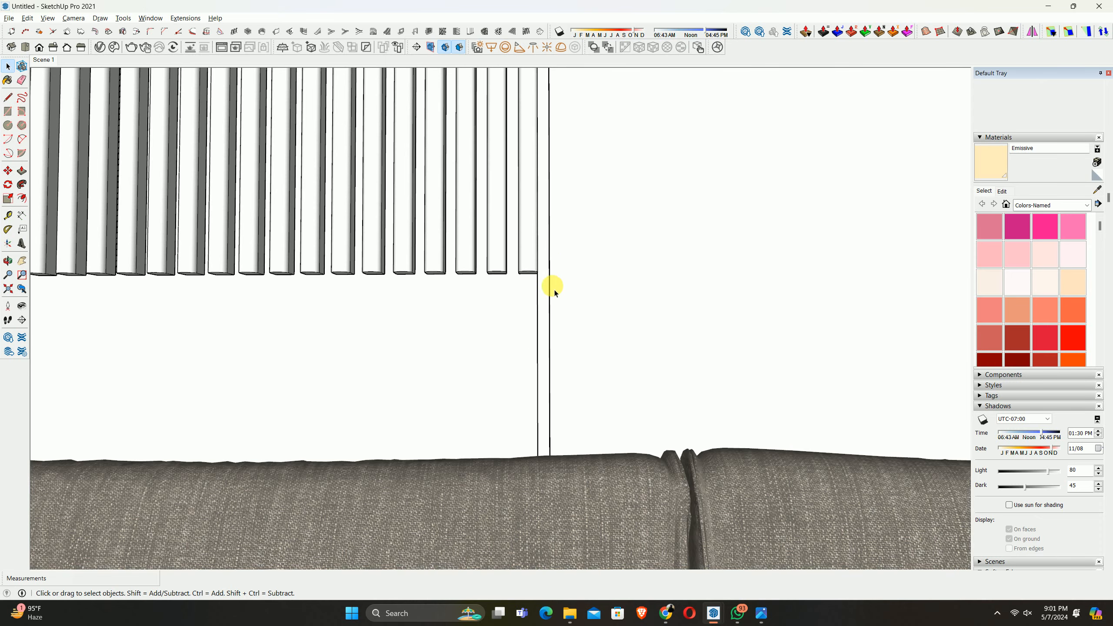
pyautogui.scroll(-1, 543, 263)
pyautogui.scroll(-1, 514, 243)
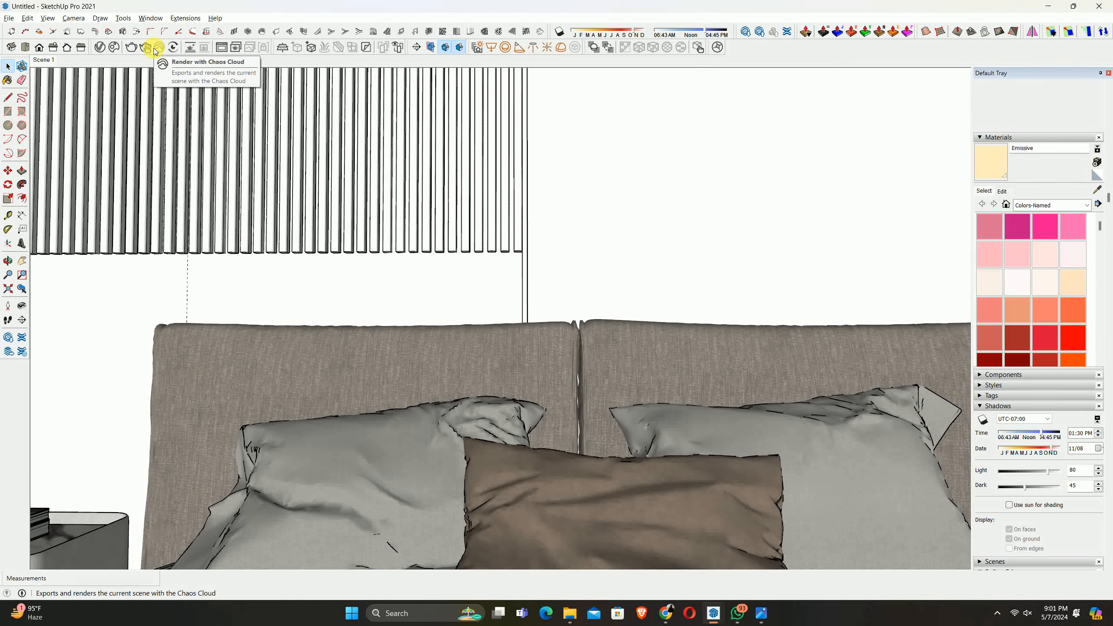
# Frame the whole bedroom from the front and run a V-Ray render to check the curtains, groove and lighting
pyautogui.scroll(-3, 348, 119)
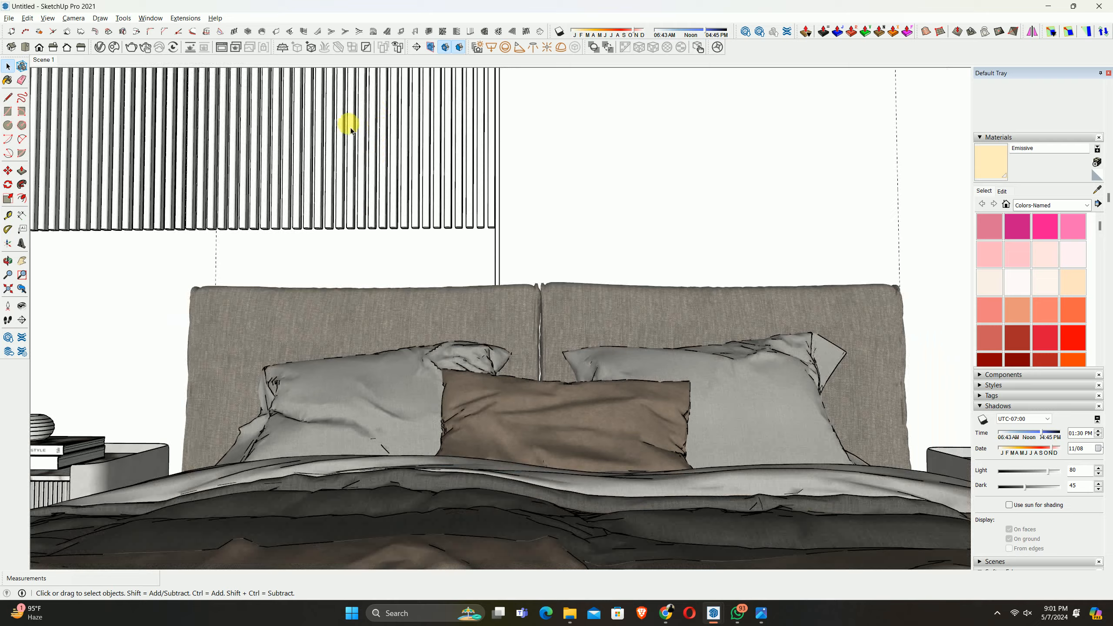
pyautogui.click(39, 47)
pyautogui.scroll(-5, 336, 192)
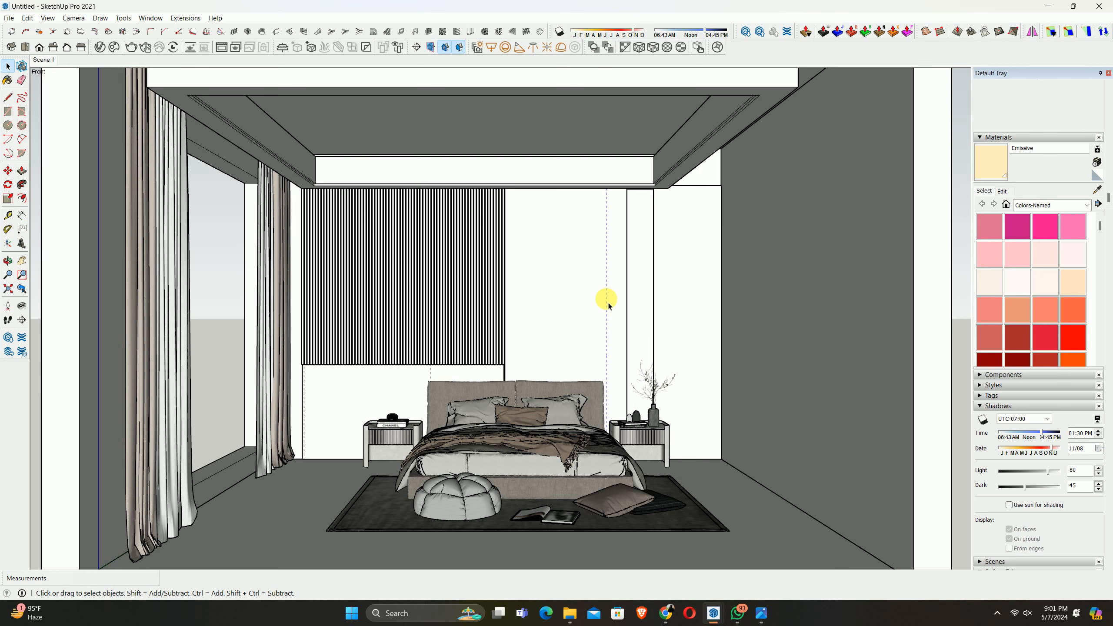
pyautogui.scroll(1, 529, 368)
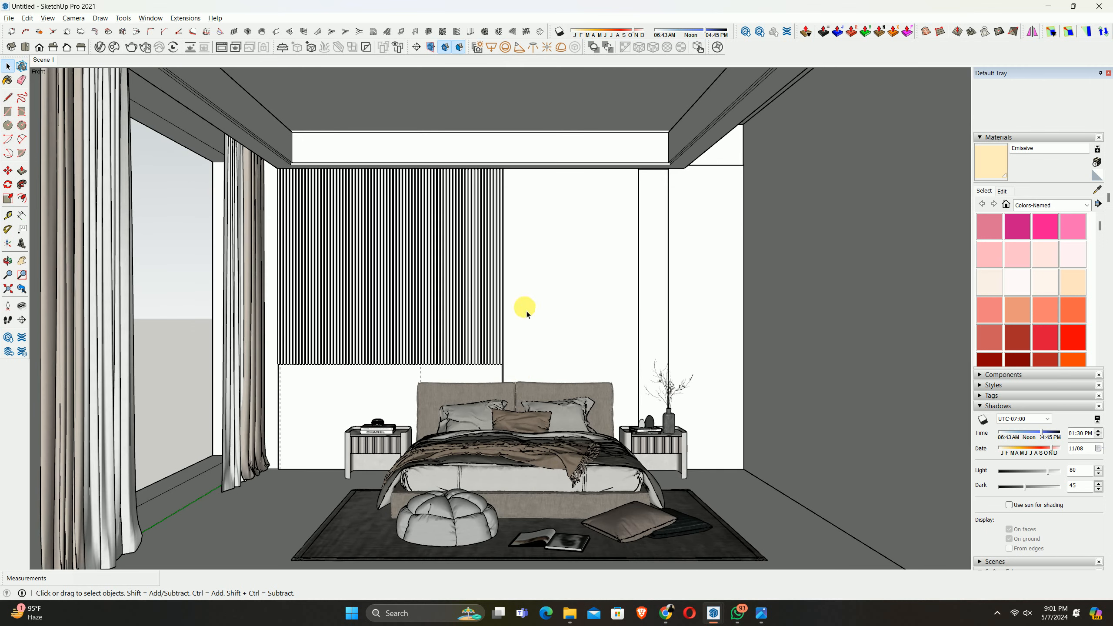
pyautogui.scroll(3, 521, 285)
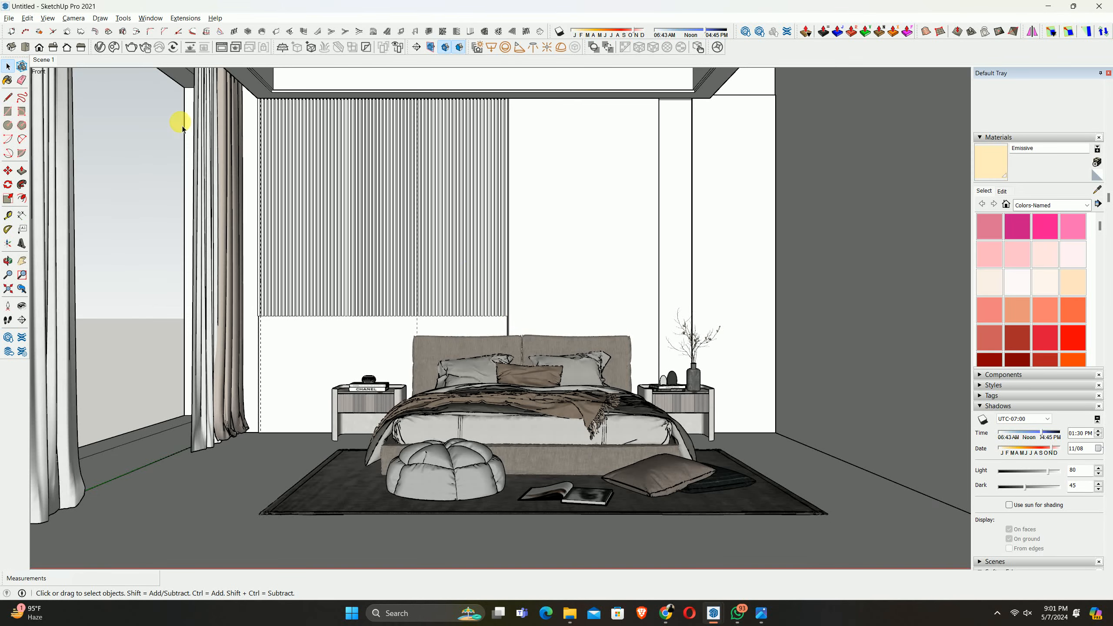
pyautogui.keyDown('shift'); pyautogui.moveTo(489, 194); pyautogui.dragTo(497, 230, button='middle'); pyautogui.keyUp('shift')
pyautogui.scroll(-1, 502, 237)
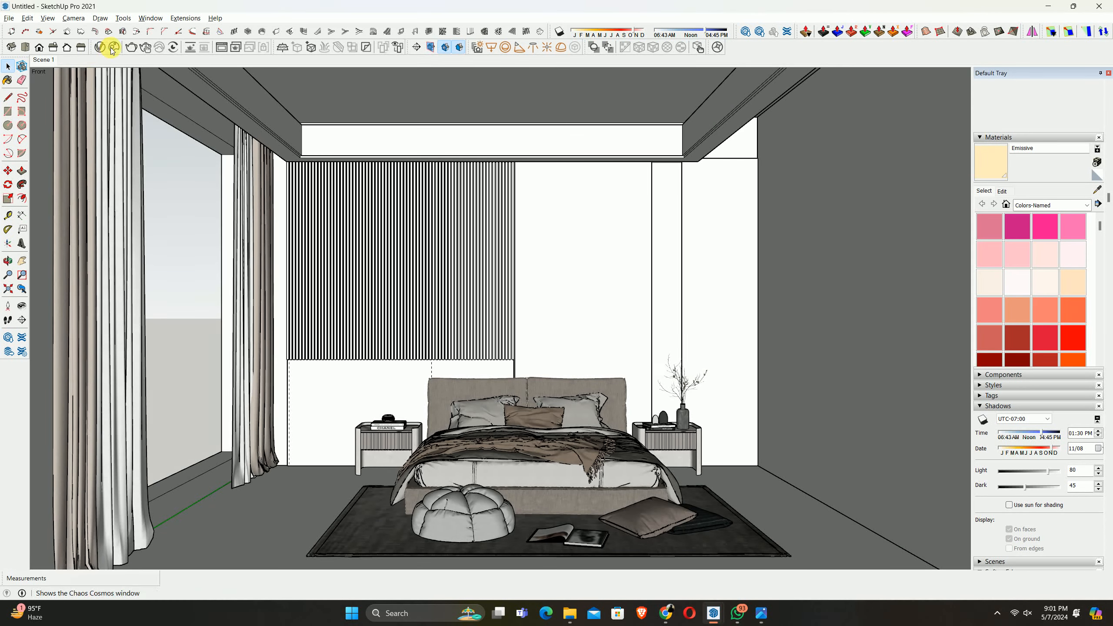
pyautogui.click(144, 48)
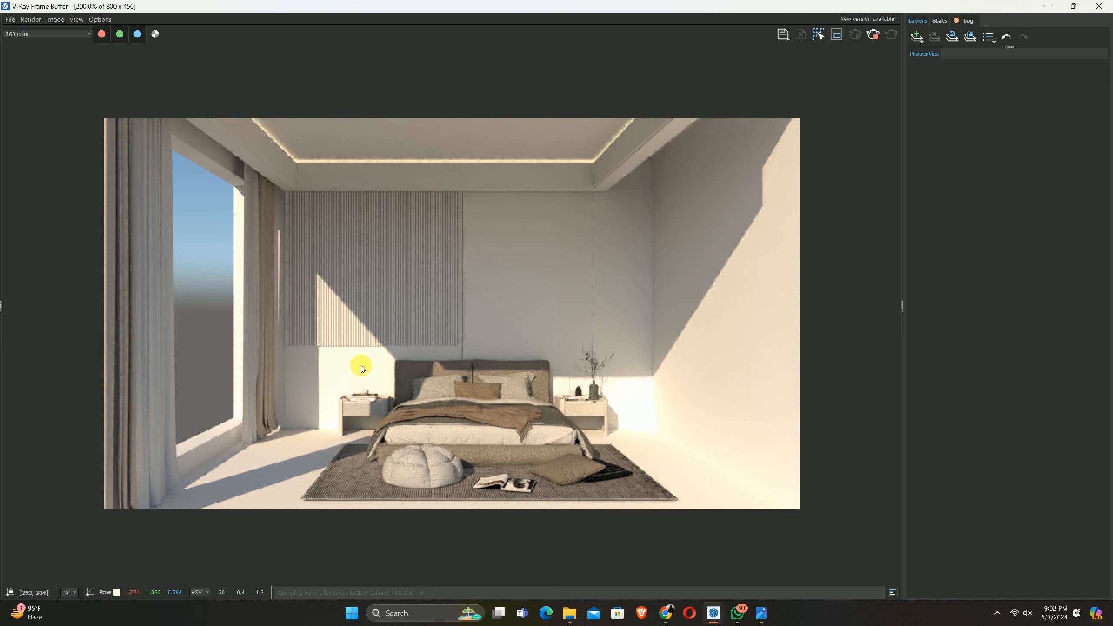
pyautogui.scroll(-1, 452, 307)
pyautogui.scroll(1, 457, 234)
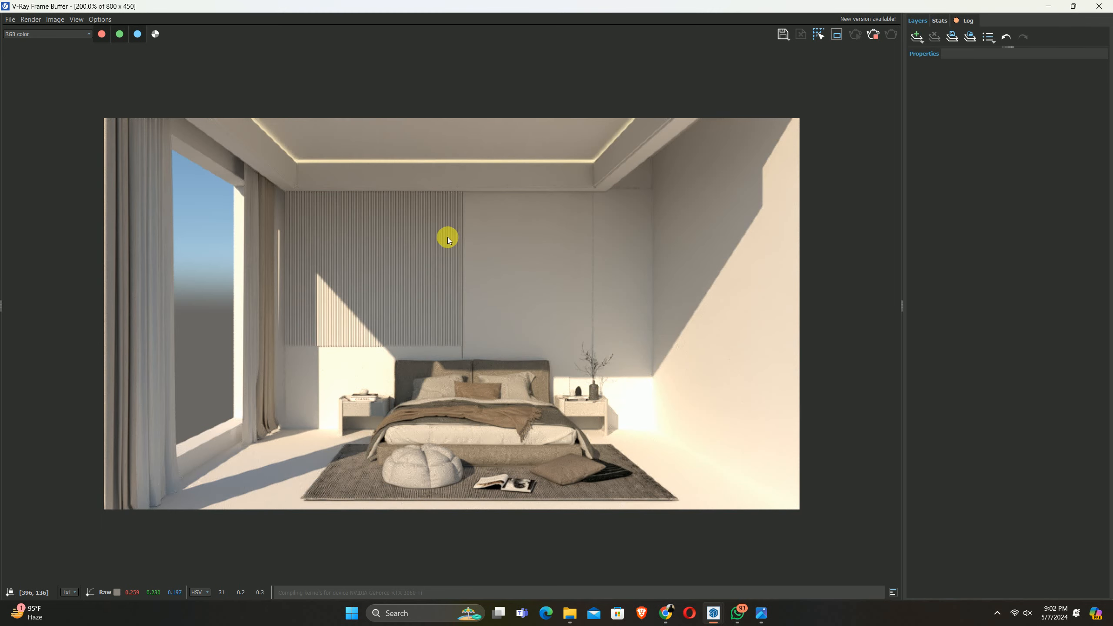
# Inspect the rendered slat wall and ceiling corner up close, stop the render and close the frame buffer
pyautogui.scroll(1, 603, 179)
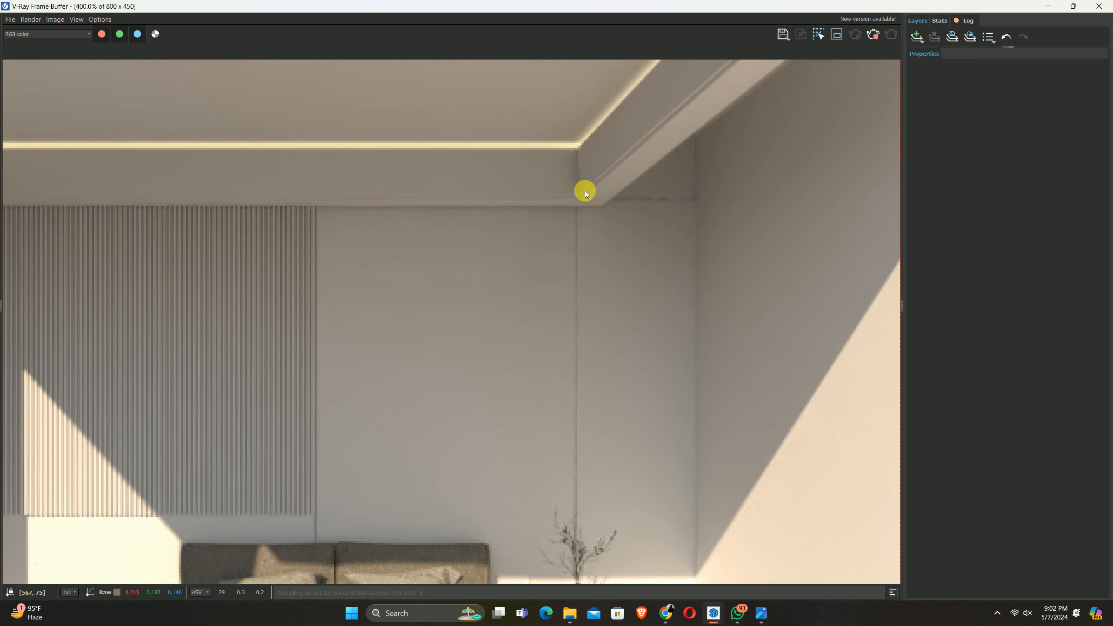
pyautogui.scroll(-1, 585, 191)
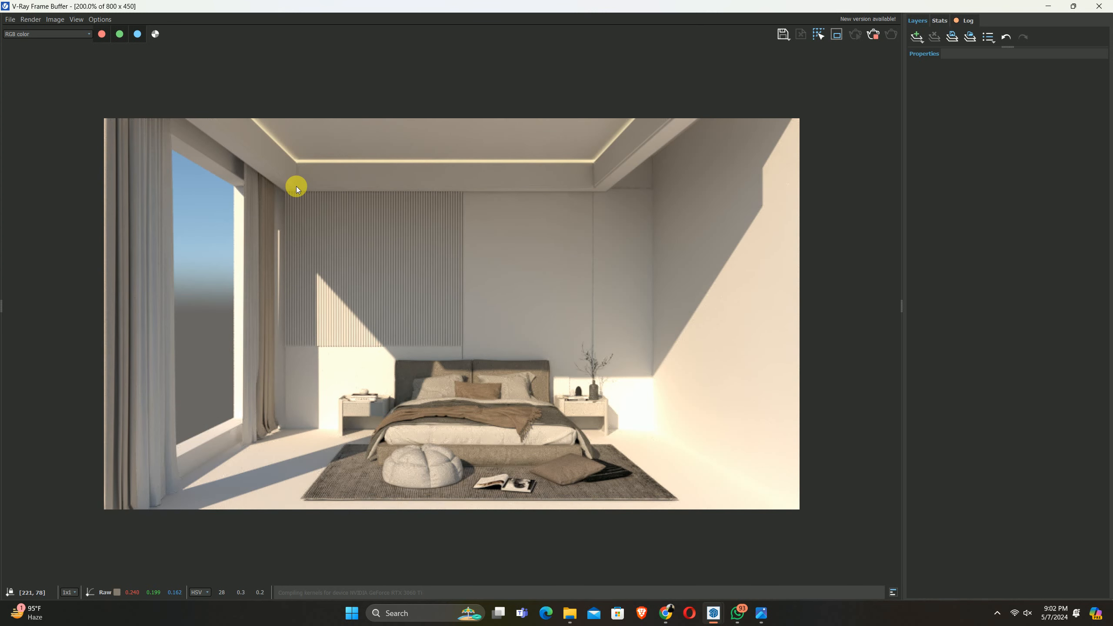
pyautogui.click(874, 35)
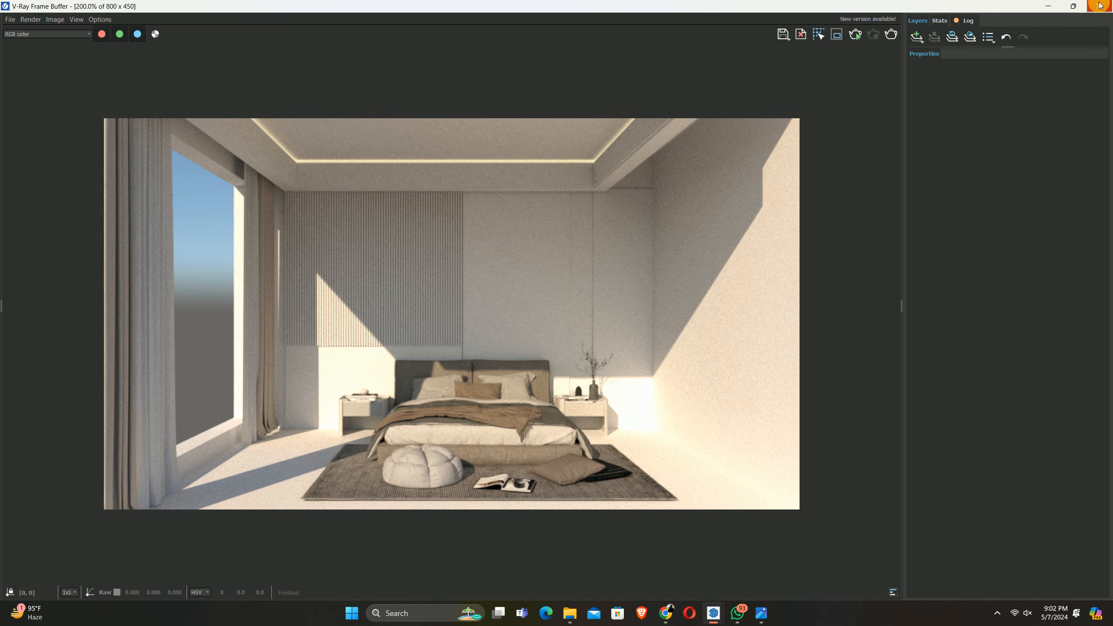
pyautogui.click(1100, 5)
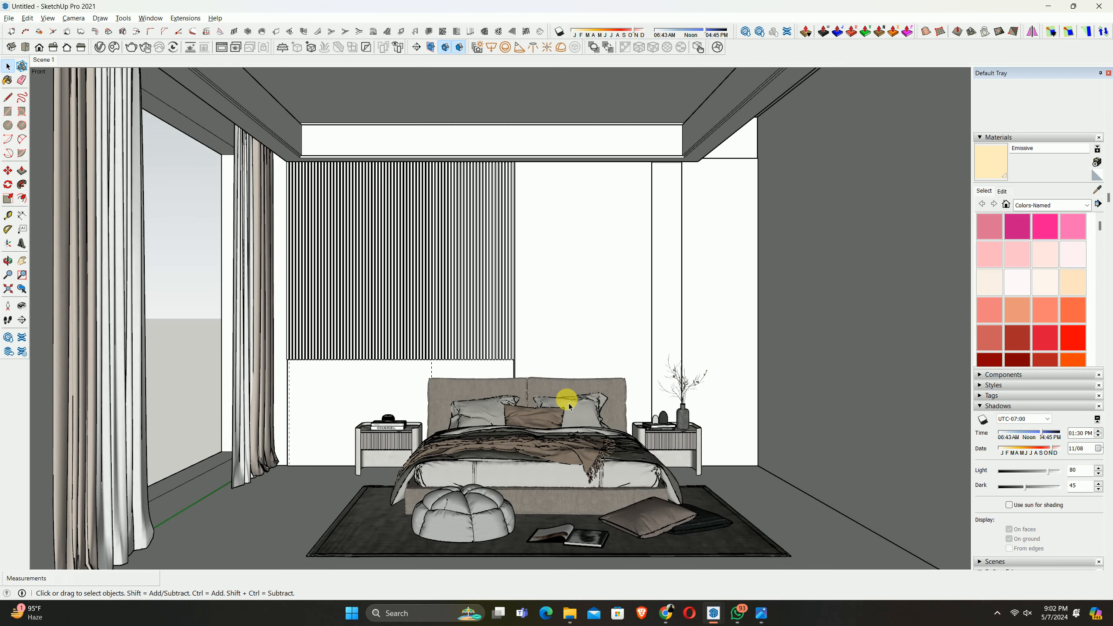
# Switch to the Chrome window with the 3D Warehouse curtains search
pyautogui.keyDown('shift'); pyautogui.moveTo(530, 380); pyautogui.dragTo(570, 376, button='middle'); pyautogui.keyUp('shift')
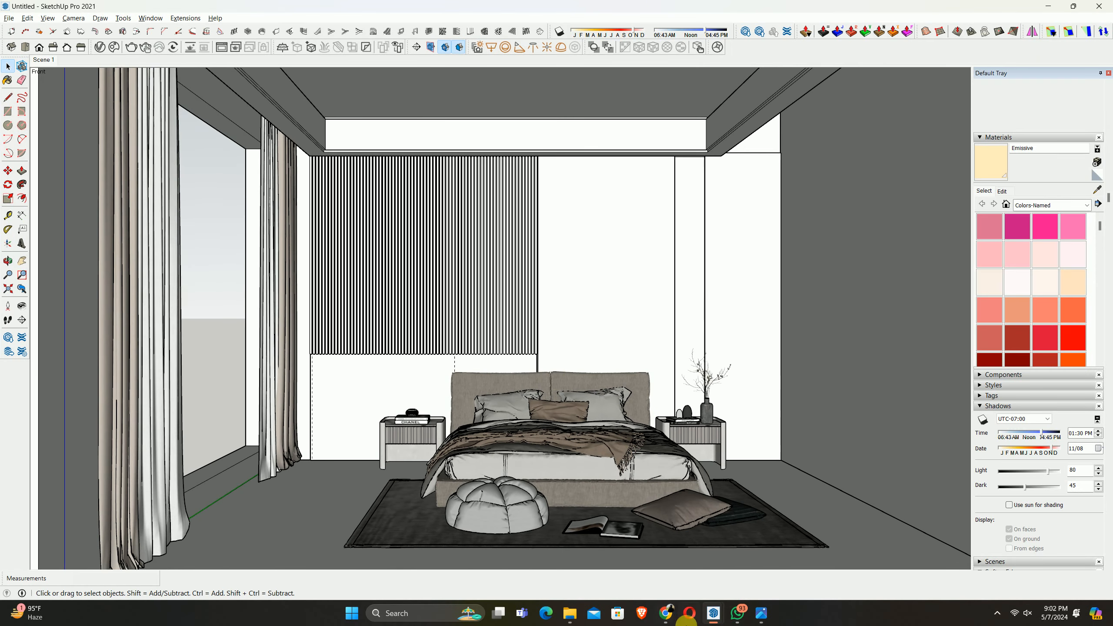
pyautogui.moveTo(666, 613)
pyautogui.click(636, 561)
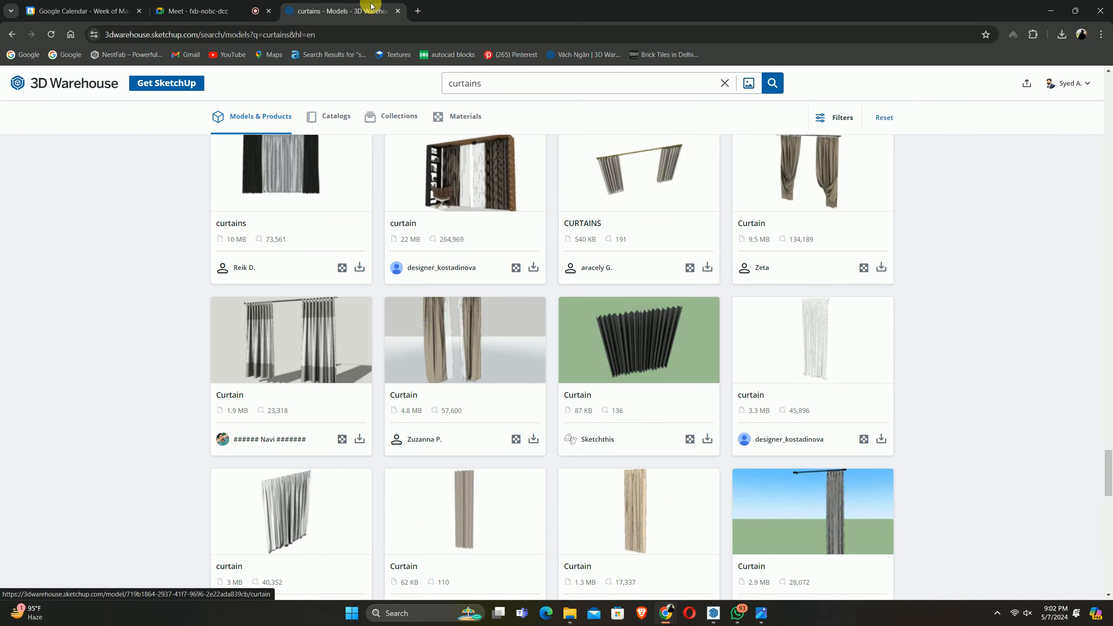